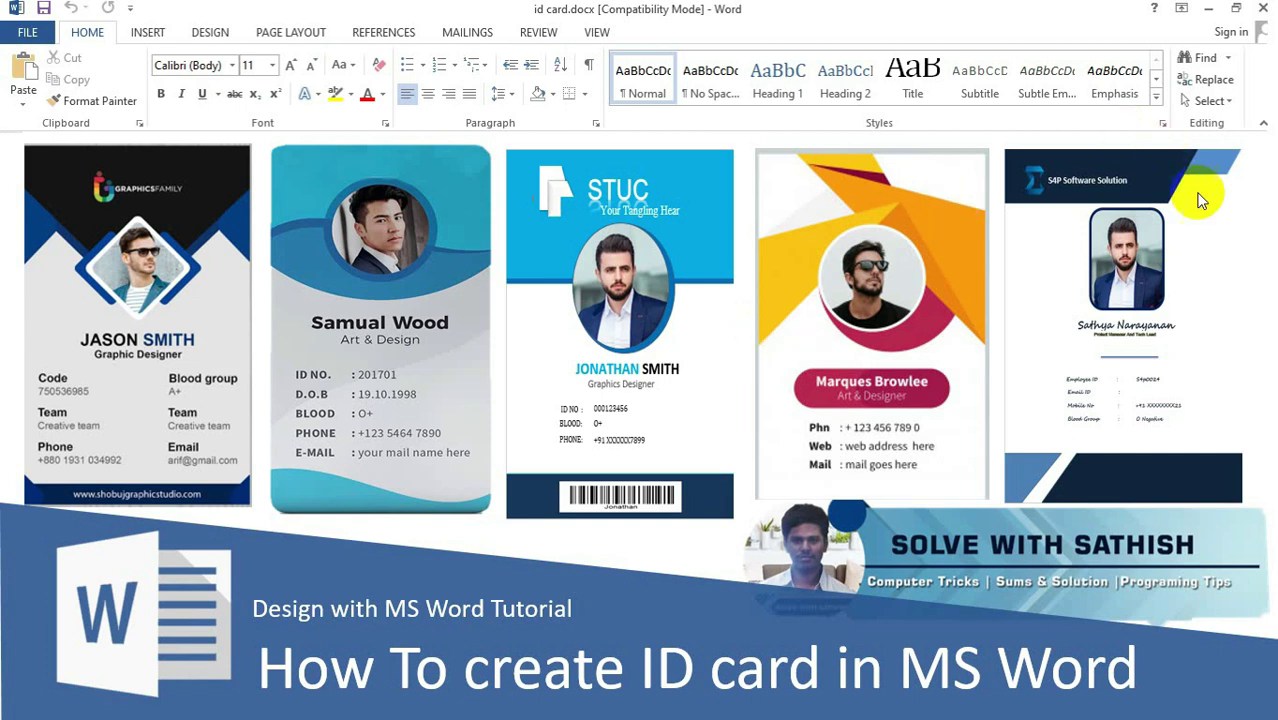
Step: Advance the Photos slideshow to the S4P ID card image and exit full-screen view
left_click(1258, 379)
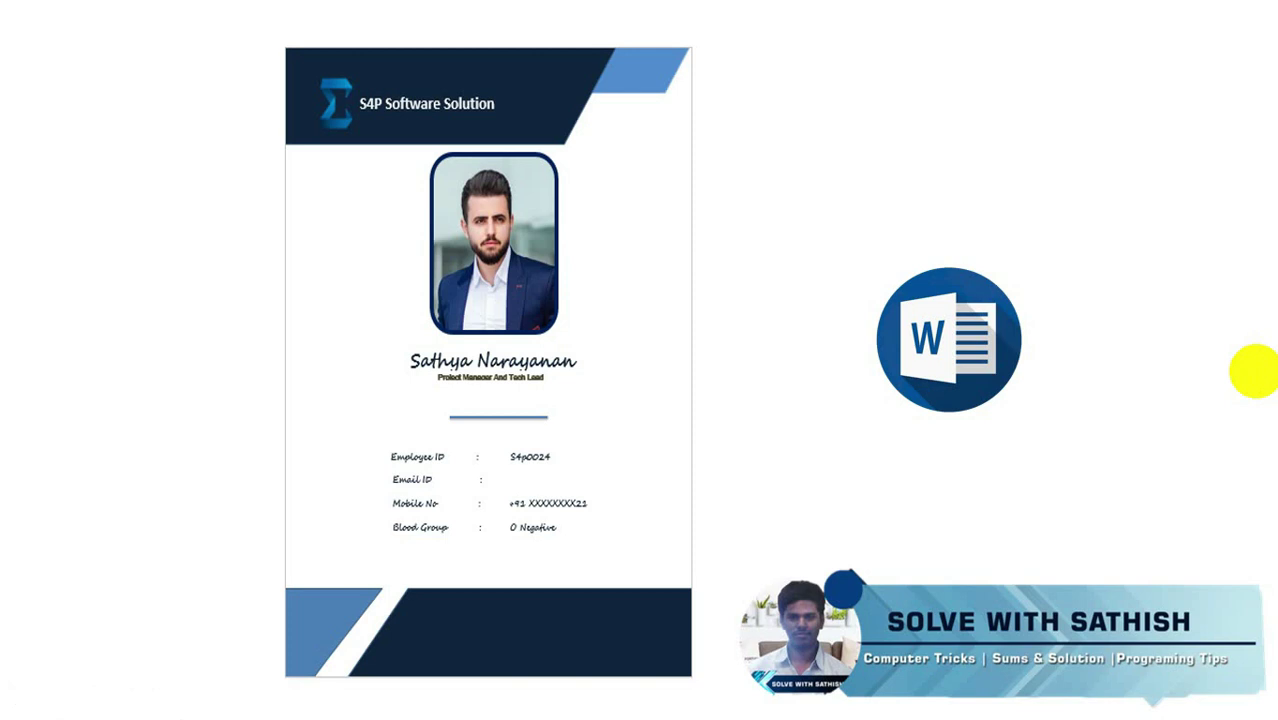
key("Escape")
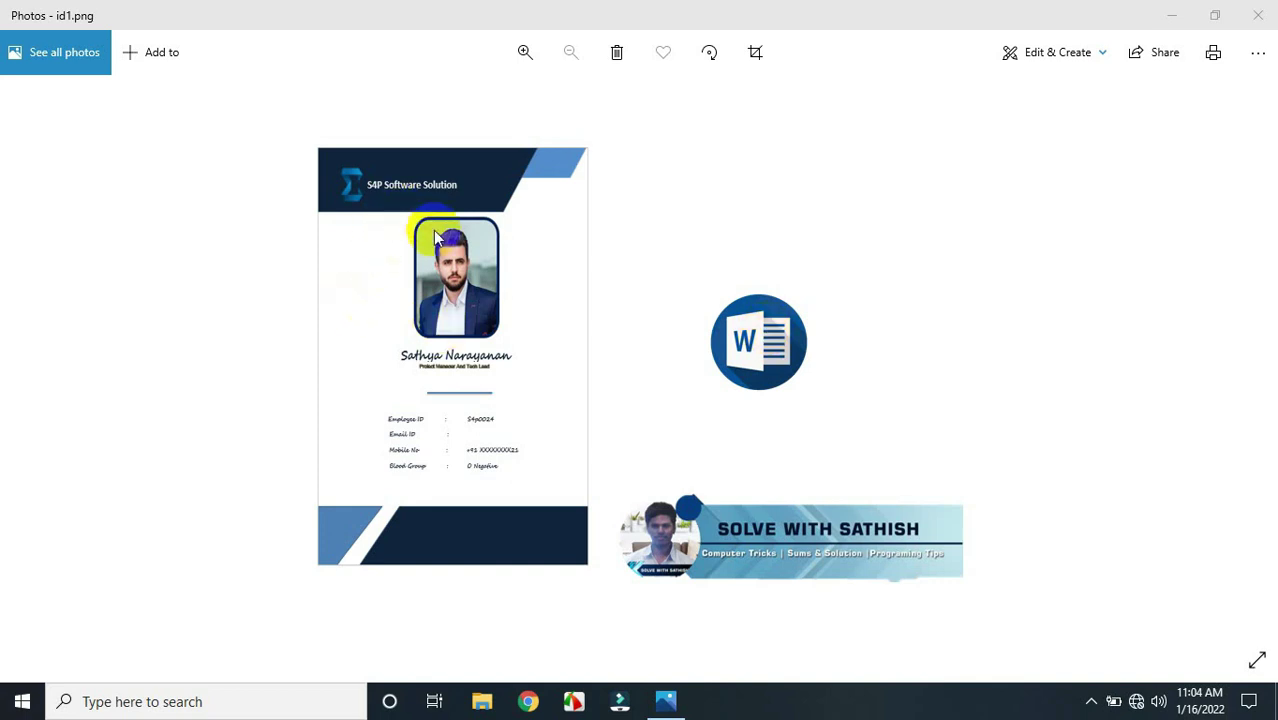
Step: Launch Word through the Run dialog with winword and create a blank document
left_click(289, 705)
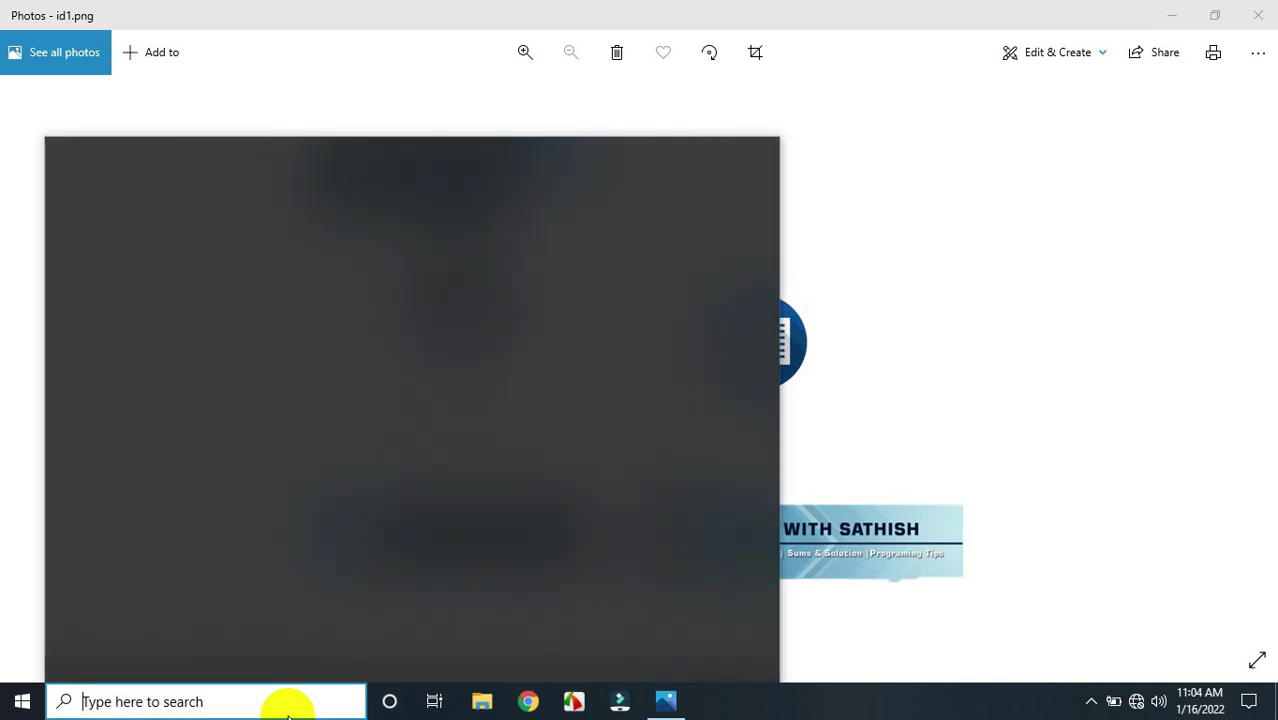
type("run")
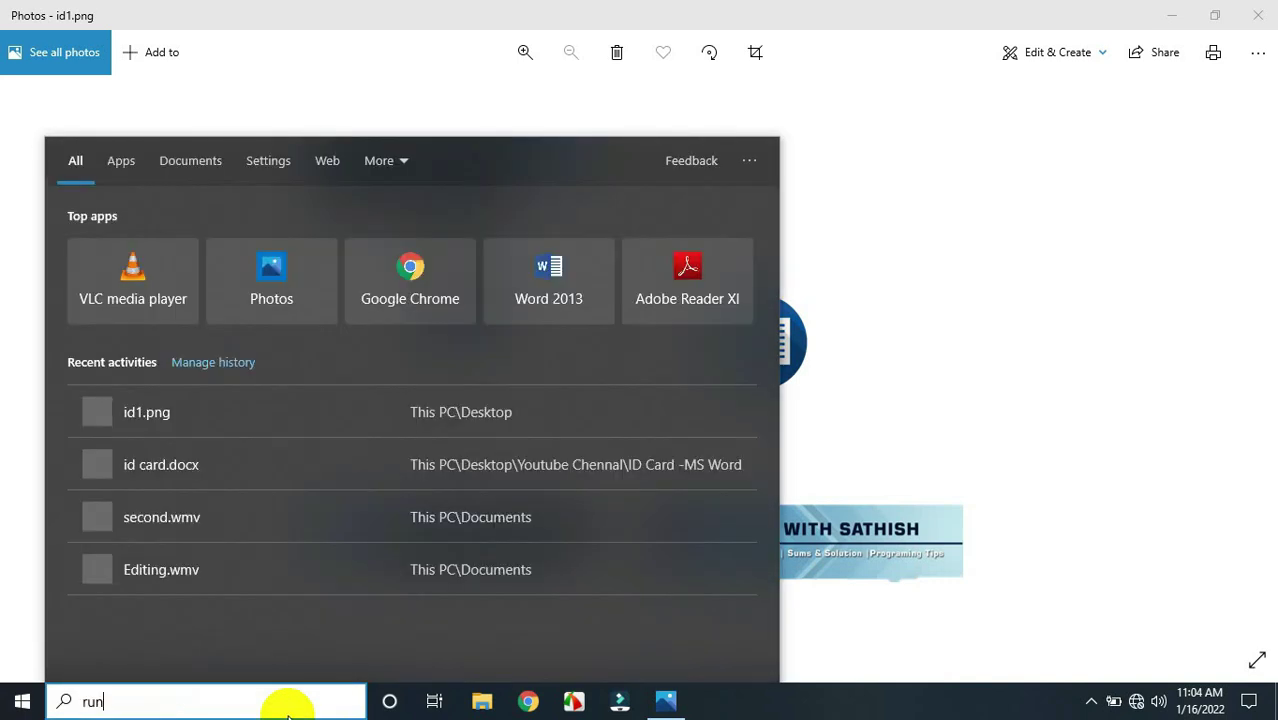
key("Return")
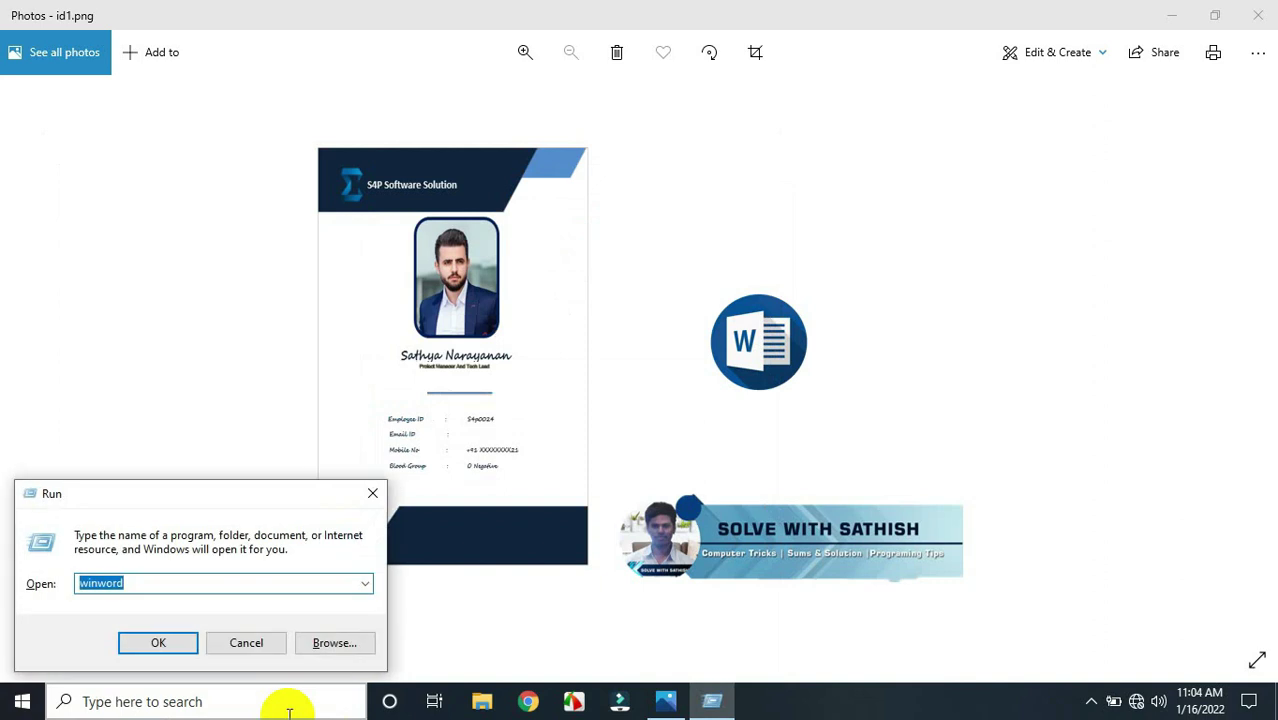
key("Return")
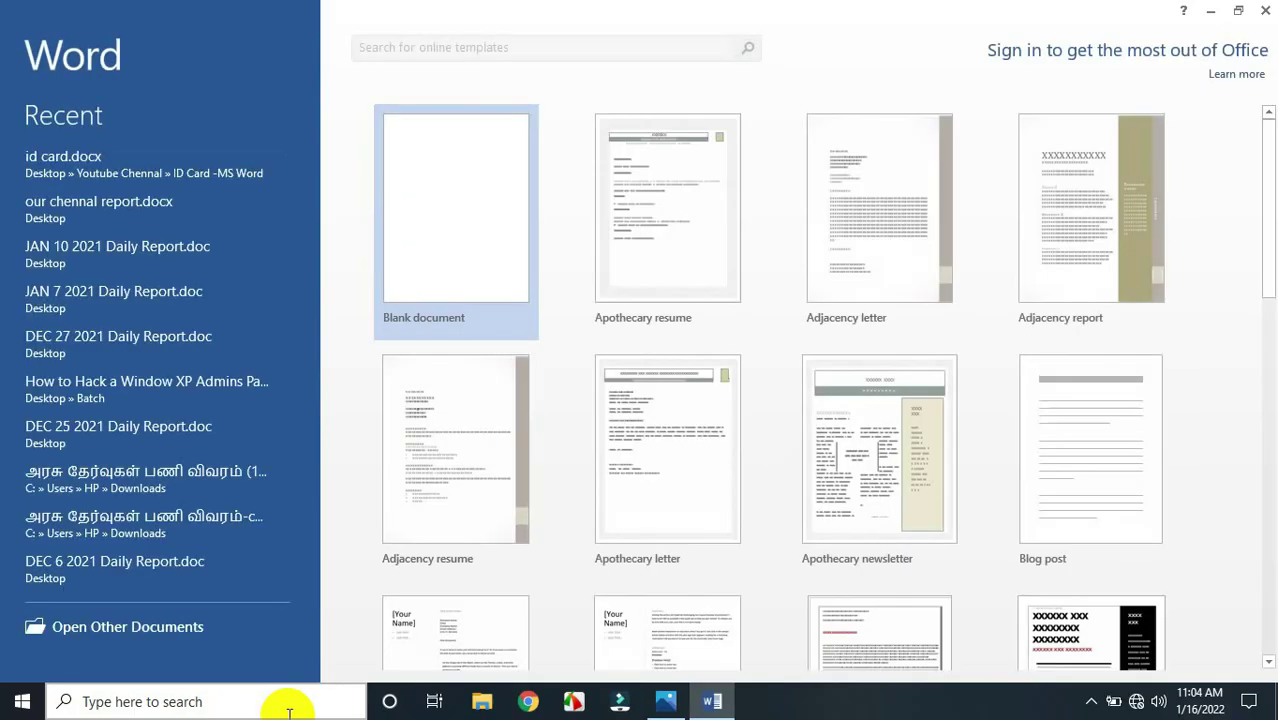
left_click(434, 249)
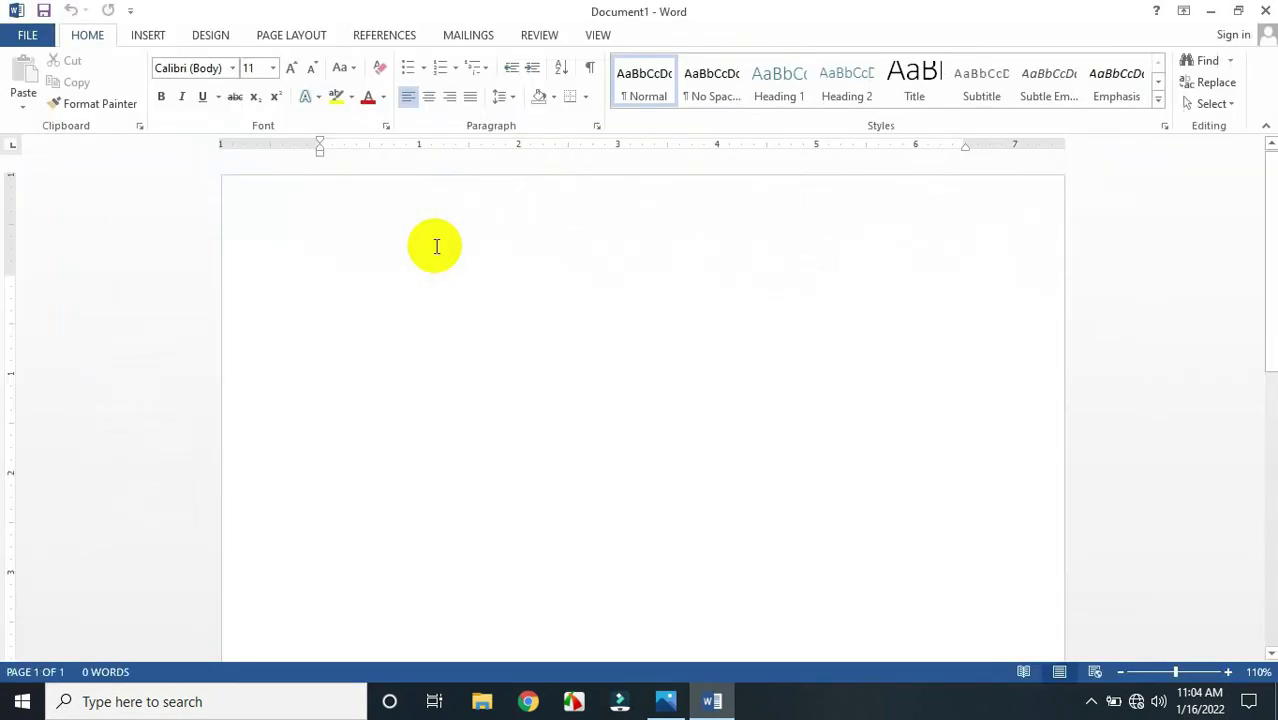
Step: Zoom to 40% and draw a rectangle across the page top from its top-left corner
left_click(1122, 672)
left_click(1122, 672)
left_click(1122, 672)
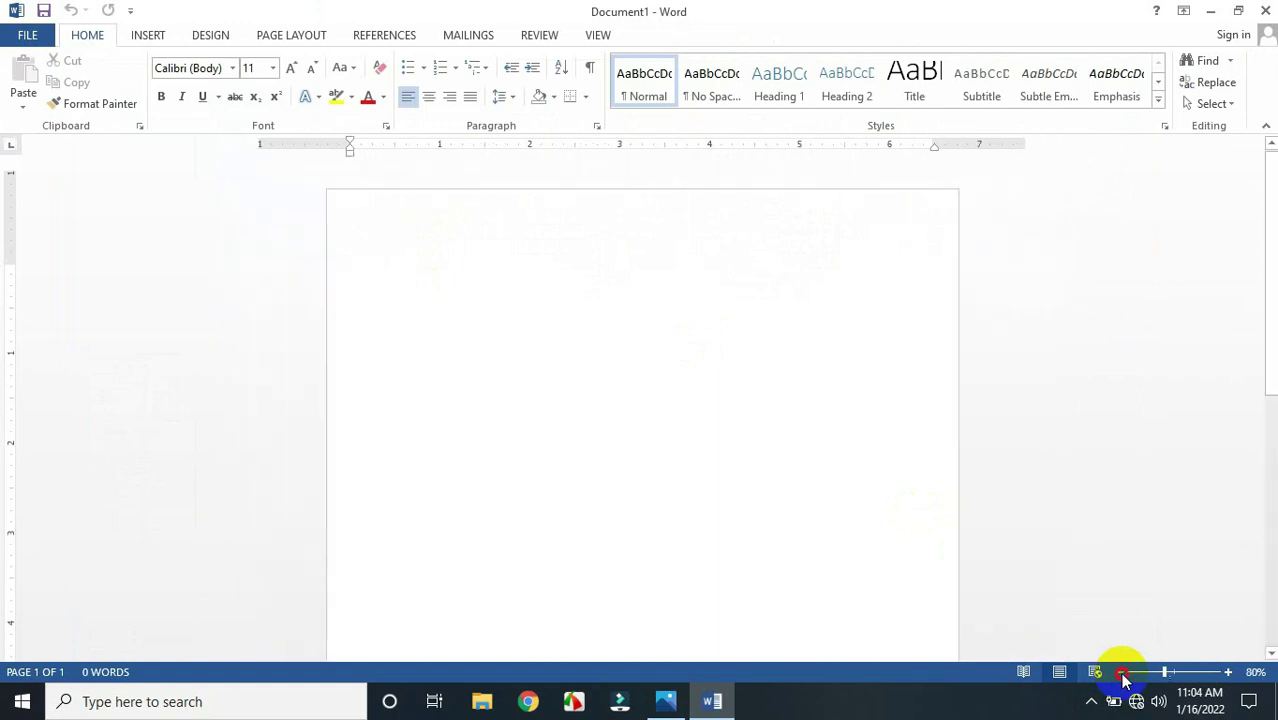
left_click(1122, 672)
left_click(1122, 672)
left_click(1122, 672)
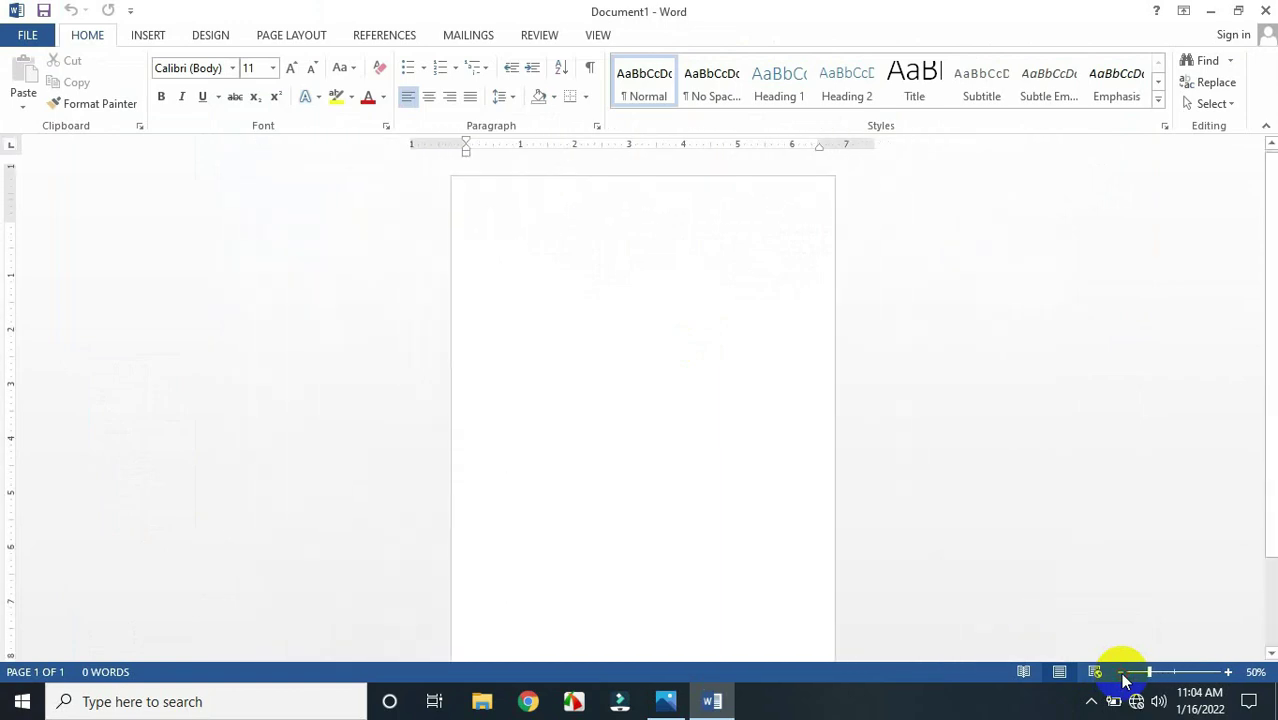
left_click(1122, 672)
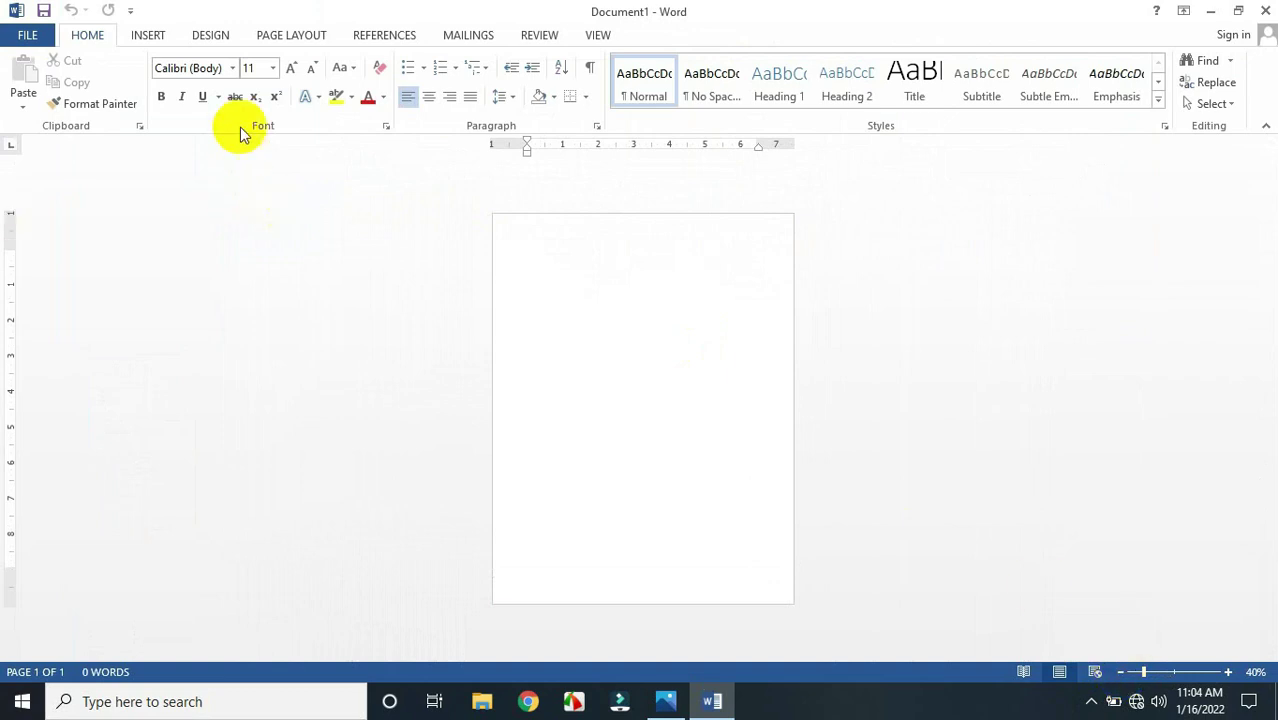
left_click(157, 42)
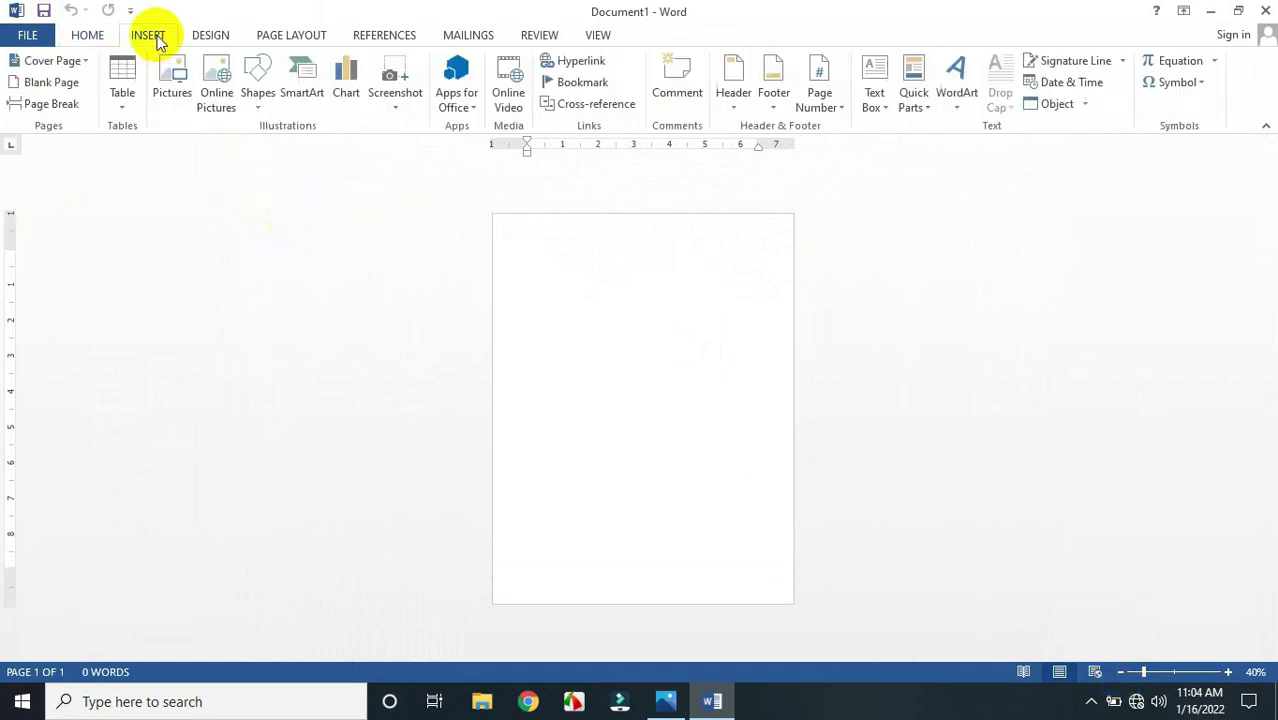
left_click(250, 110)
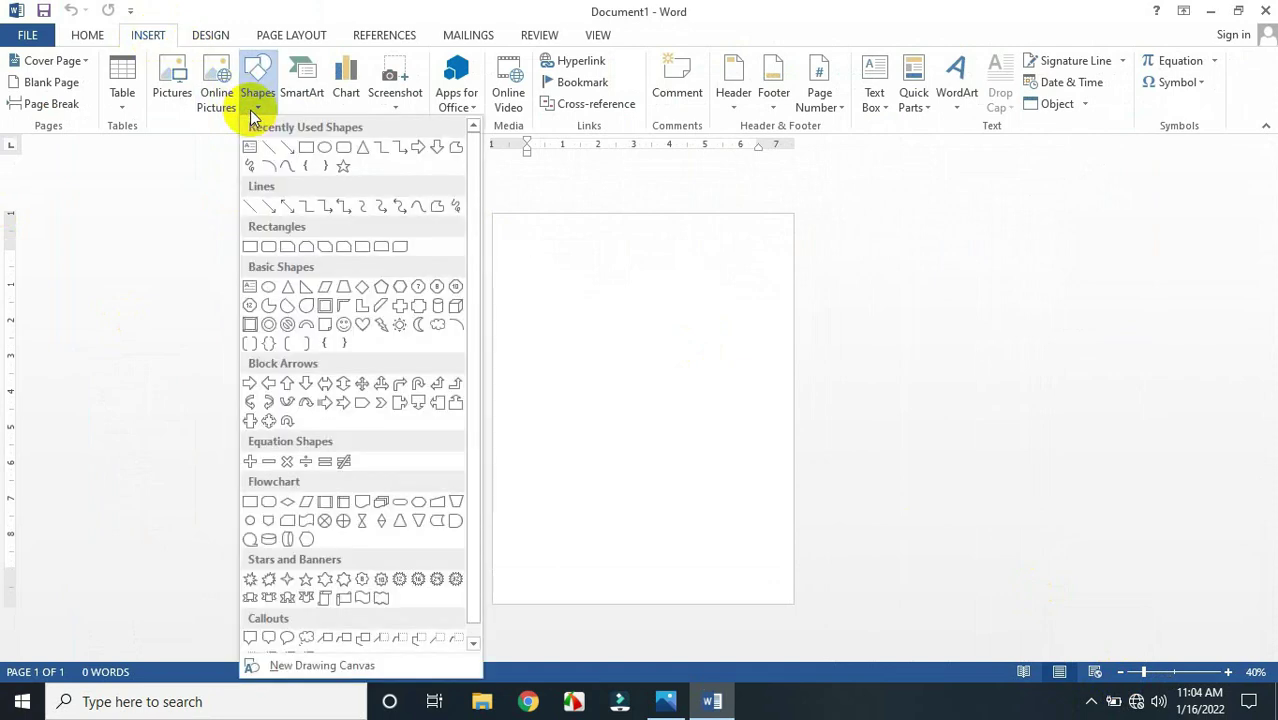
left_click(305, 150)
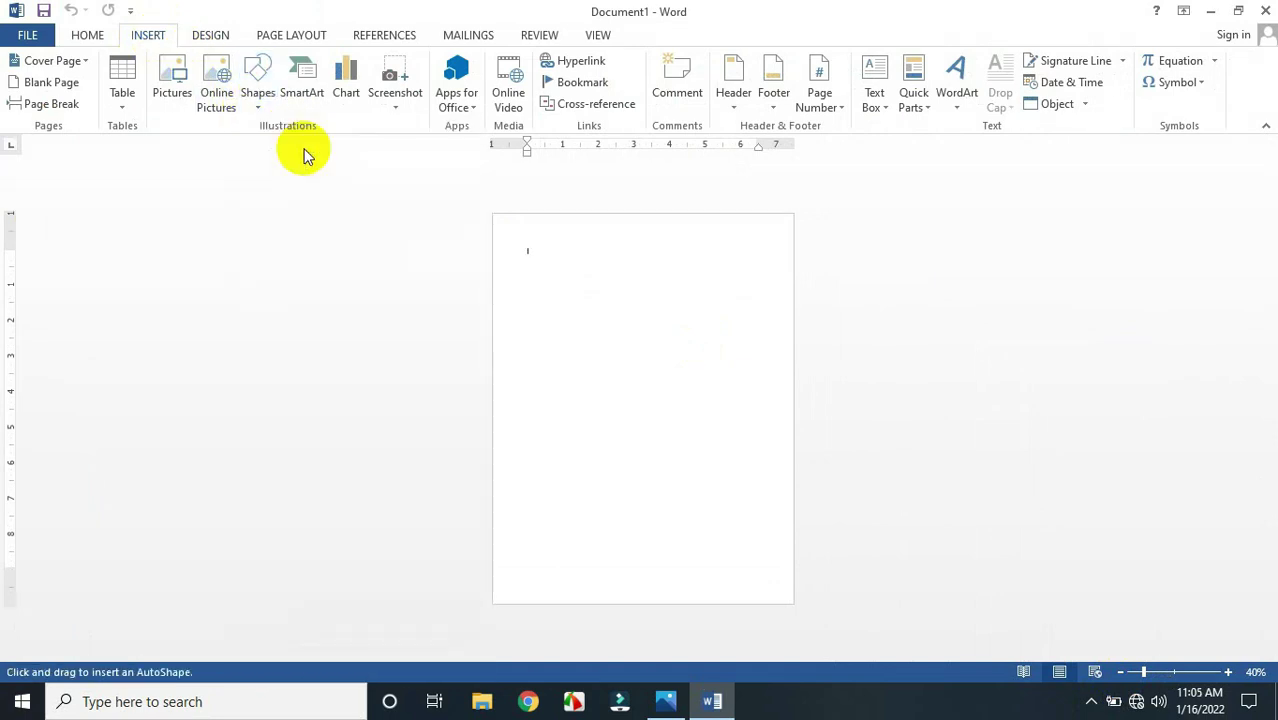
left_click_drag(493, 214, 713, 258)
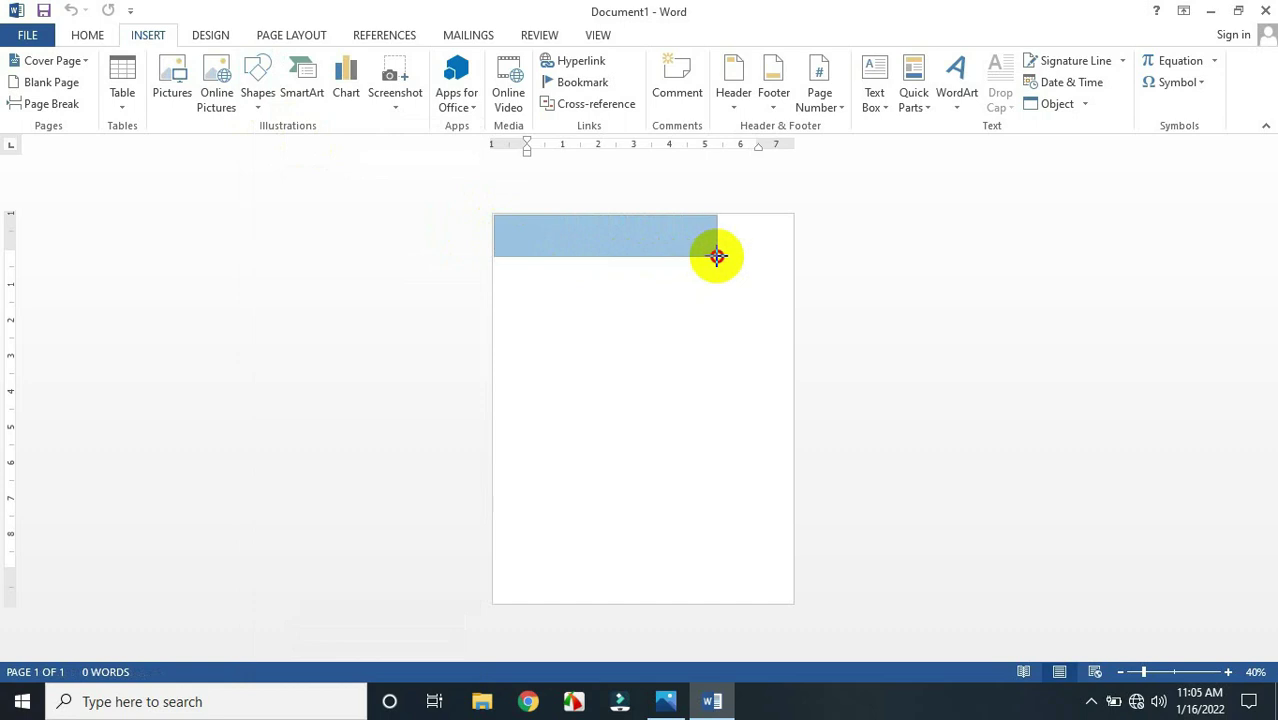
left_click_drag(713, 258, 721, 254)
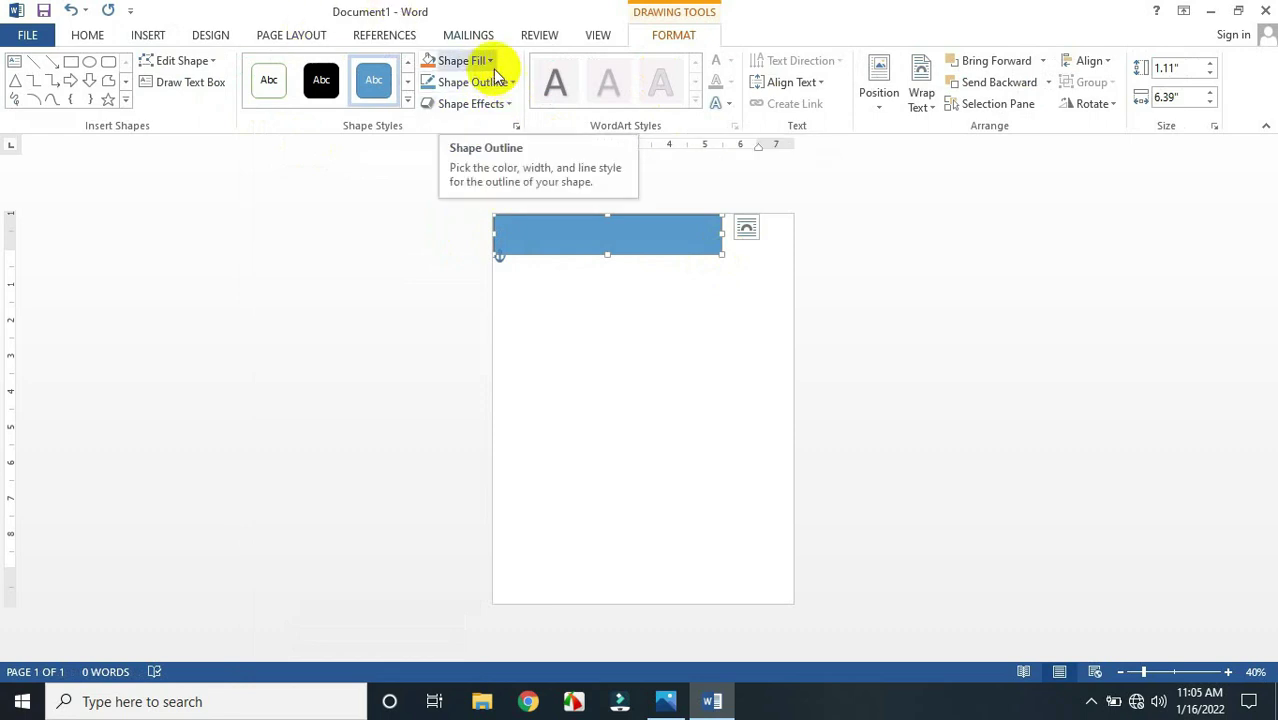
Step: Fill the header rectangle dark navy and heighten it to about 1.66 inches, checking the reference
left_click(488, 62)
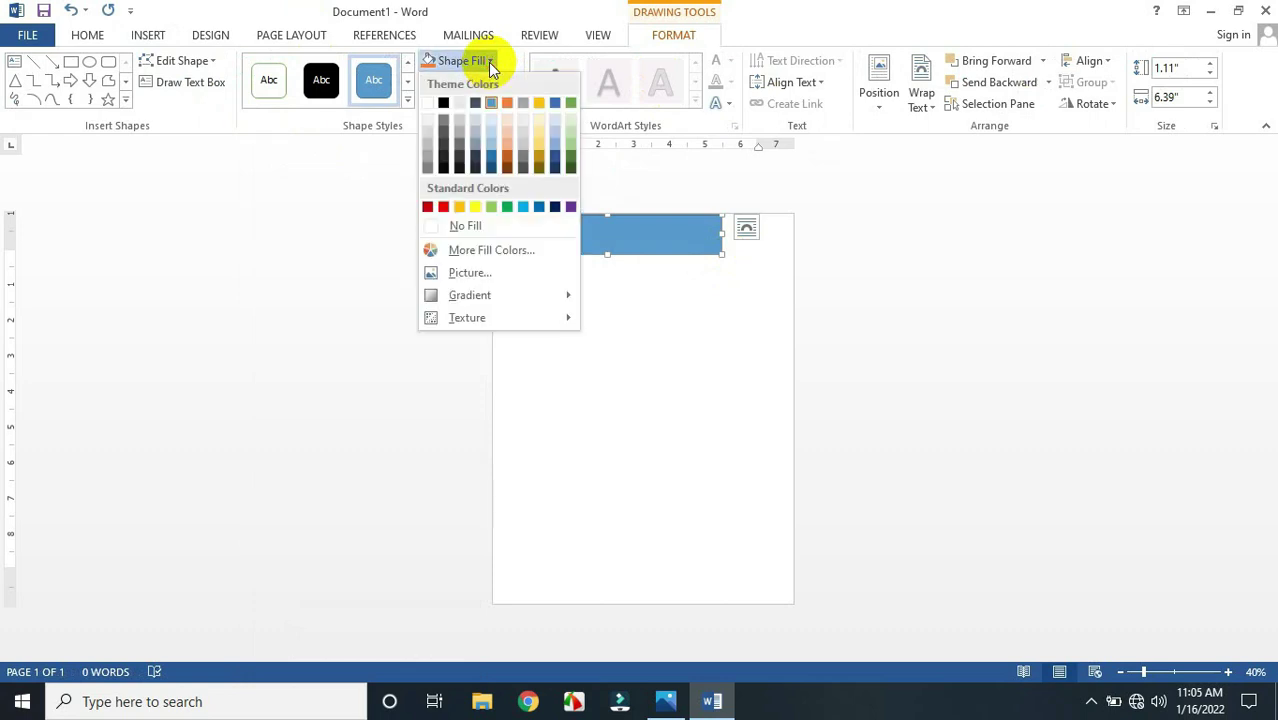
left_click(554, 206)
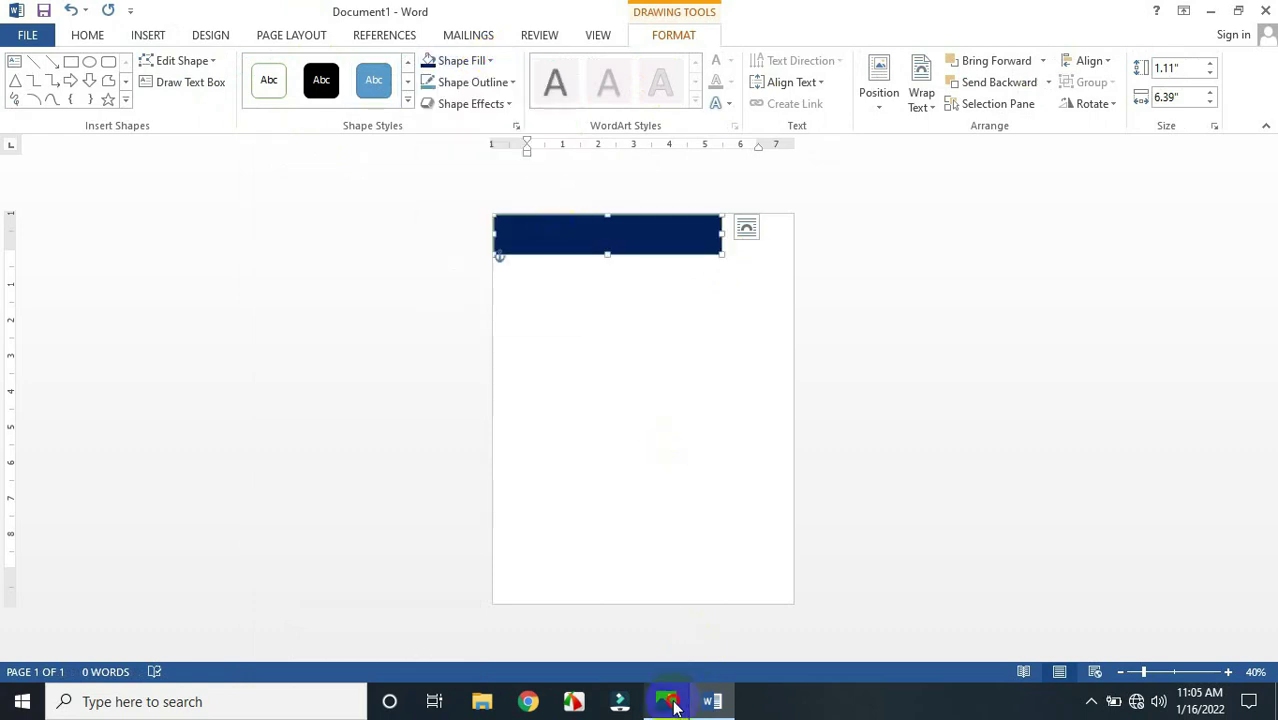
left_click(681, 690)
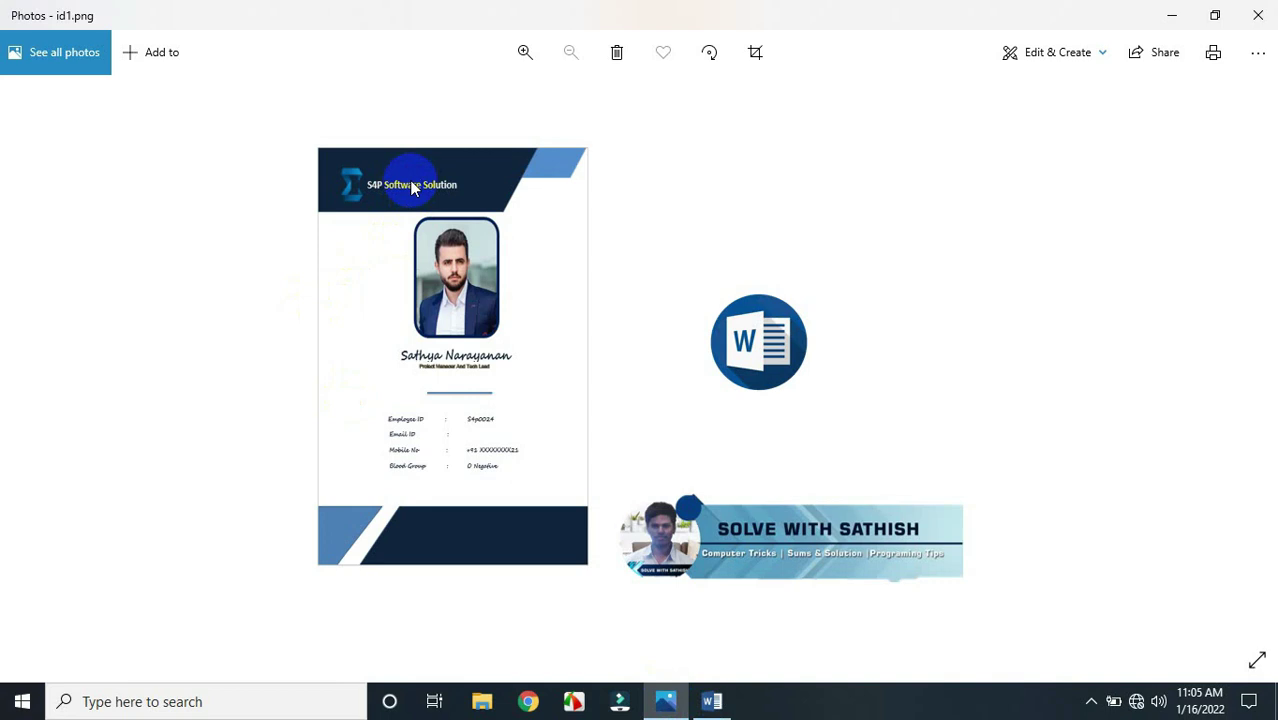
key("alt+Tab")
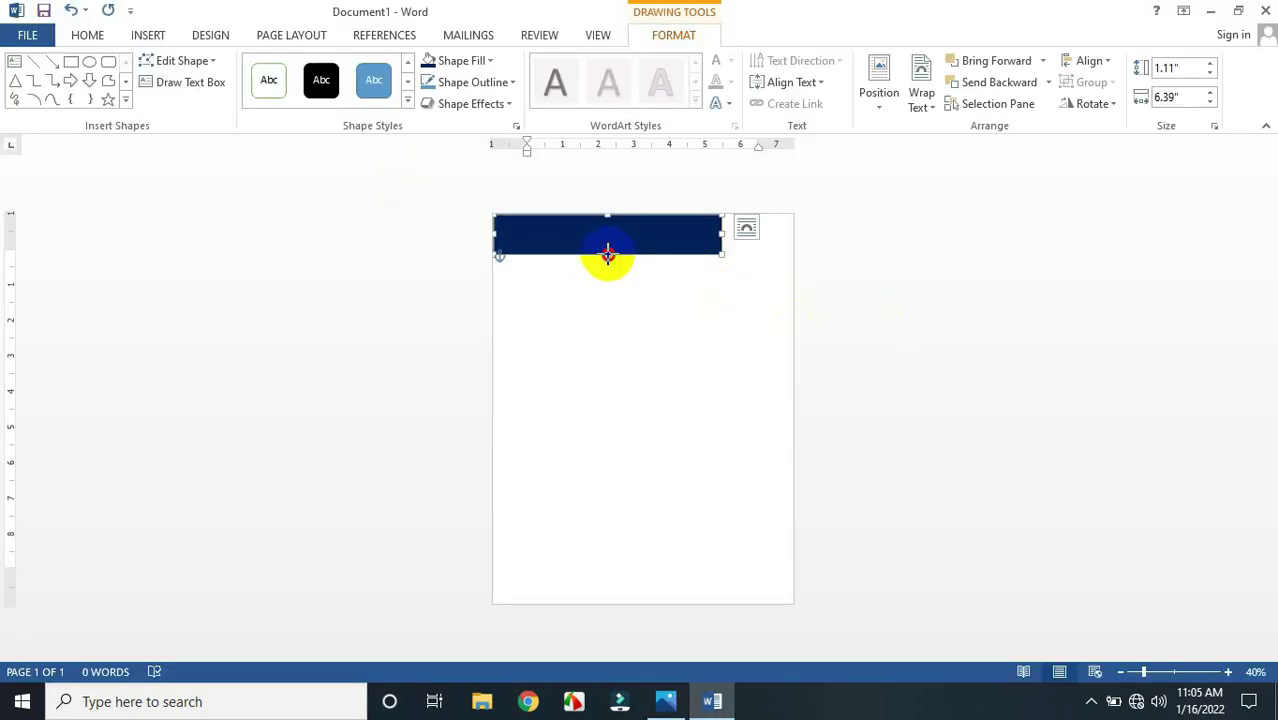
left_click_drag(607, 254, 607, 281)
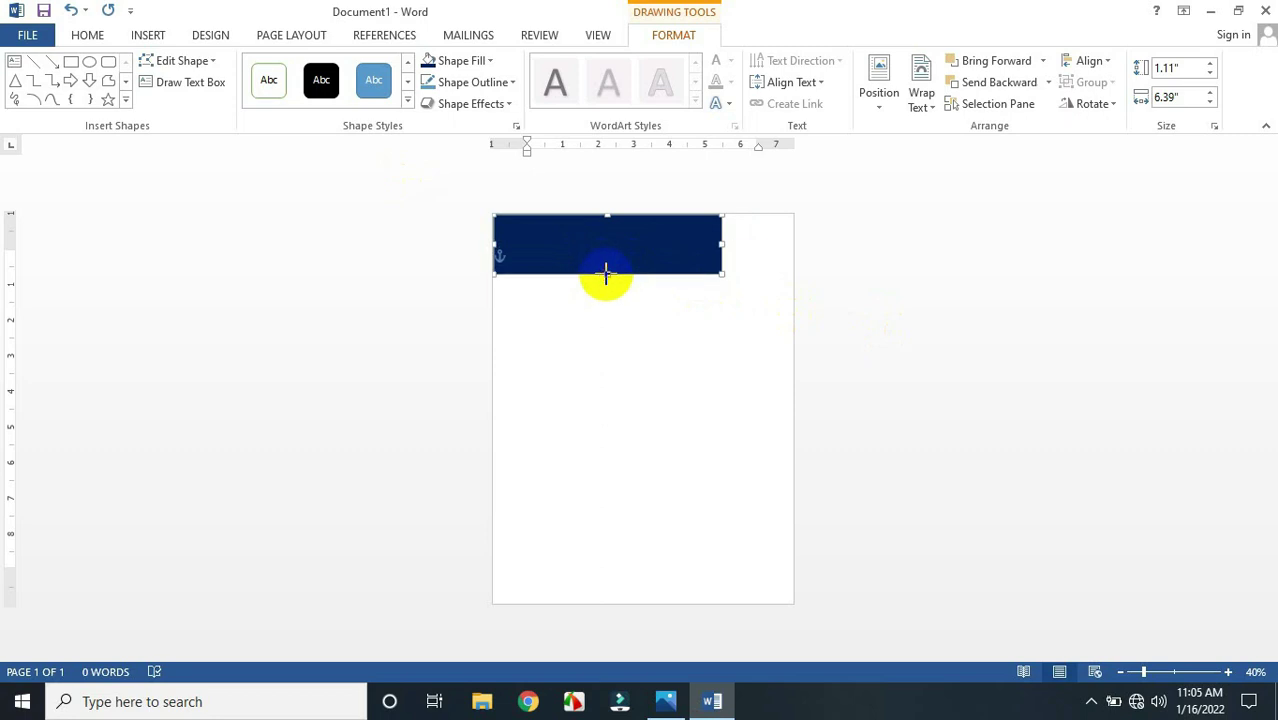
key("alt+Tab")
key("alt+Tab")
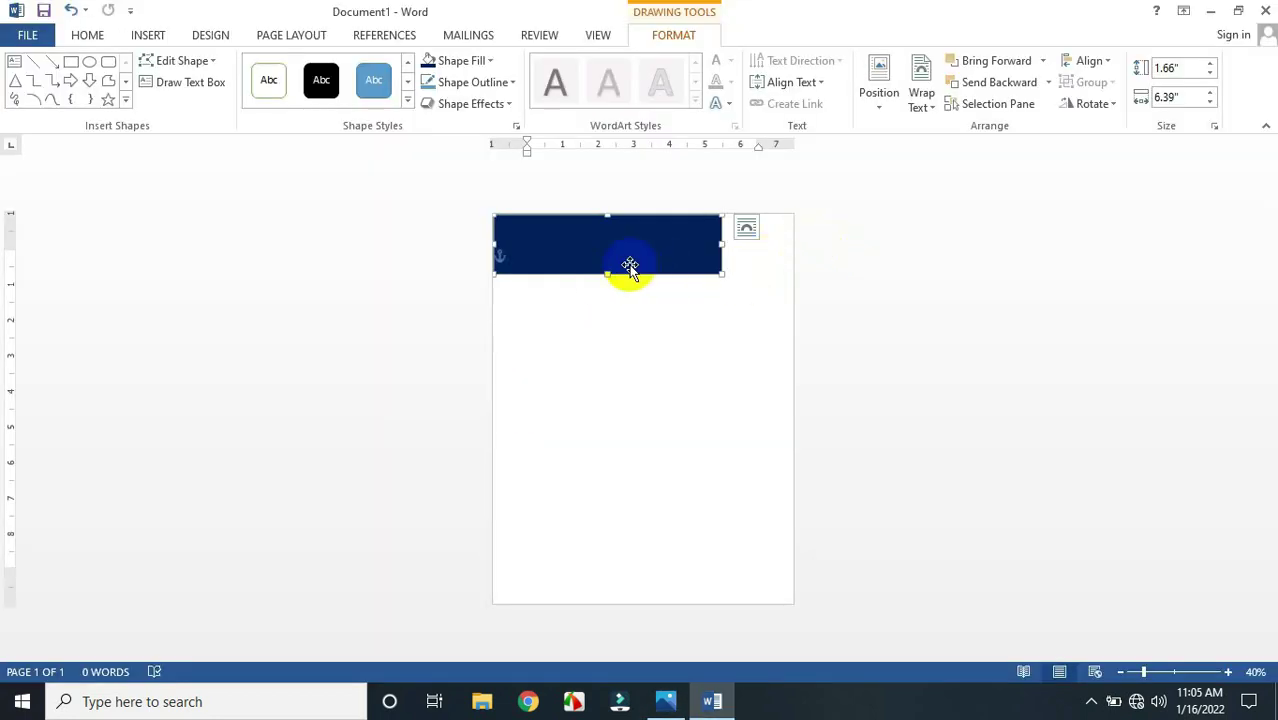
Step: Use Edit Points to slant the navy banner's right edge inward toward the bottom
left_click(211, 61)
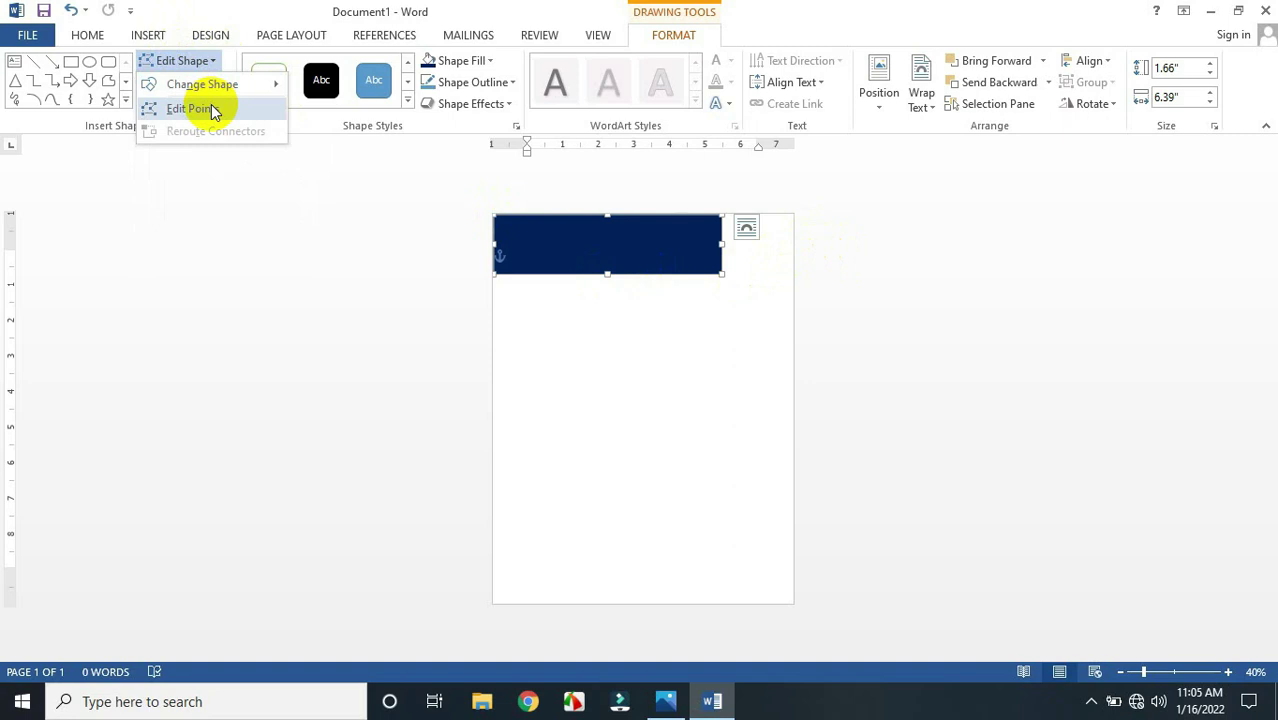
left_click(213, 110)
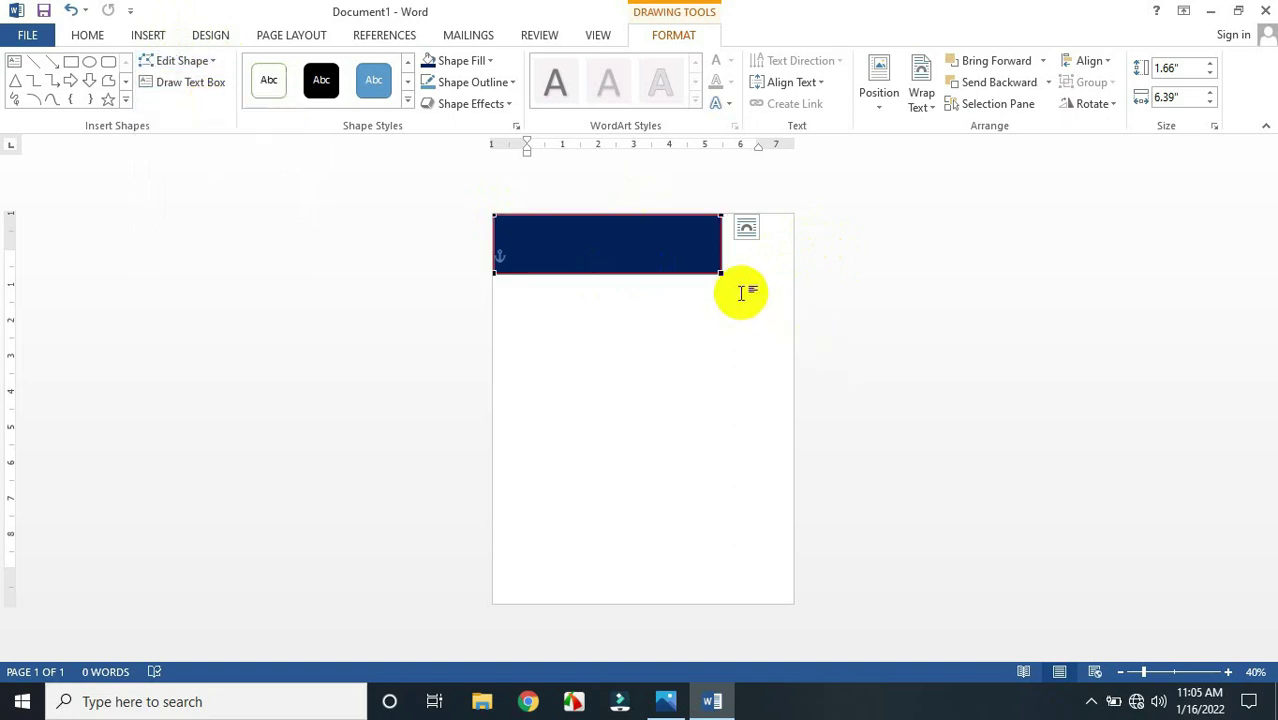
left_click_drag(720, 272, 681, 276)
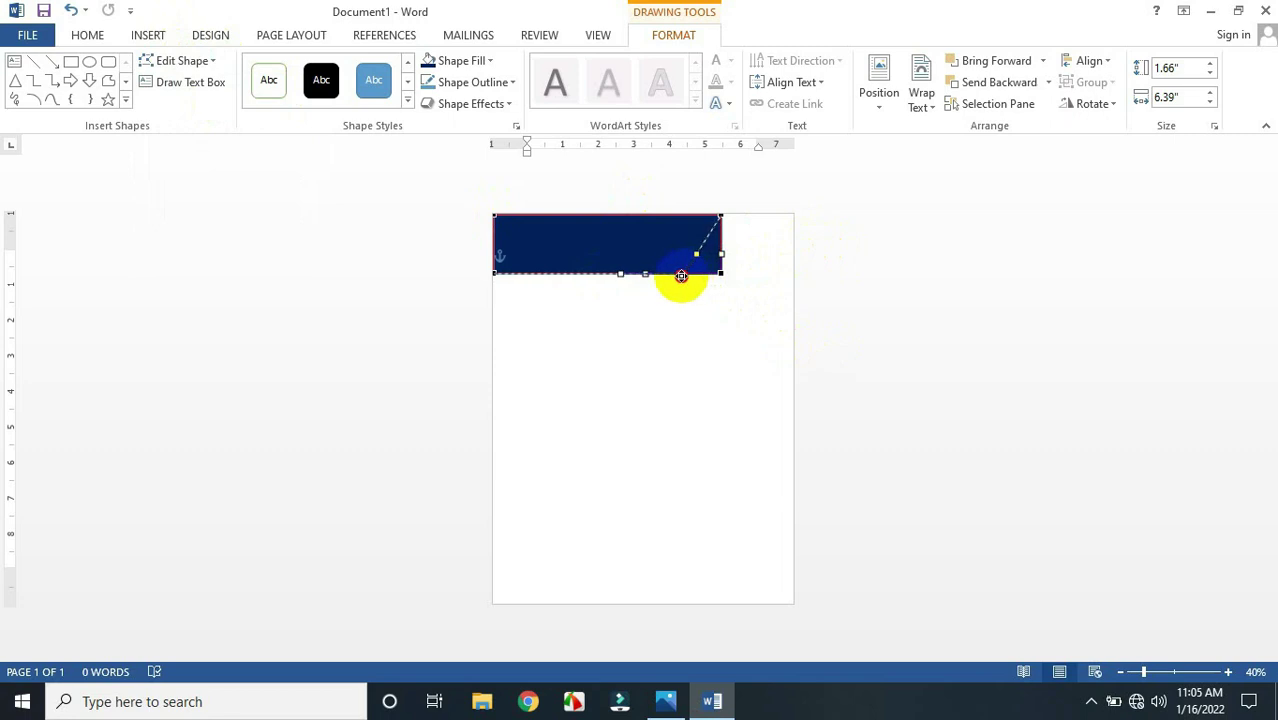
left_click_drag(680, 276, 690, 276)
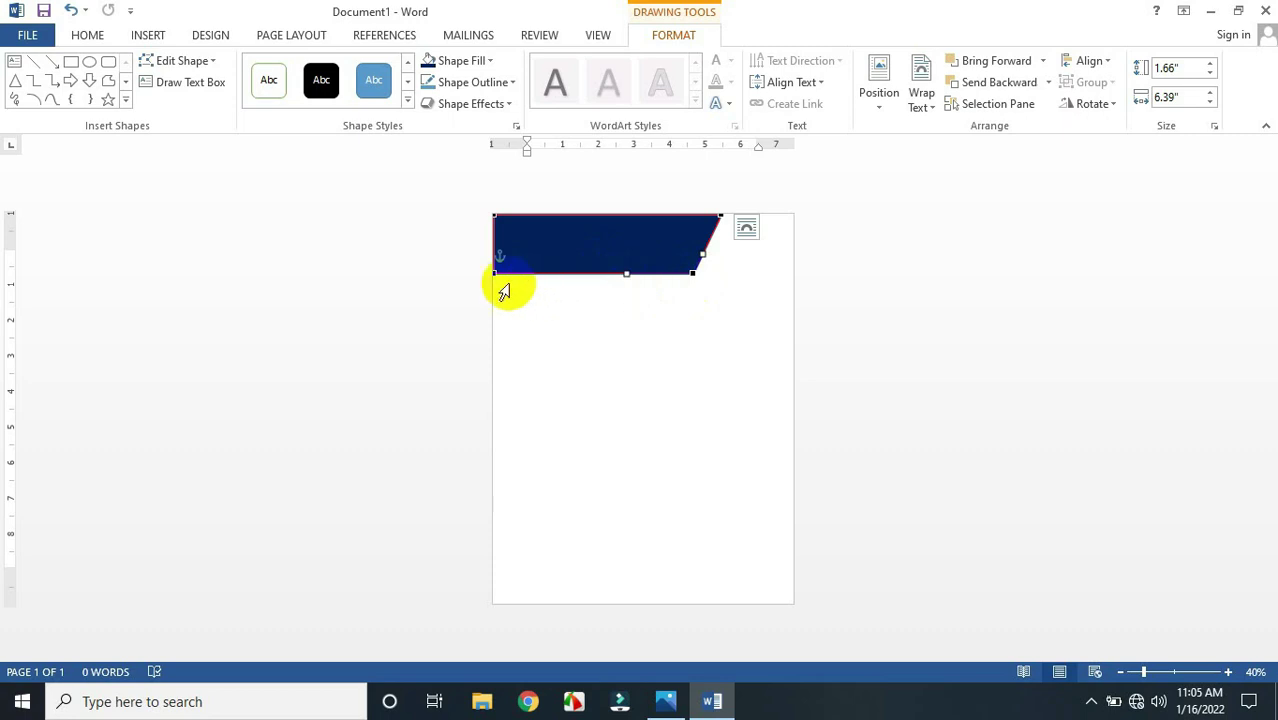
left_click_drag(494, 274, 494, 269)
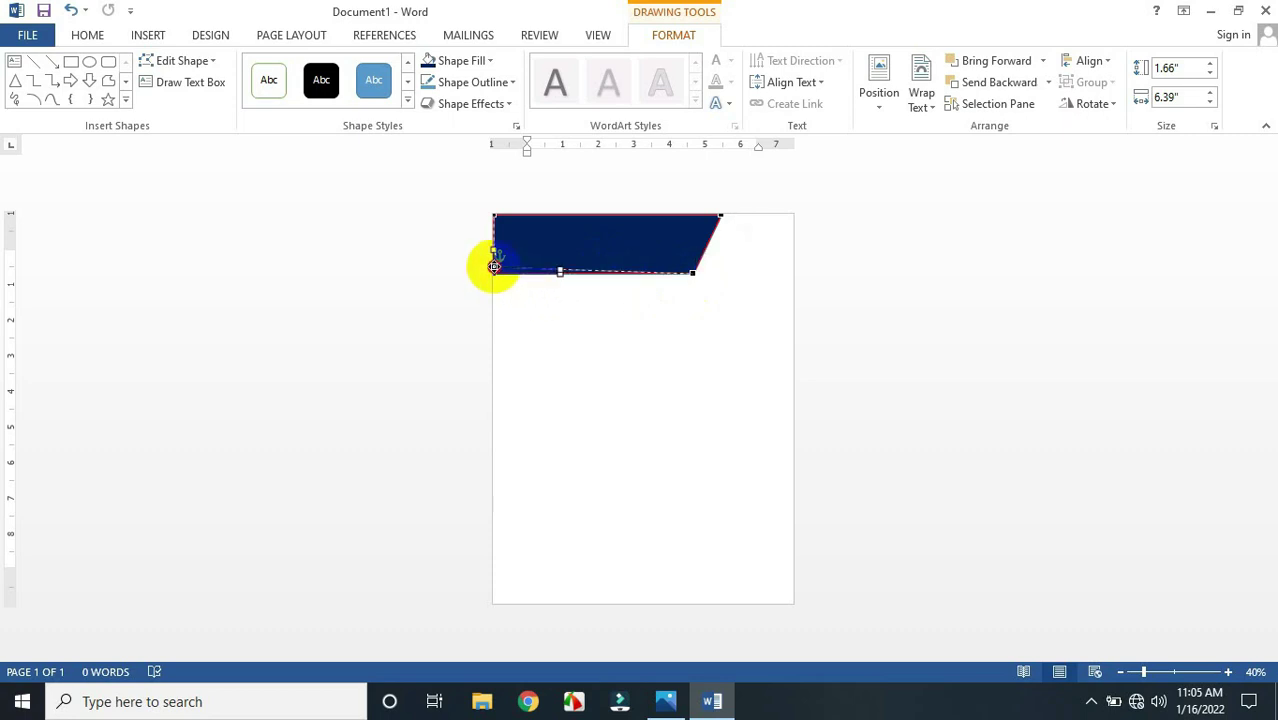
left_click_drag(494, 269, 494, 272)
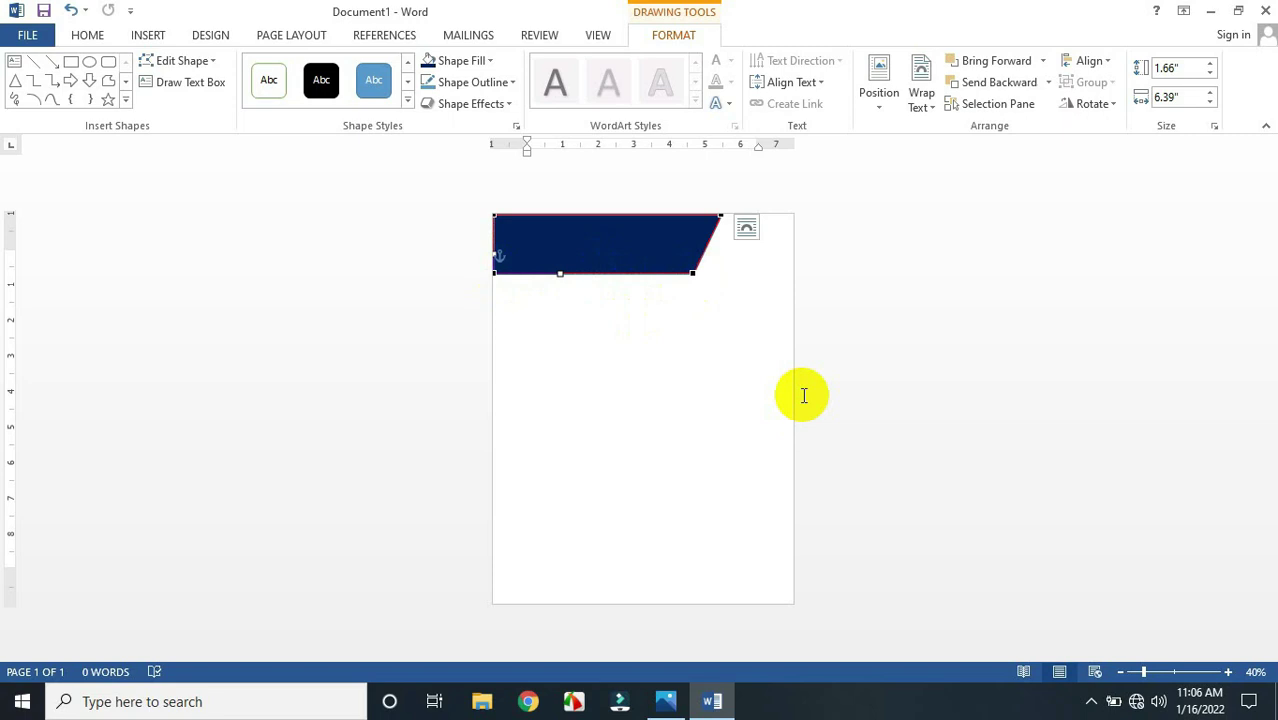
key("alt+Tab")
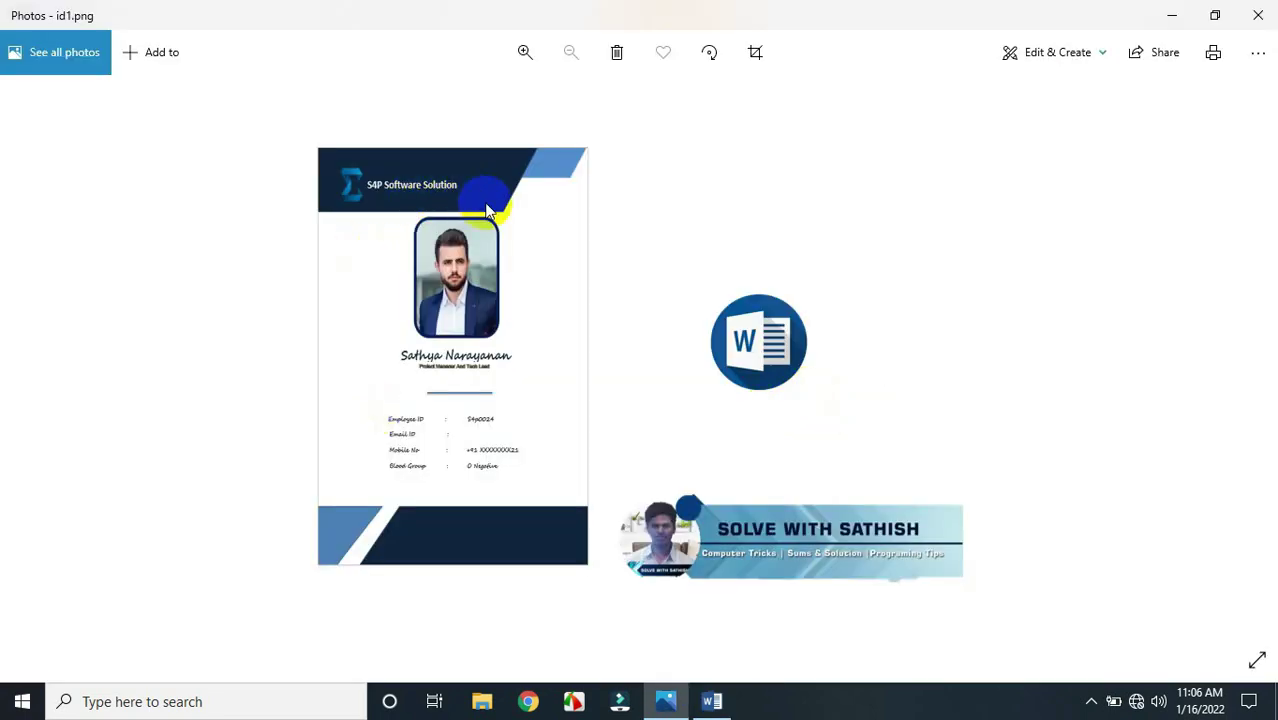
Step: Draw a light-blue rectangle just below the navy banner
key("alt+Tab")
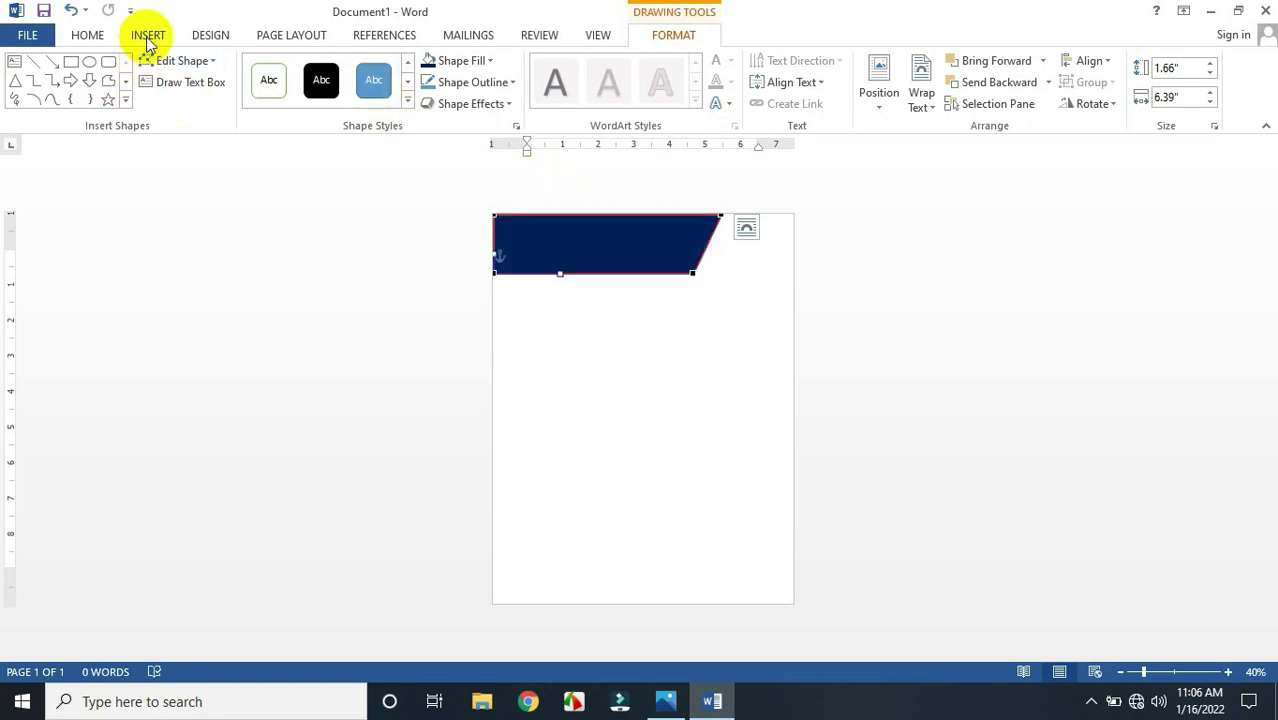
left_click(147, 38)
left_click(259, 100)
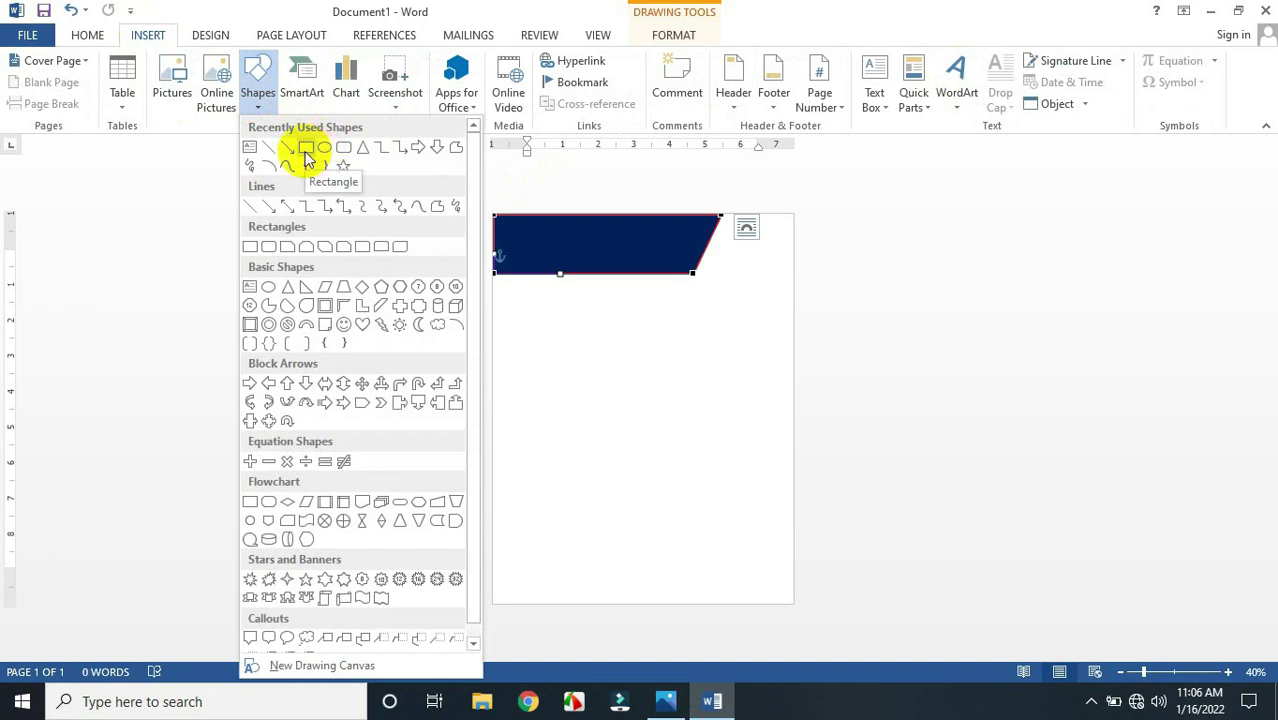
left_click(305, 150)
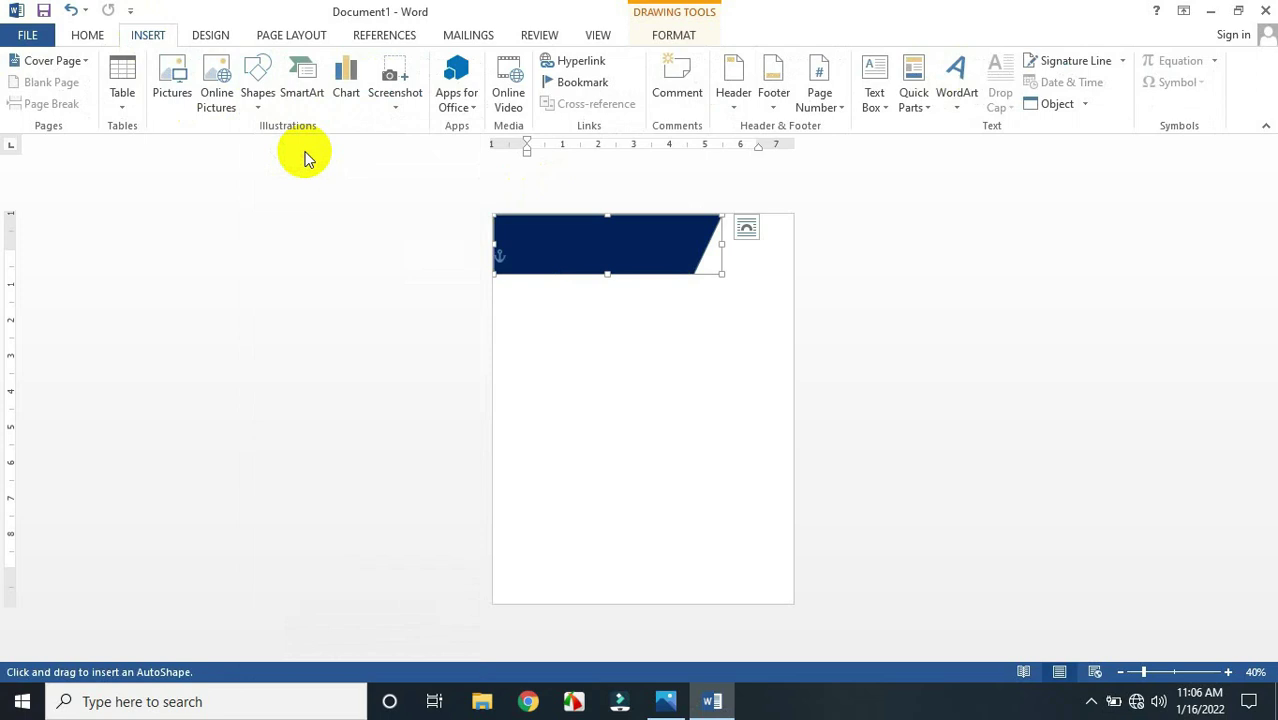
left_click_drag(527, 314, 694, 357)
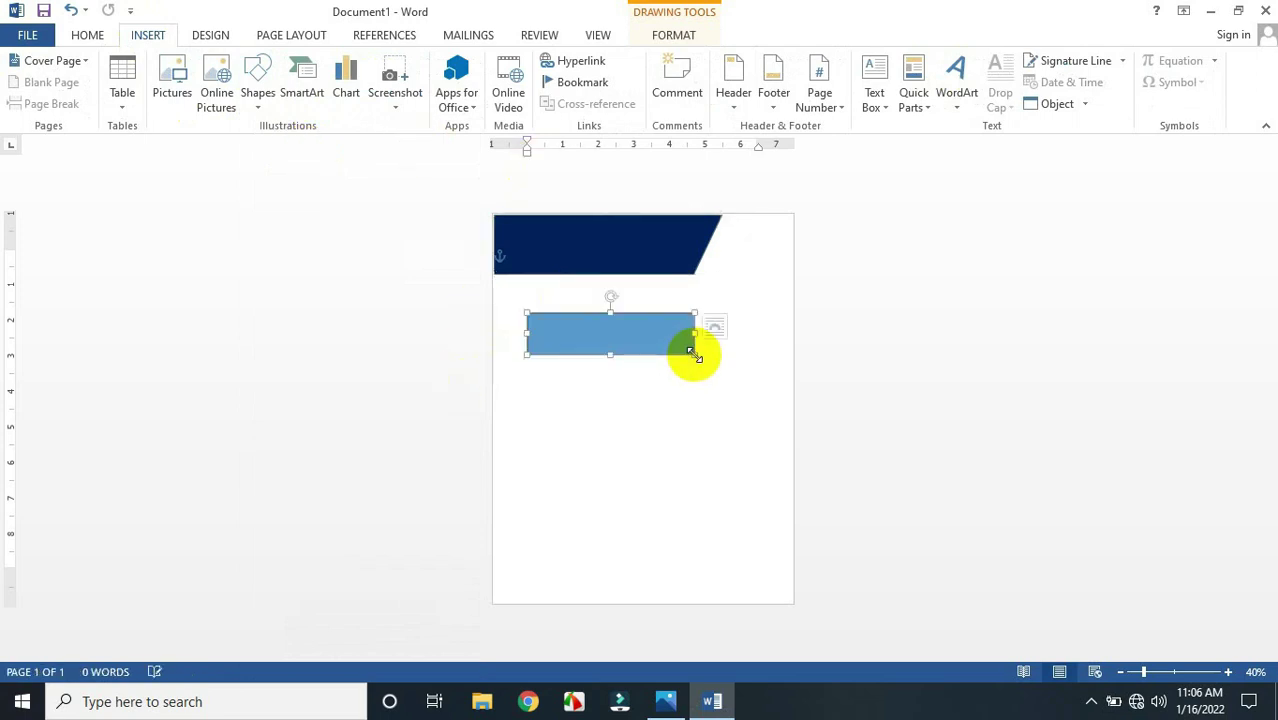
Step: Slant the strip's right edge, move it to the top right, and send it behind the banner
left_click(175, 61)
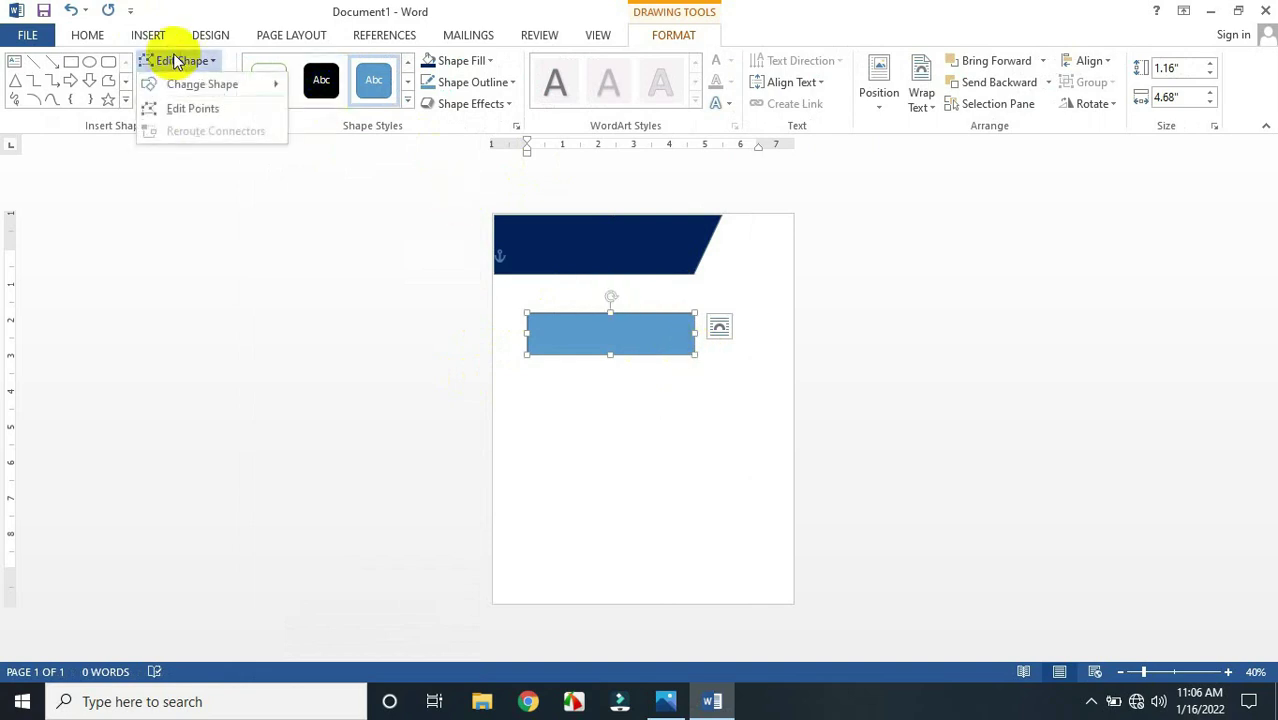
left_click(188, 110)
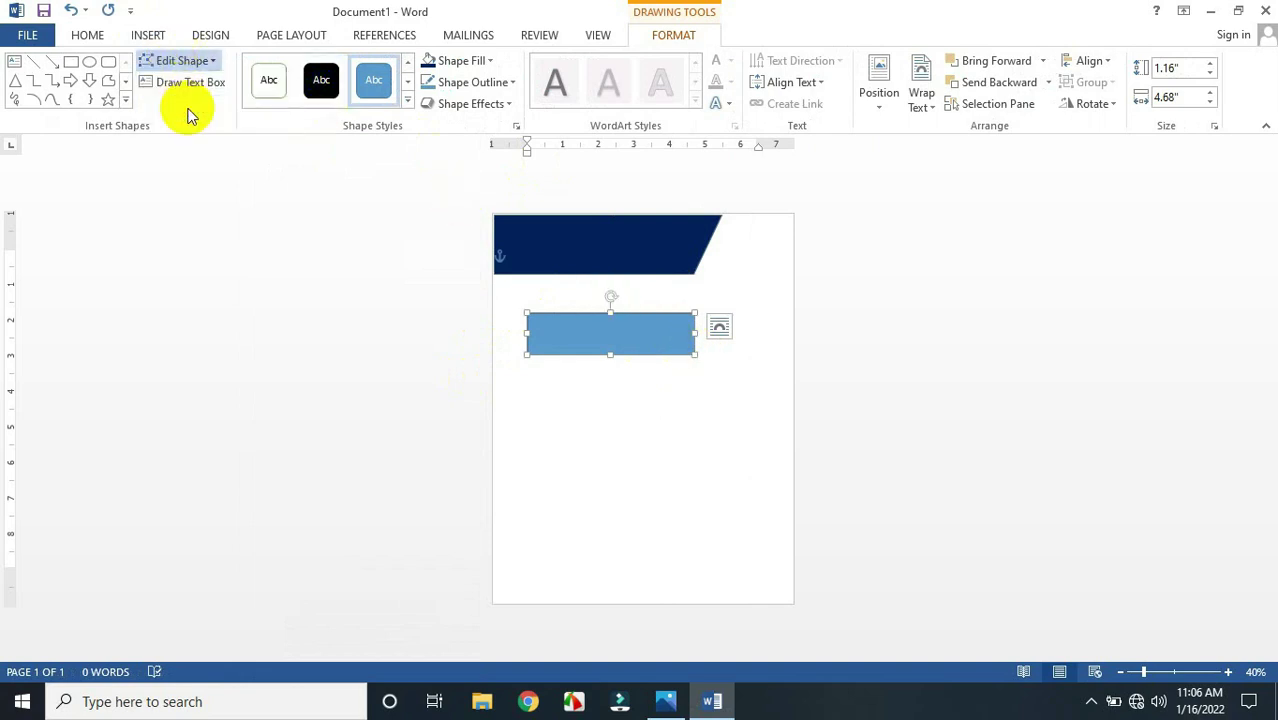
left_click(686, 353)
mouse_move(686, 353)
left_mouse_down()
mouse_move(662, 351)
mouse_move(723, 219)
mouse_move(746, 232)
left_mouse_up()
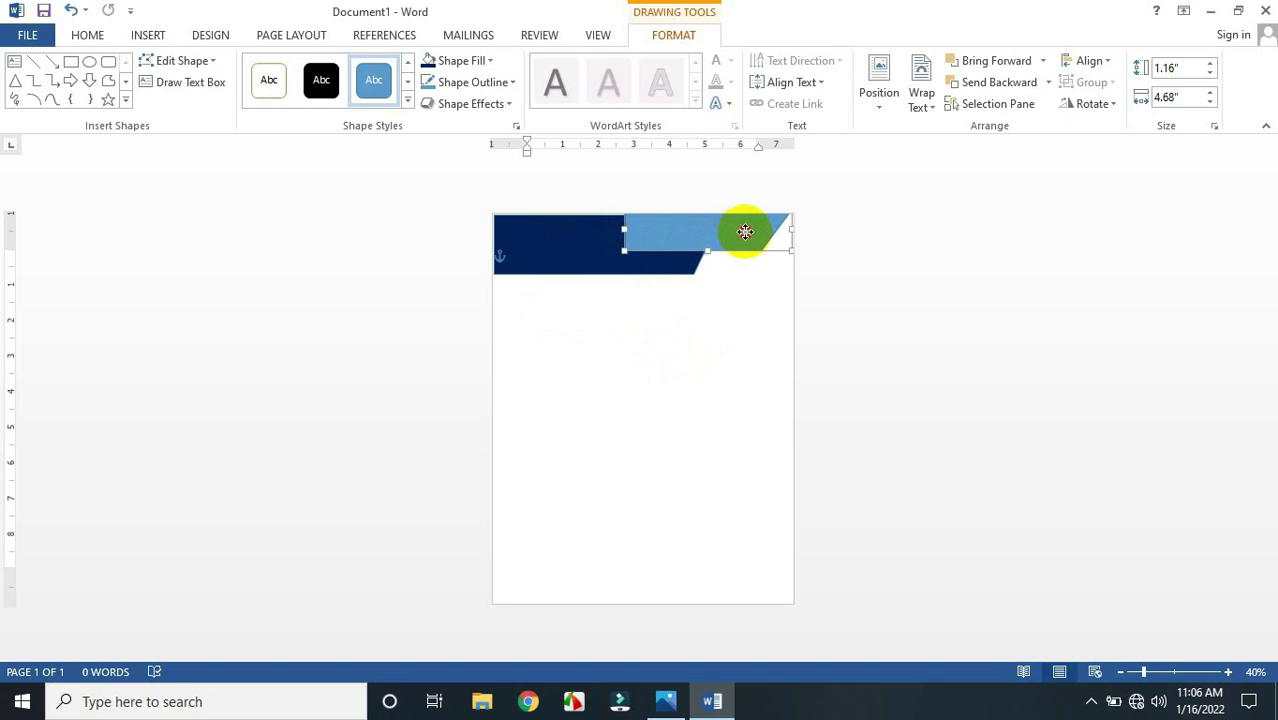
key("alt+Tab")
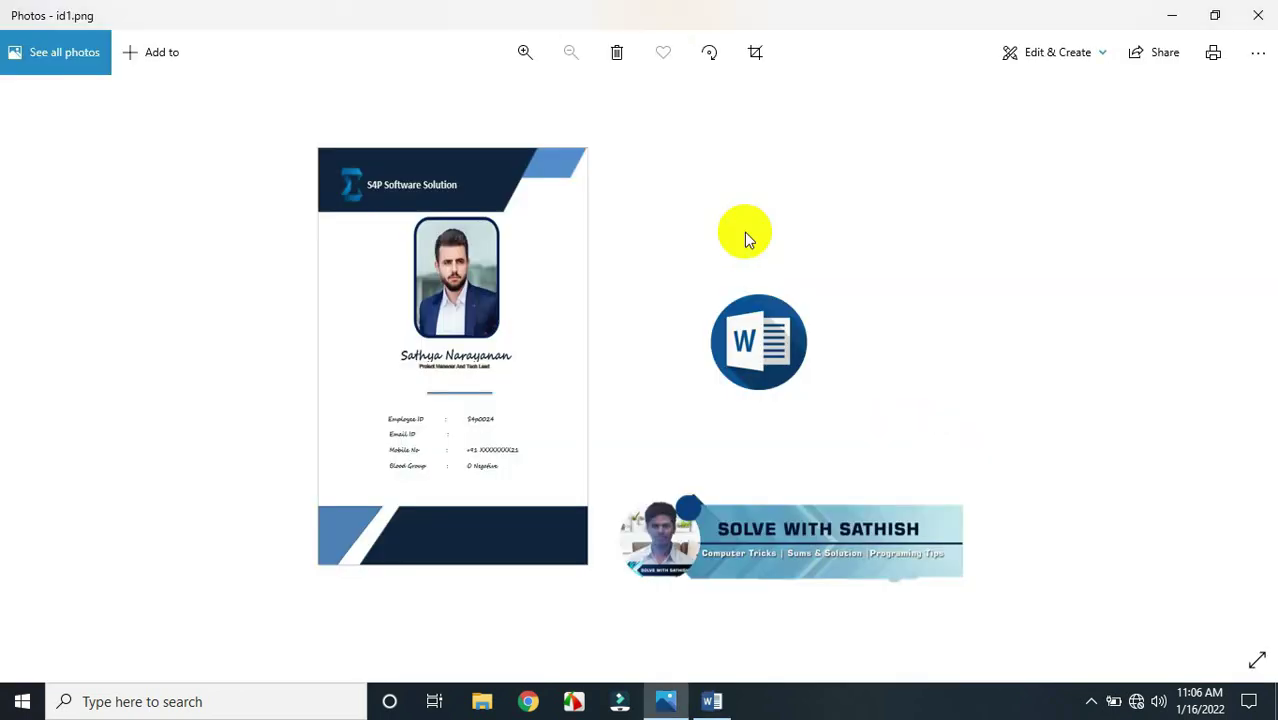
key("alt+Tab")
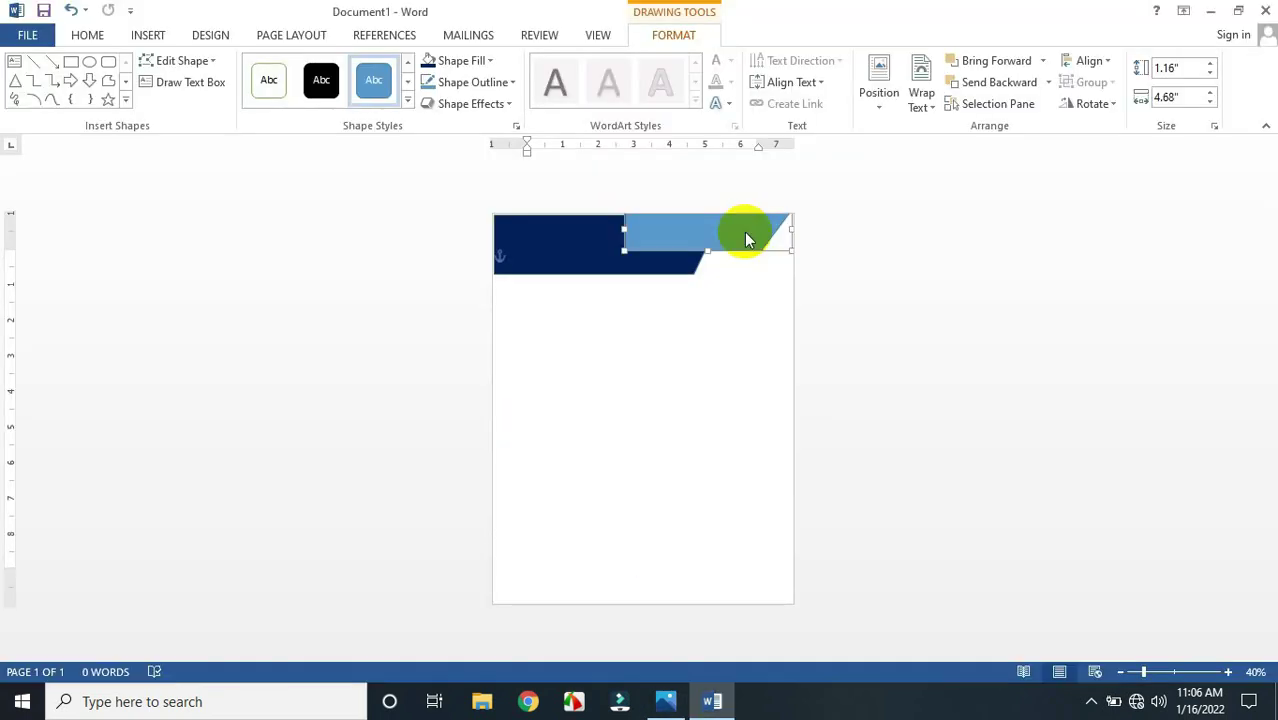
left_click(1020, 88)
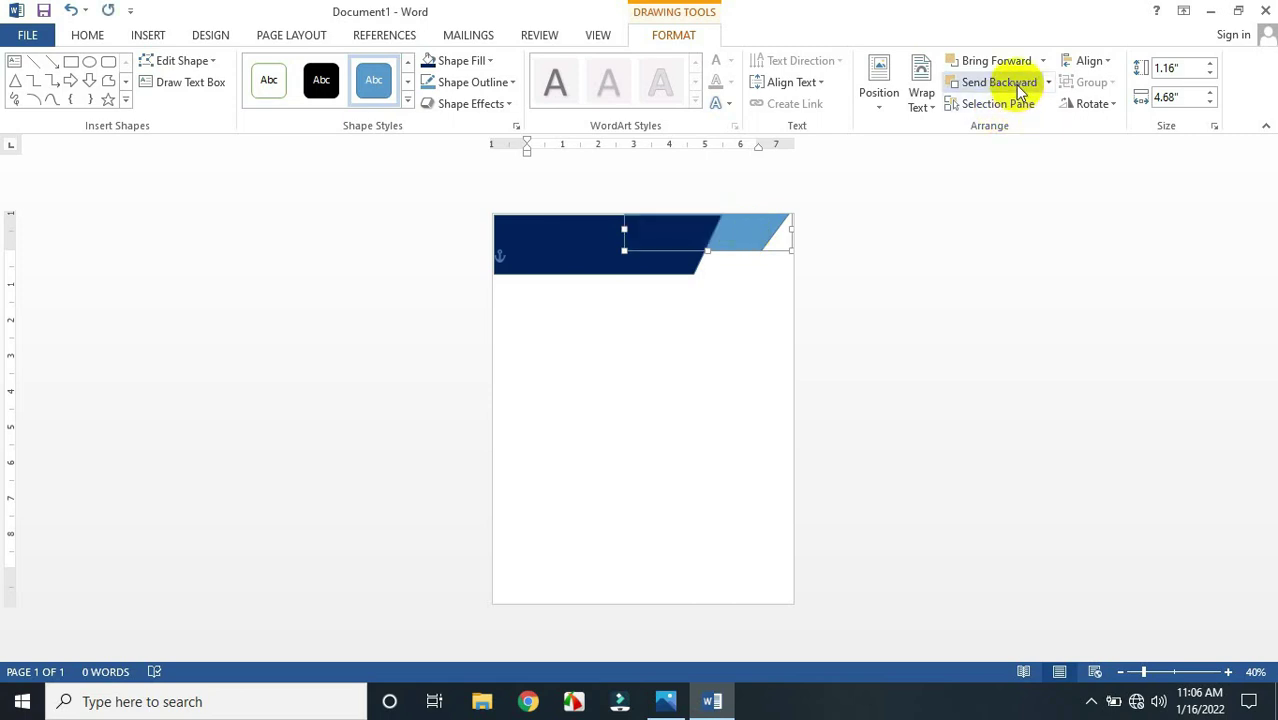
Step: Widen the navy banner to 7.05 inches, leaving only a slim light-blue slanted tip
left_click(660, 470)
left_click(681, 235)
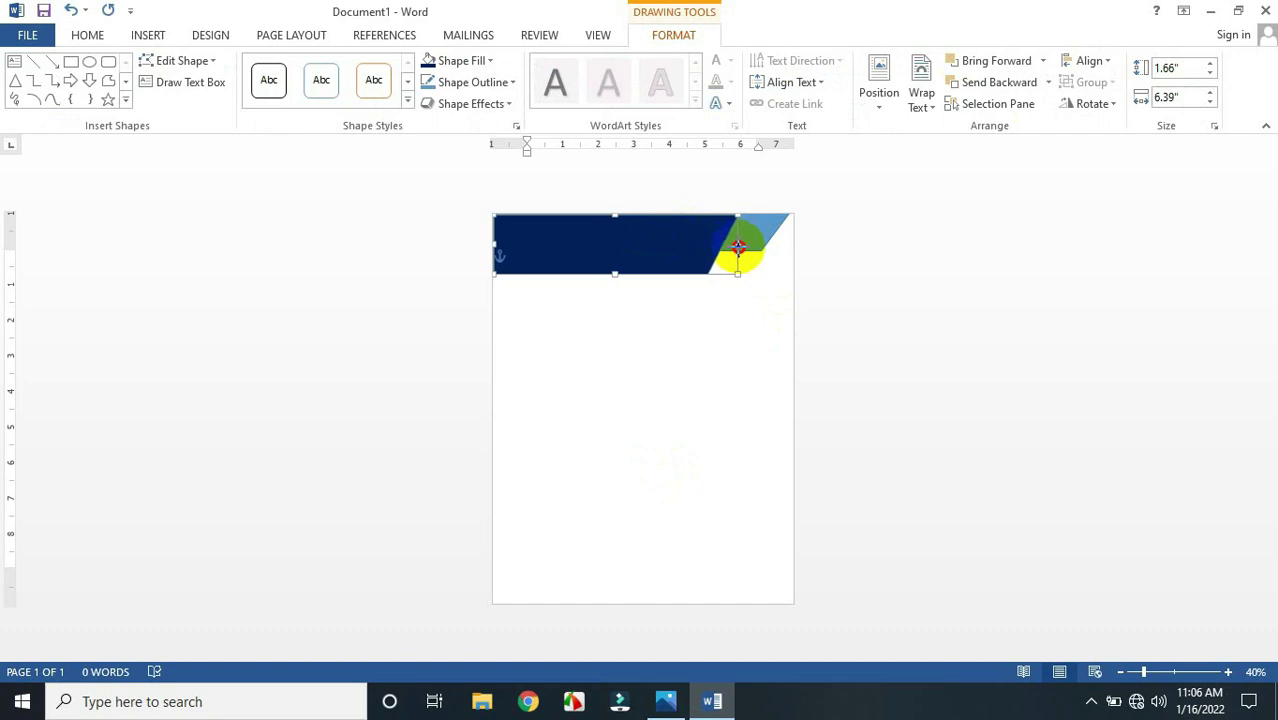
left_click_drag(721, 245, 745, 245)
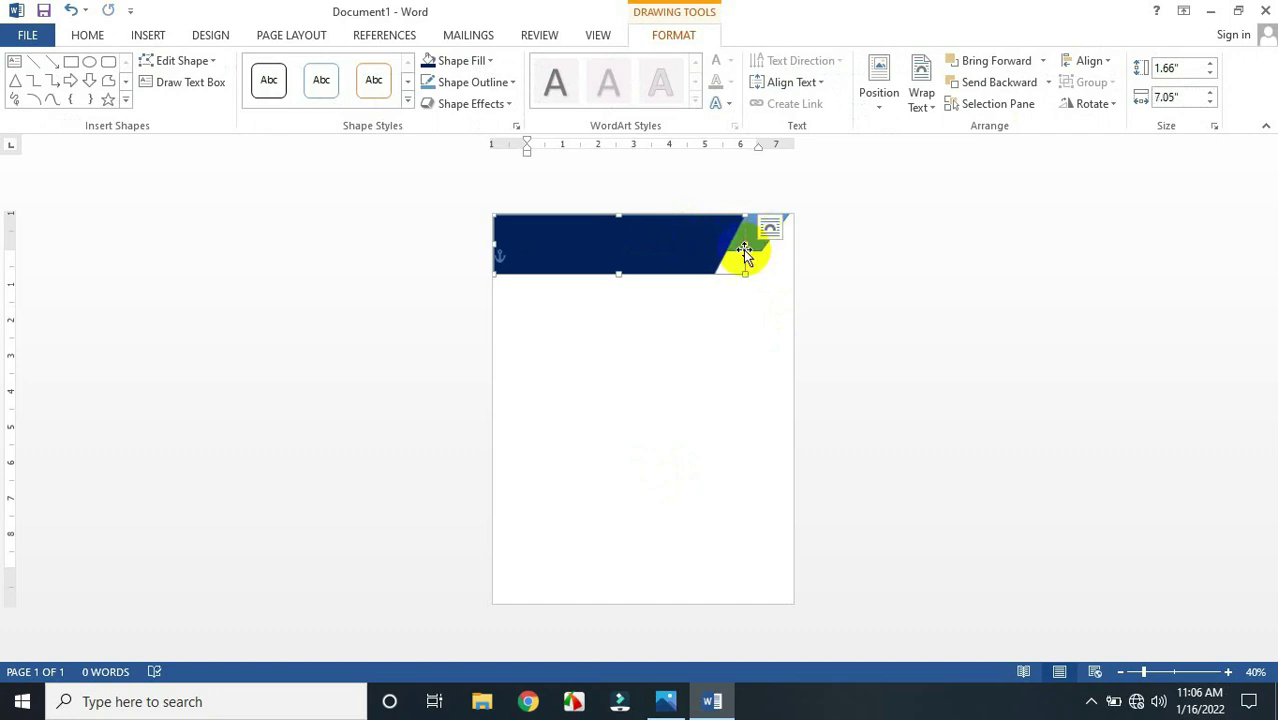
left_click(753, 340)
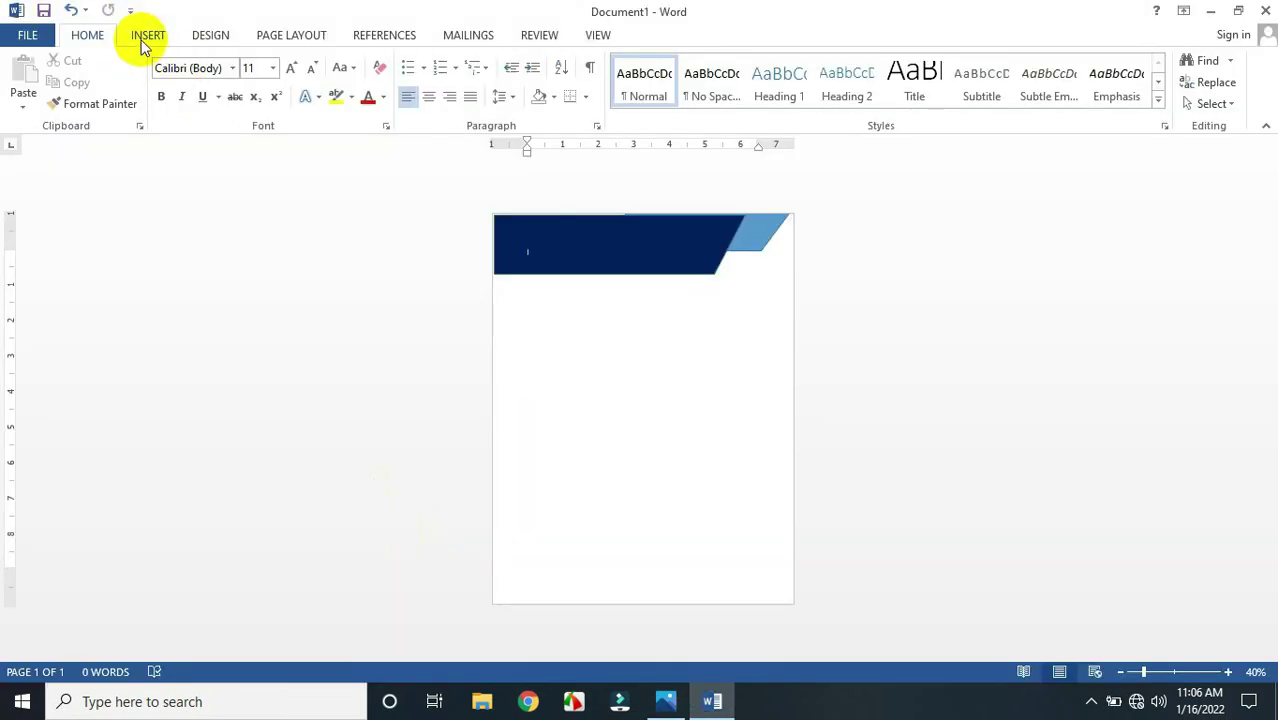
Step: Draw a small rectangle in the page's bottom-left corner
left_click(147, 40)
left_click(252, 100)
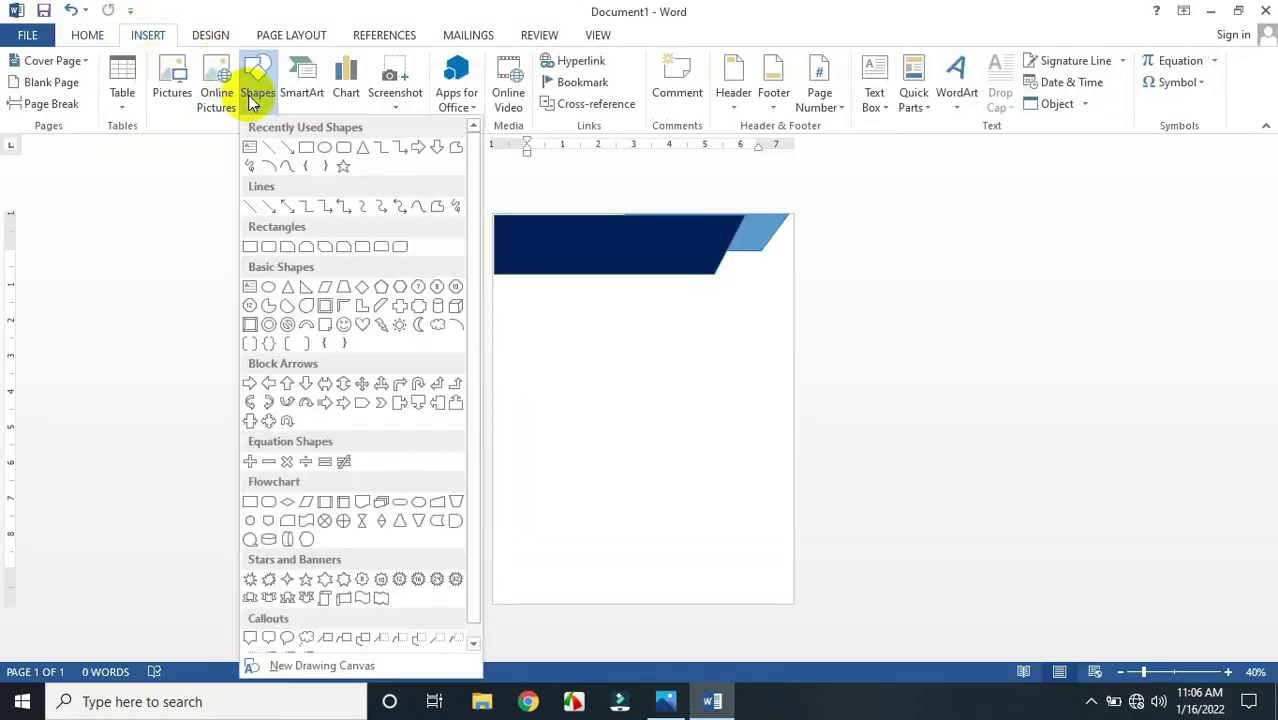
left_click(304, 151)
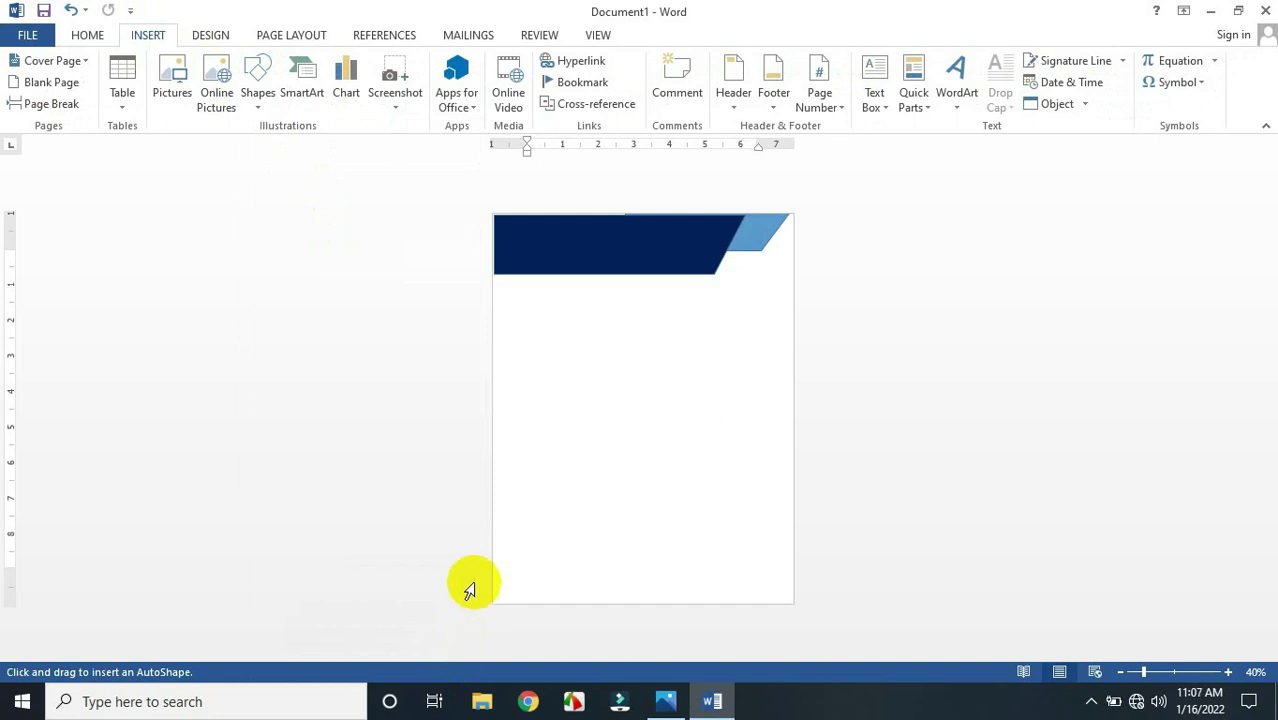
left_click_drag(494, 573, 559, 610)
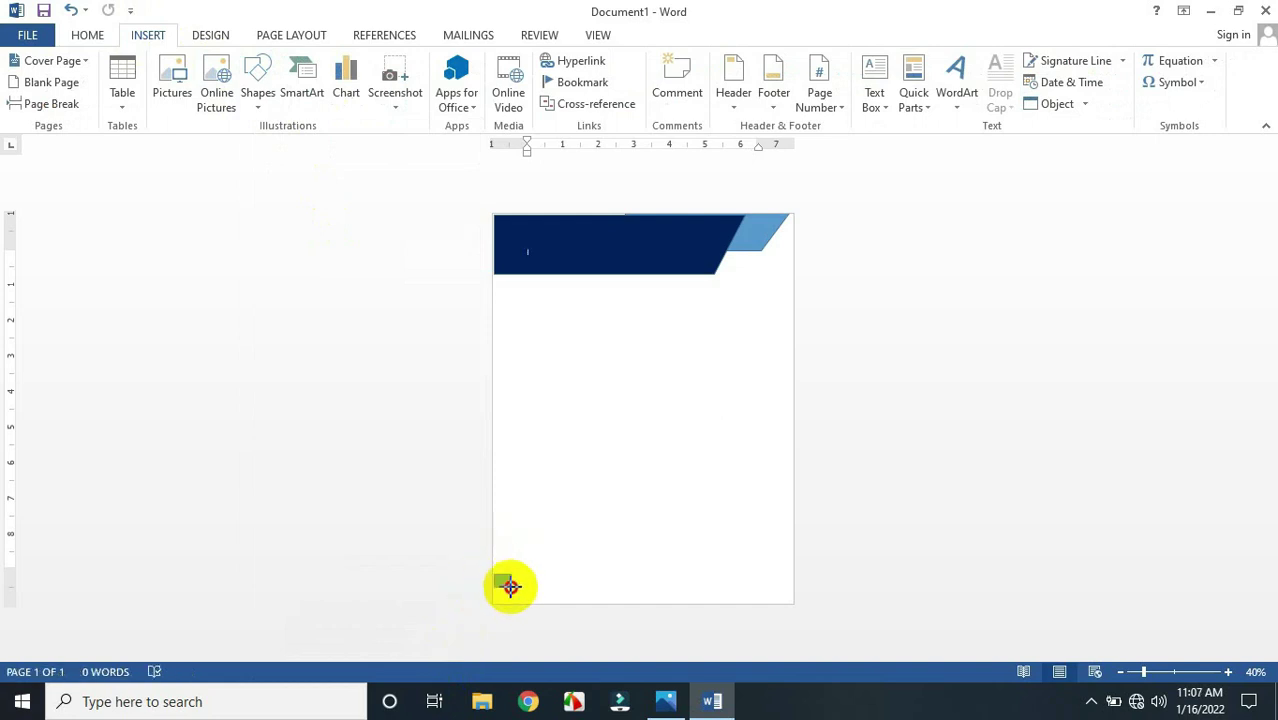
left_click_drag(559, 610, 527, 556)
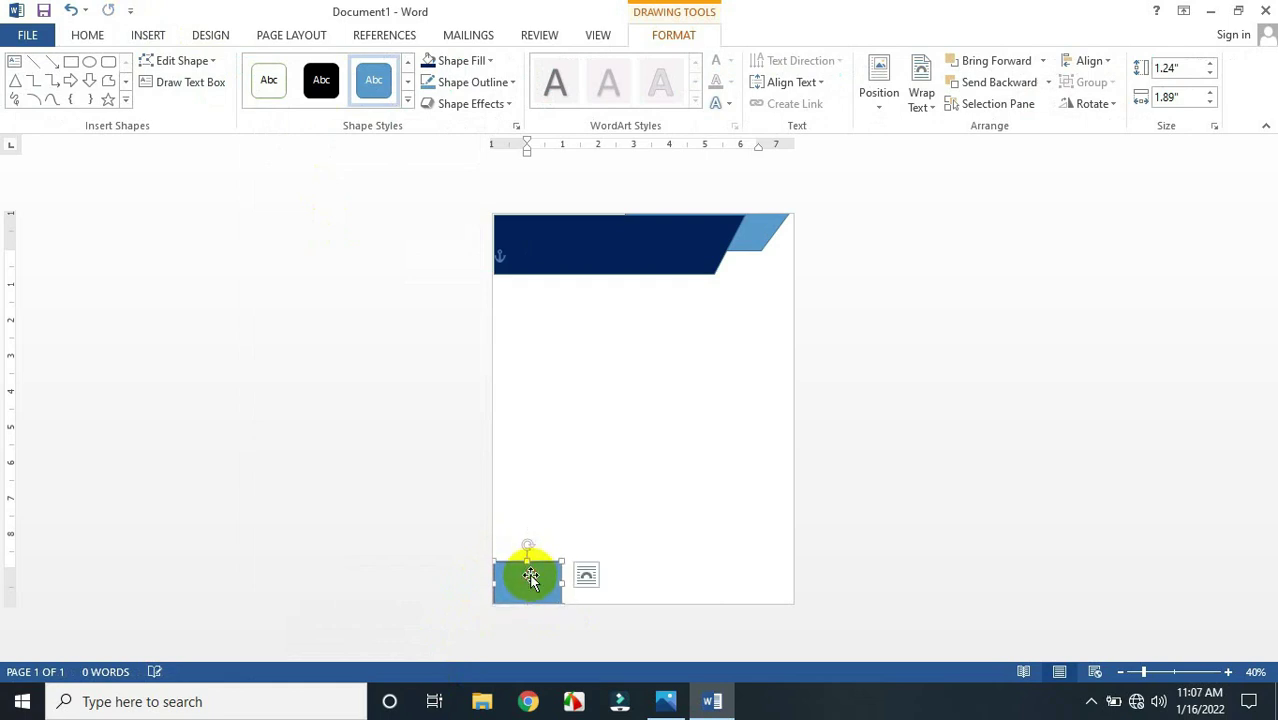
Step: Slant the small rectangle's right edge by pulling its bottom-right point left
left_click(177, 60)
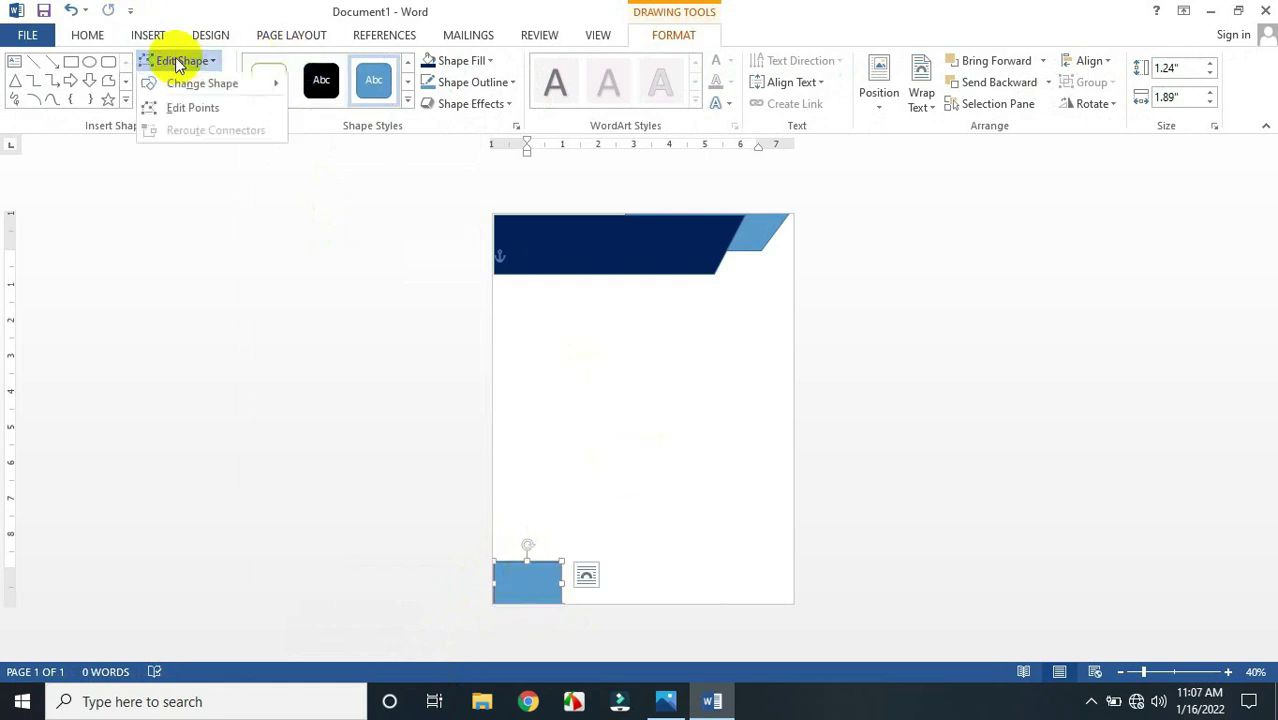
left_click(185, 107)
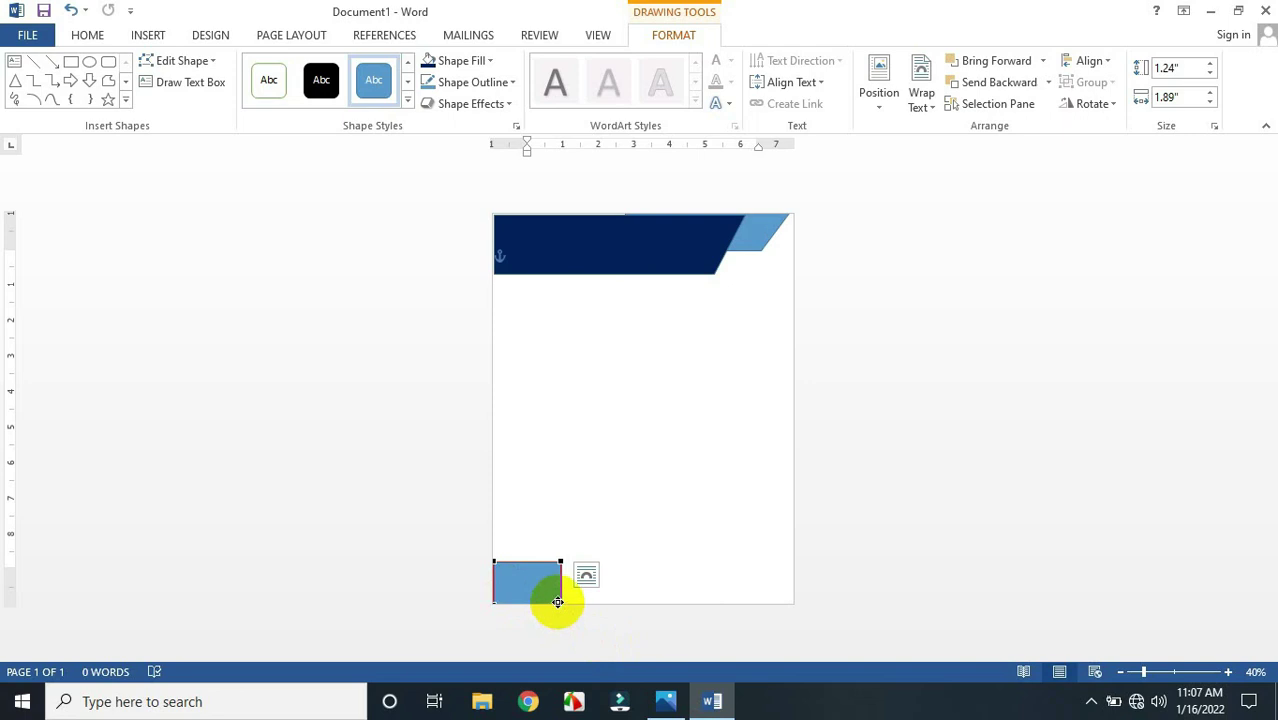
mouse_move(557, 600)
left_mouse_down()
mouse_move(517, 598)
mouse_move(531, 602)
left_mouse_up()
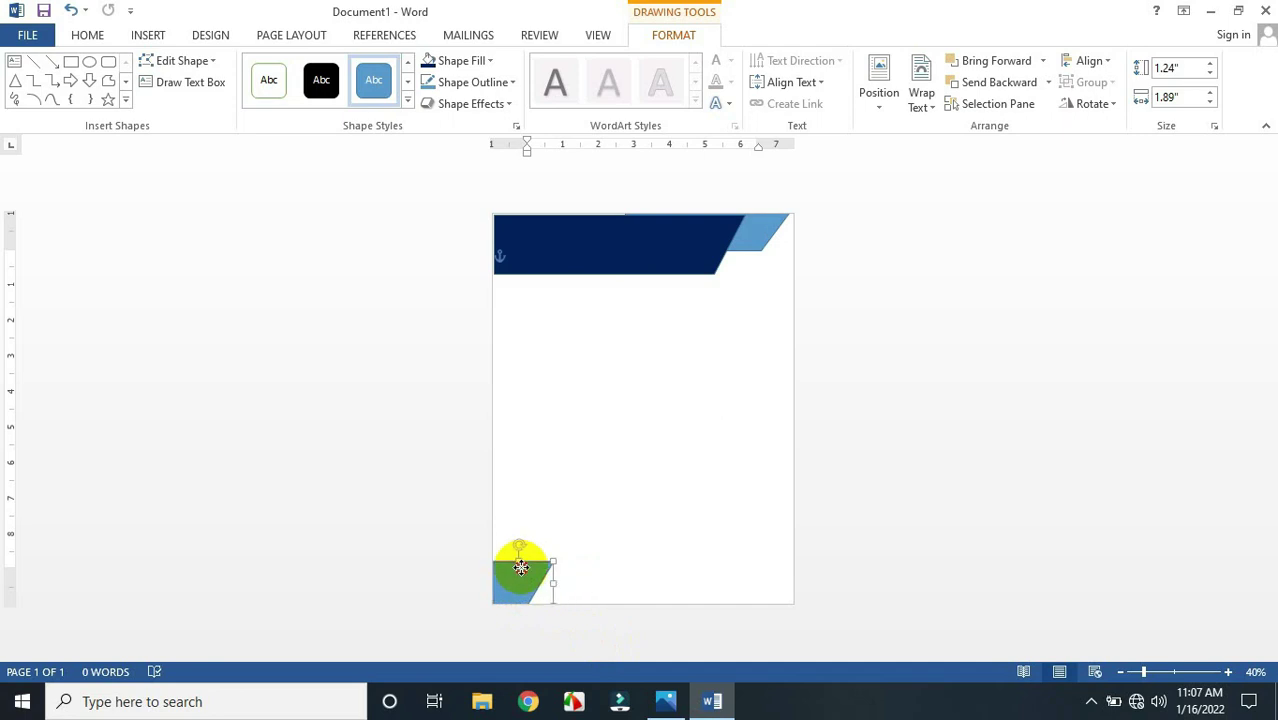
left_click_drag(517, 567, 514, 567)
left_click(652, 571)
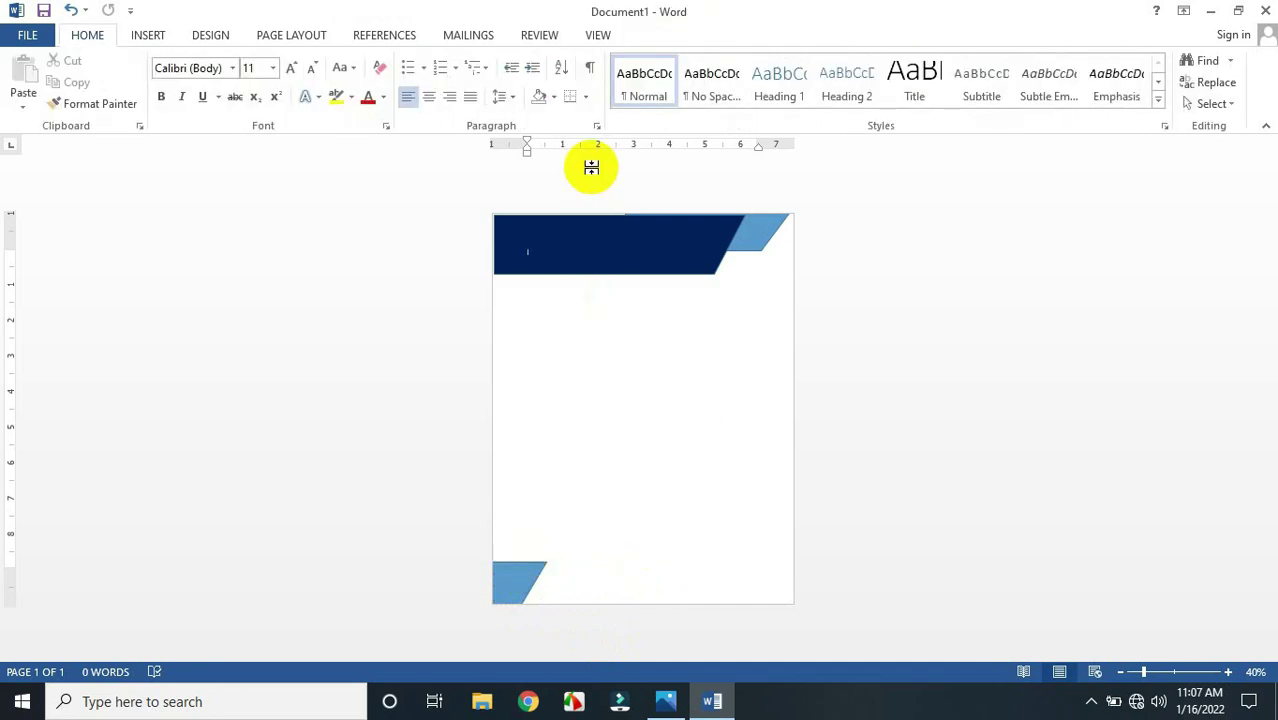
Step: Draw a navy-filled bar along the bottom edge of the page
left_click(140, 36)
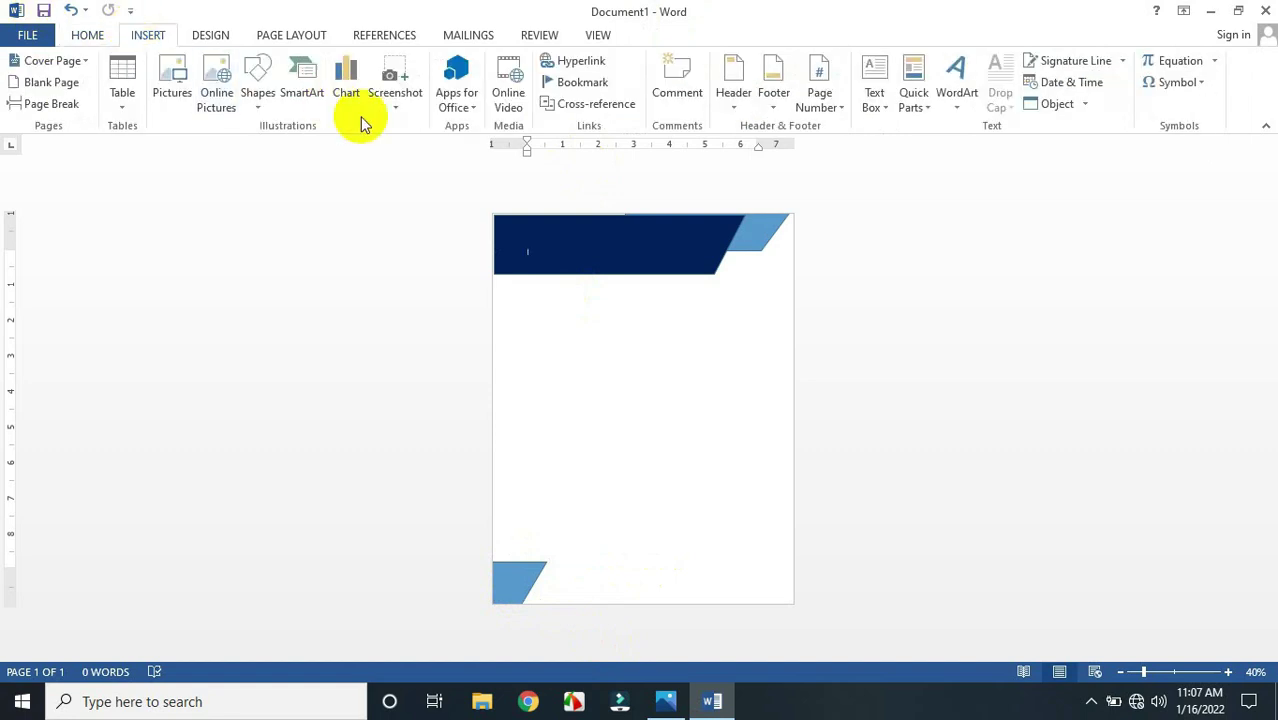
left_click(257, 95)
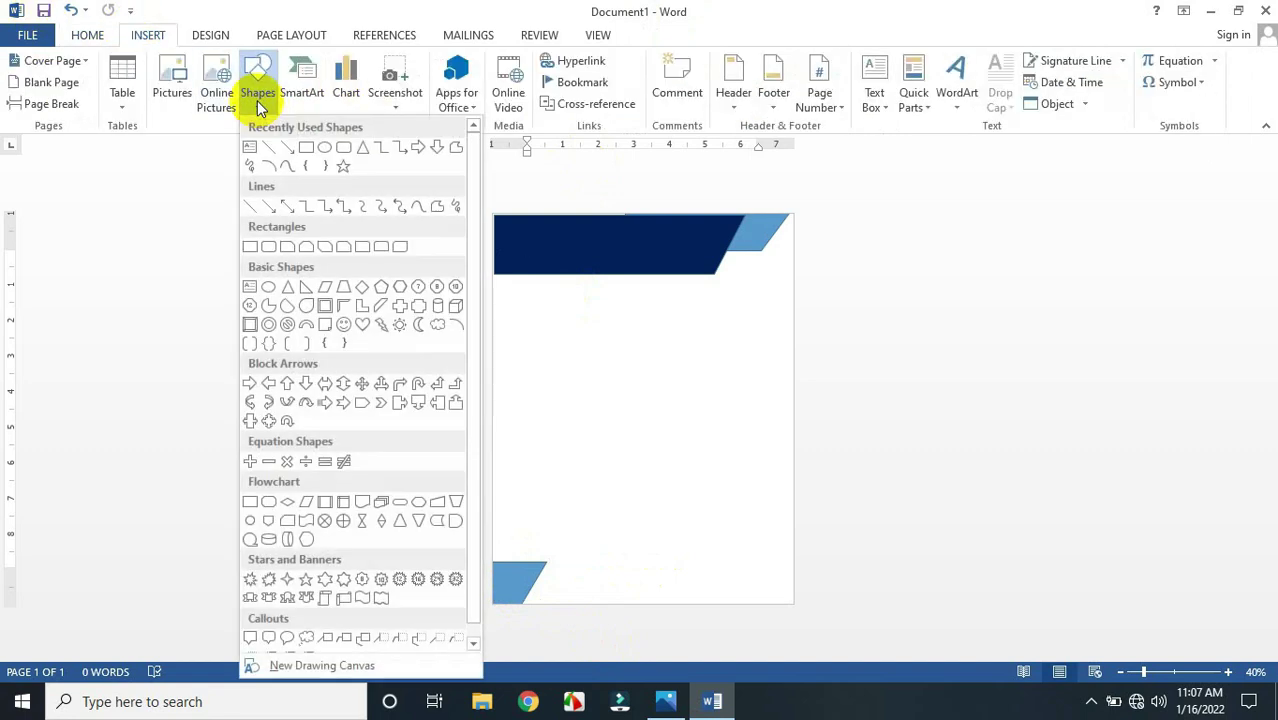
left_click(303, 147)
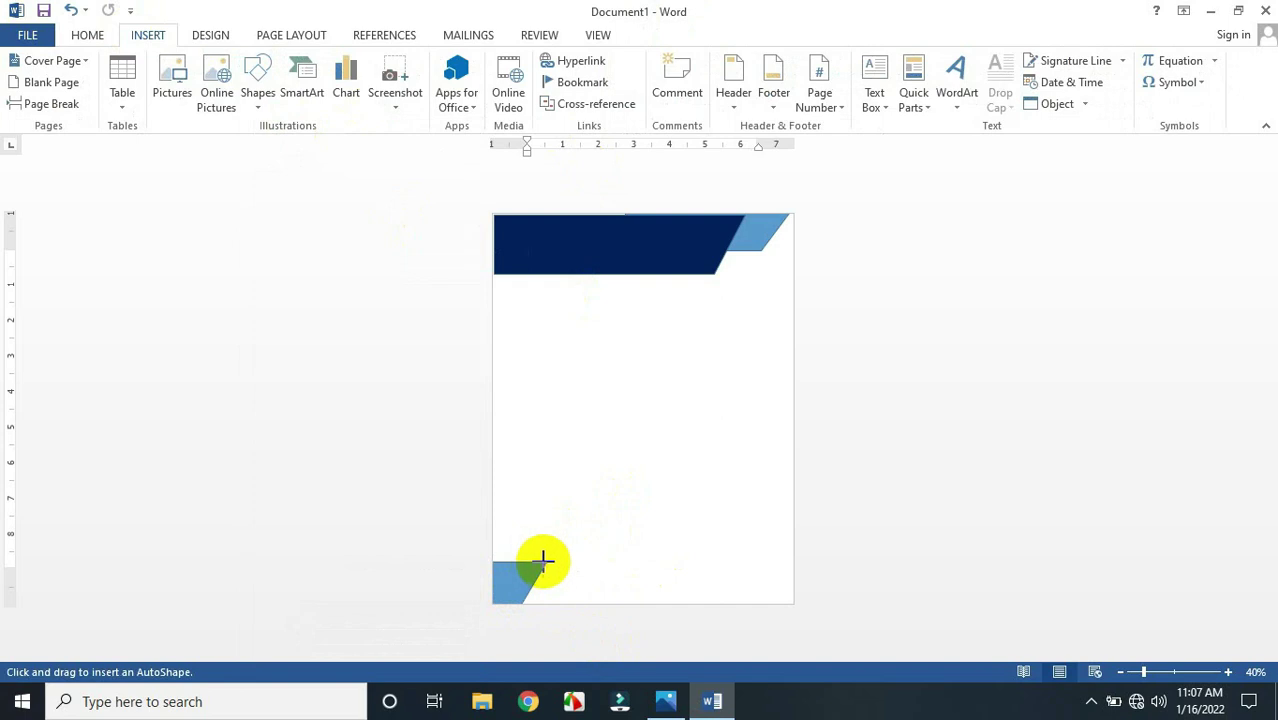
left_click_drag(548, 563, 792, 603)
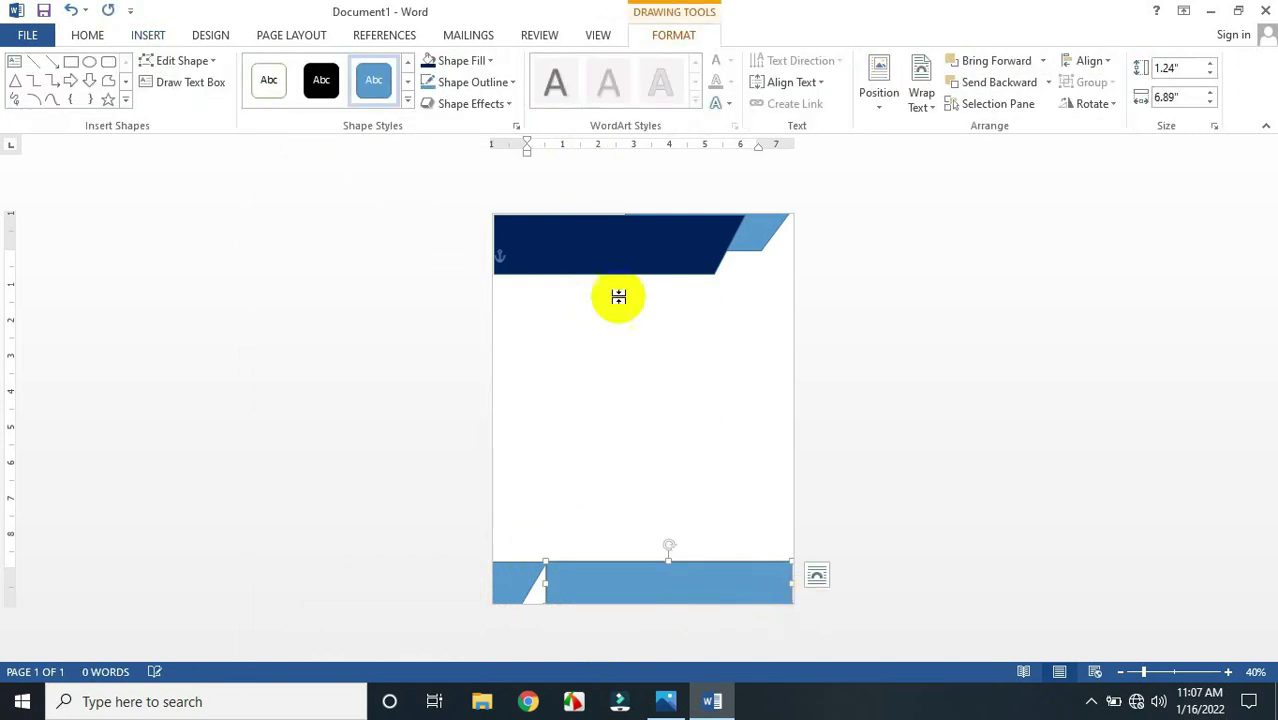
left_click(510, 83)
left_click(482, 60)
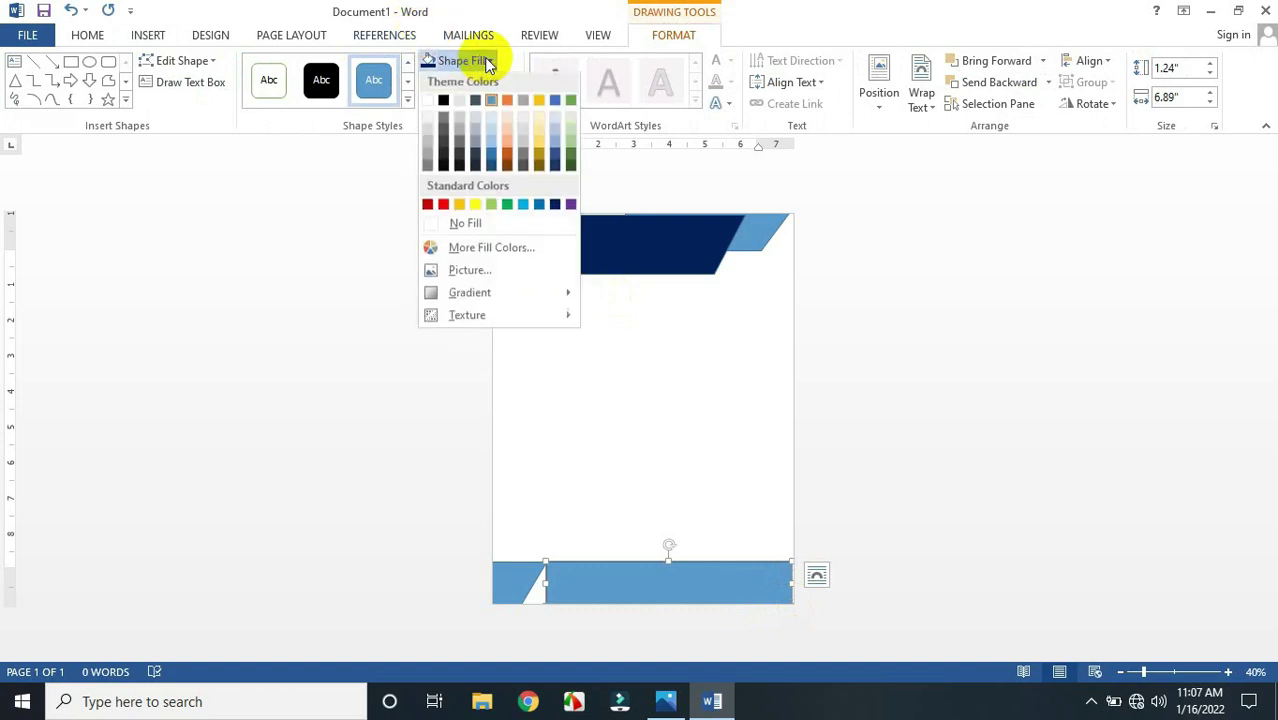
left_click(551, 208)
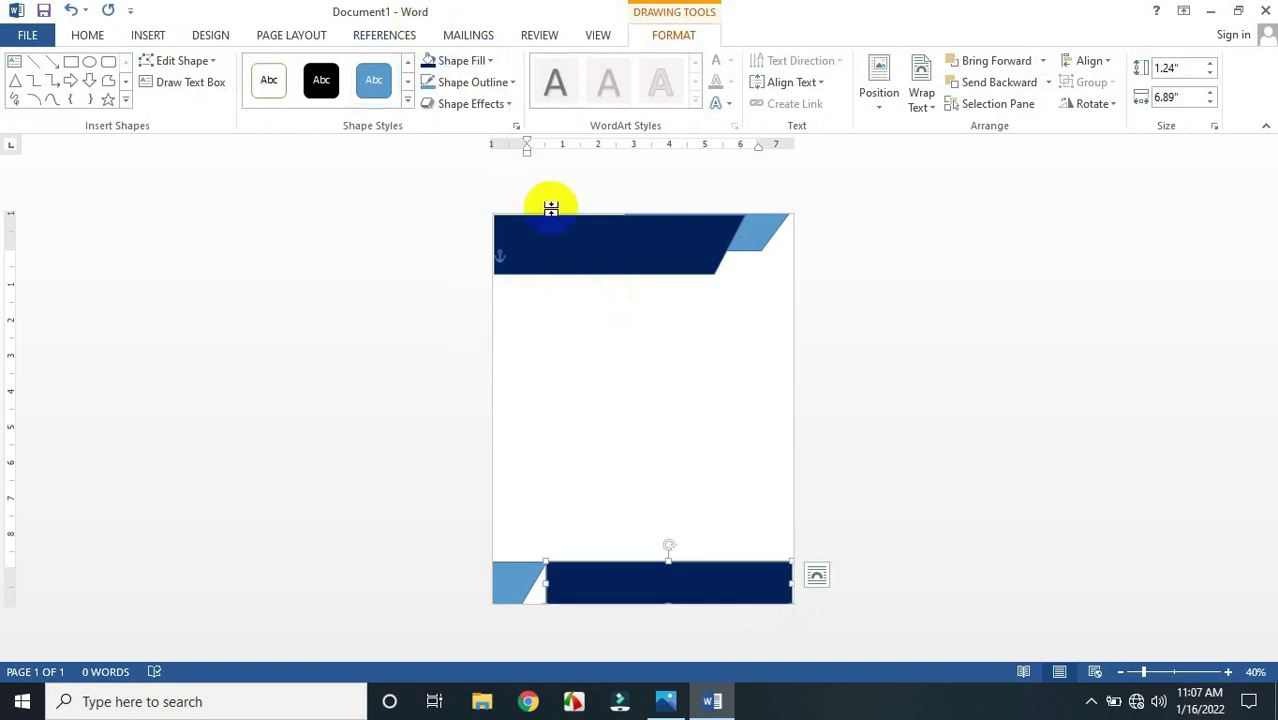
Step: Slant the bar's left edge and stretch it to the page's right edge, about 7.21 inches wide
left_click(180, 60)
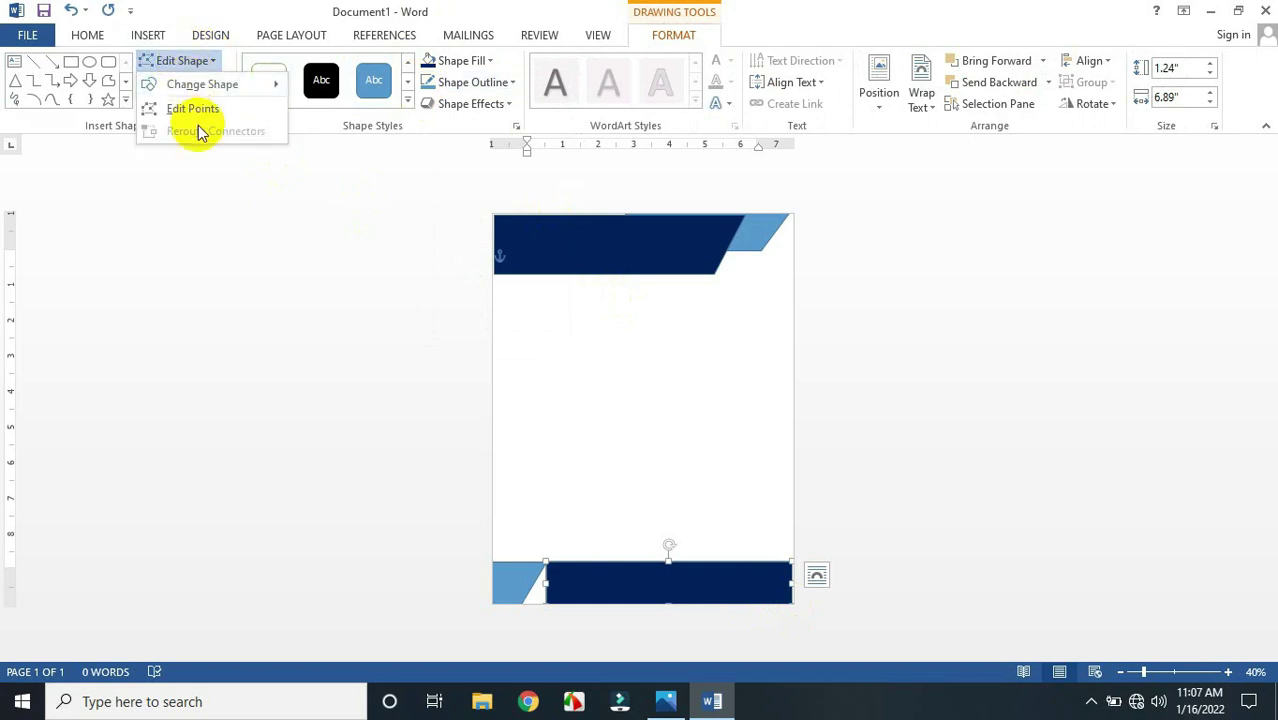
left_click(198, 113)
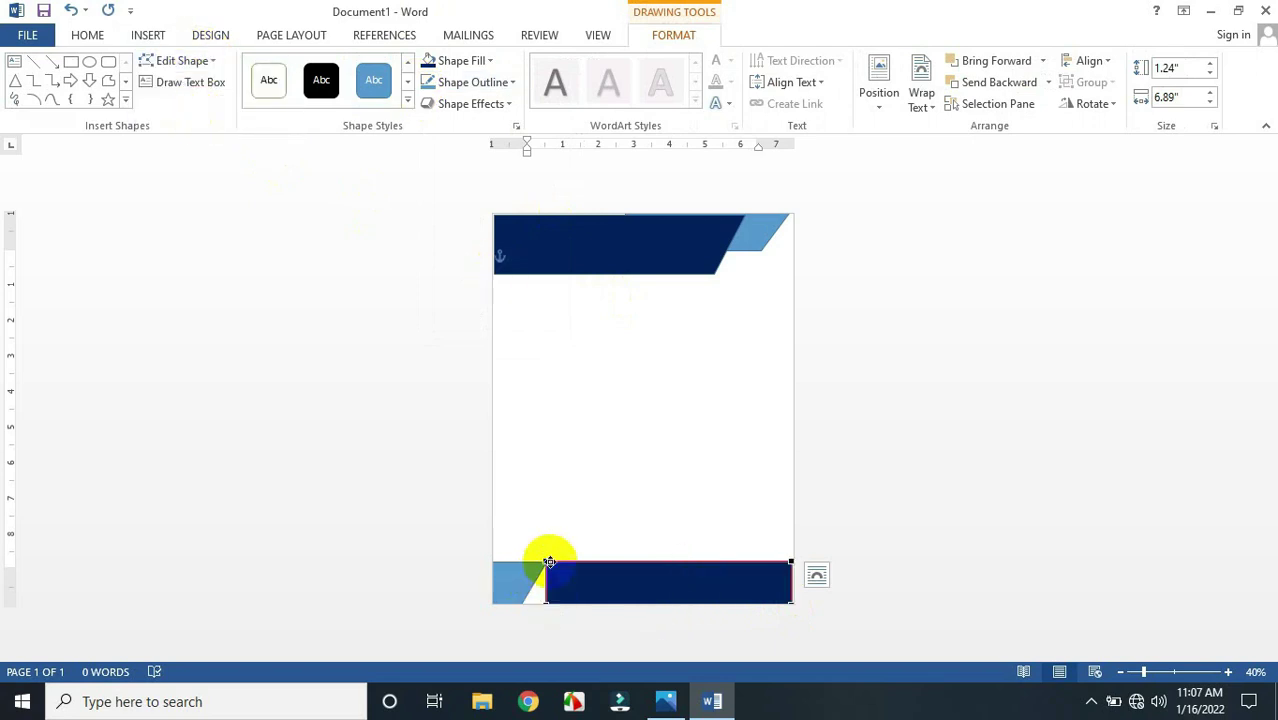
left_click_drag(546, 564, 601, 581)
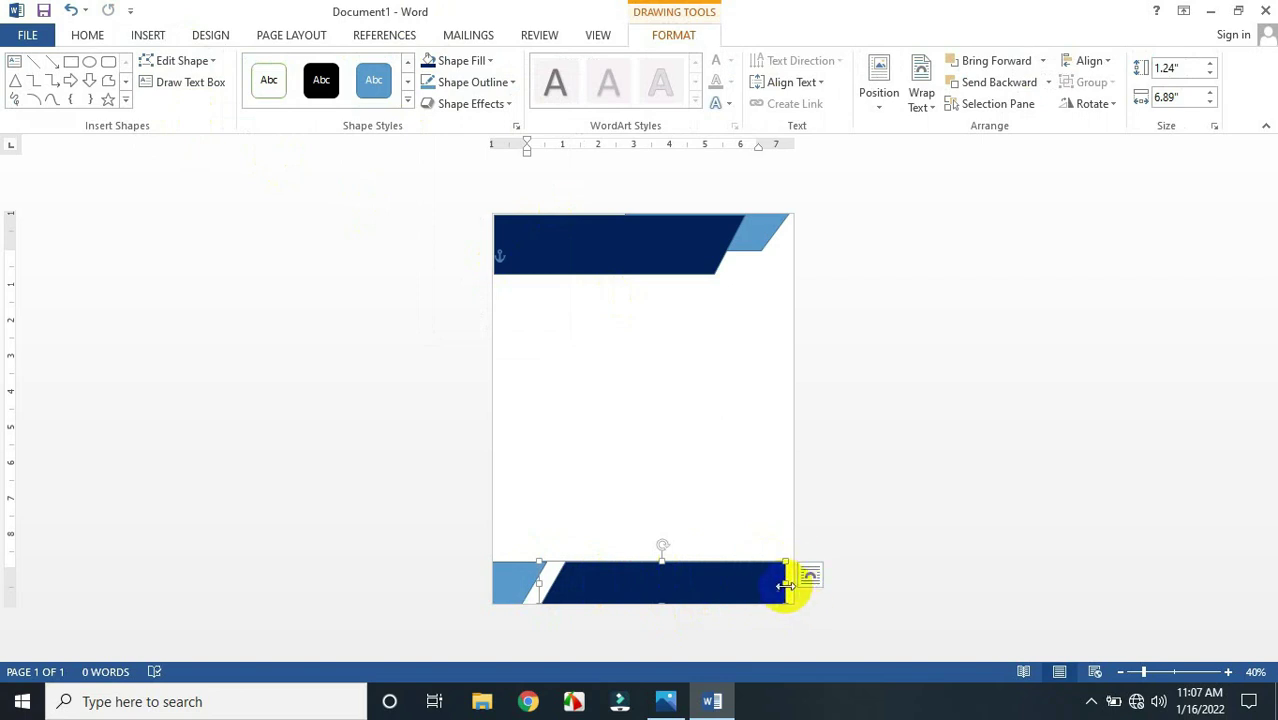
left_click_drag(786, 585, 797, 585)
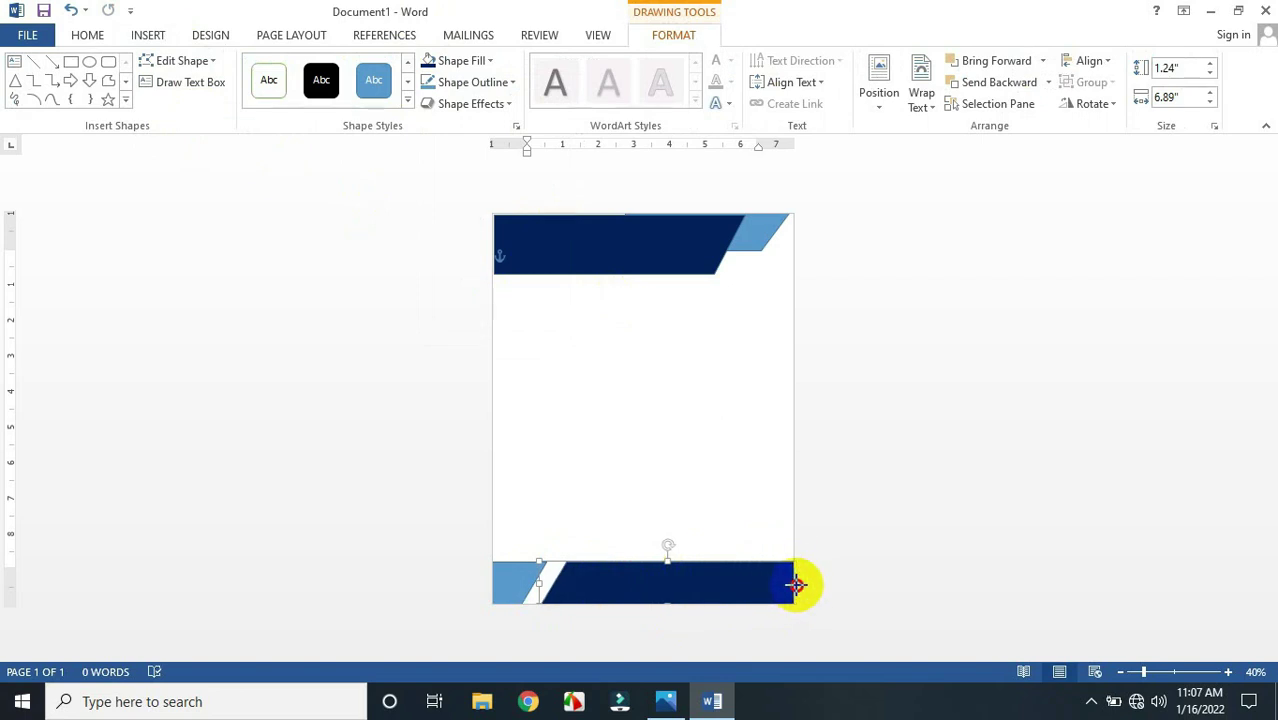
left_click(902, 516)
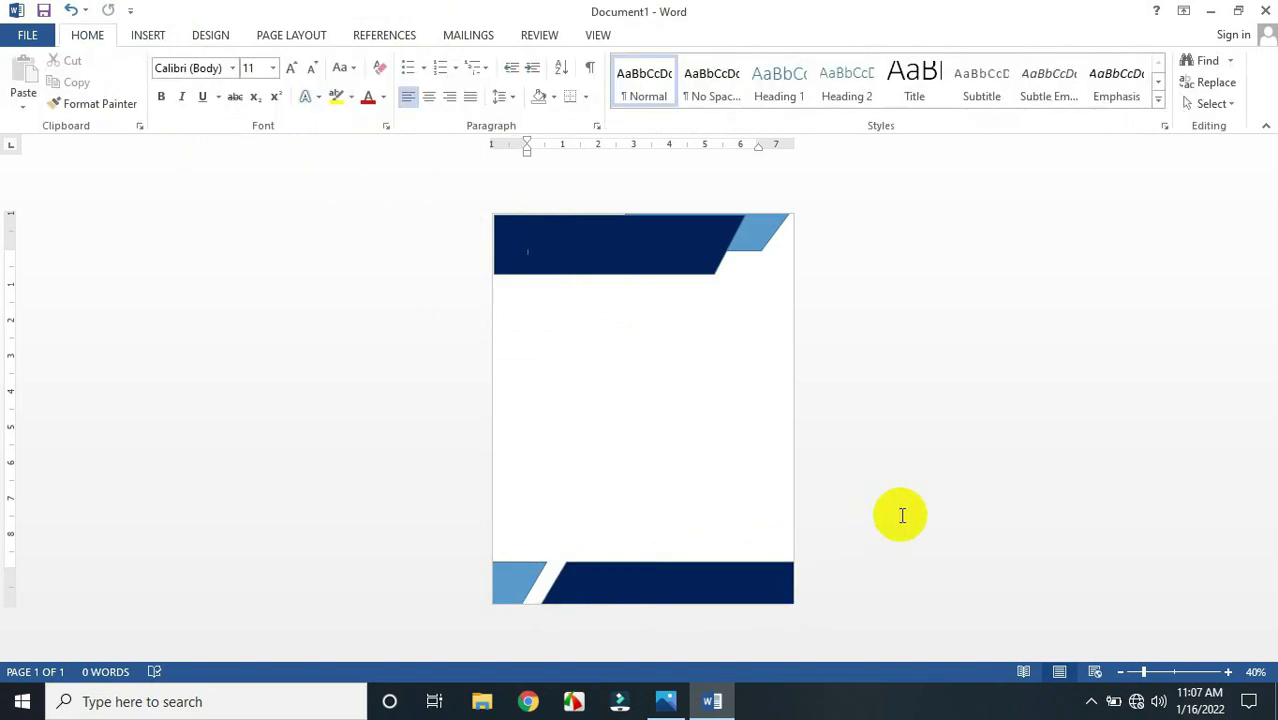
Step: Insert sigma.png from Desktop > Youtube Chennal > ID Card -MS Word > Logo
left_click(147, 36)
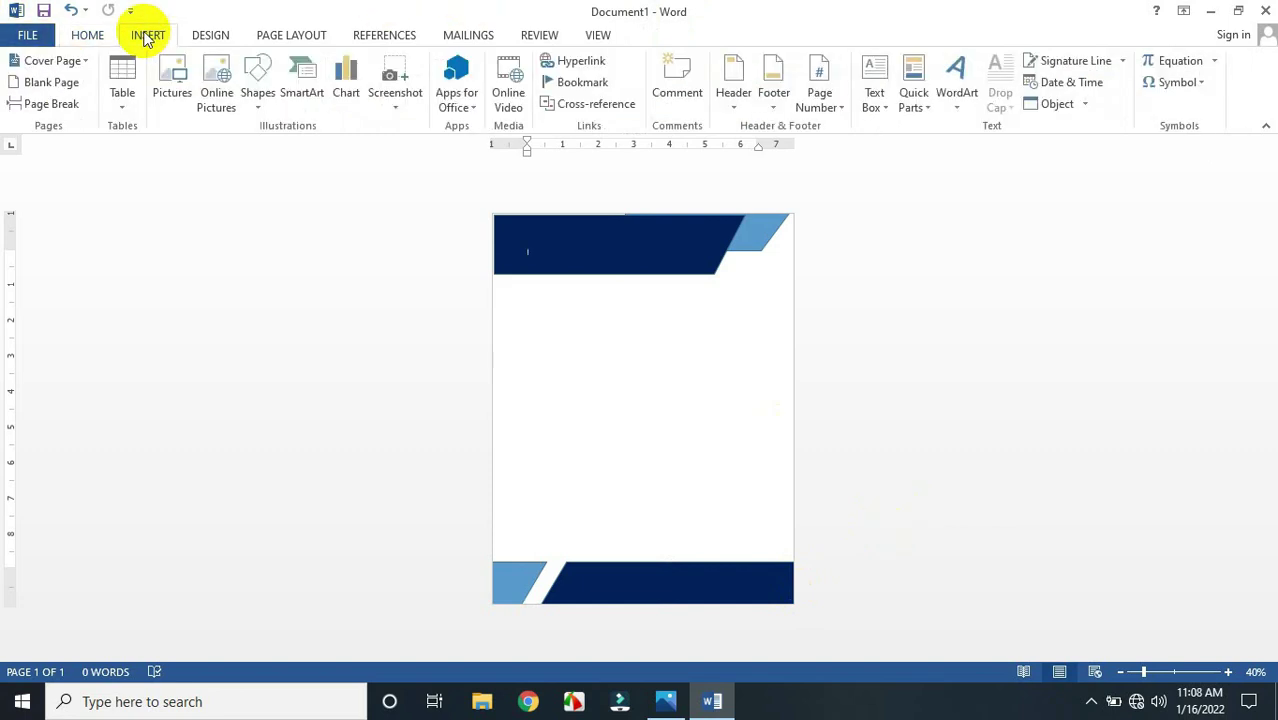
left_click(178, 86)
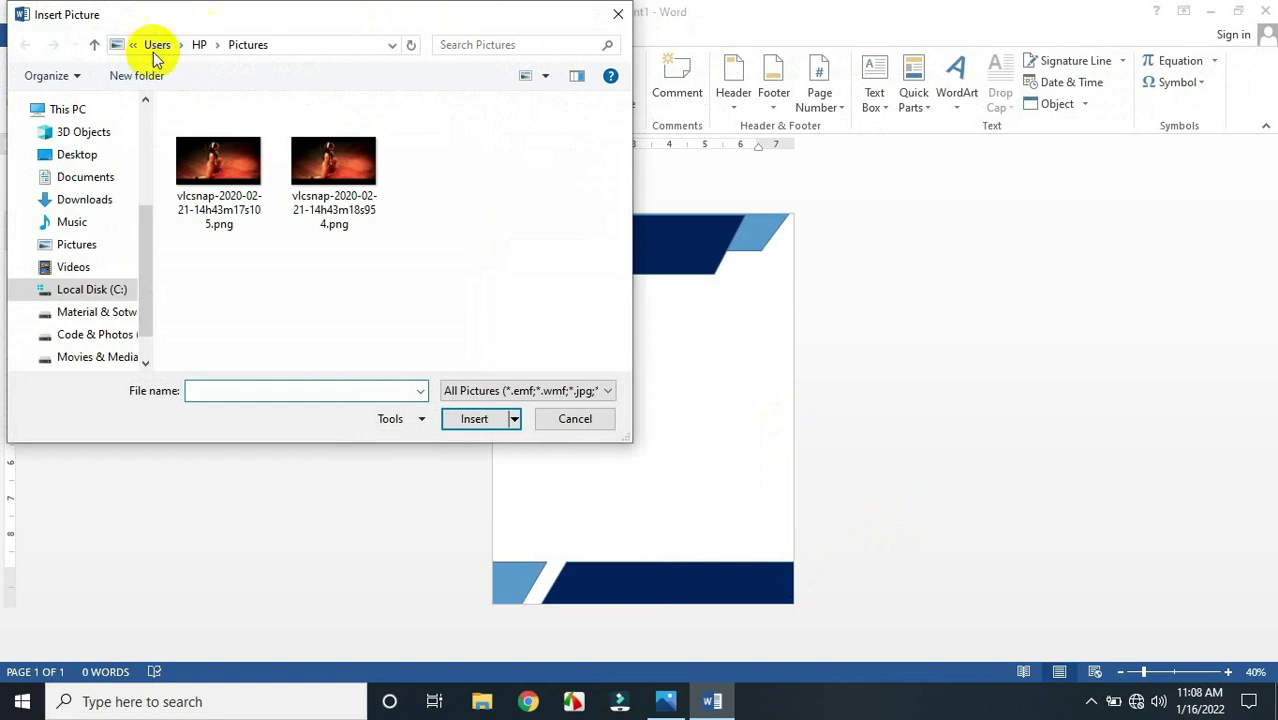
left_click(101, 154)
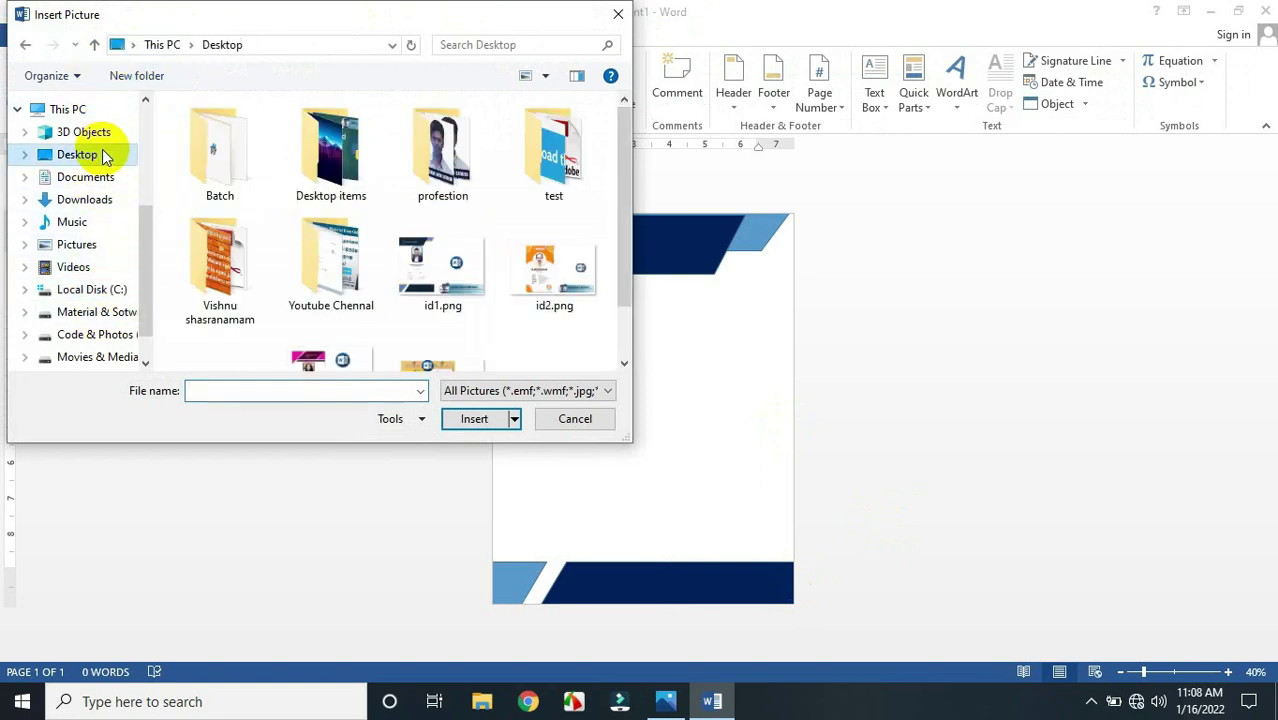
double_click(331, 245)
double_click(302, 226)
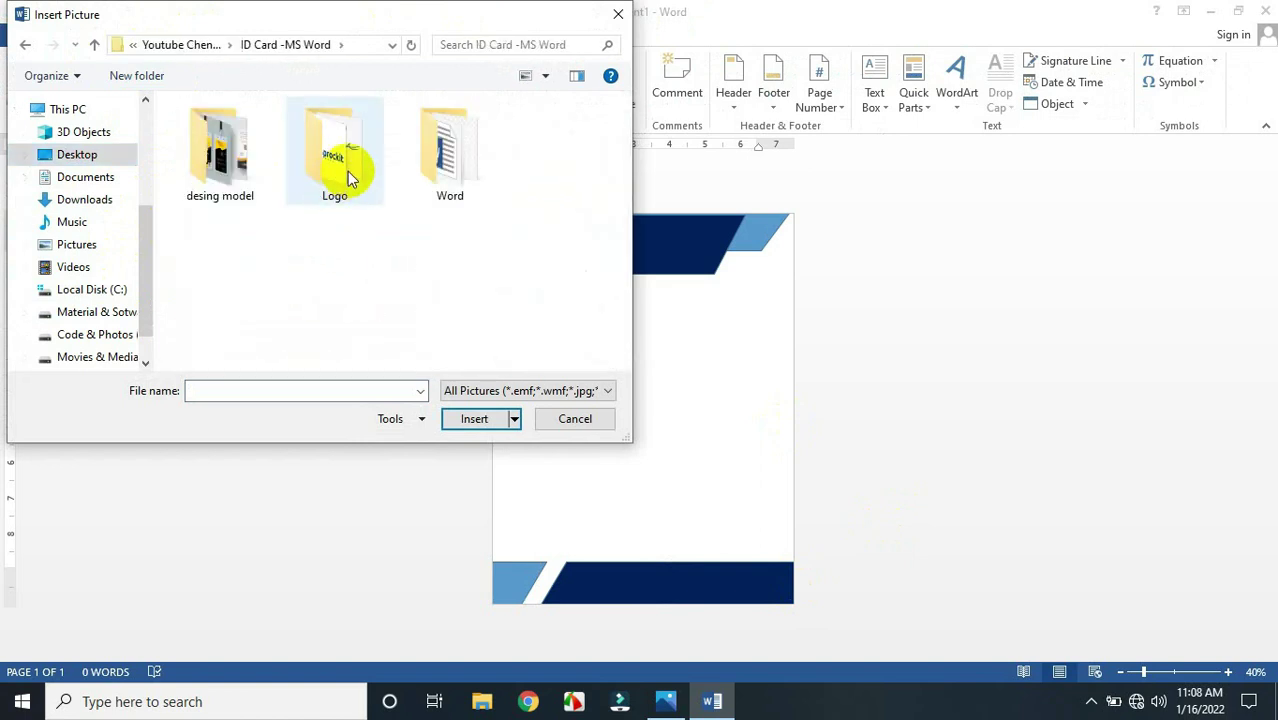
double_click(347, 171)
left_click(347, 183)
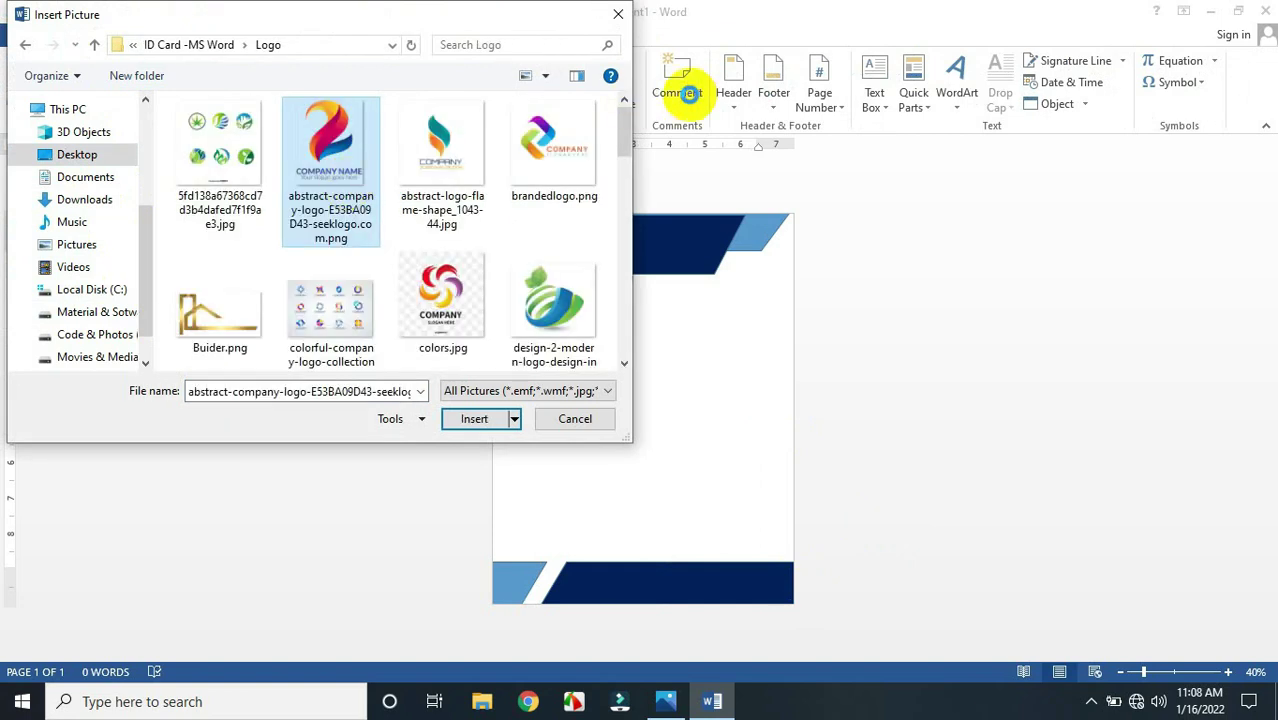
left_click_drag(626, 140, 633, 322)
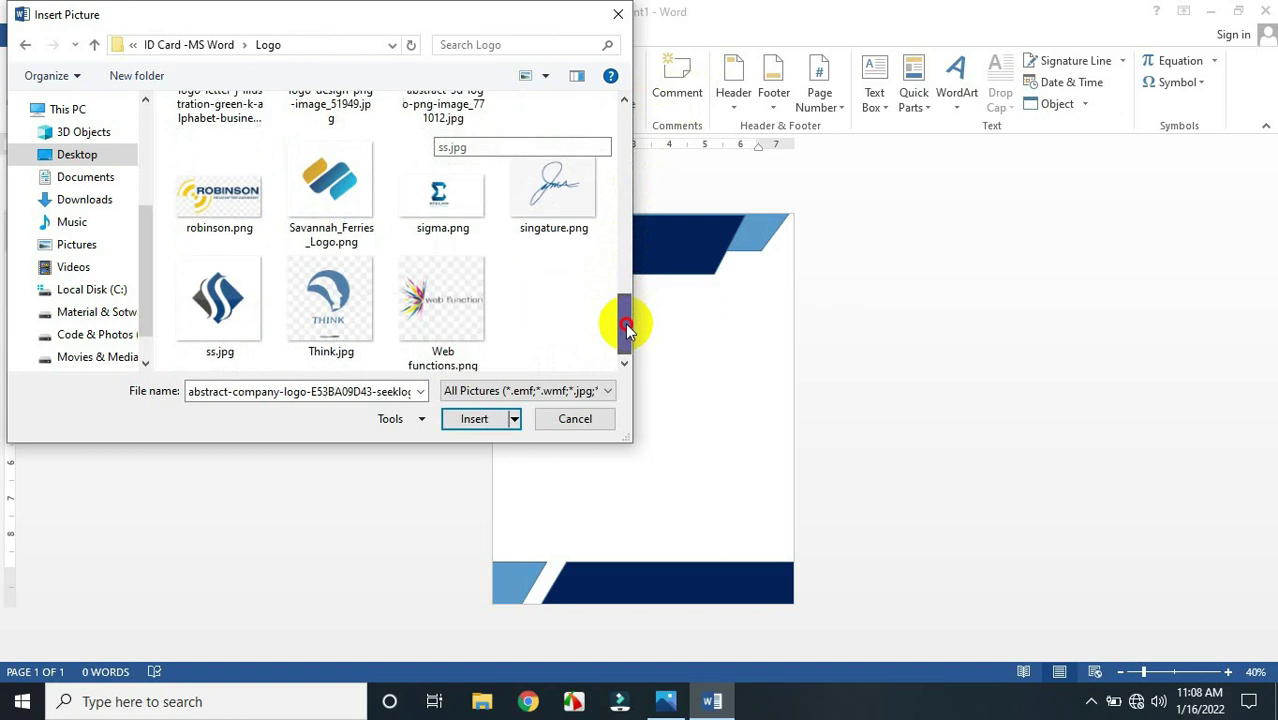
double_click(472, 209)
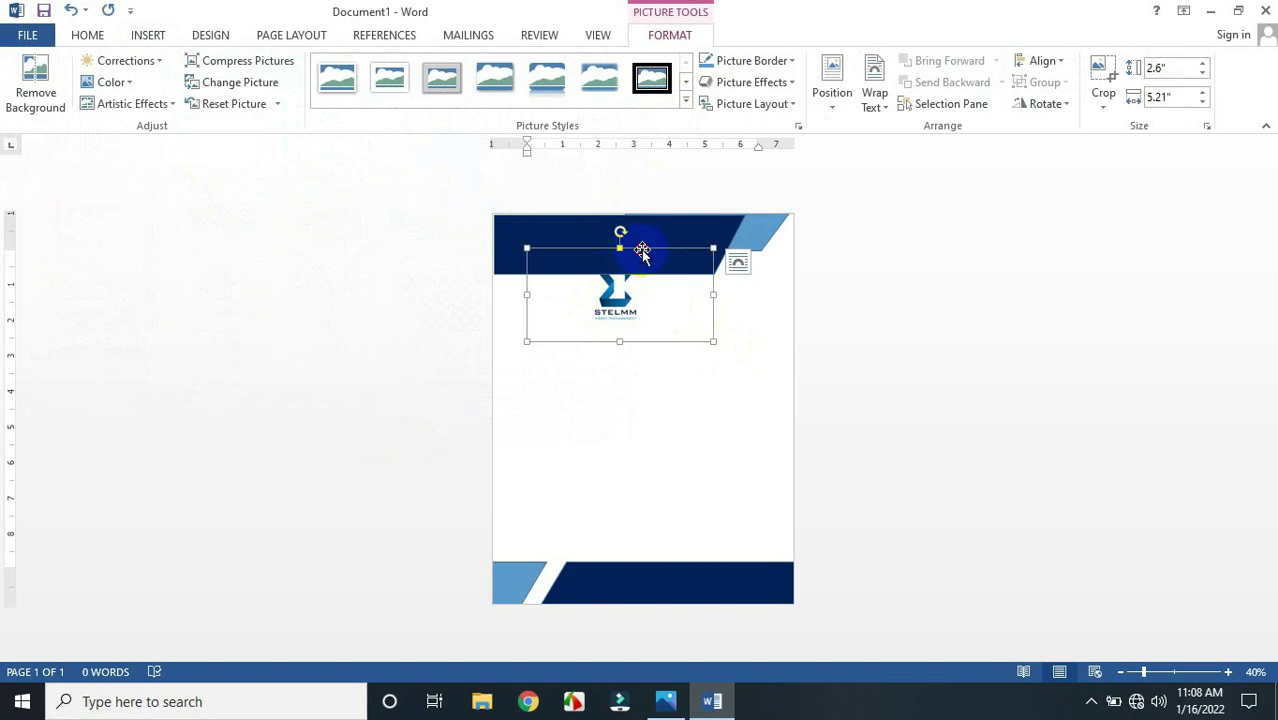
Step: Remove the sigma logo's background and keep the changes
right_click(617, 305)
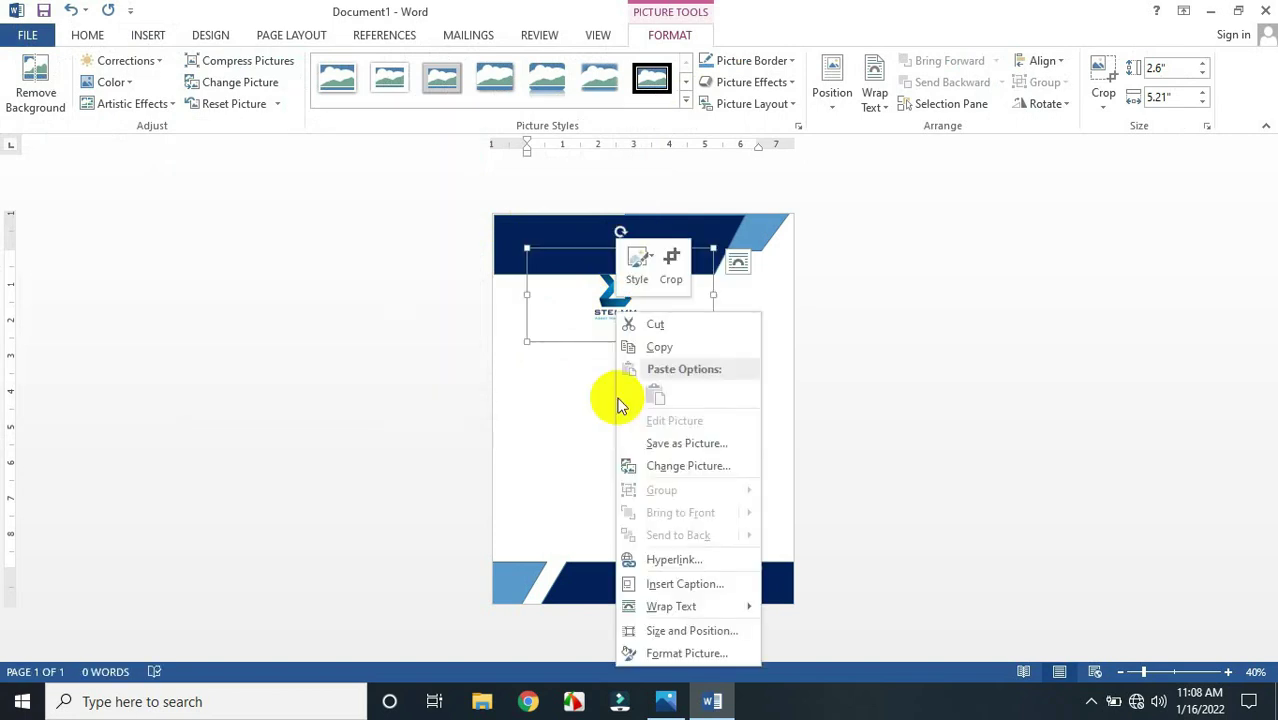
left_click(36, 100)
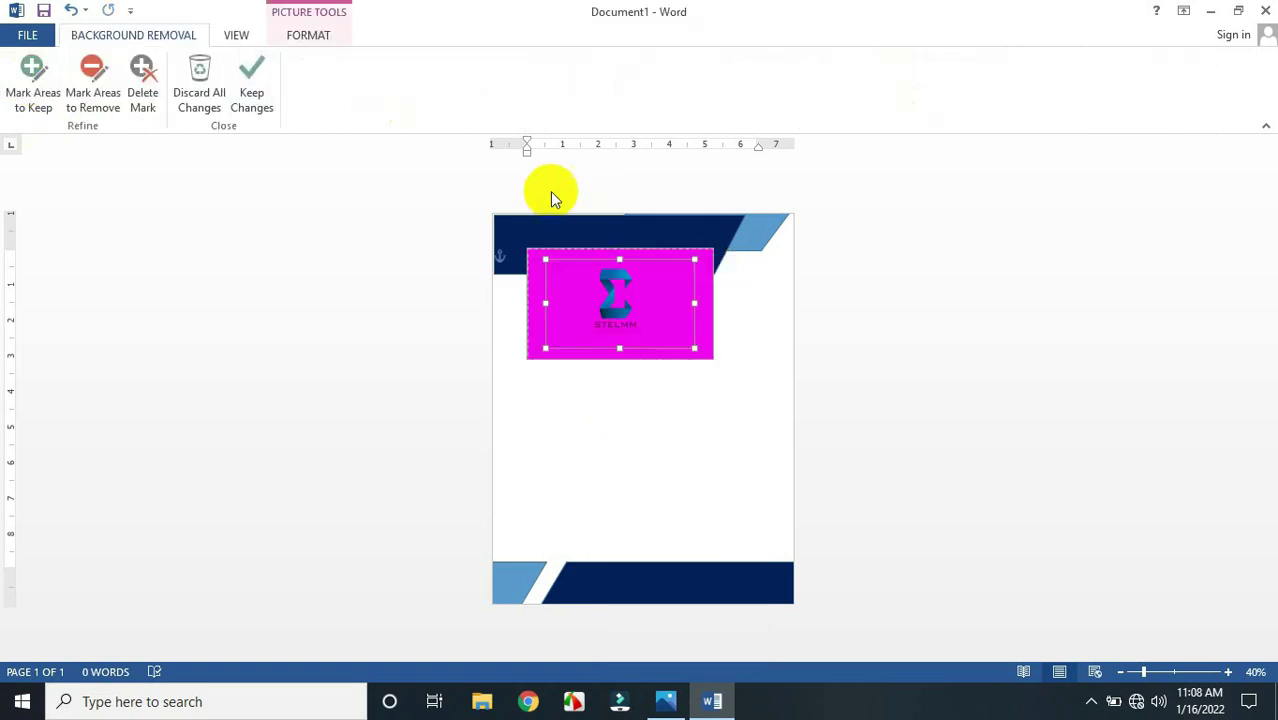
left_click(252, 85)
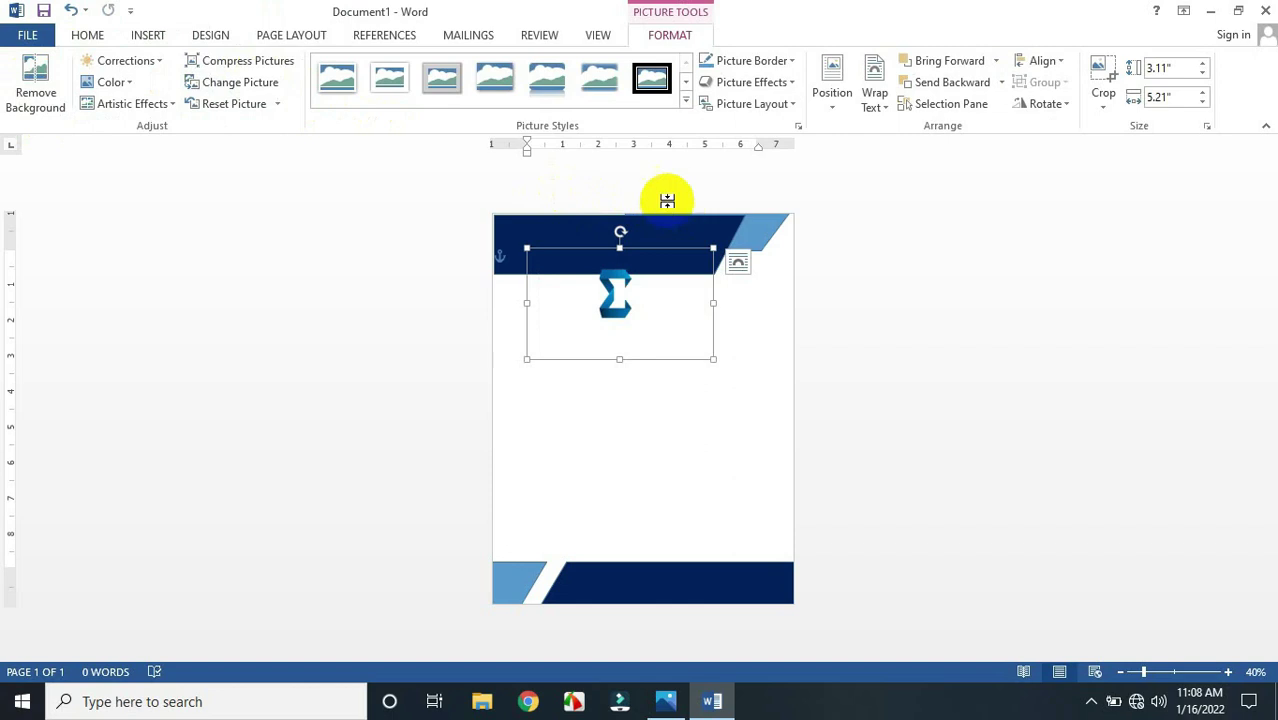
Step: Set the logo In Front of Text and shrink it into the navy header's top-left corner
left_click_drag(658, 245, 568, 200)
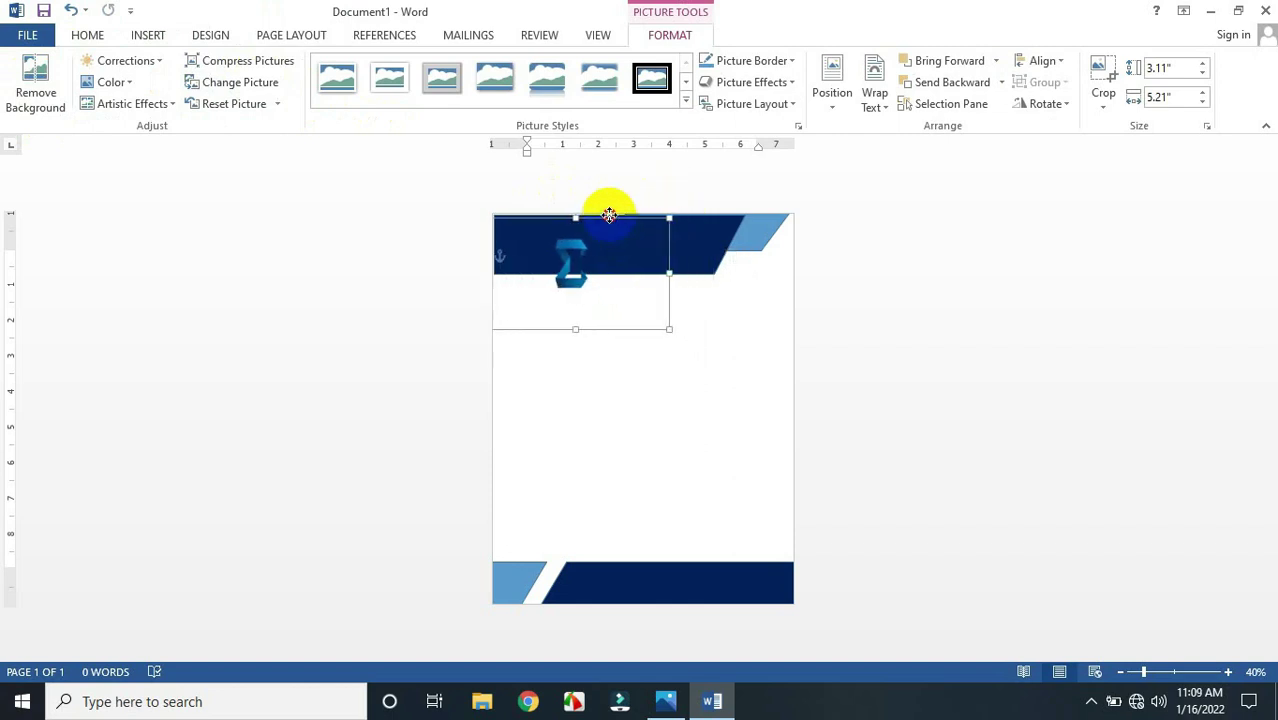
left_click(879, 116)
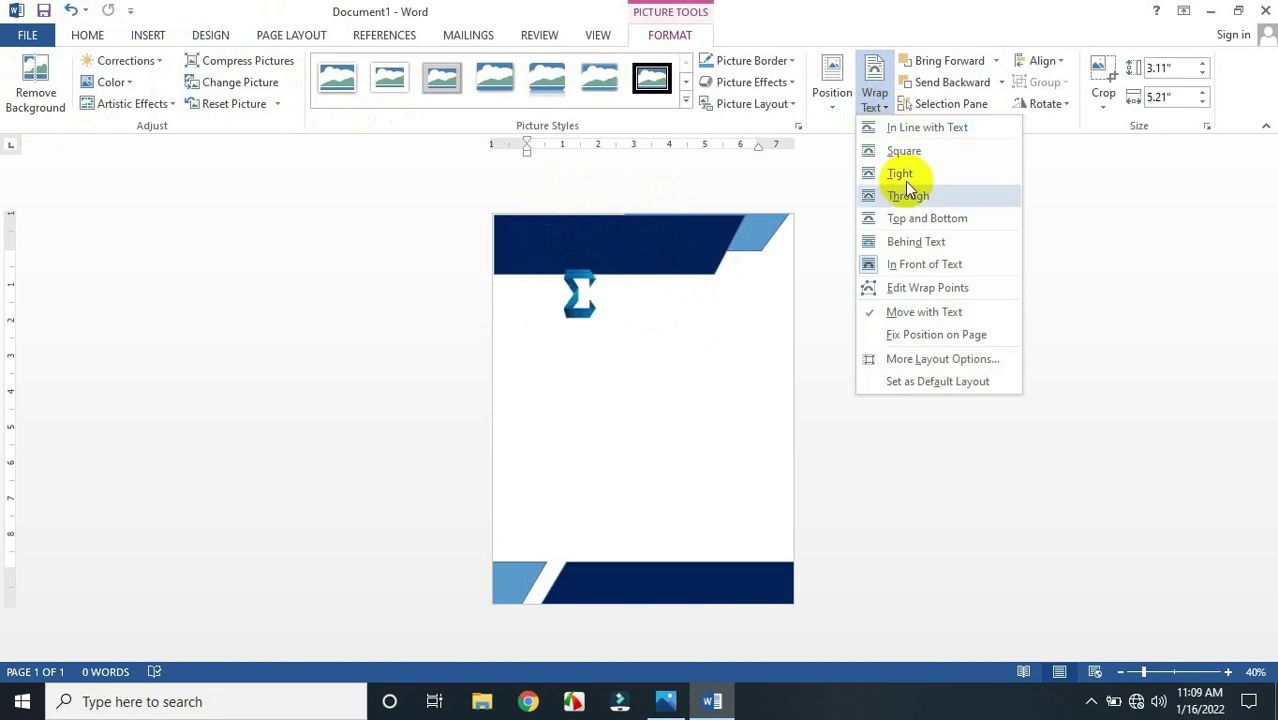
left_click(911, 265)
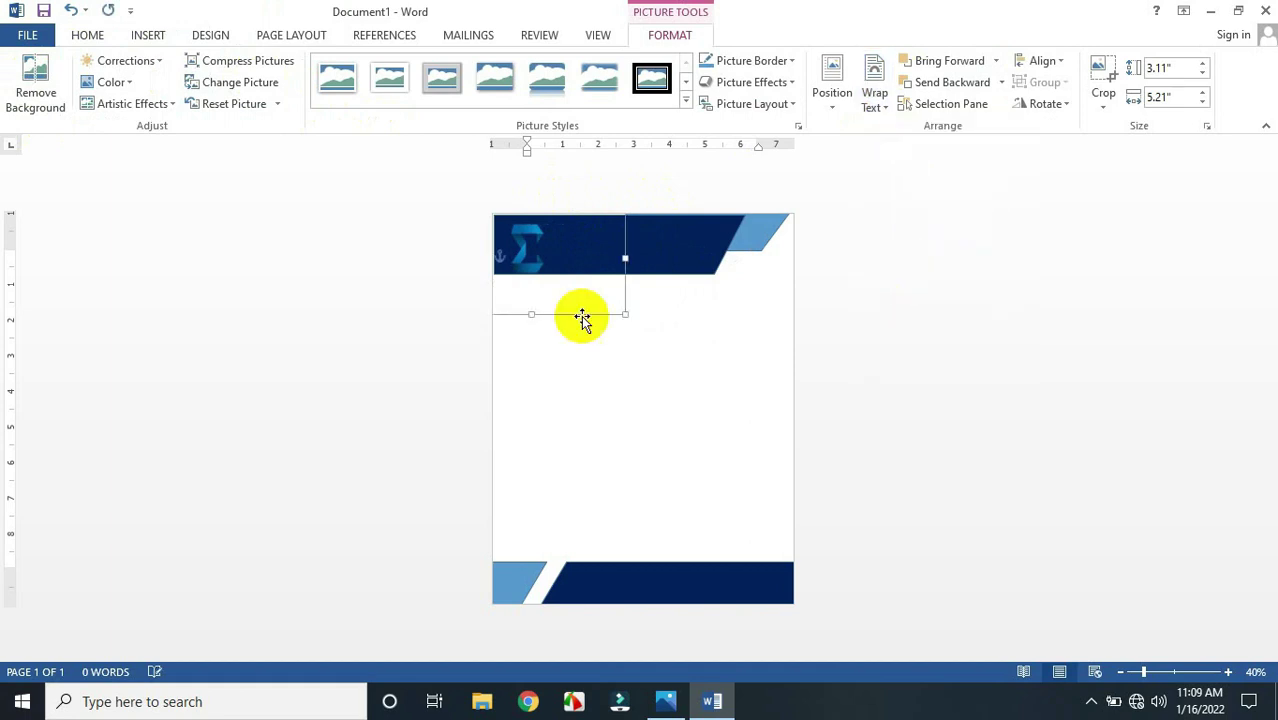
left_click_drag(623, 313, 578, 268)
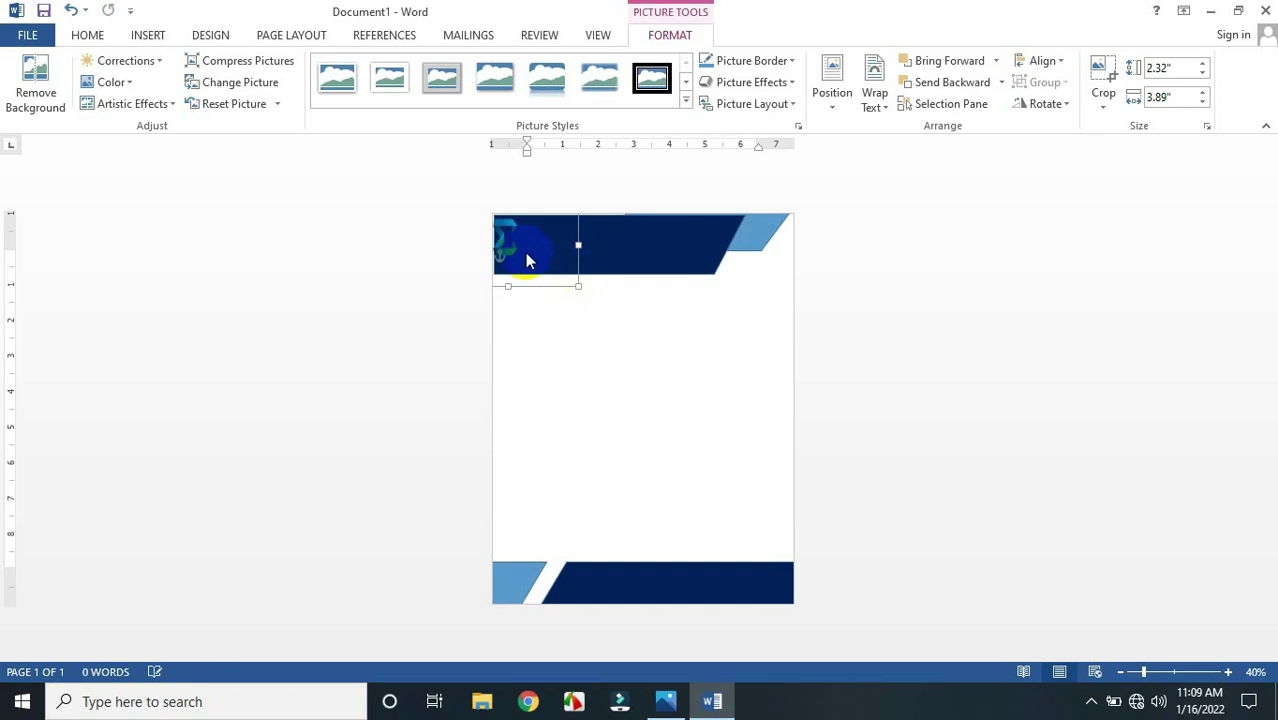
mouse_move(502, 228)
left_mouse_down()
mouse_move(532, 224)
mouse_move(535, 238)
left_mouse_up()
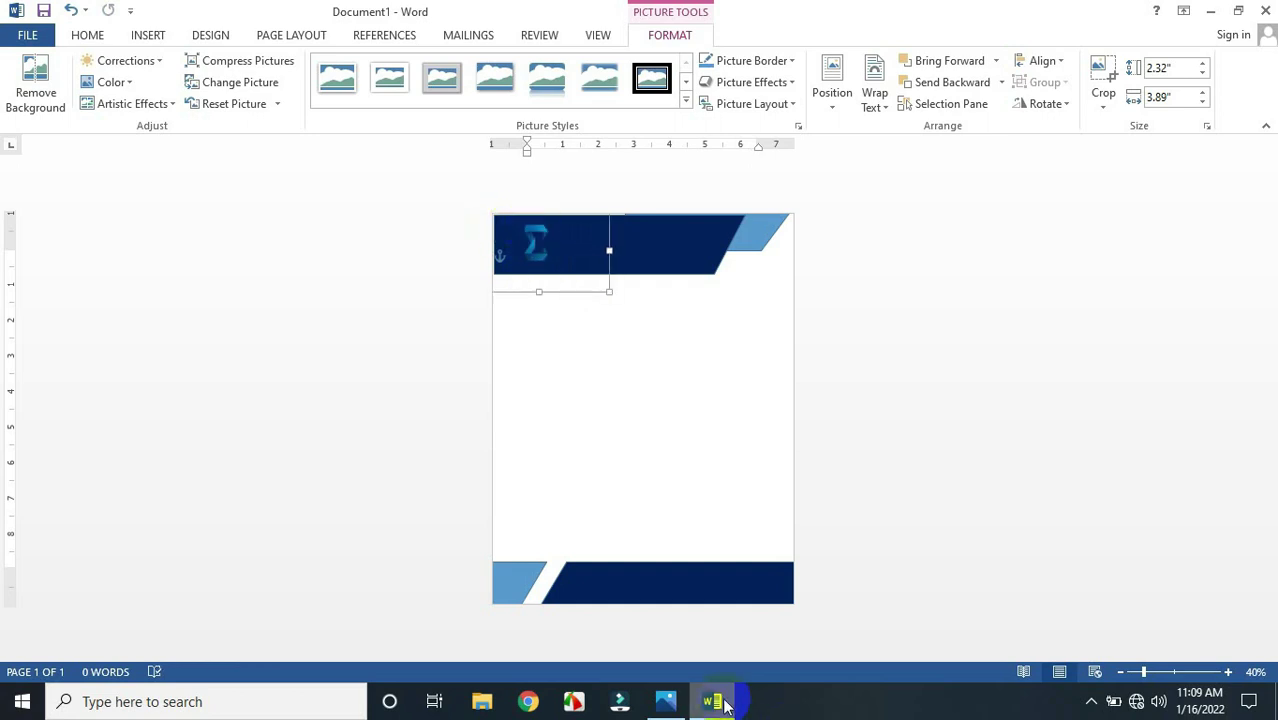
left_click(666, 703)
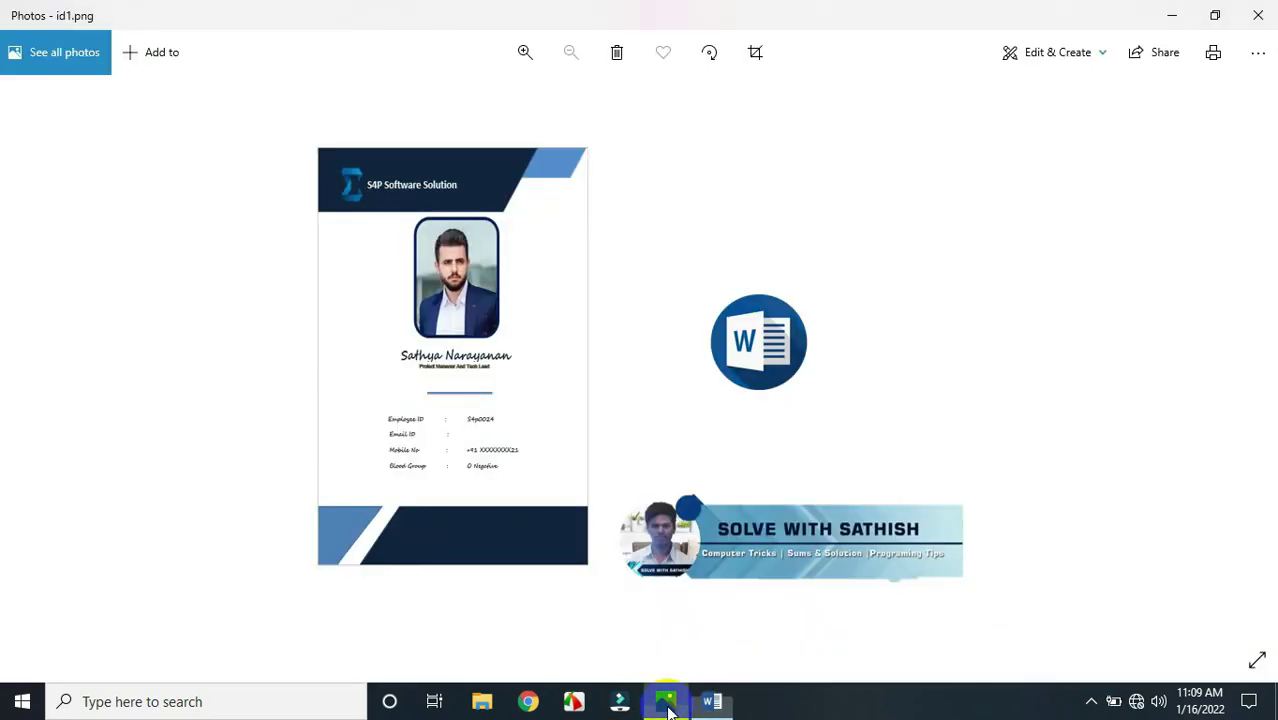
left_click(666, 703)
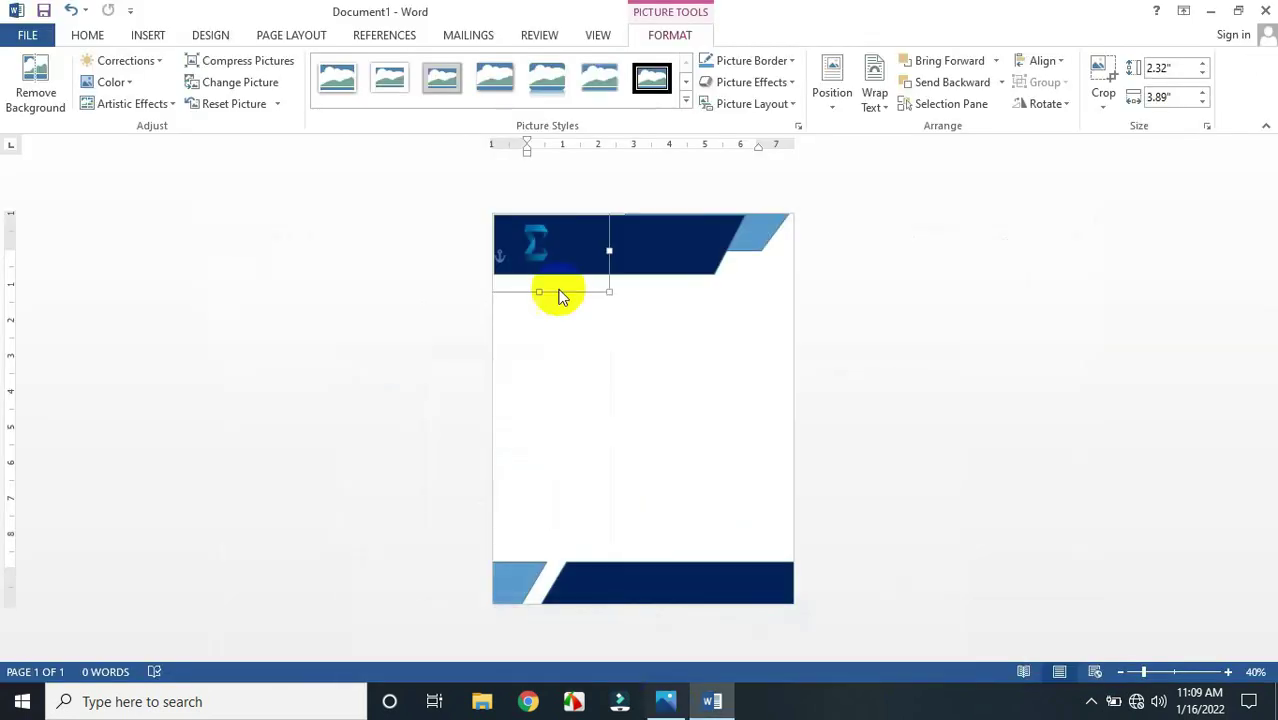
Step: Draw a text box in the navy header beside the logo for 'S4p Software Solutions'
left_click(157, 40)
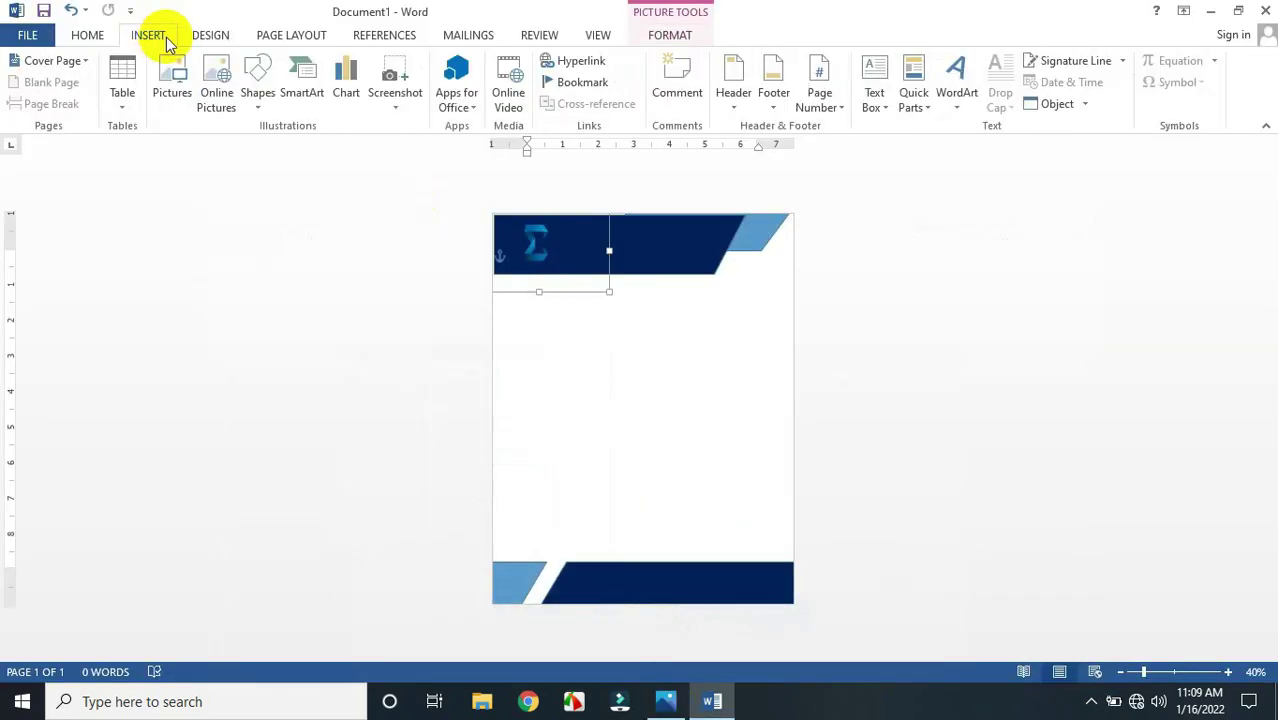
left_click(260, 105)
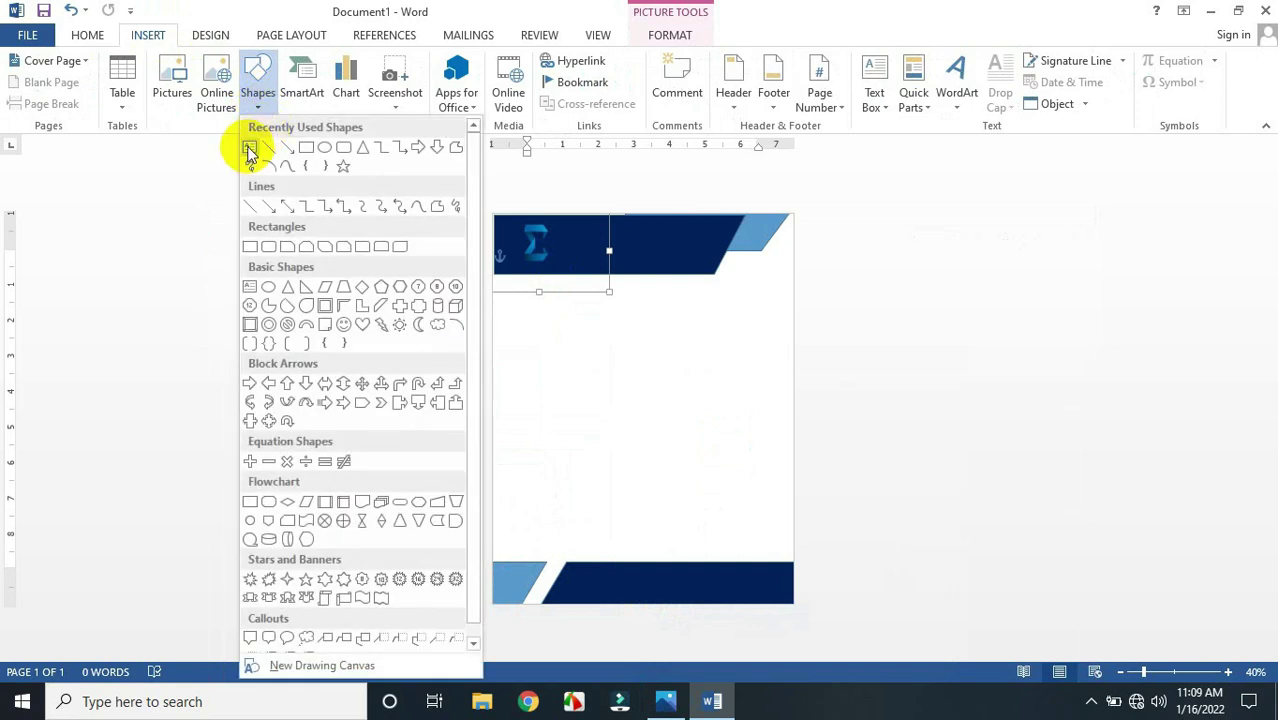
left_click(250, 150)
left_click_drag(557, 233, 690, 263)
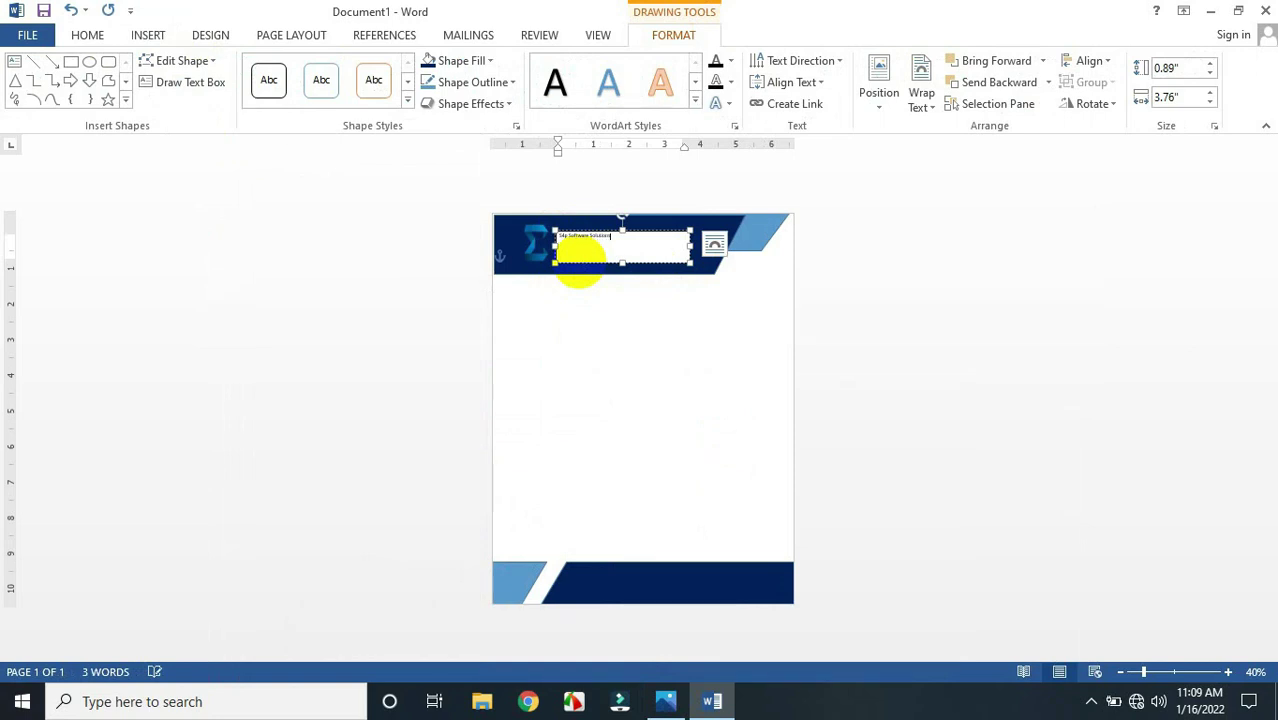
Step: Zoom the card view to 100% and reselect the company name text box
left_click(1228, 672)
left_click(1228, 672)
left_click(1228, 672)
left_click(1228, 672)
left_click(1228, 672)
left_click(1228, 672)
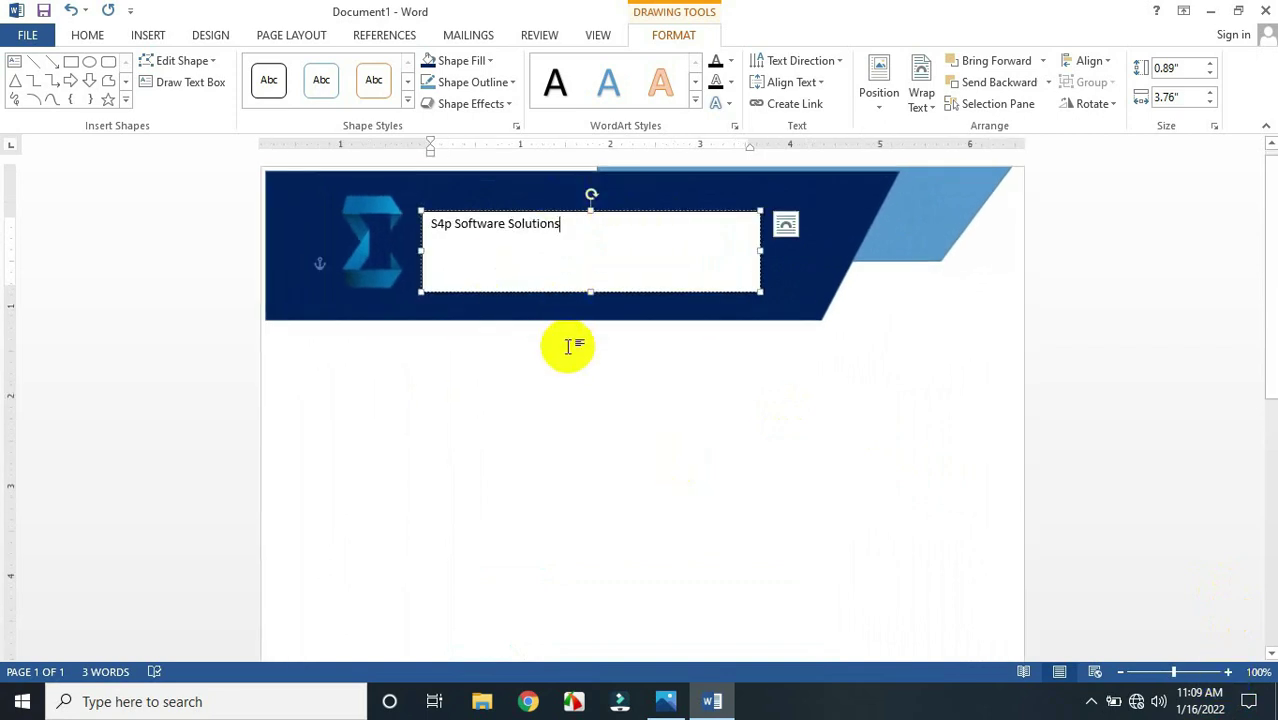
left_click(570, 342)
left_click(585, 222)
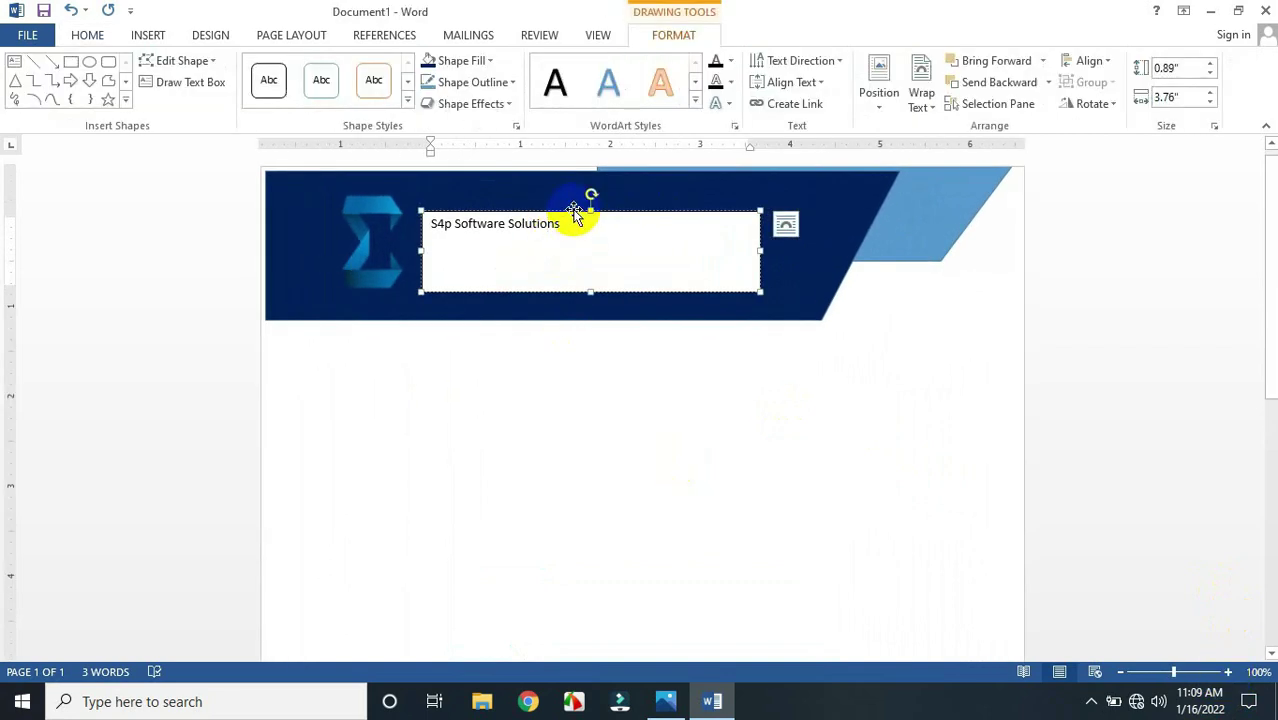
Step: Give the company name text box no fill and no outline
left_click(490, 61)
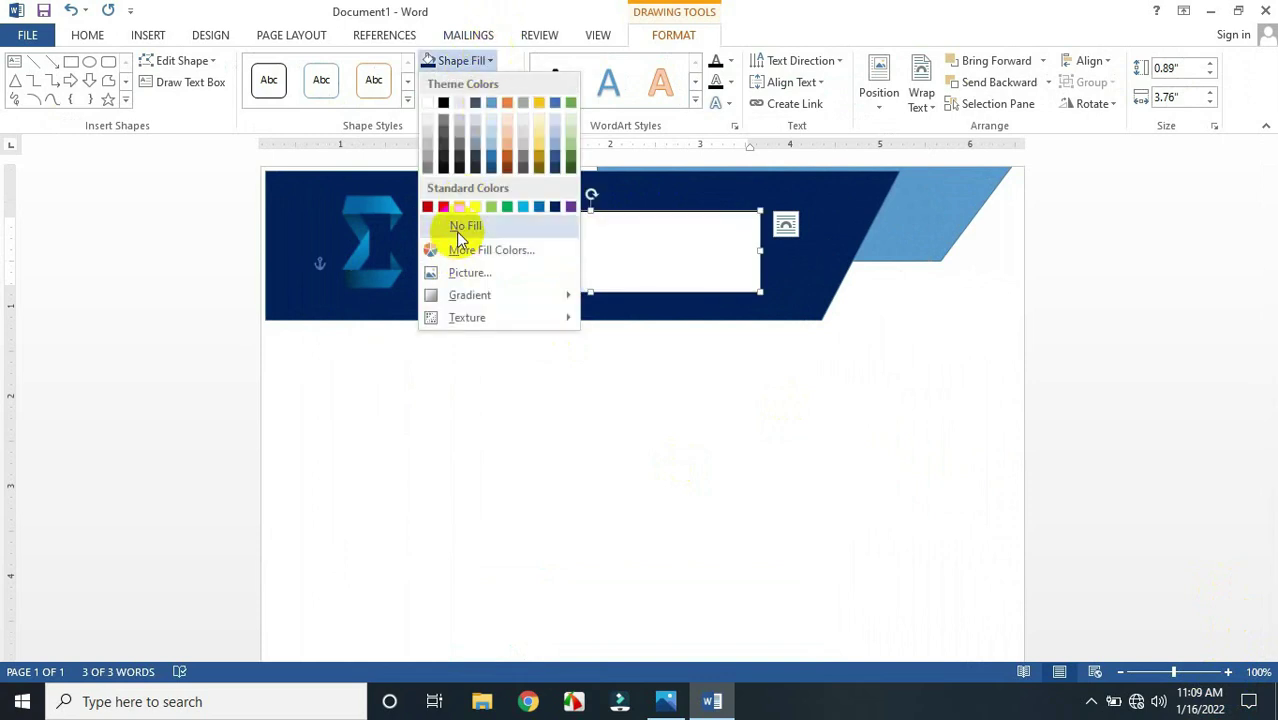
left_click(463, 230)
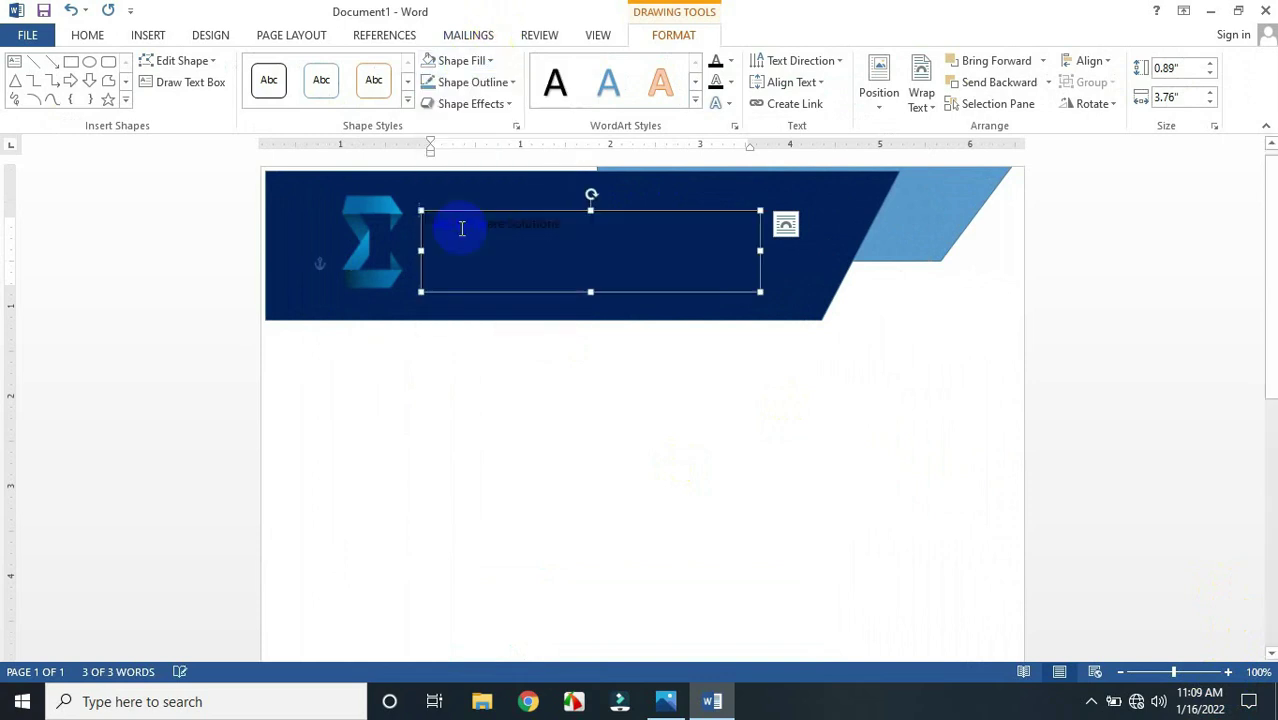
left_click(515, 83)
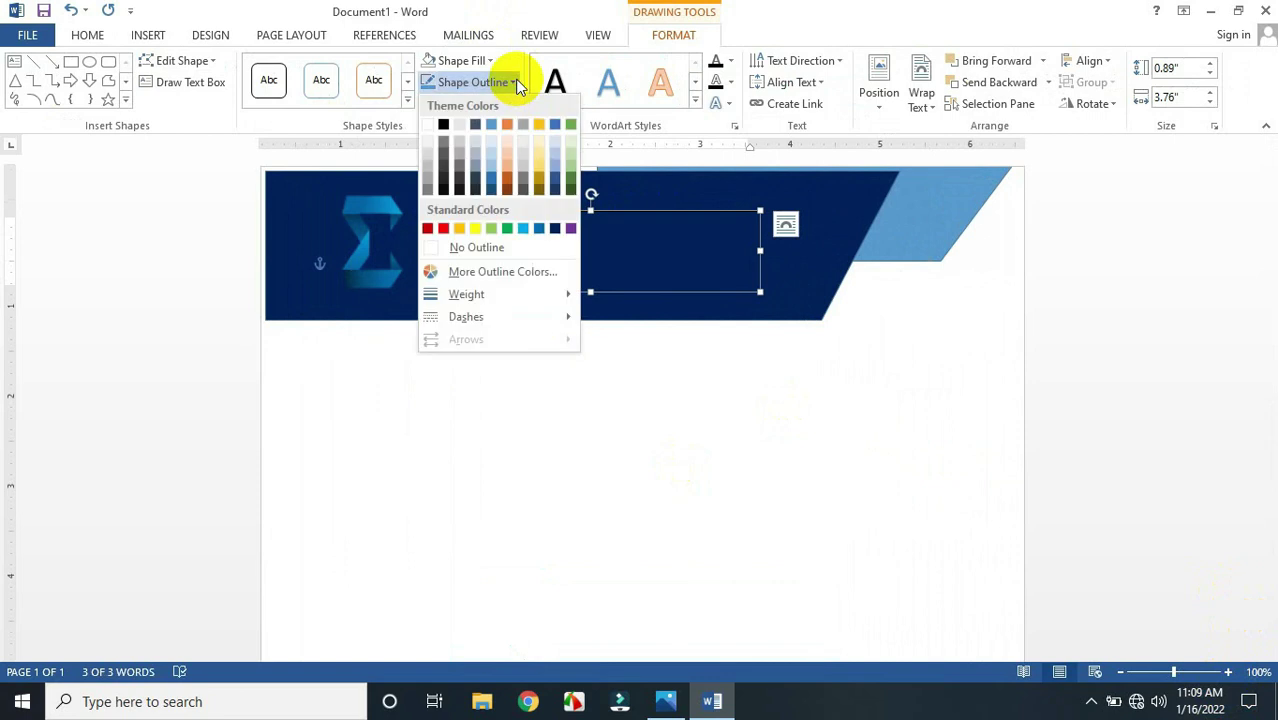
left_click(468, 252)
Step: Make the company name white, Berlin Sans FB, size 26
left_click_drag(566, 228, 422, 215)
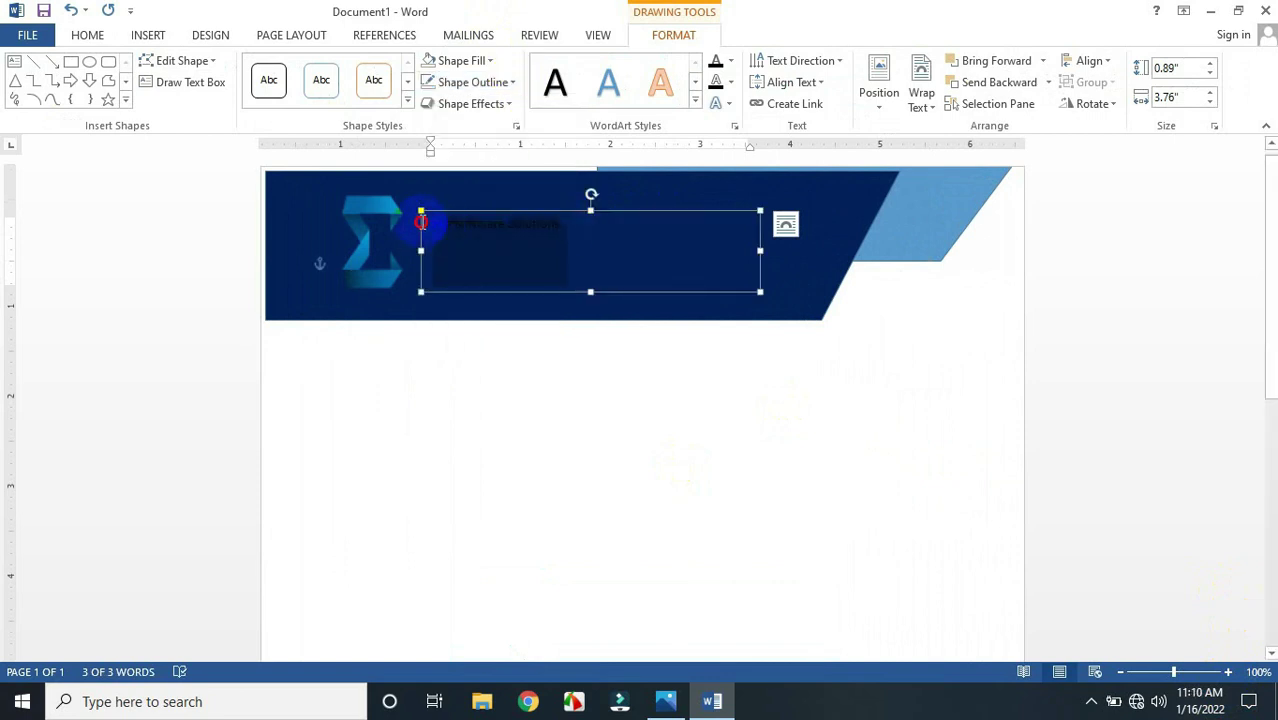
left_click(78, 38)
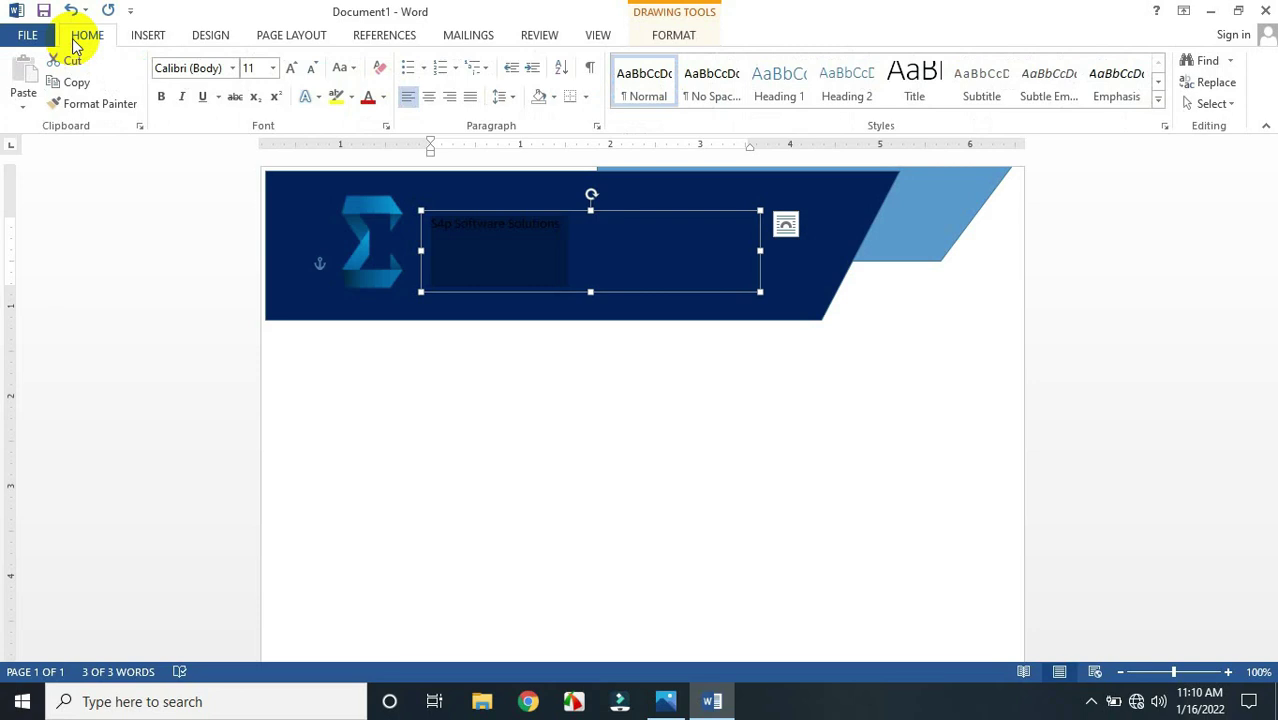
left_click(384, 97)
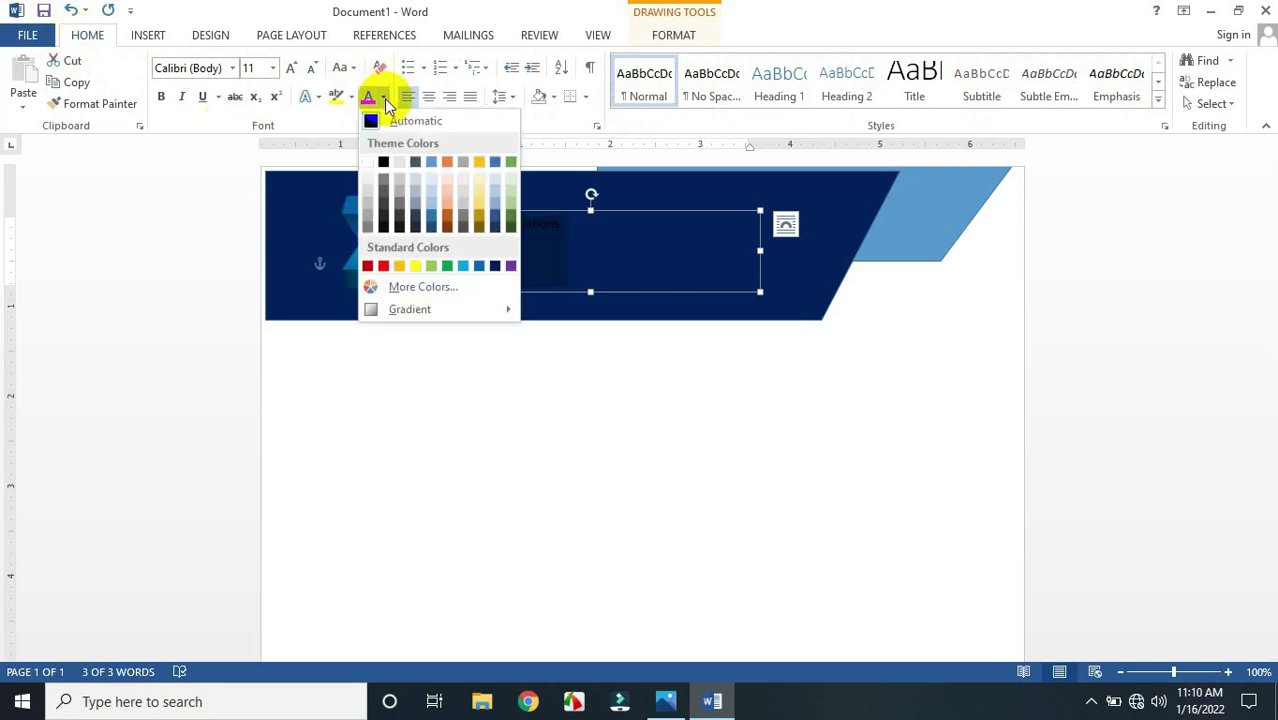
left_click(370, 157)
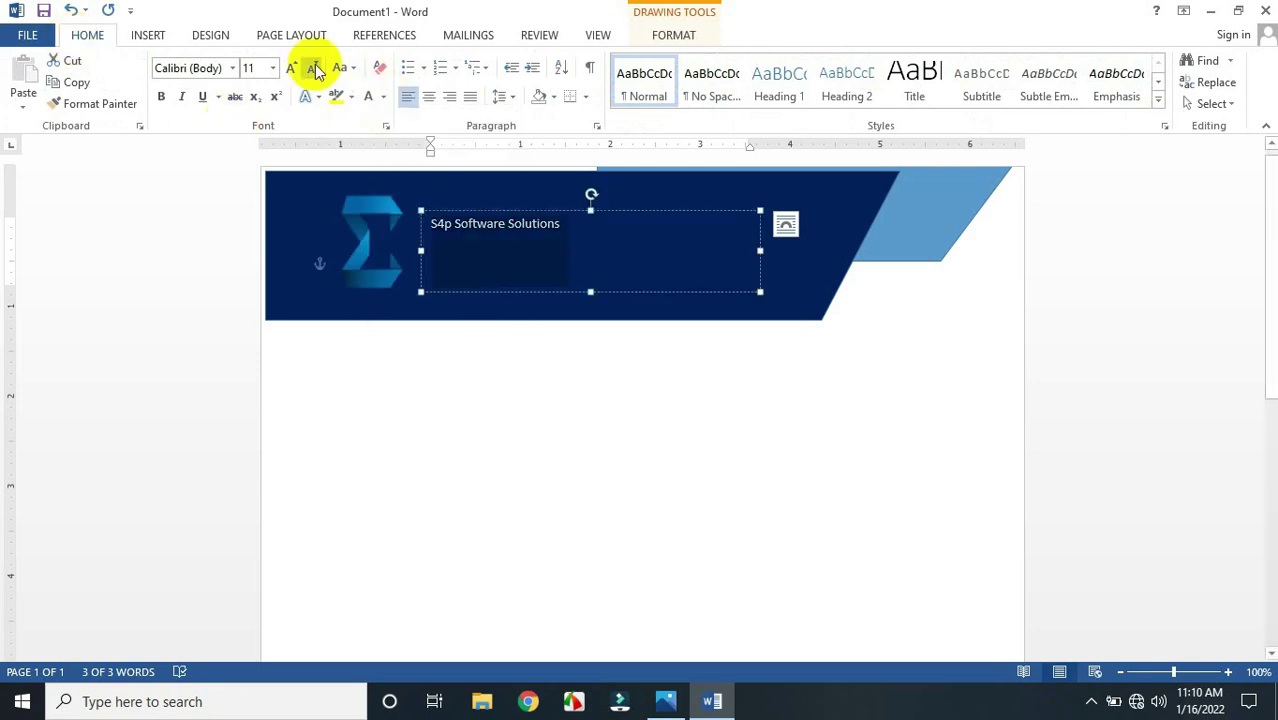
left_click(234, 67)
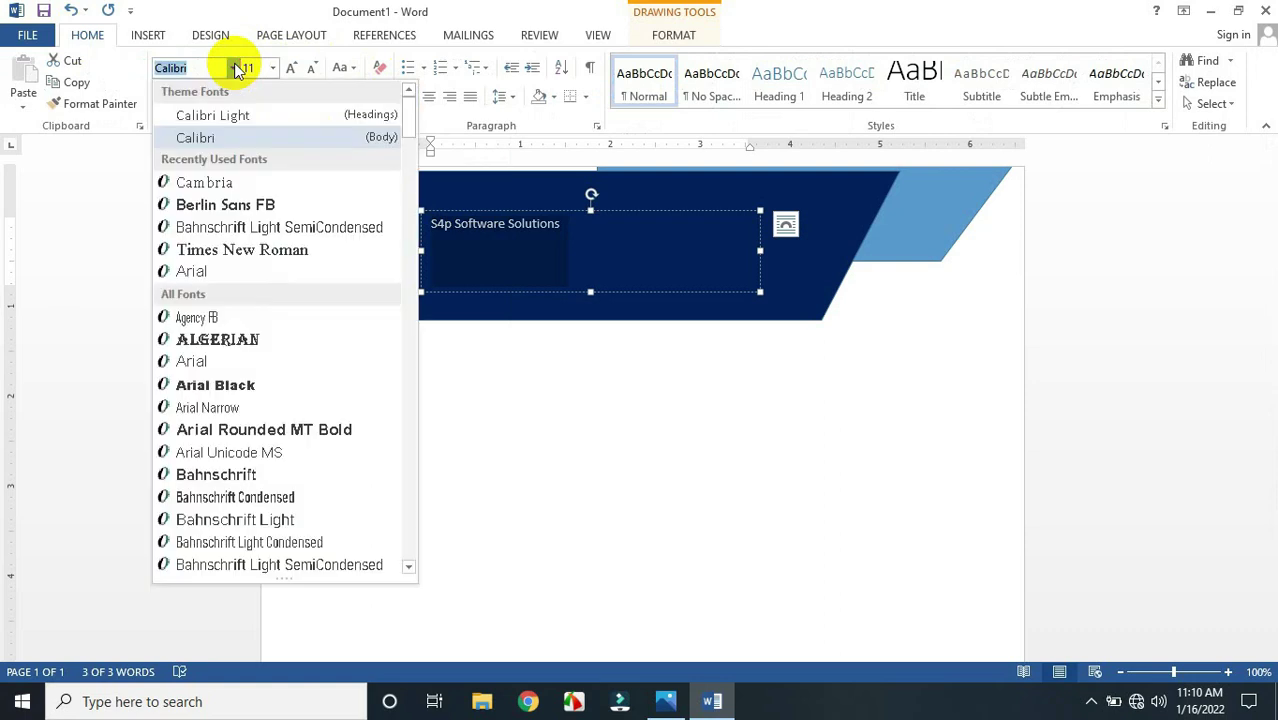
left_click(236, 206)
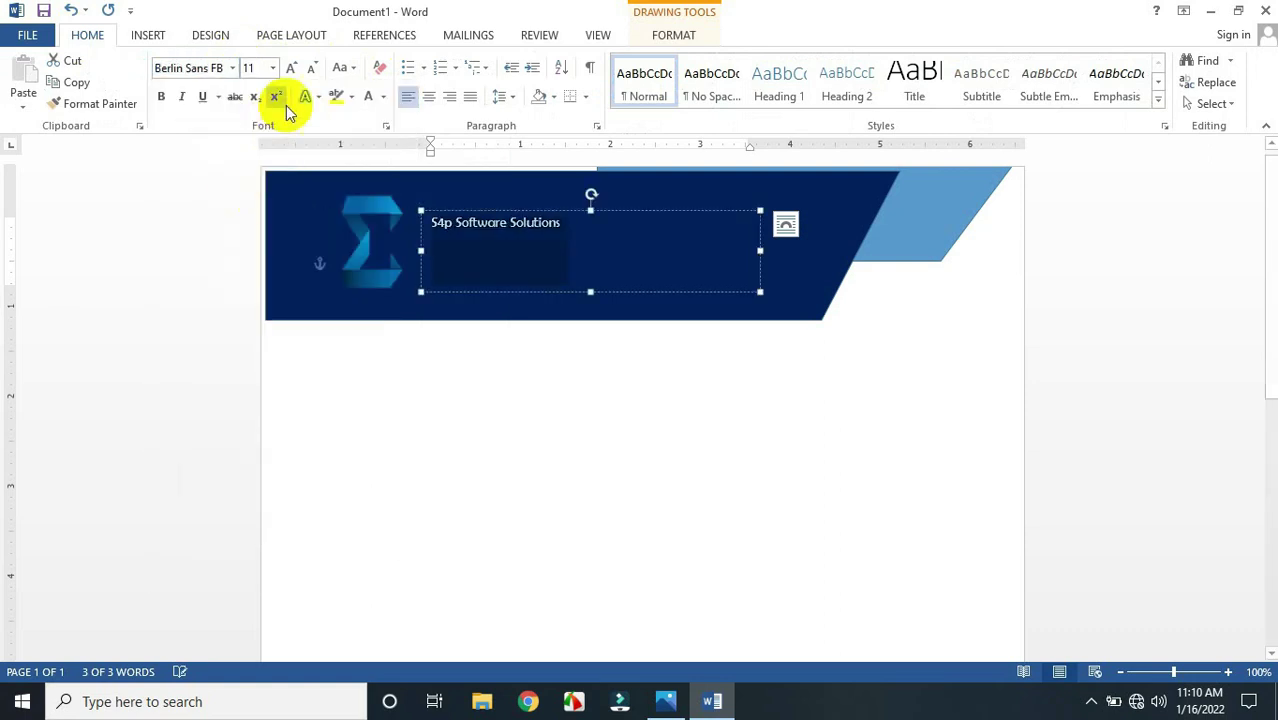
left_click(273, 68)
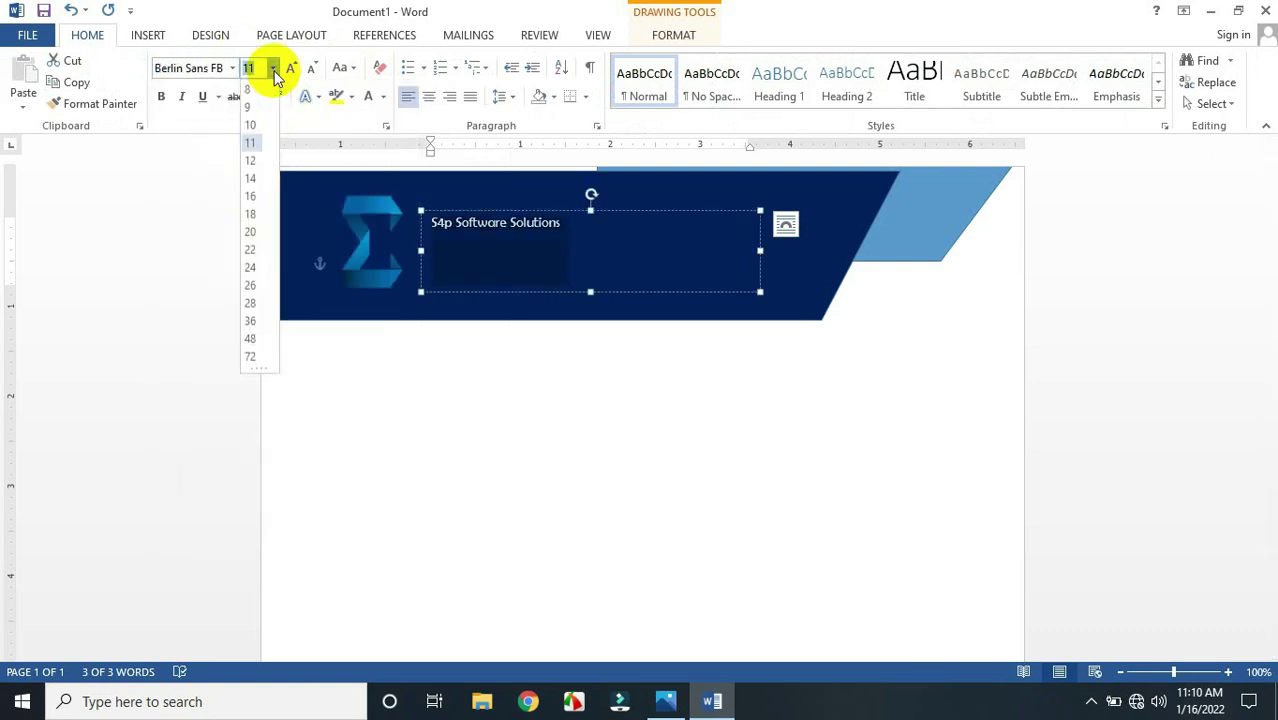
left_click(251, 289)
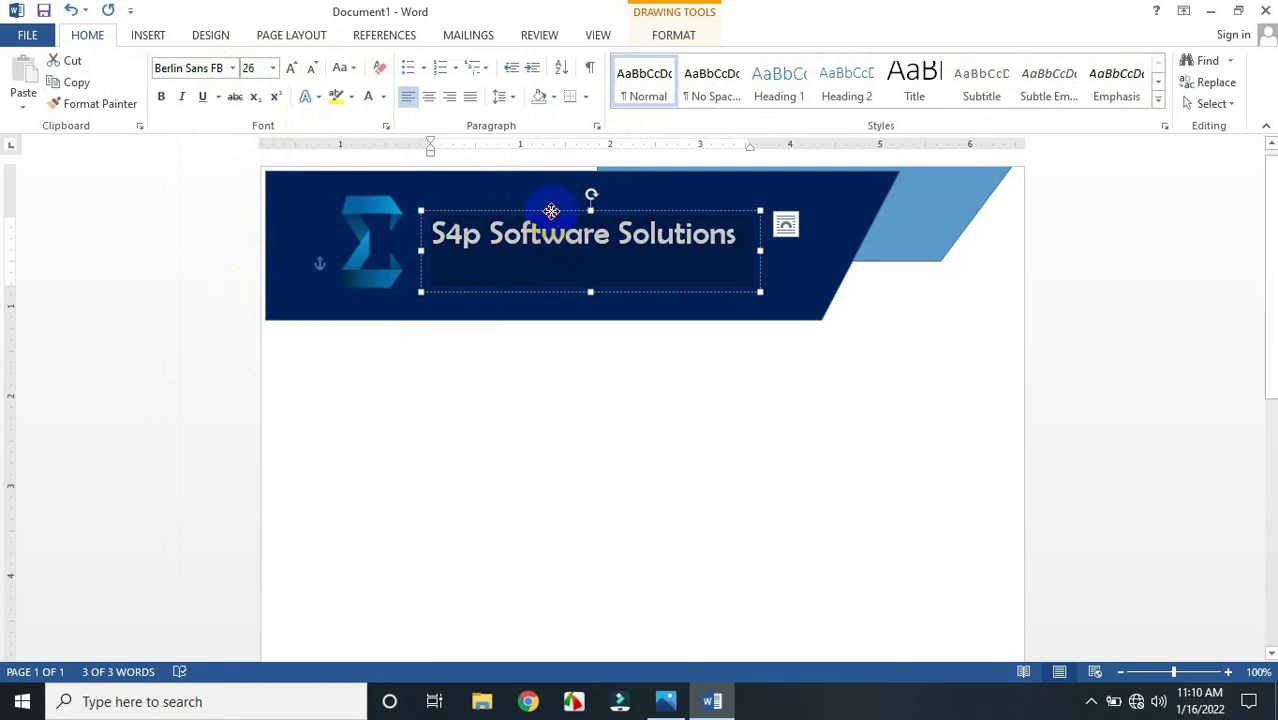
Step: Move the company name closer to the logo and switch to the reference card
left_click_drag(551, 211, 518, 222)
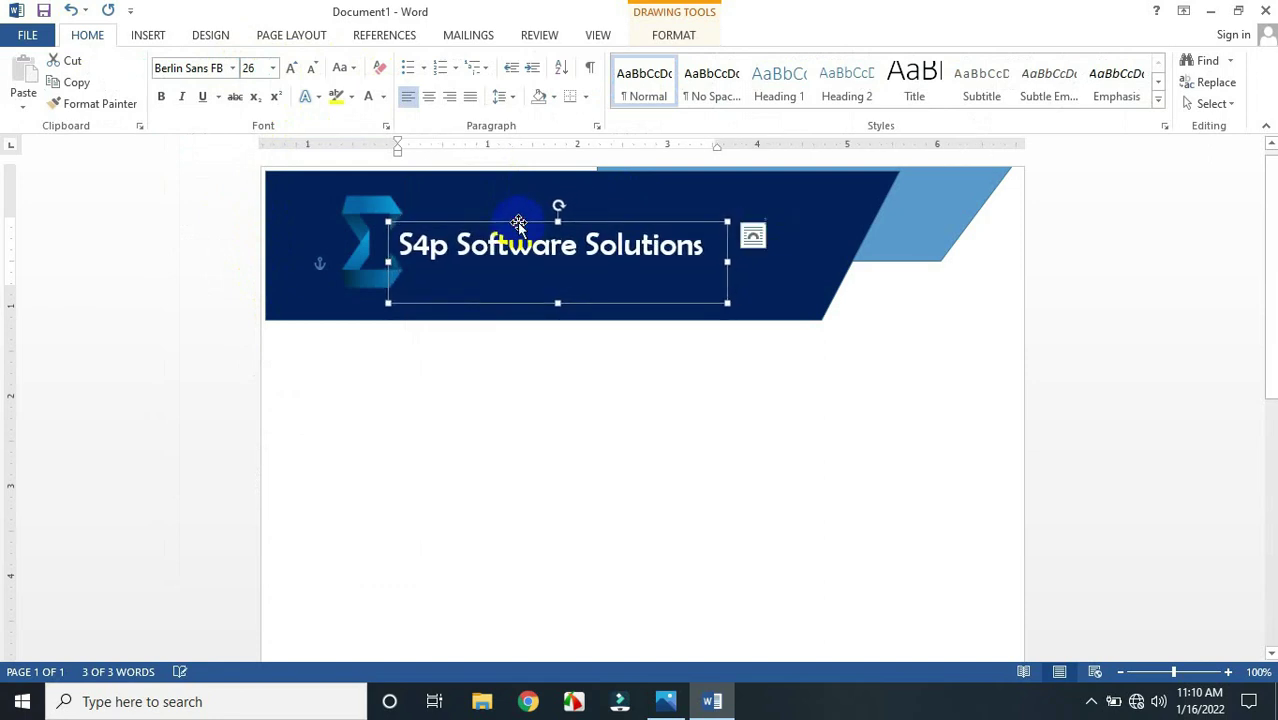
left_click(597, 527)
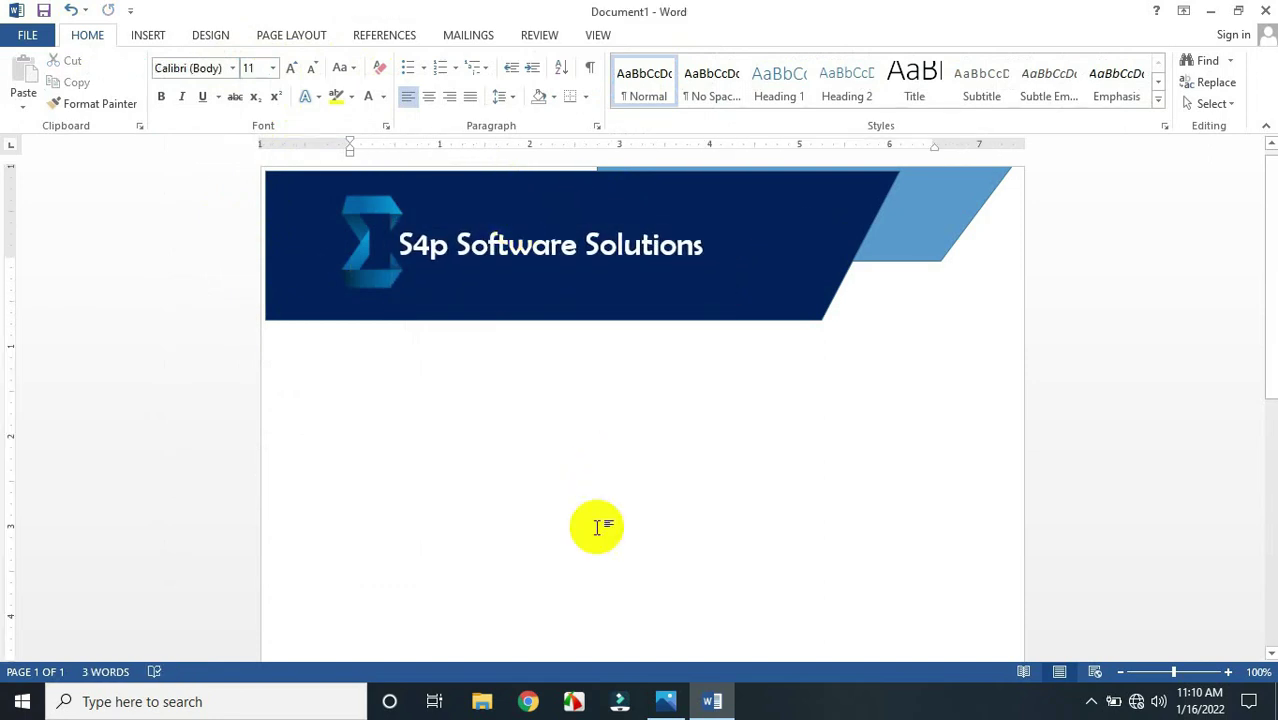
key("alt+Tab")
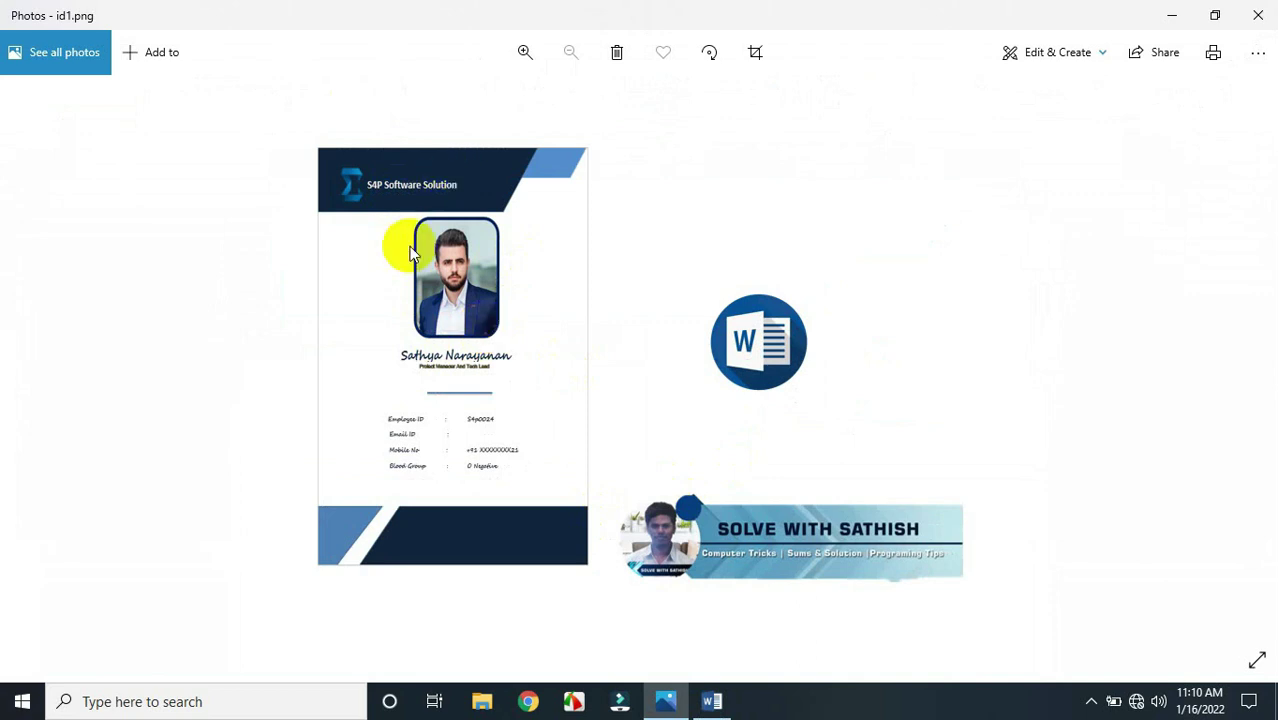
Step: Go back from the id1.png reference card in Photos to the Word document
key("alt+Tab")
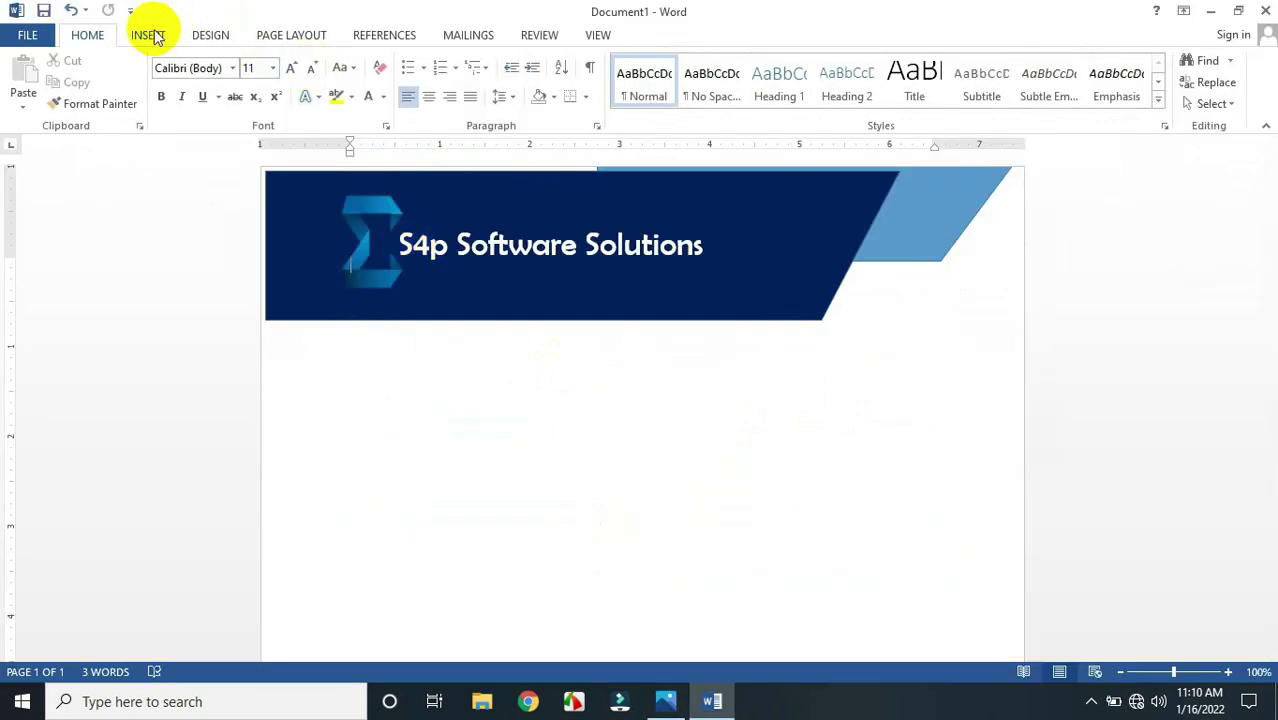
Step: Draw a rounded rectangle, about 2.13" by 1.75", below the navy header
left_click(150, 35)
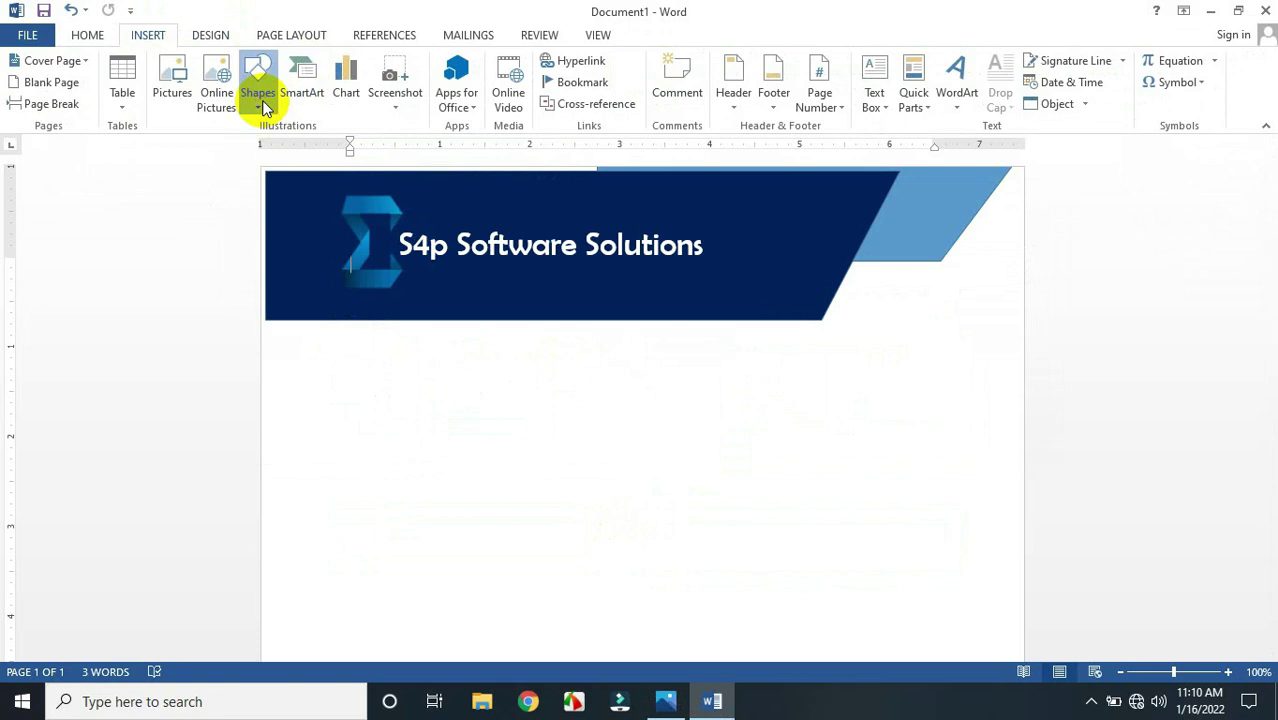
left_click(262, 100)
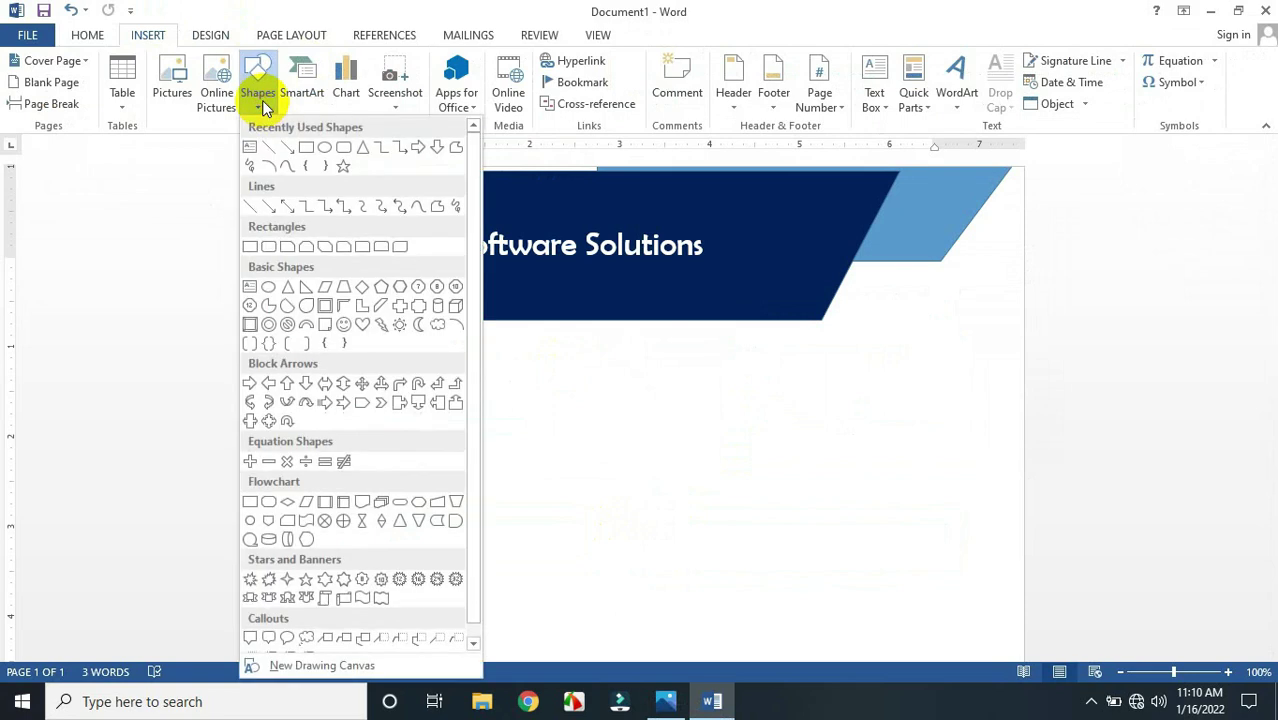
left_click(344, 150)
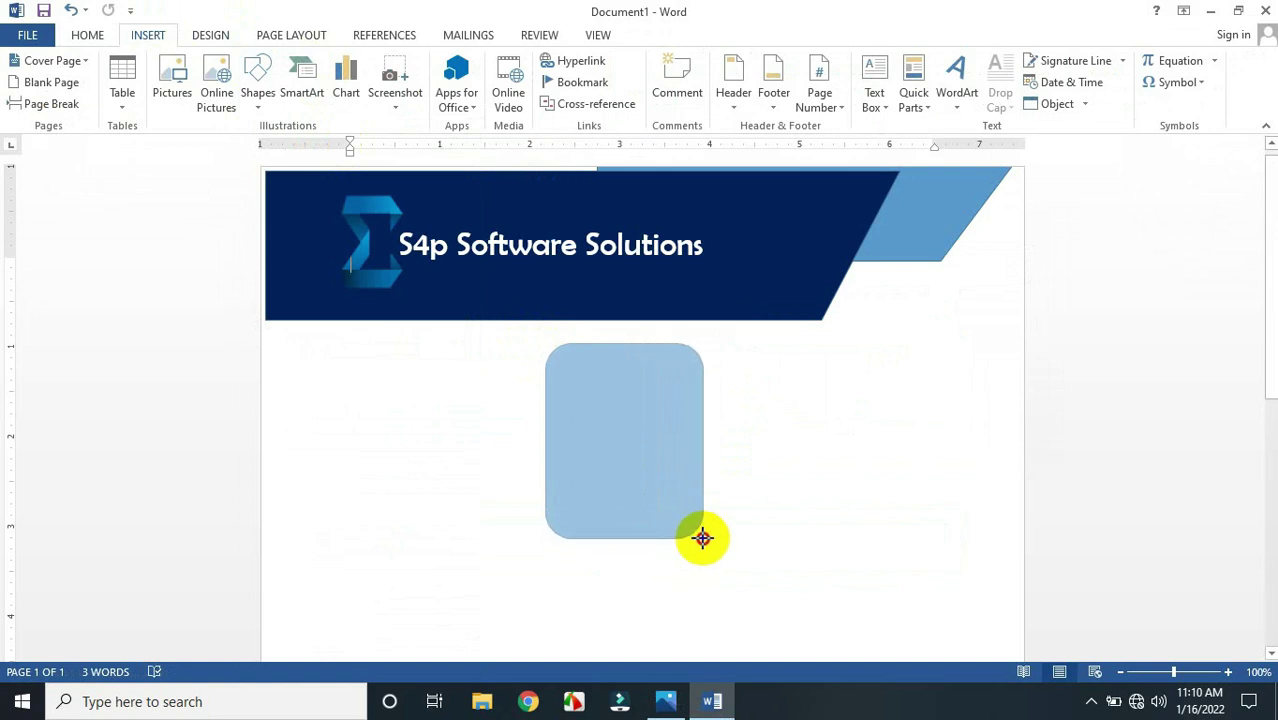
mouse_move(544, 343)
left_mouse_down()
mouse_move(703, 543)
mouse_move(700, 533)
left_mouse_up()
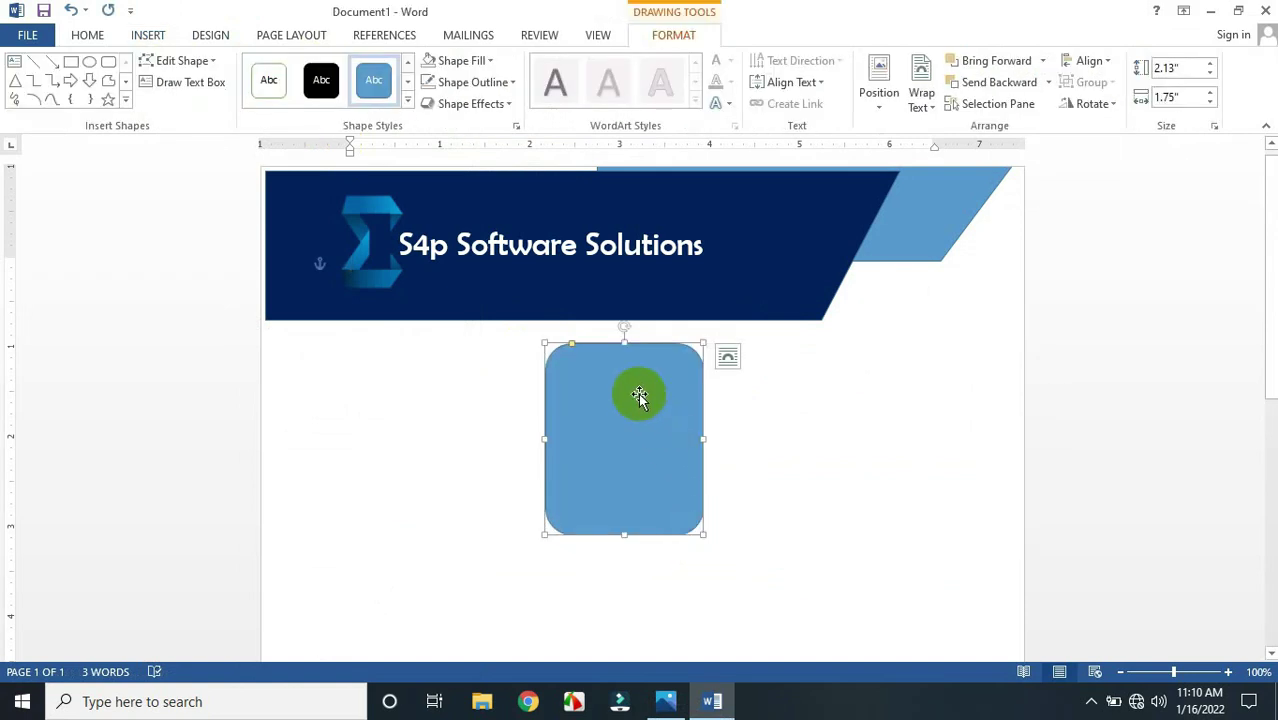
Step: Switch the rounded rectangle to a picture fill, dismissing offline prompts, and expand its Fill settings
left_click(489, 62)
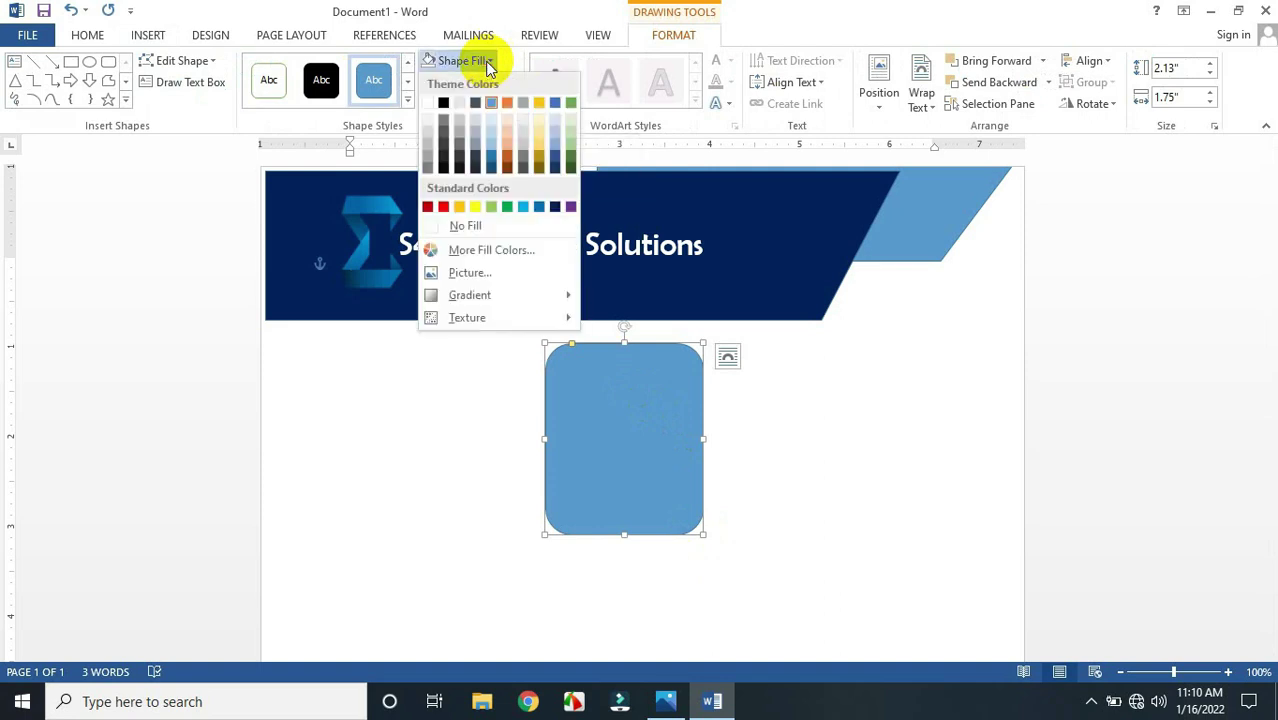
left_click(465, 273)
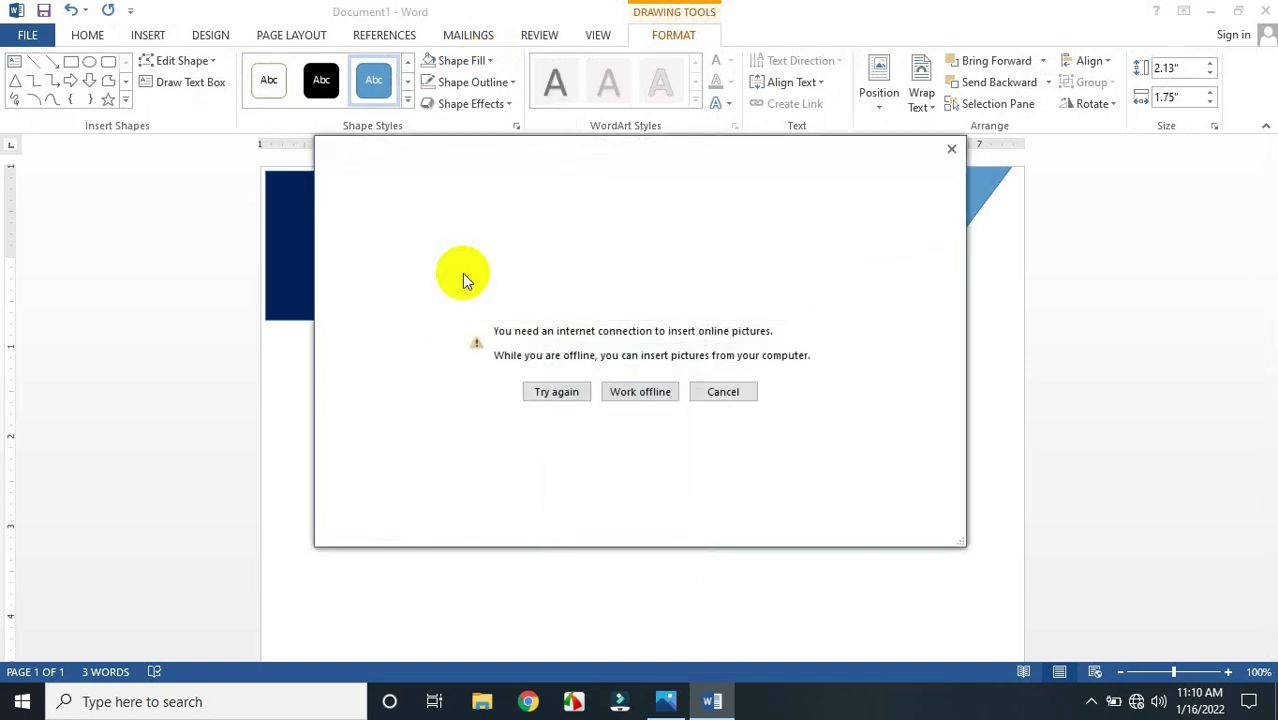
left_click(726, 390)
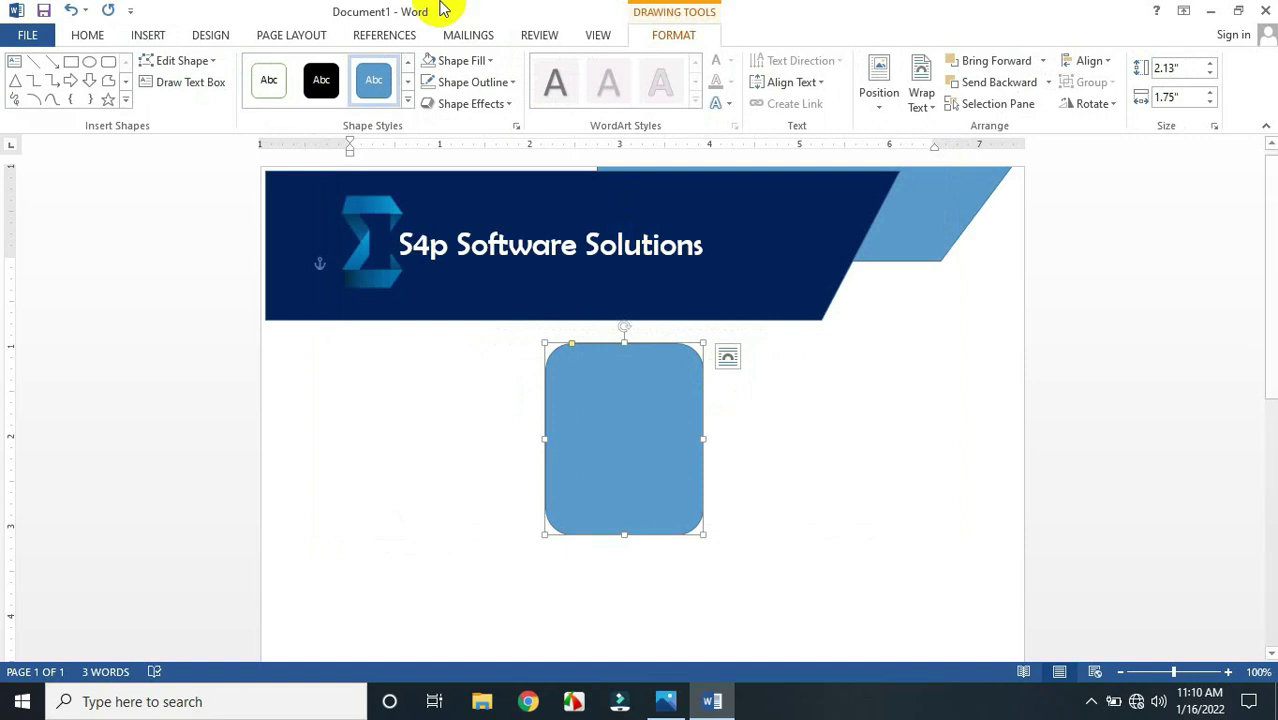
right_click(570, 405)
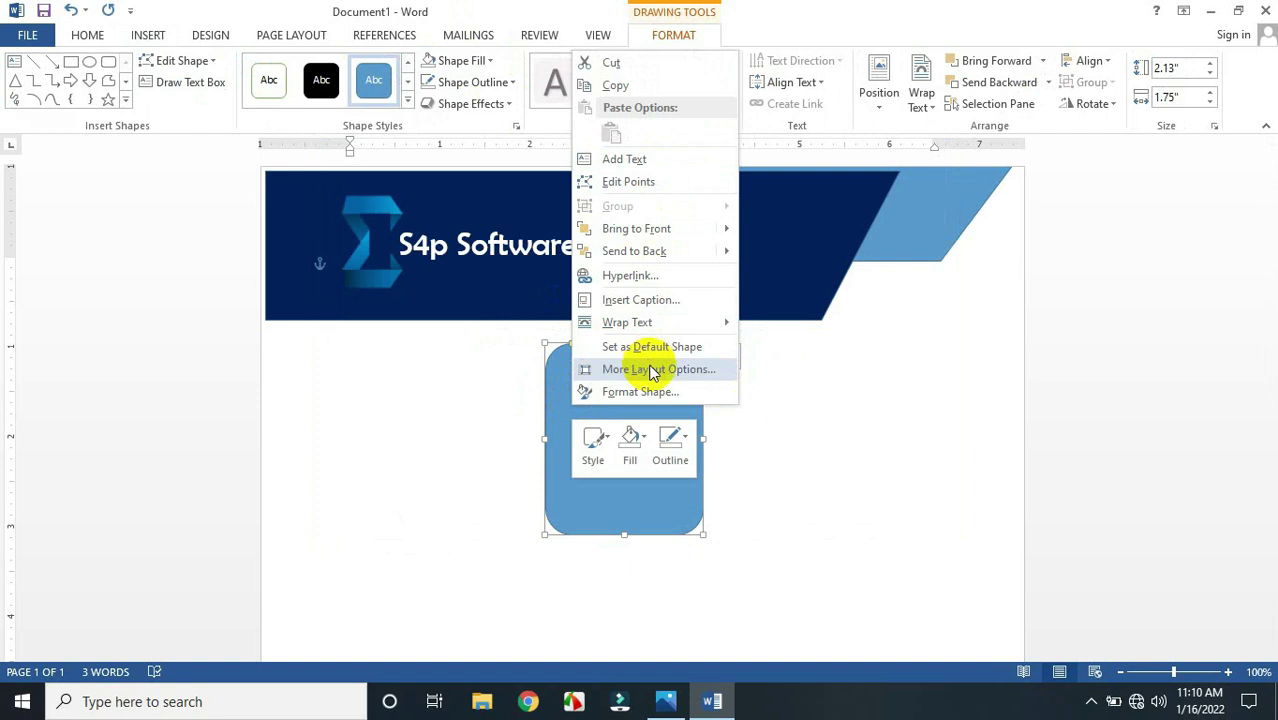
left_click(639, 442)
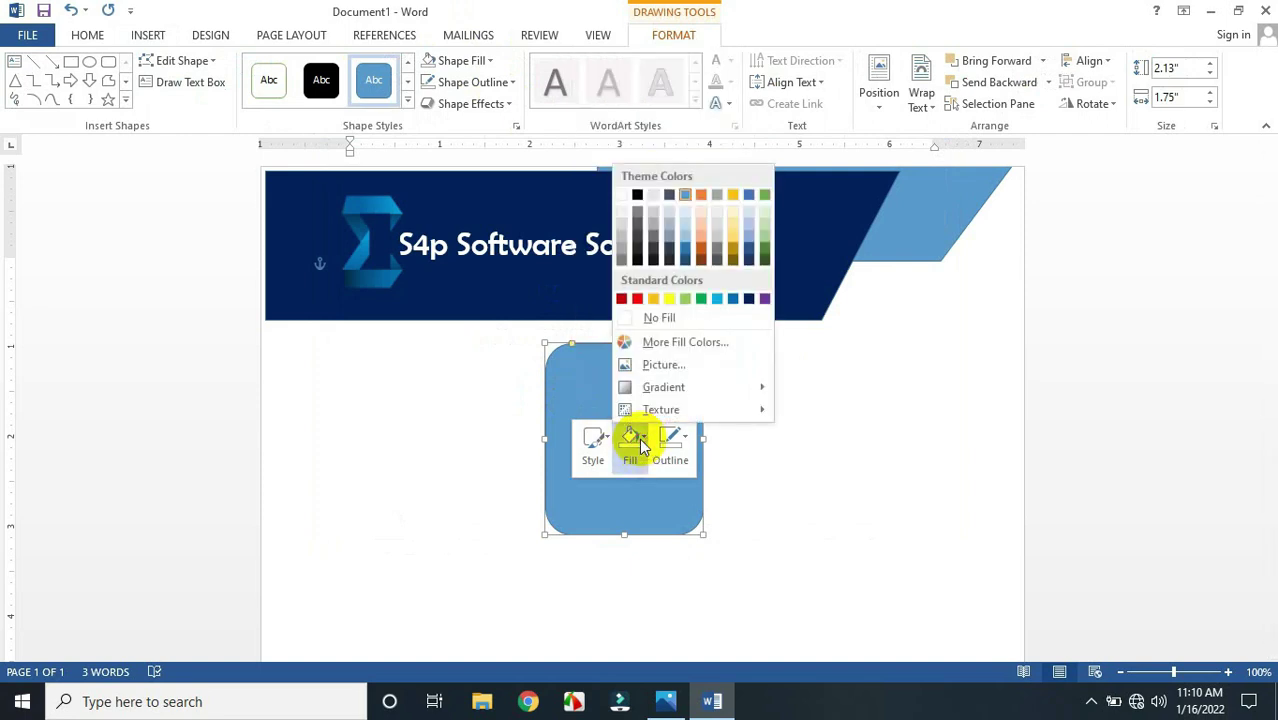
left_click(665, 366)
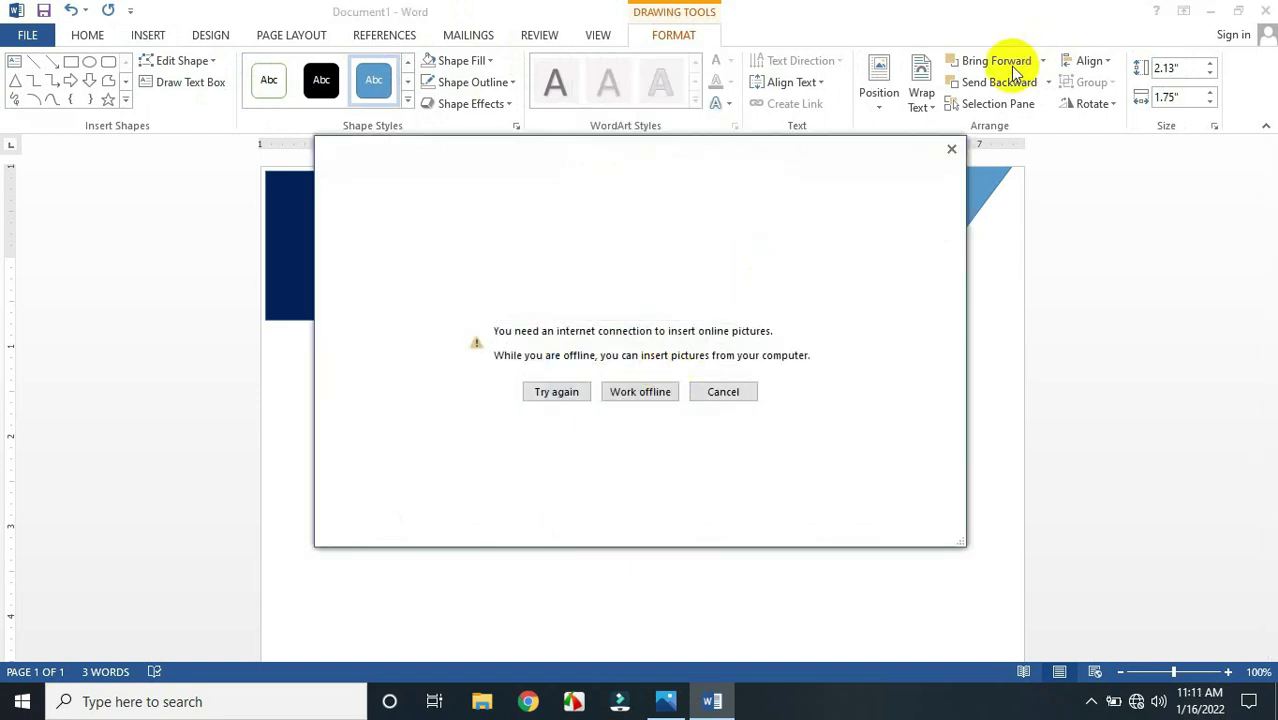
left_click(951, 149)
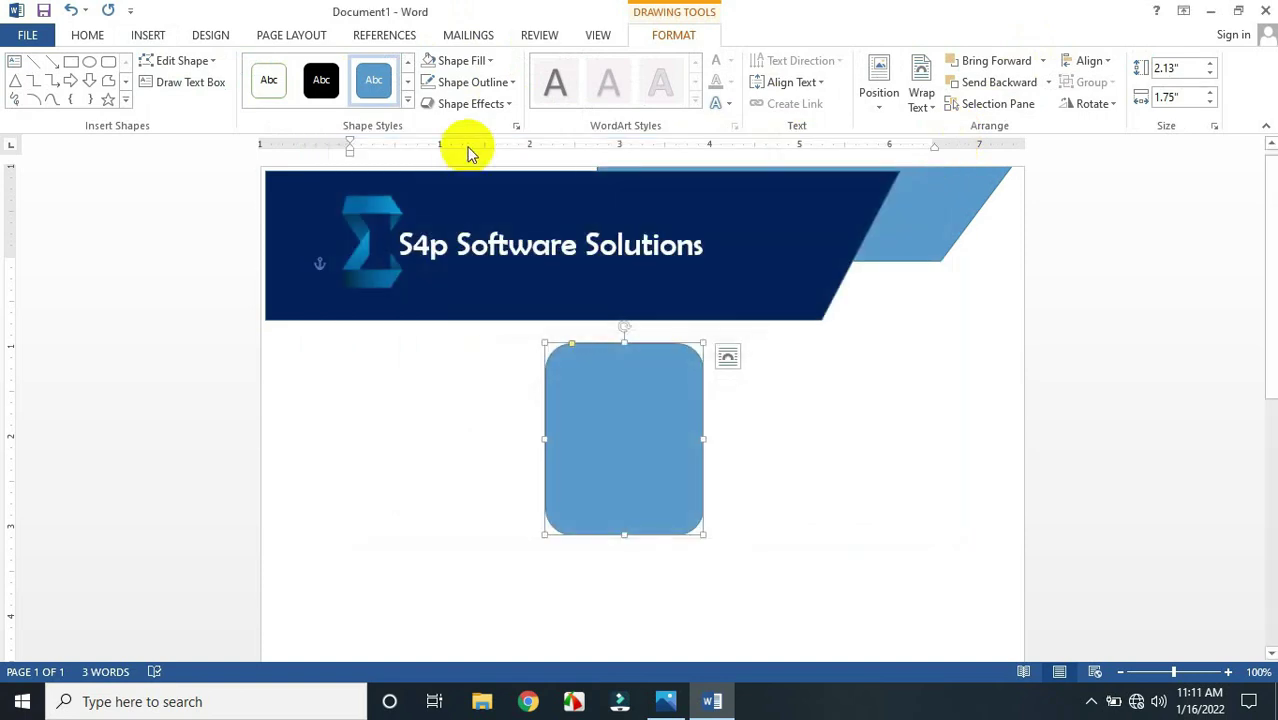
left_click(516, 126)
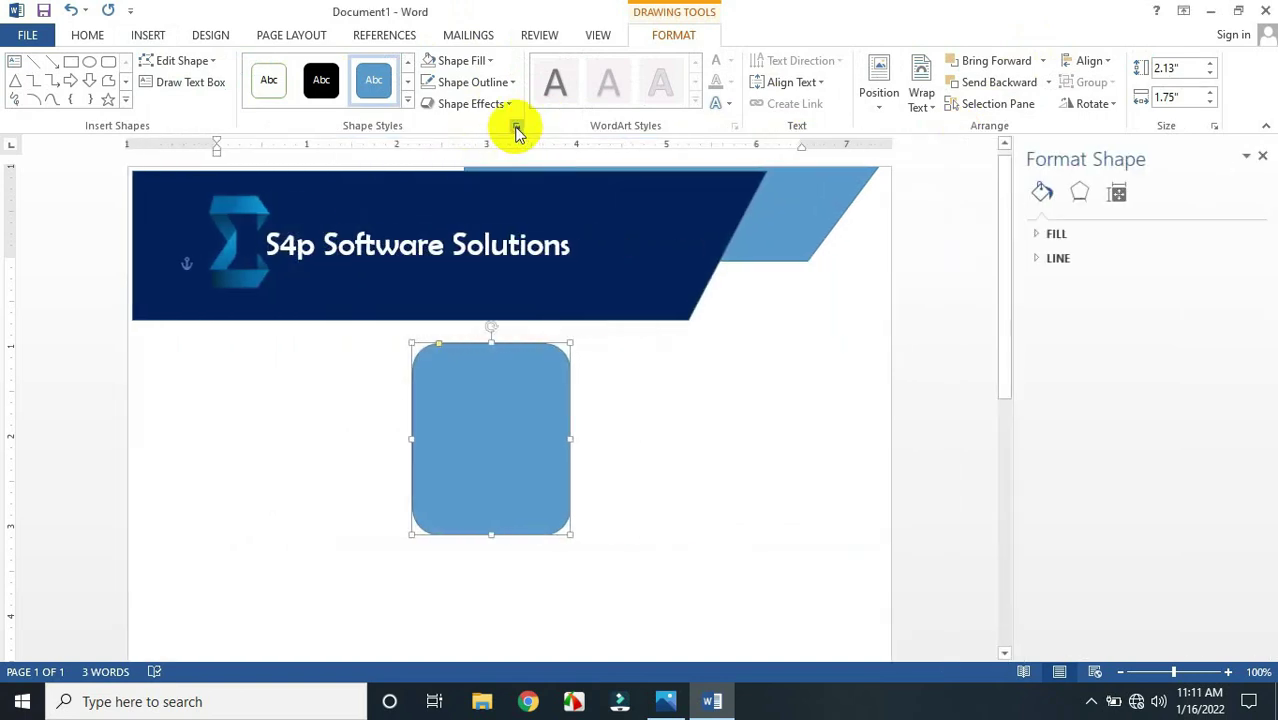
left_click(1039, 235)
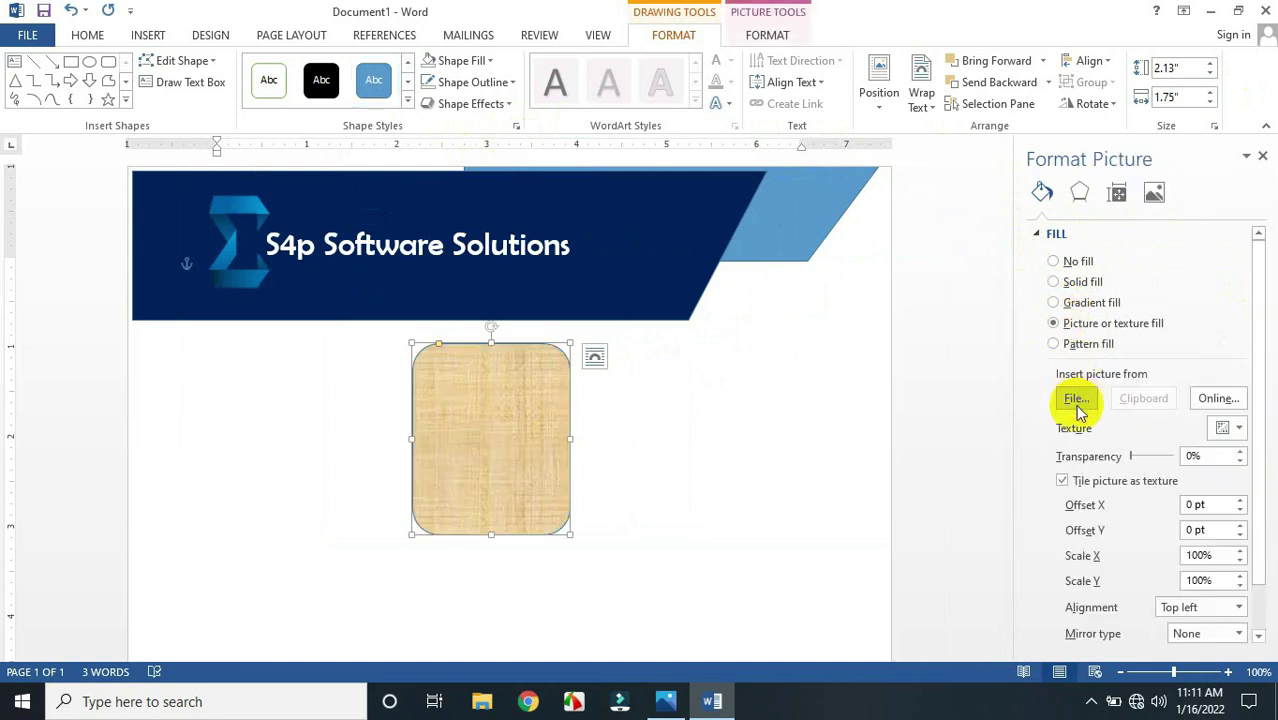
left_click(1076, 399)
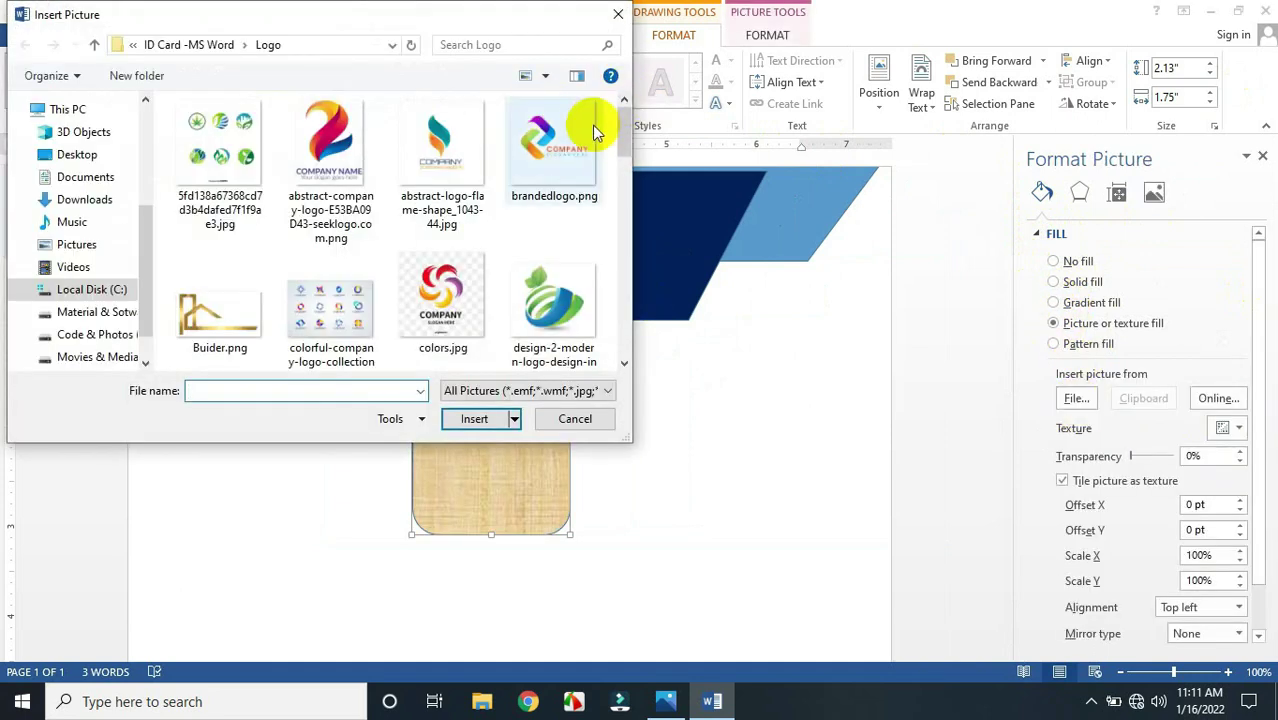
mouse_move(624, 146)
left_mouse_down()
mouse_move(612, 316)
mouse_move(593, 363)
left_mouse_up()
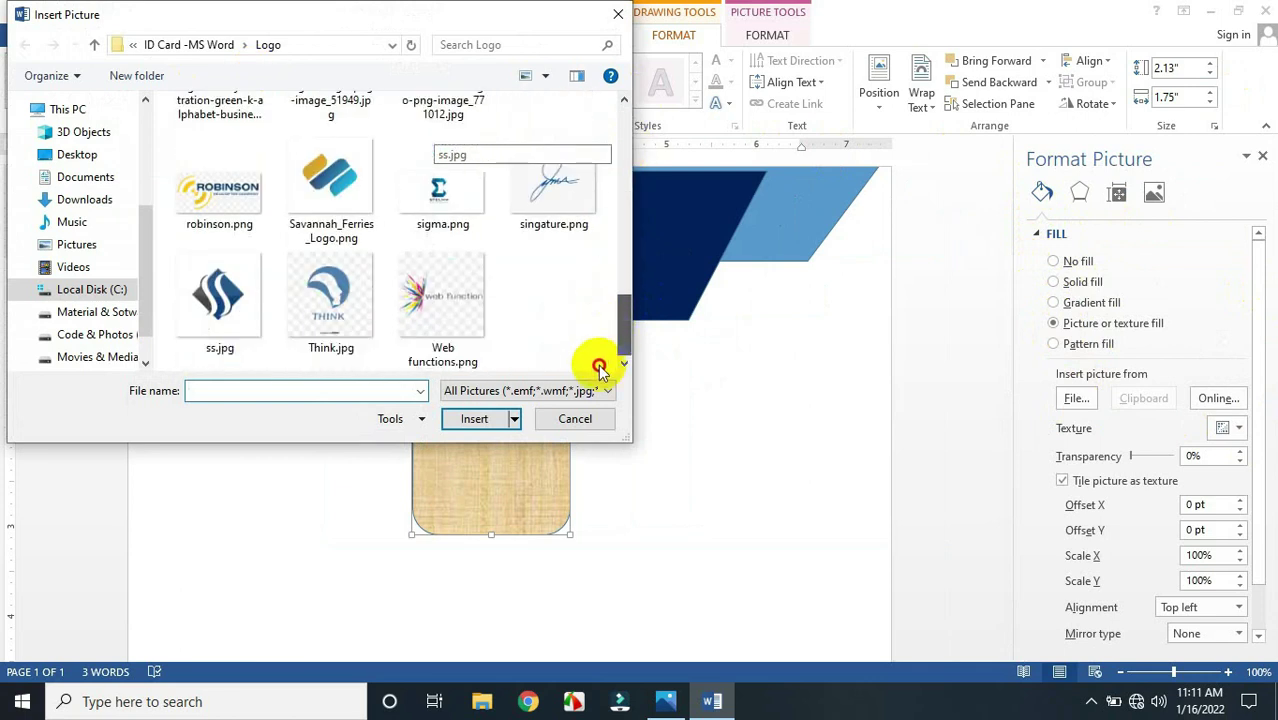
left_click(196, 45)
double_click(440, 168)
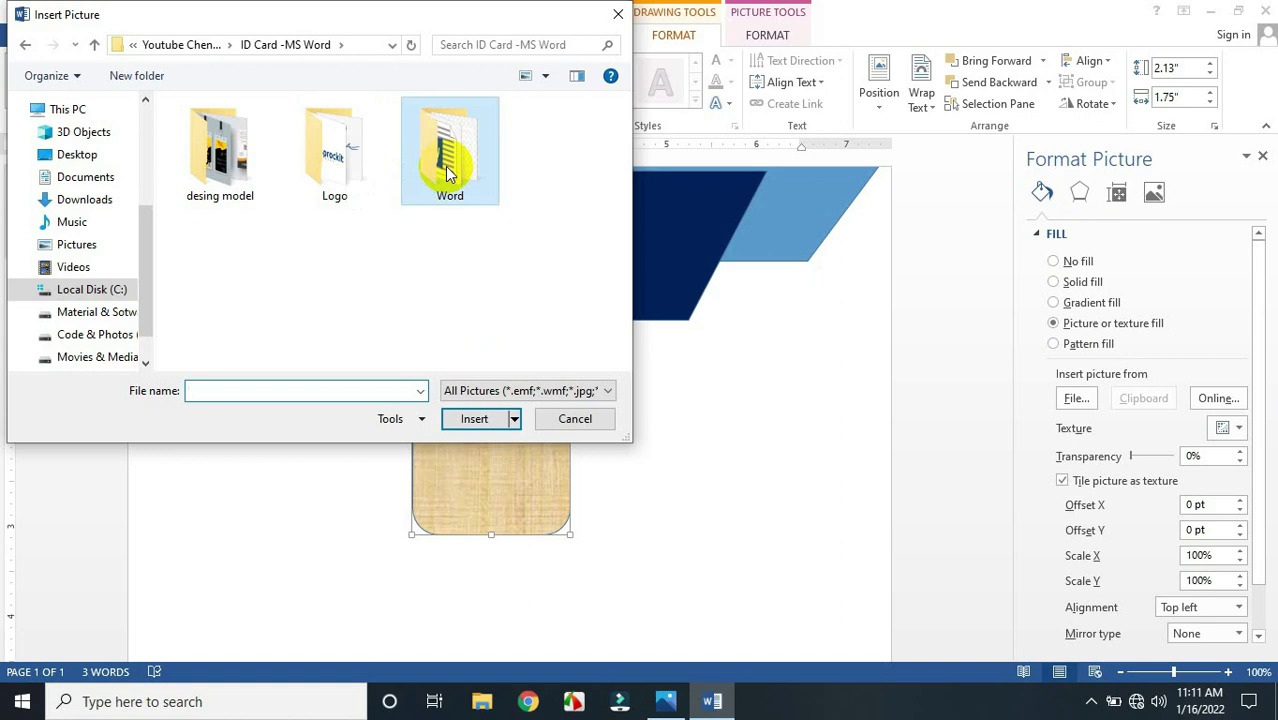
left_click_drag(620, 128, 600, 315)
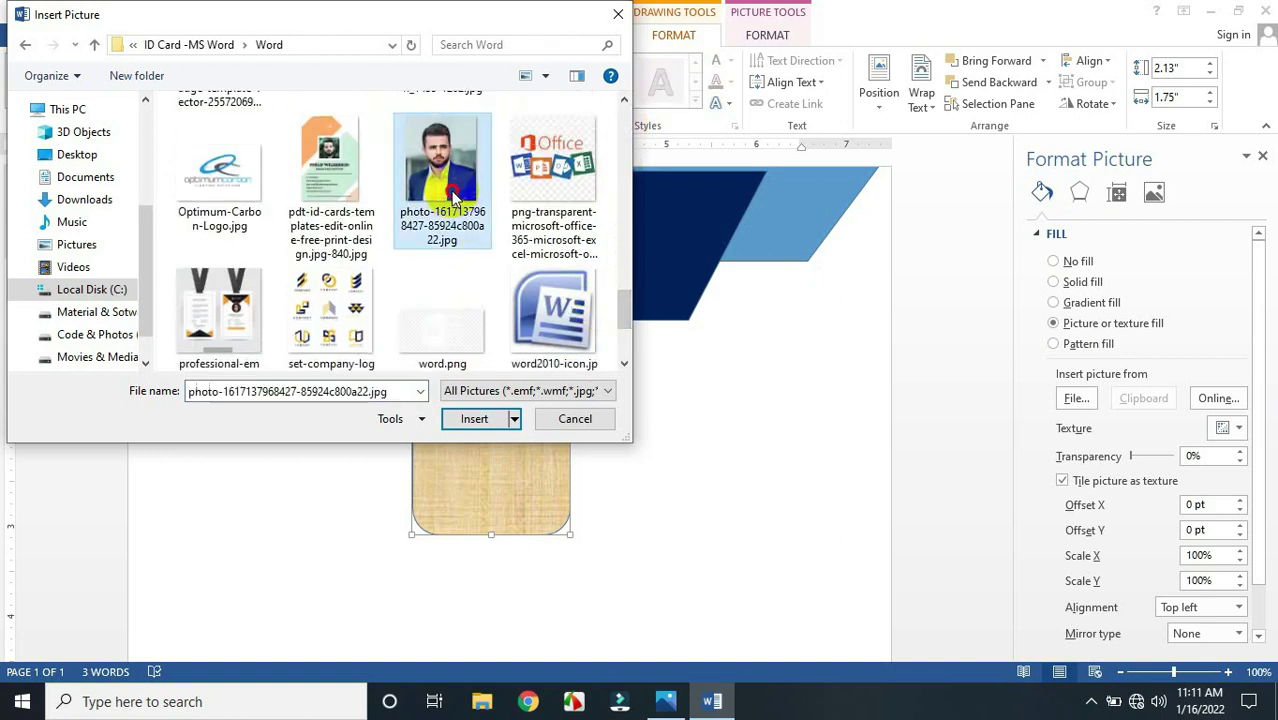
double_click(452, 197)
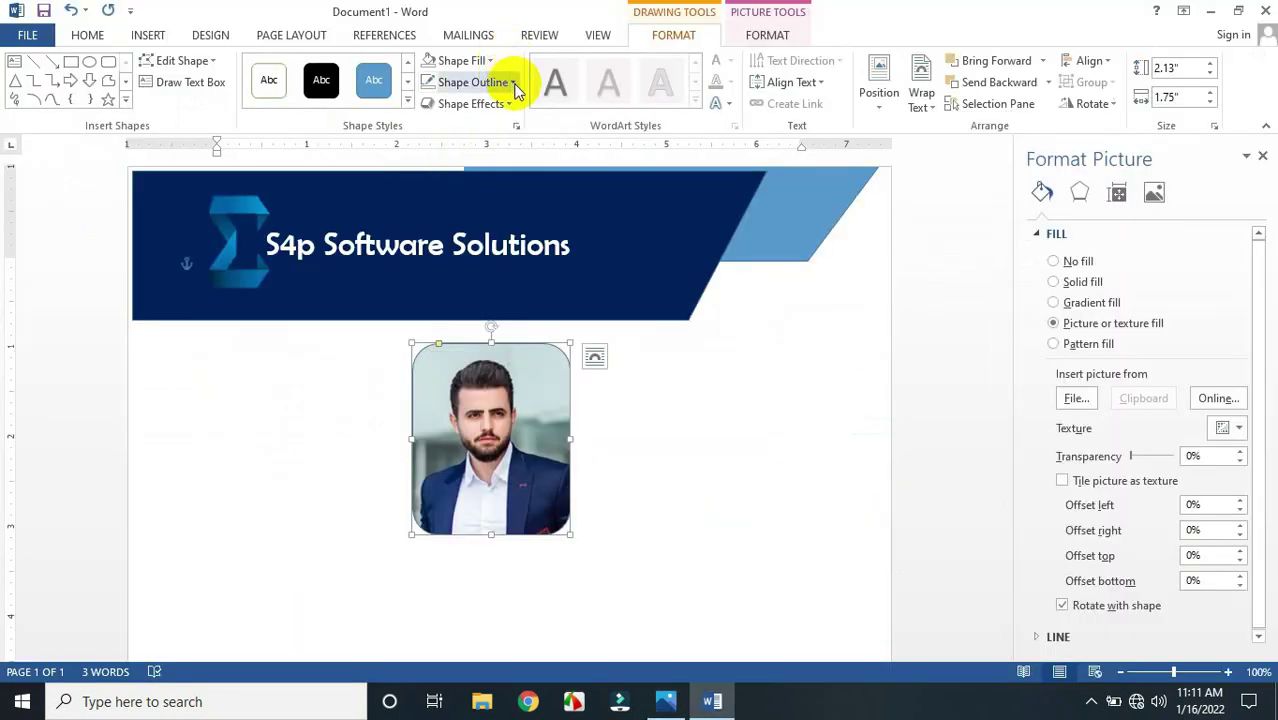
Step: Give the photo frame a dark blue 6 pt outline
left_click(514, 84)
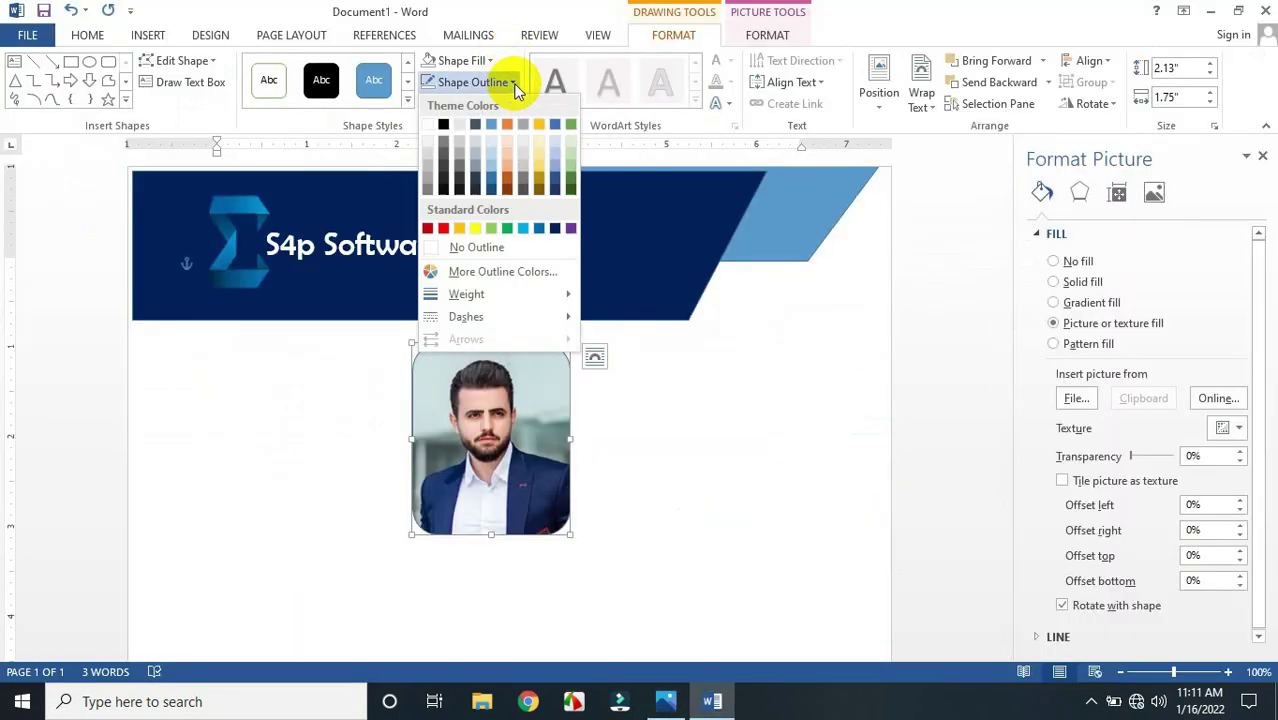
left_click(546, 227)
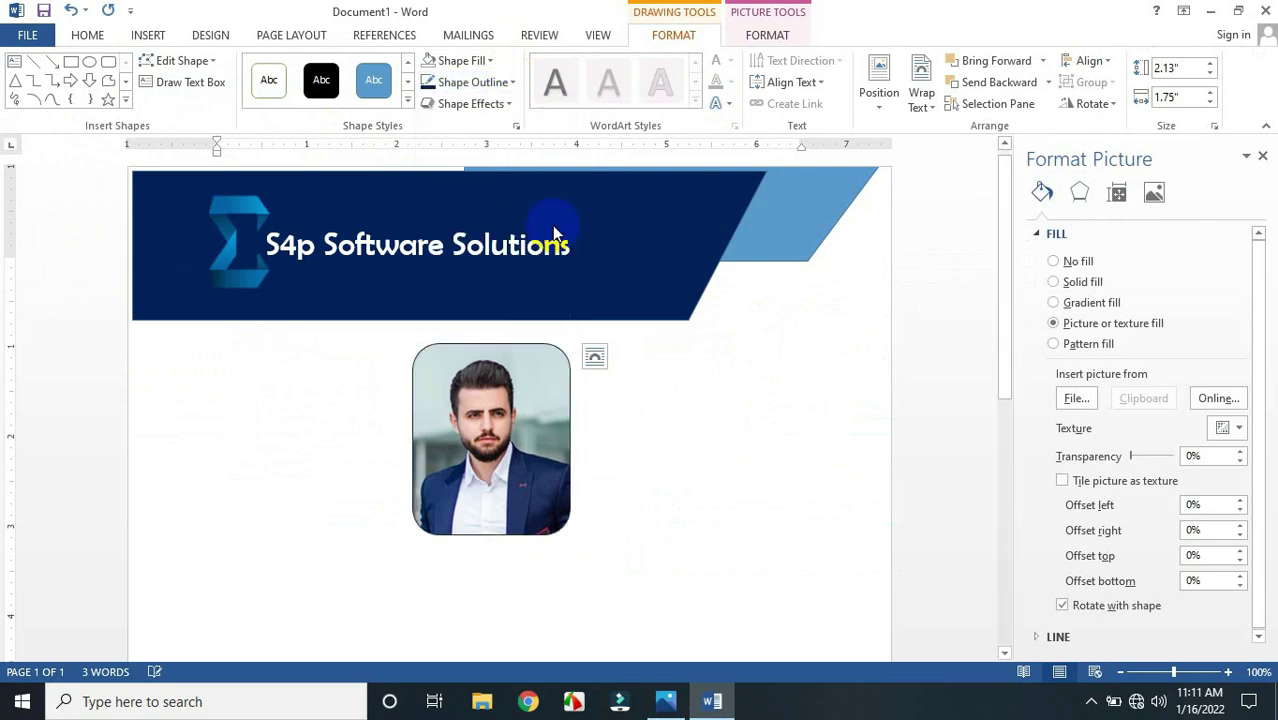
left_click(514, 84)
mouse_move(466, 294)
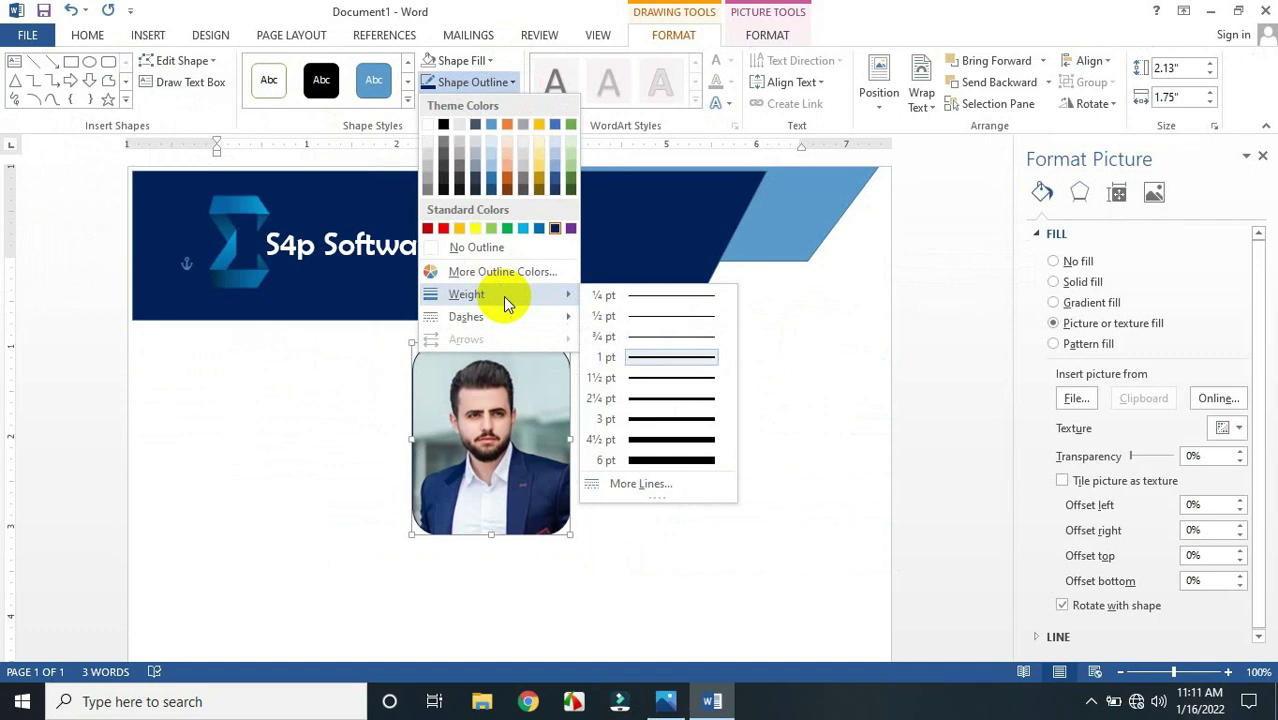
left_click(632, 462)
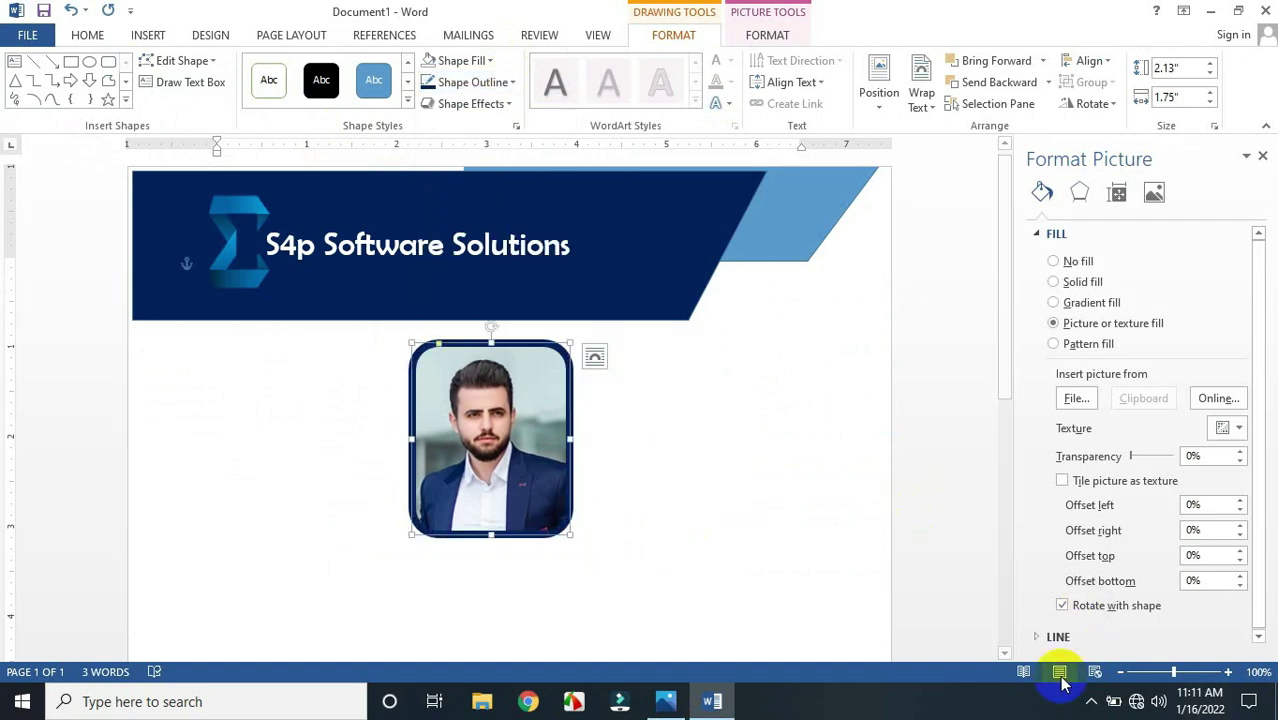
Step: Enlarge the photo slightly by dragging its bottom-right corner
left_click(1120, 676)
left_click(1120, 676)
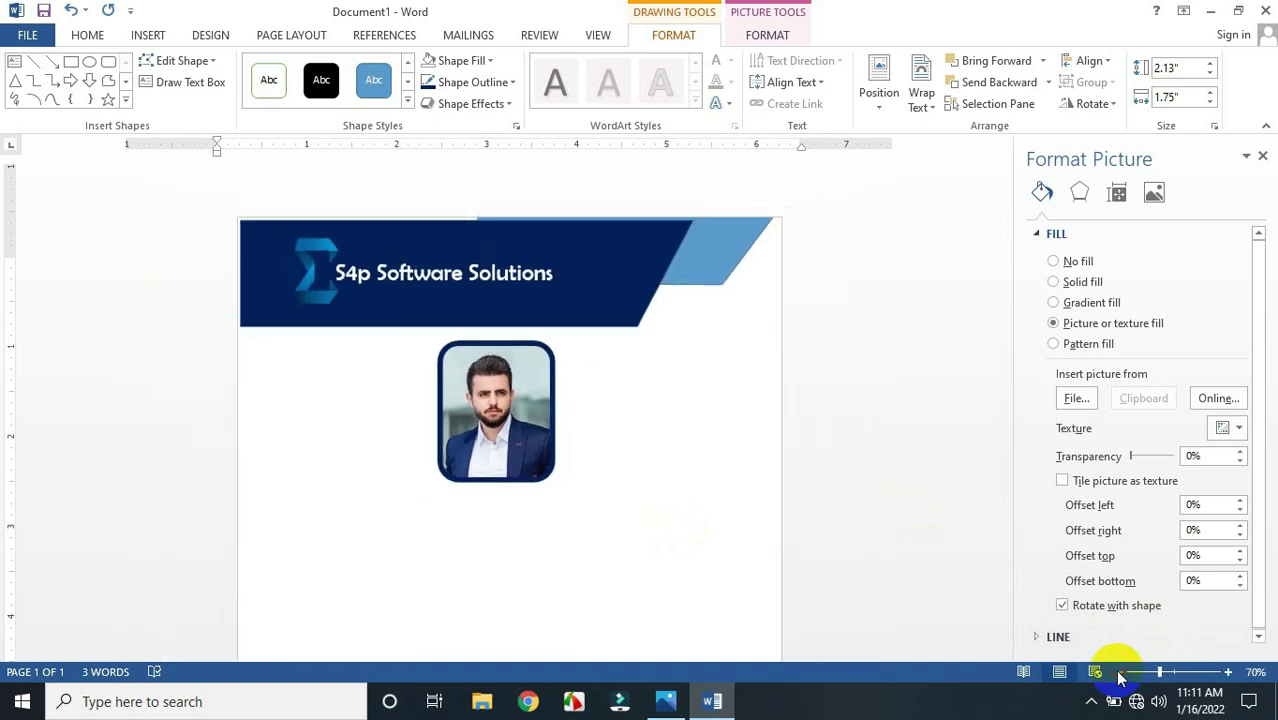
left_click(1120, 676)
left_click(1120, 676)
left_click(1122, 676)
left_click(1124, 676)
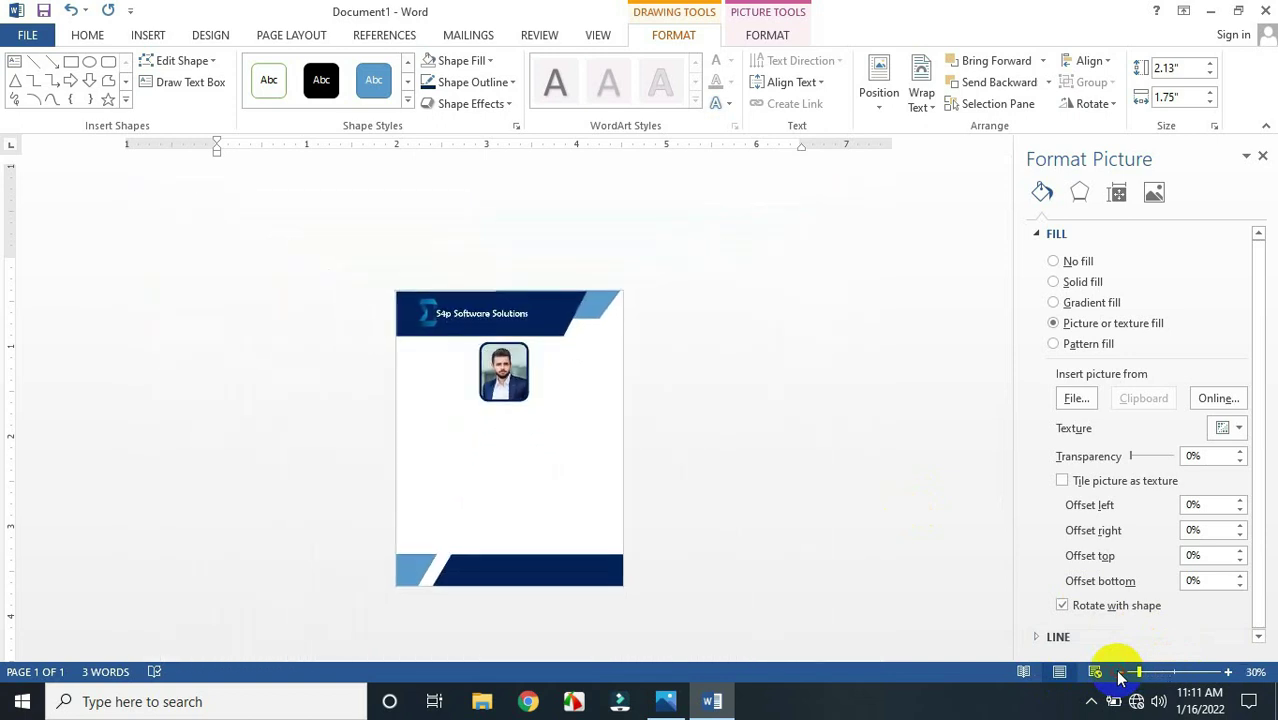
left_click(1228, 672)
left_click(1232, 676)
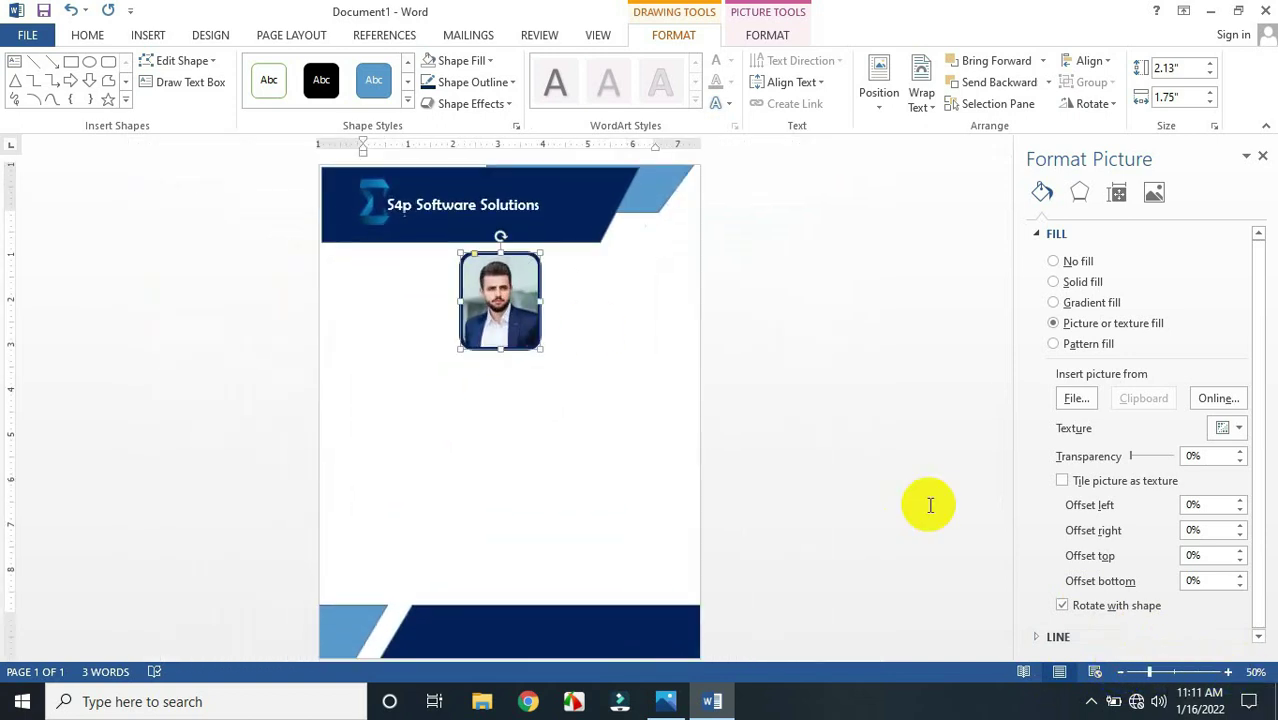
left_click(503, 315)
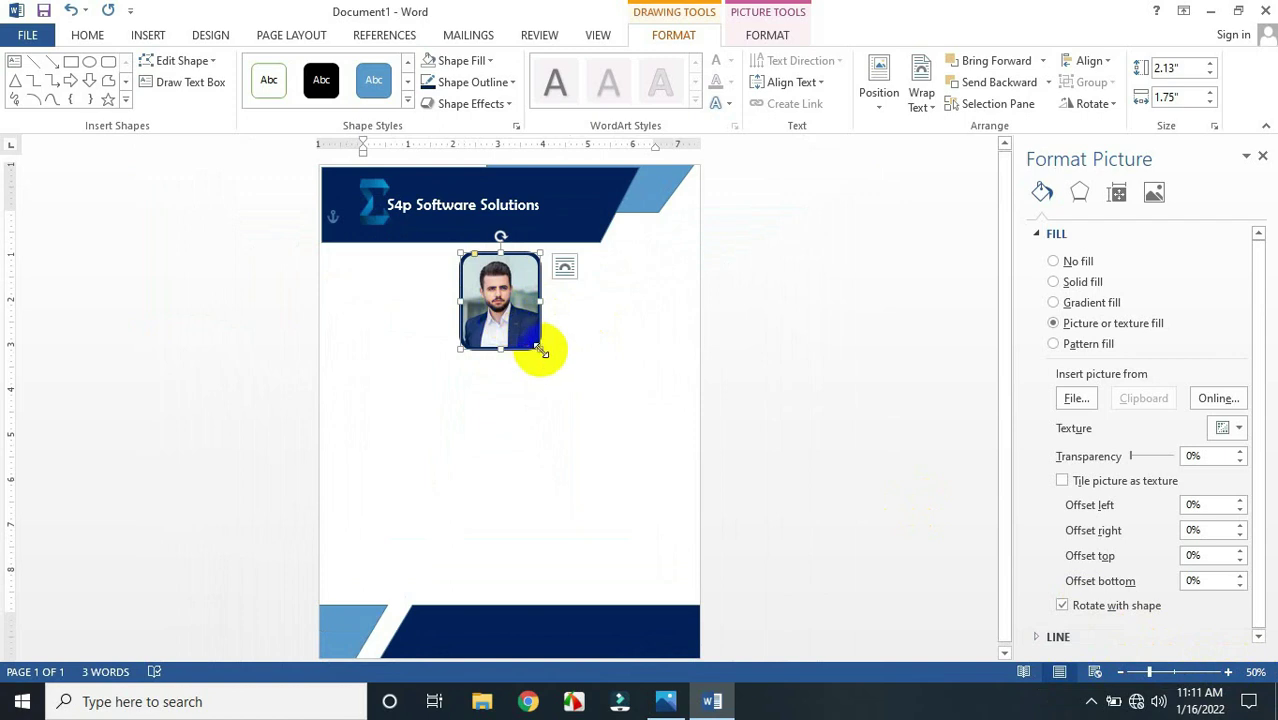
left_click_drag(542, 351, 561, 366)
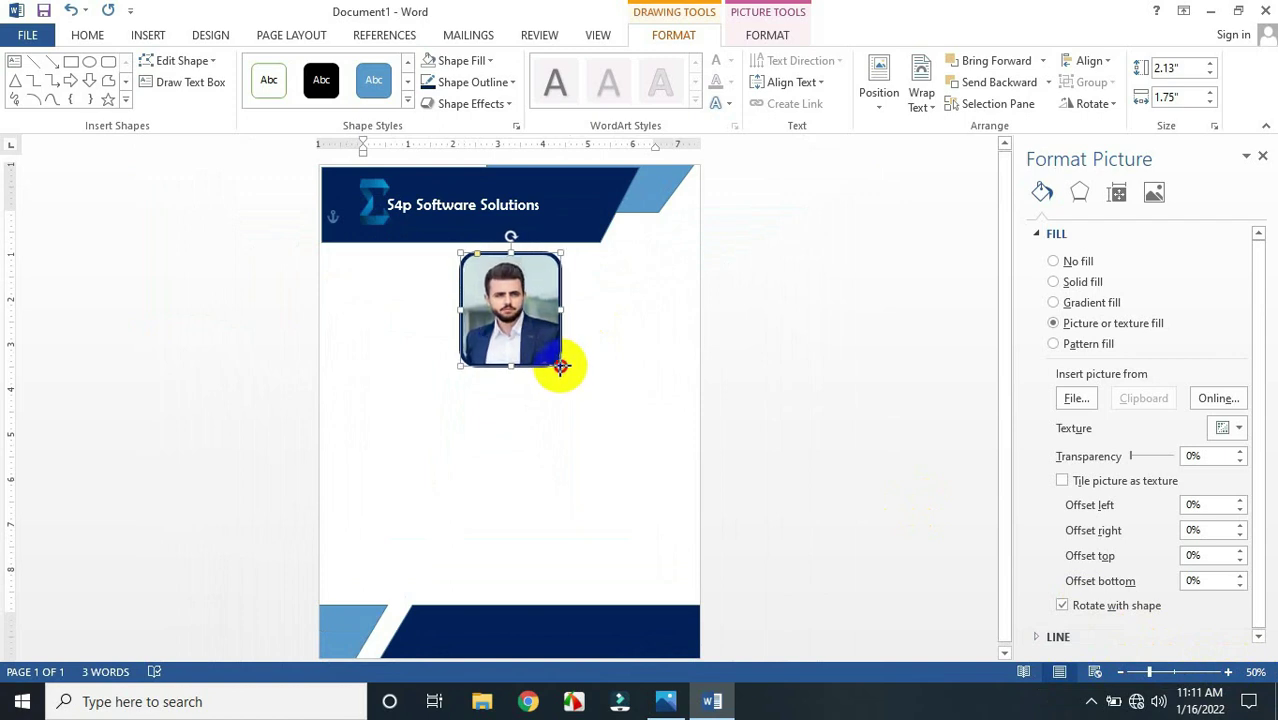
Step: Draw a text box just below the photo and type the employee's name
left_click(597, 372)
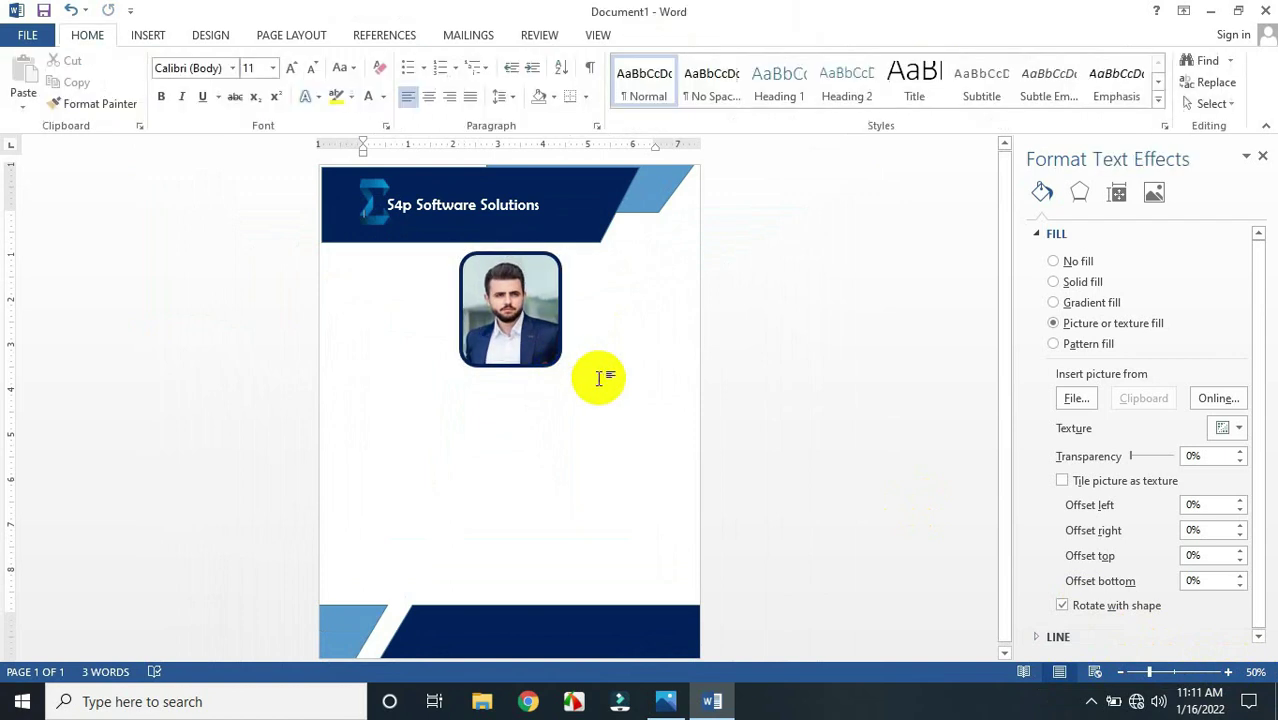
left_click(150, 38)
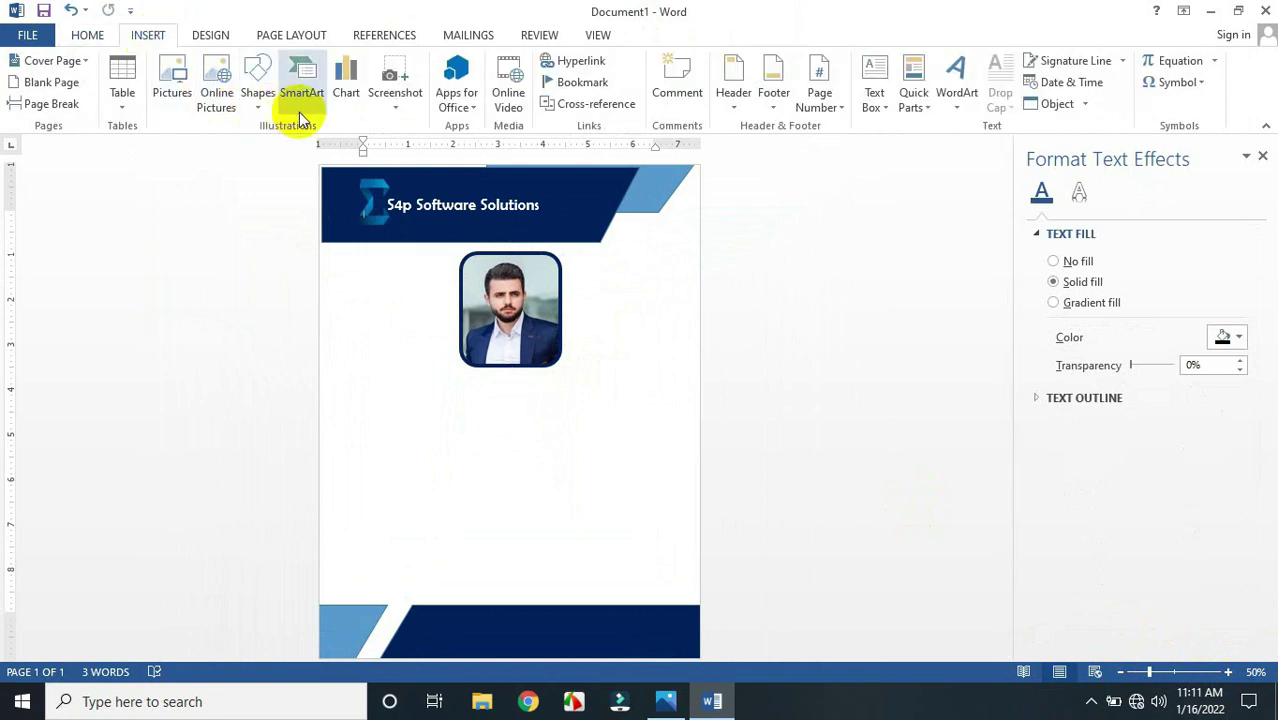
left_click(254, 96)
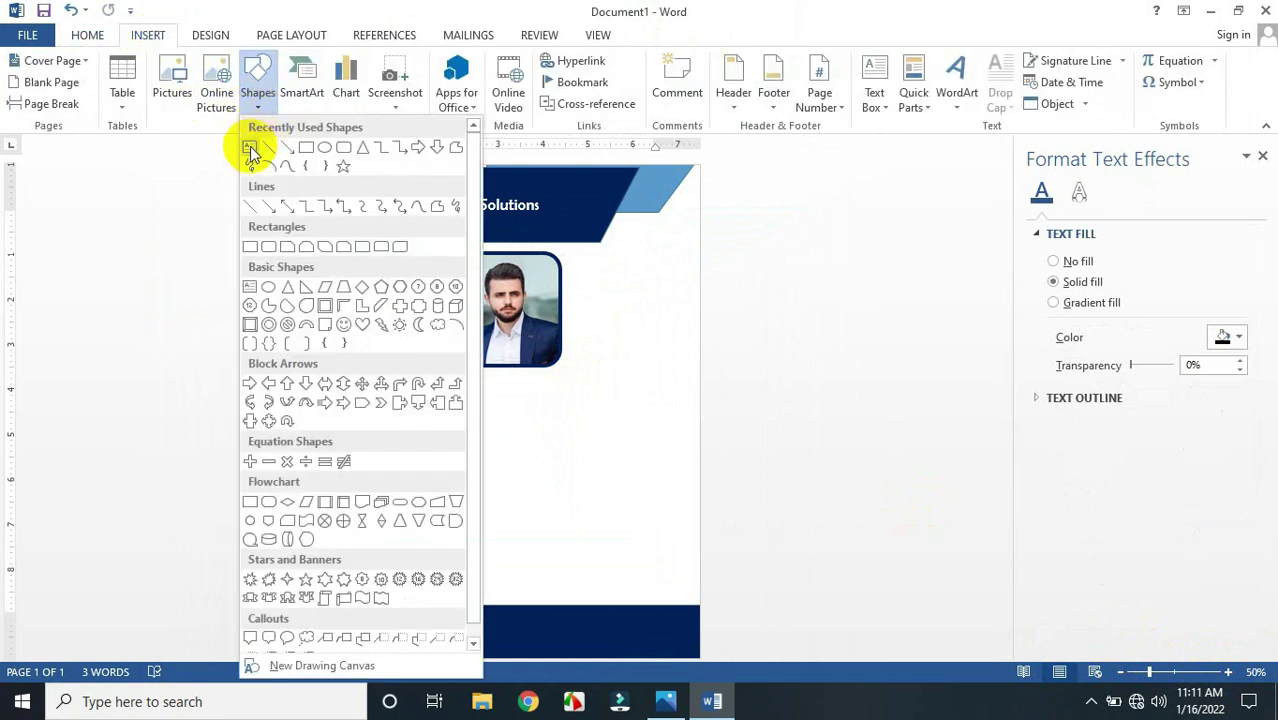
left_click(251, 153)
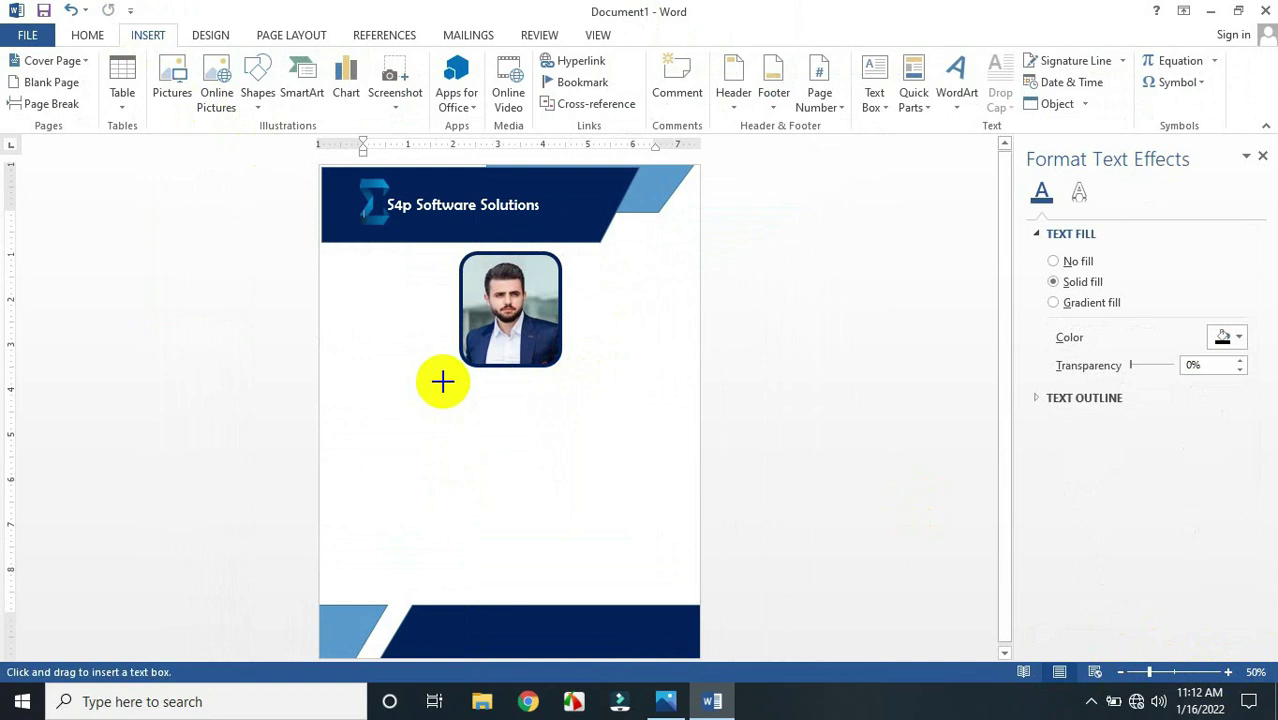
left_click_drag(444, 373, 595, 411)
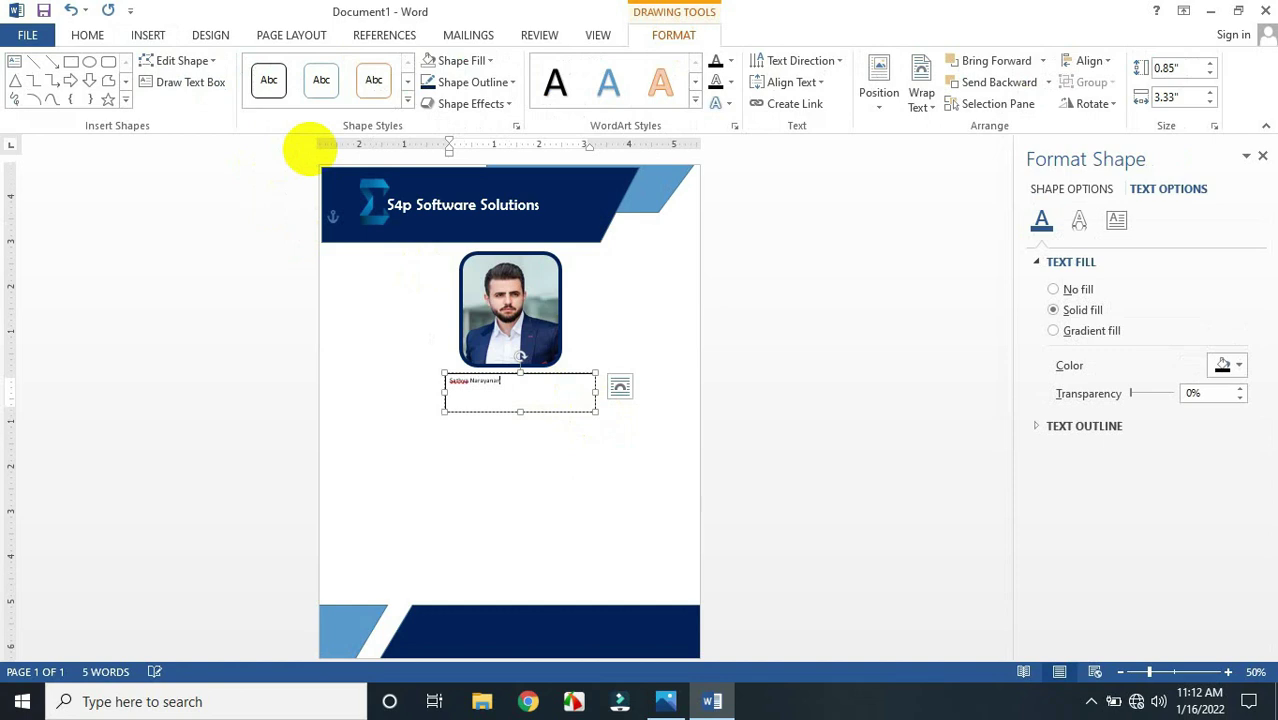
type("R")
Step: Set the name text box to No Outline and No Fill
left_click(491, 82)
left_click(456, 247)
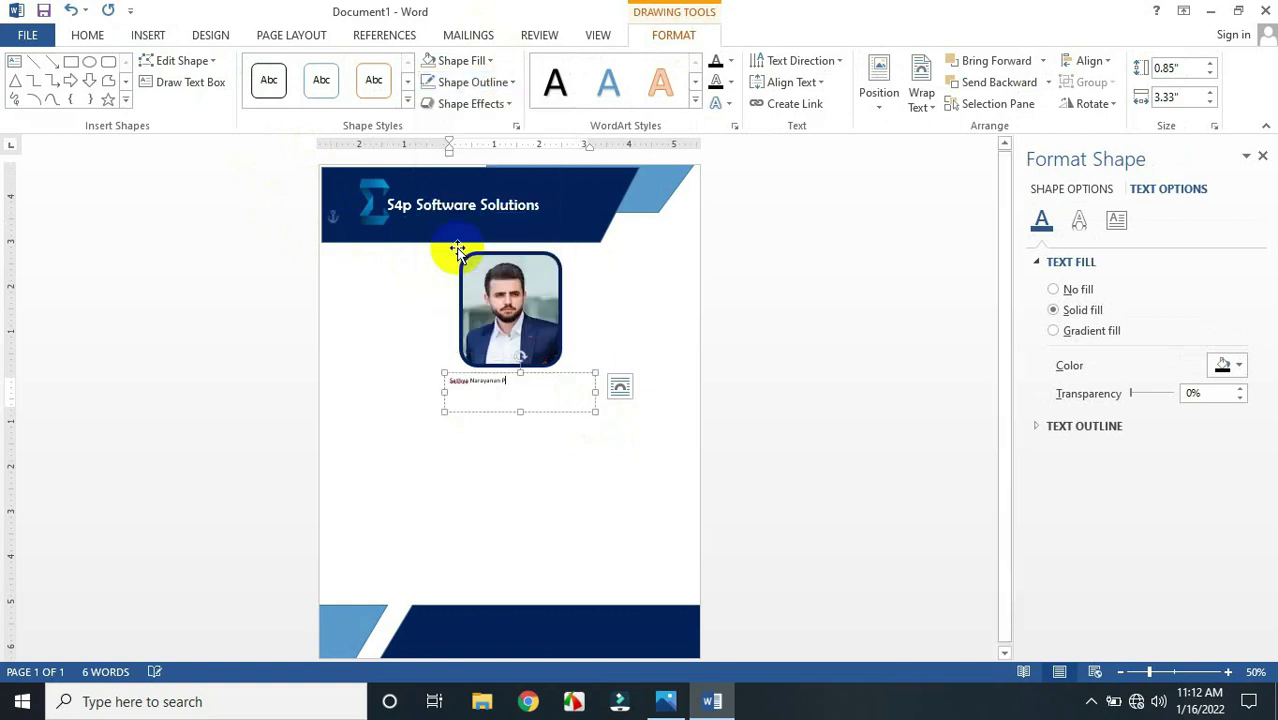
left_click(492, 64)
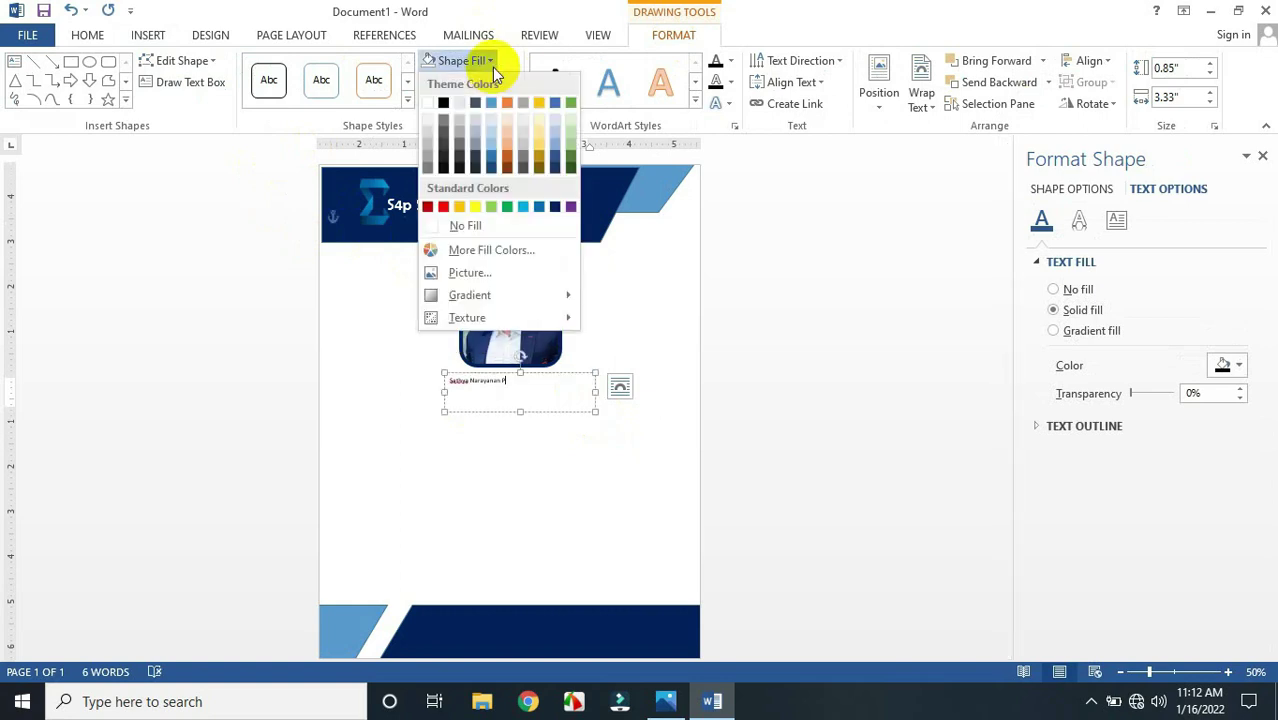
left_click(452, 223)
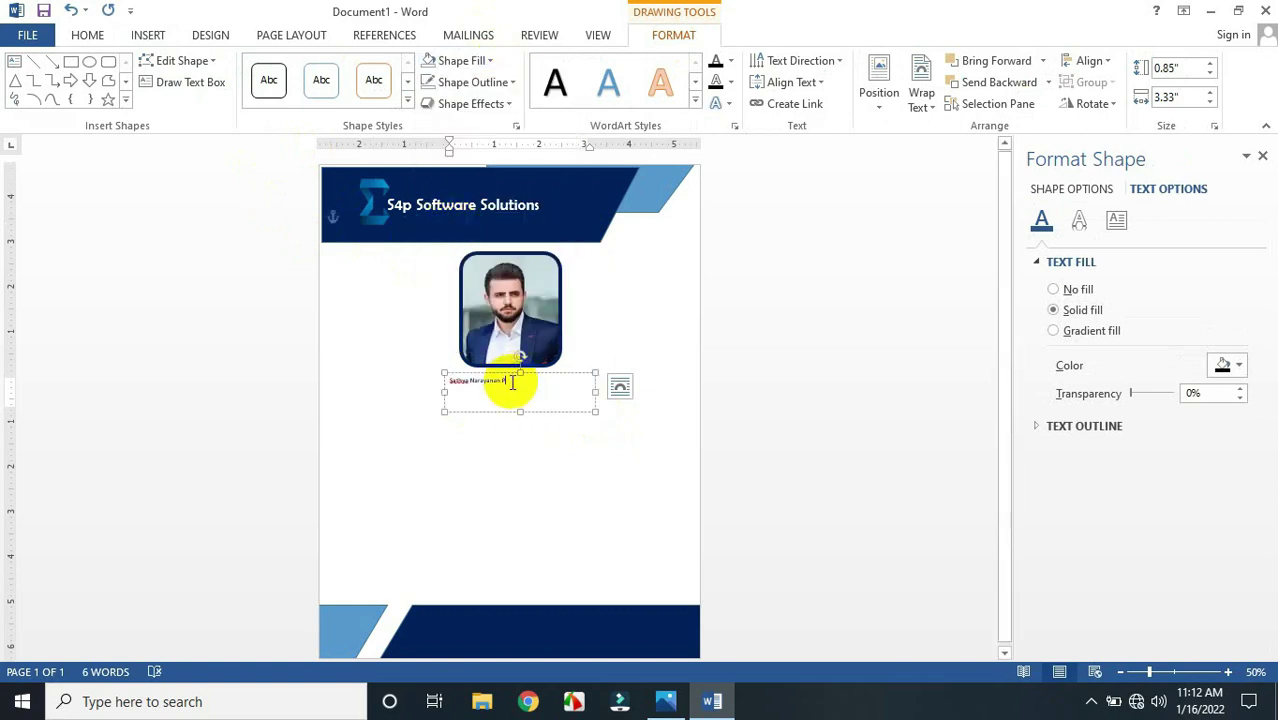
Step: Format the employee's name in Brush Script MT at 36 pt
left_click_drag(512, 381, 422, 380)
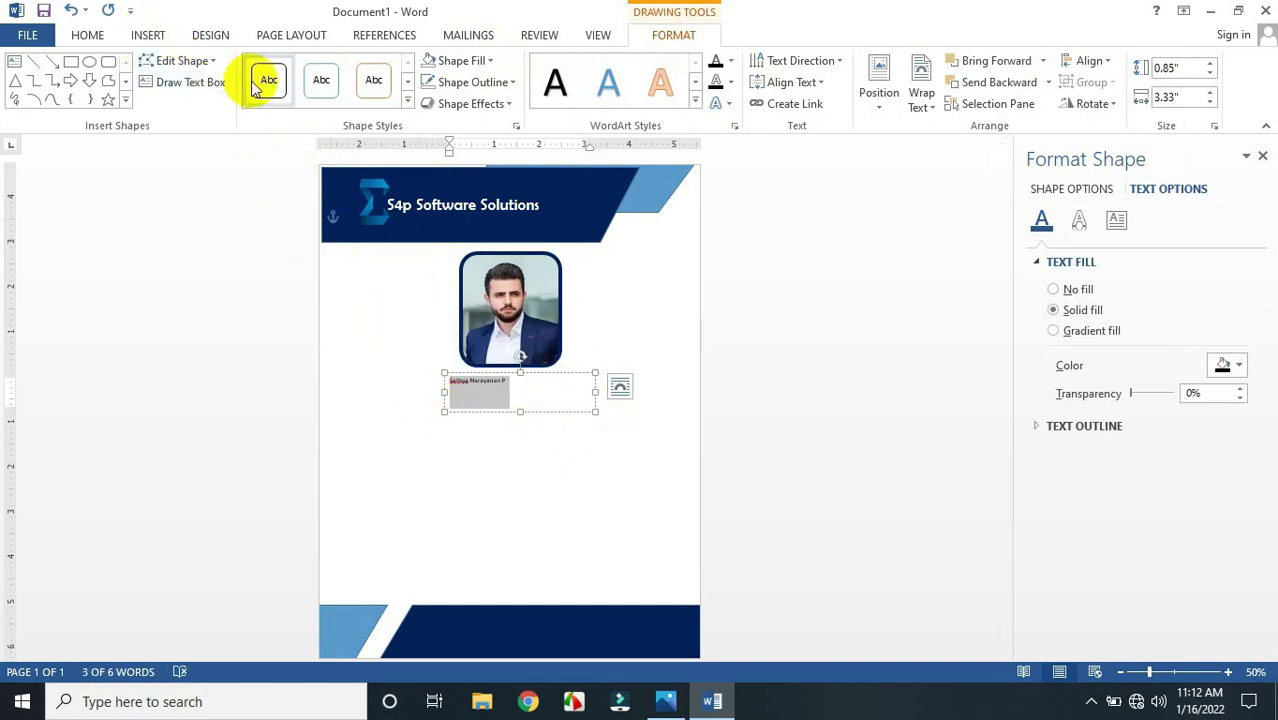
left_click(87, 35)
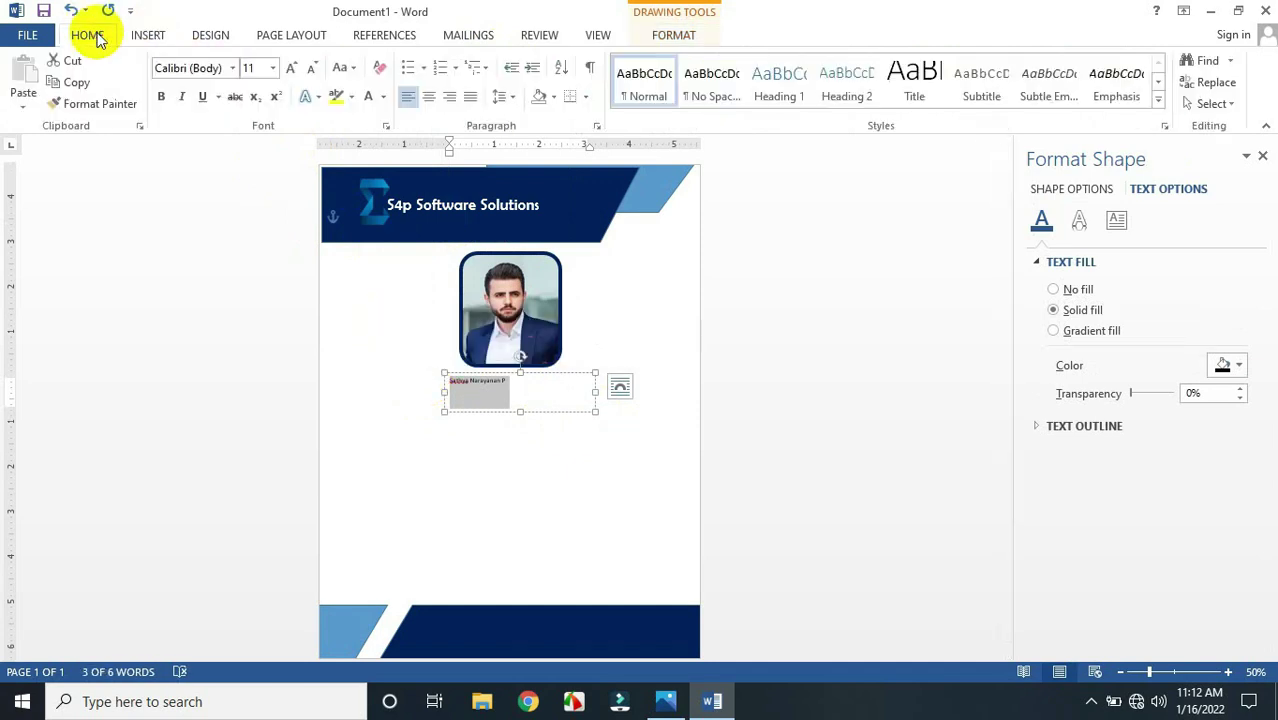
left_click(272, 68)
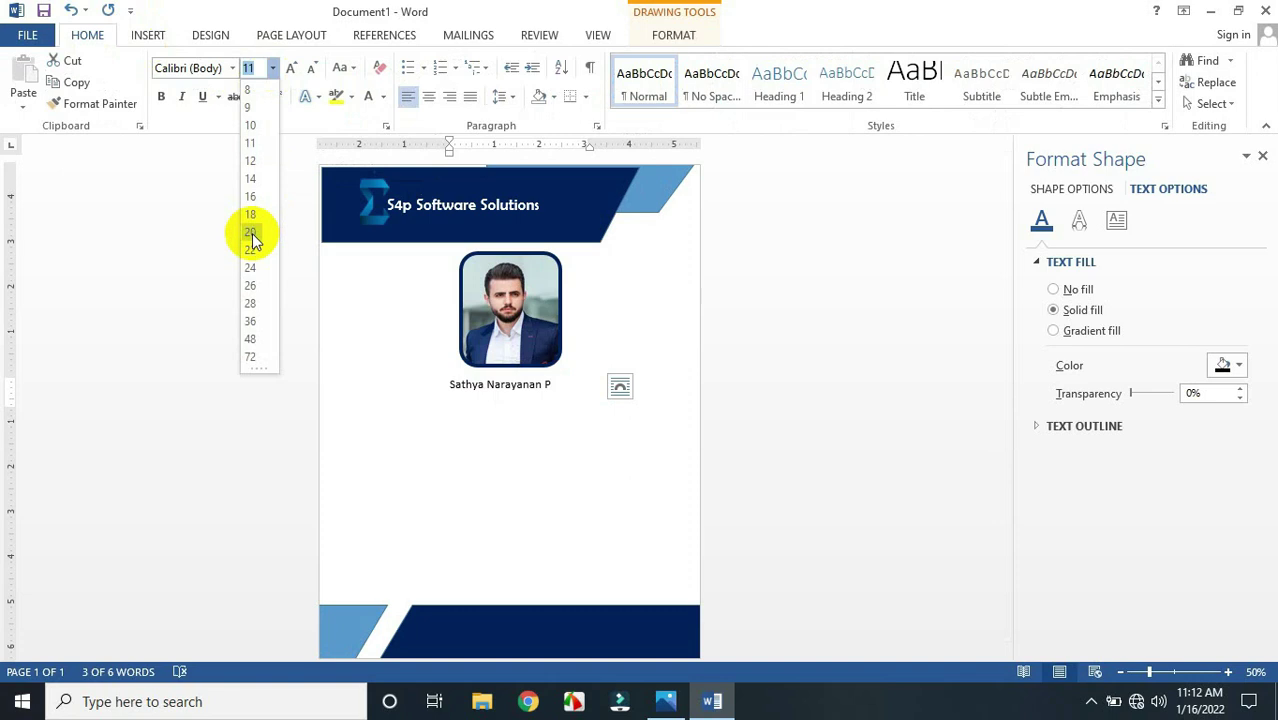
left_click(252, 286)
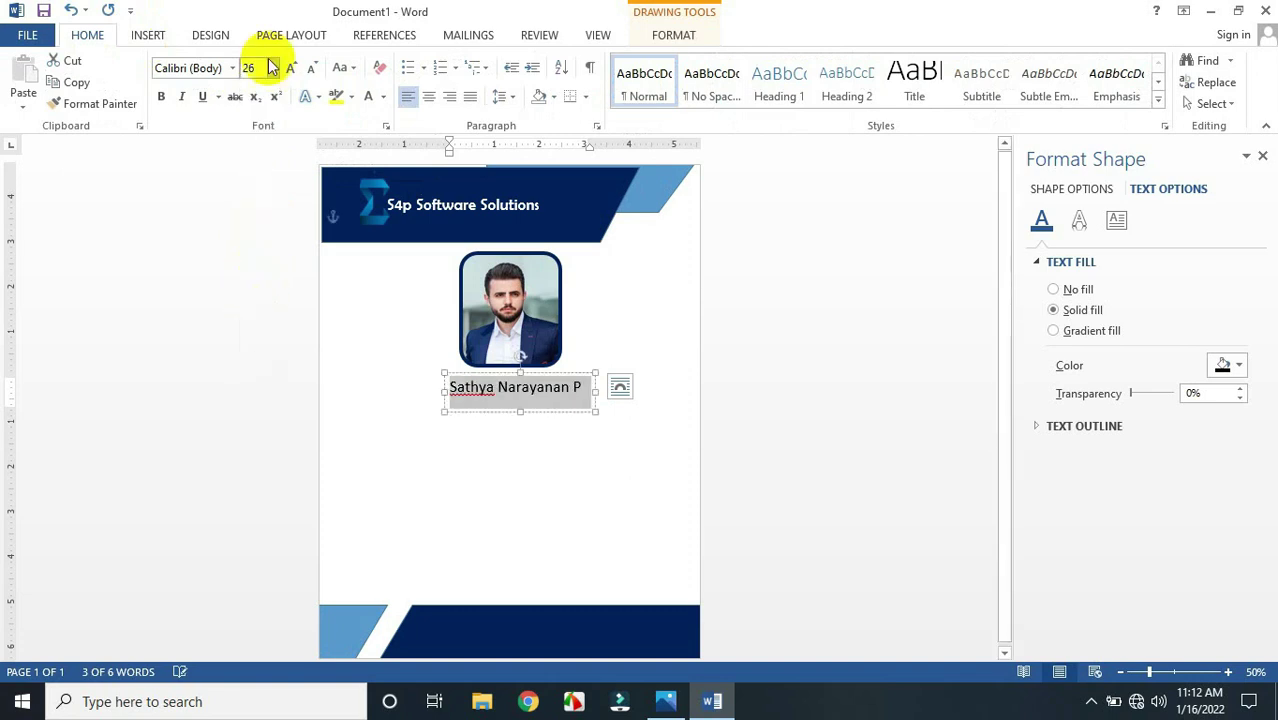
left_click(234, 67)
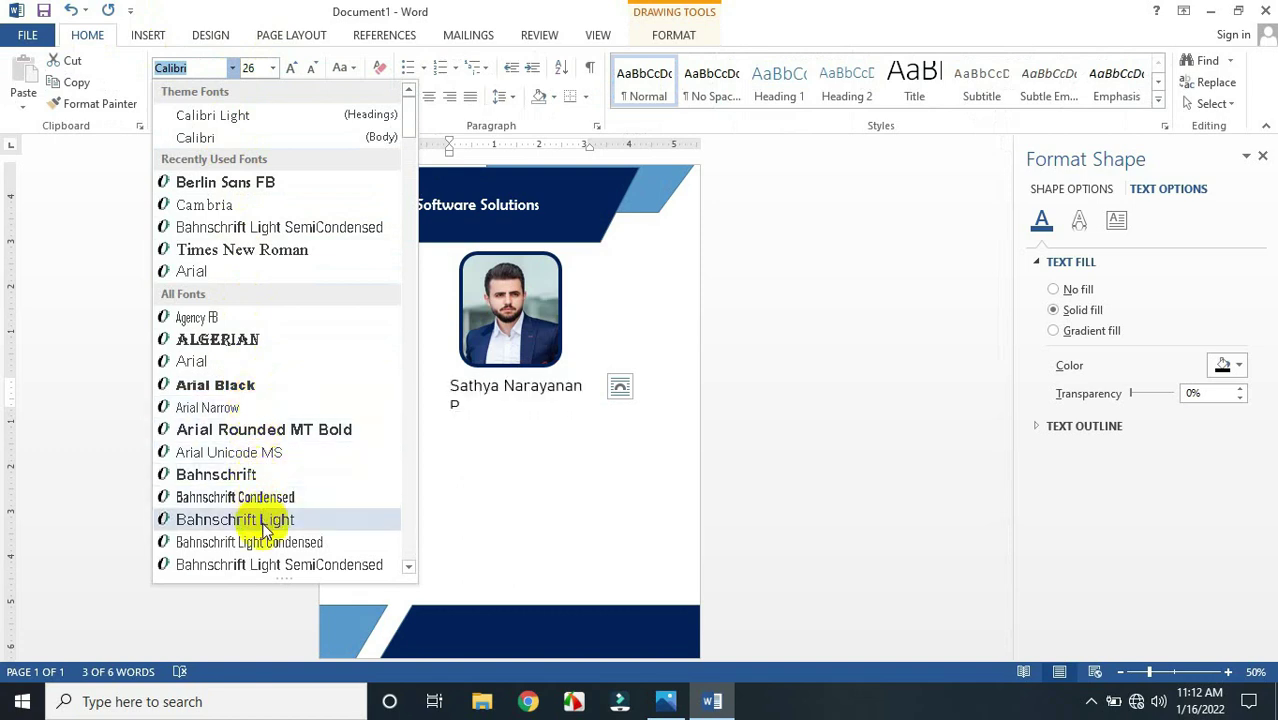
left_click(410, 568)
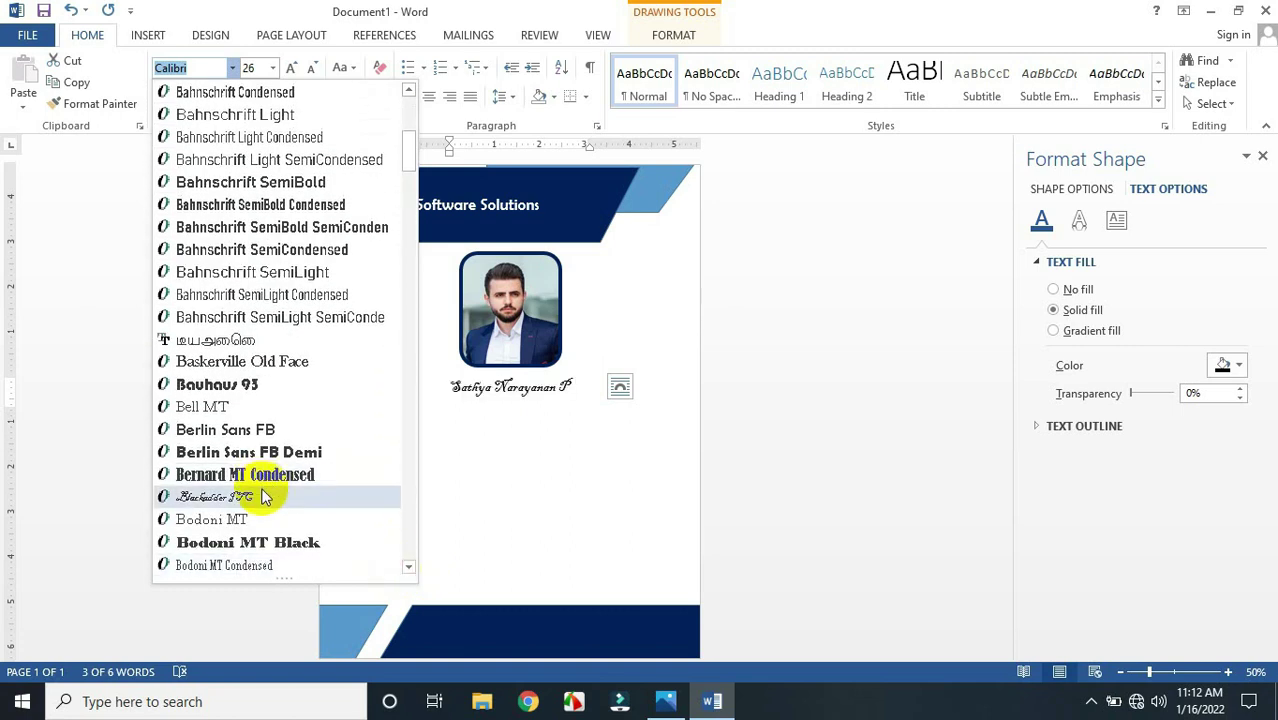
left_click(410, 567)
left_click(412, 565)
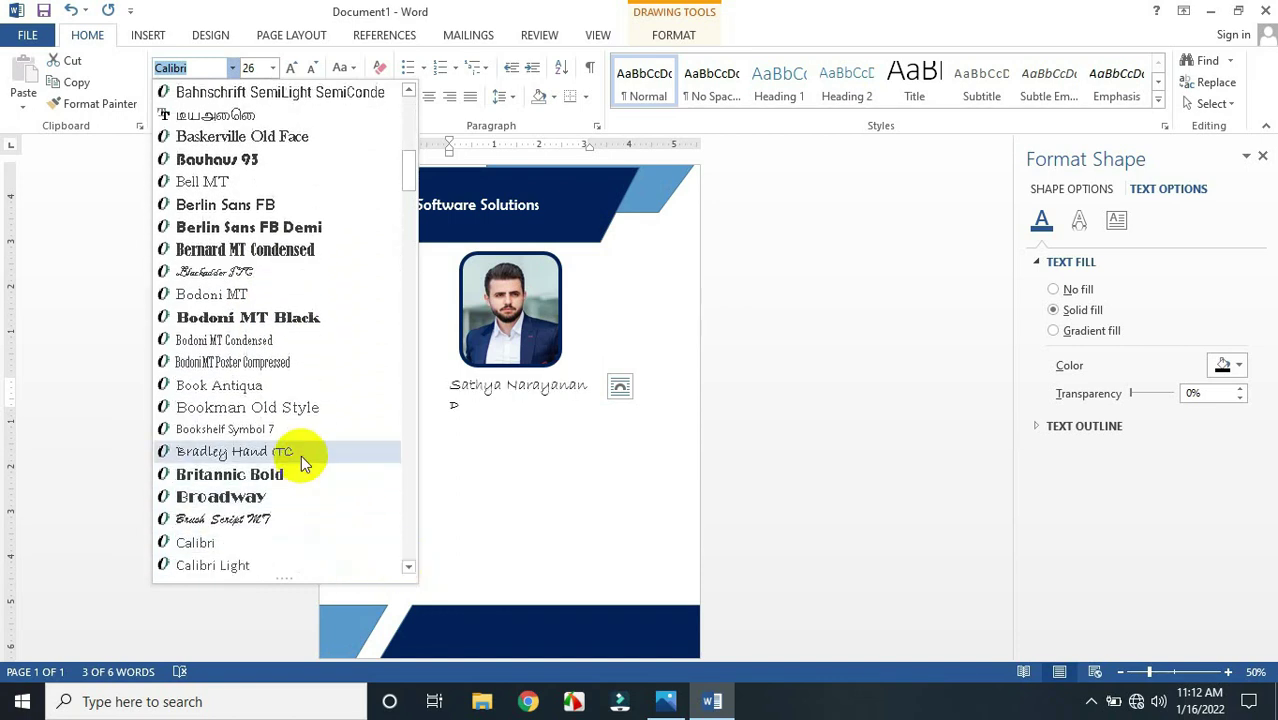
left_click(288, 518)
triple_click(479, 405)
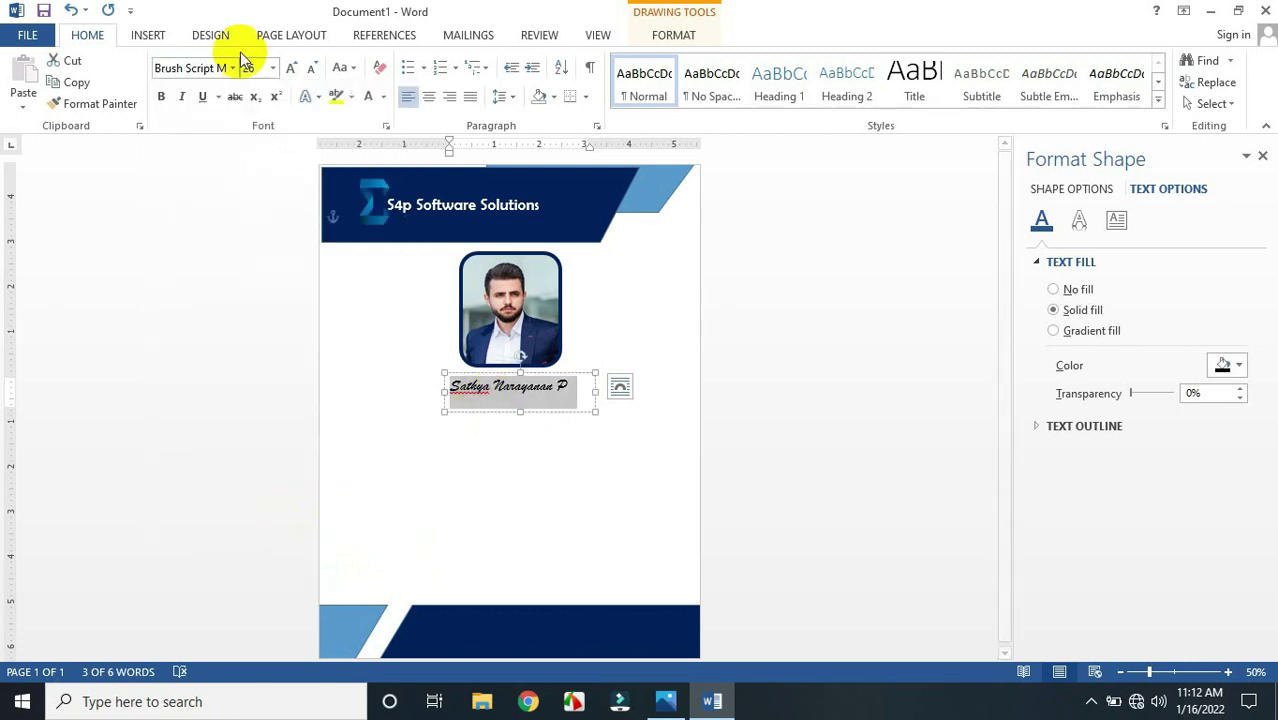
left_click(272, 70)
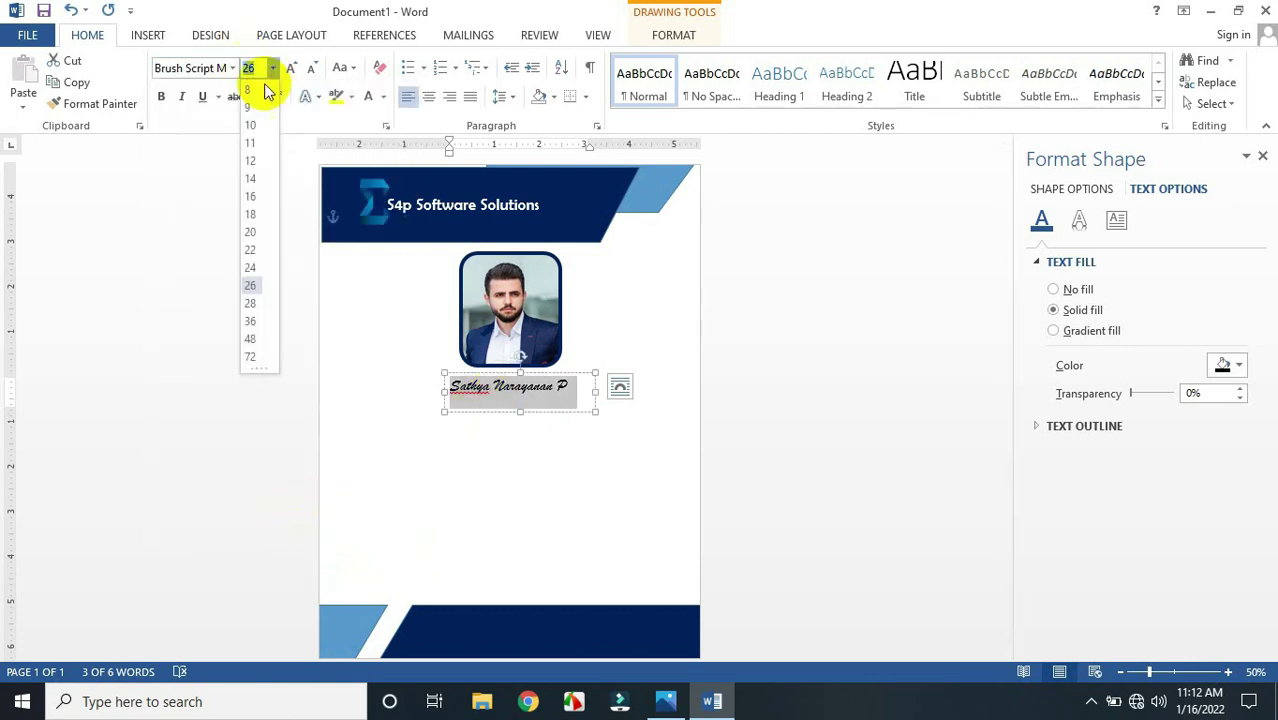
left_click(252, 322)
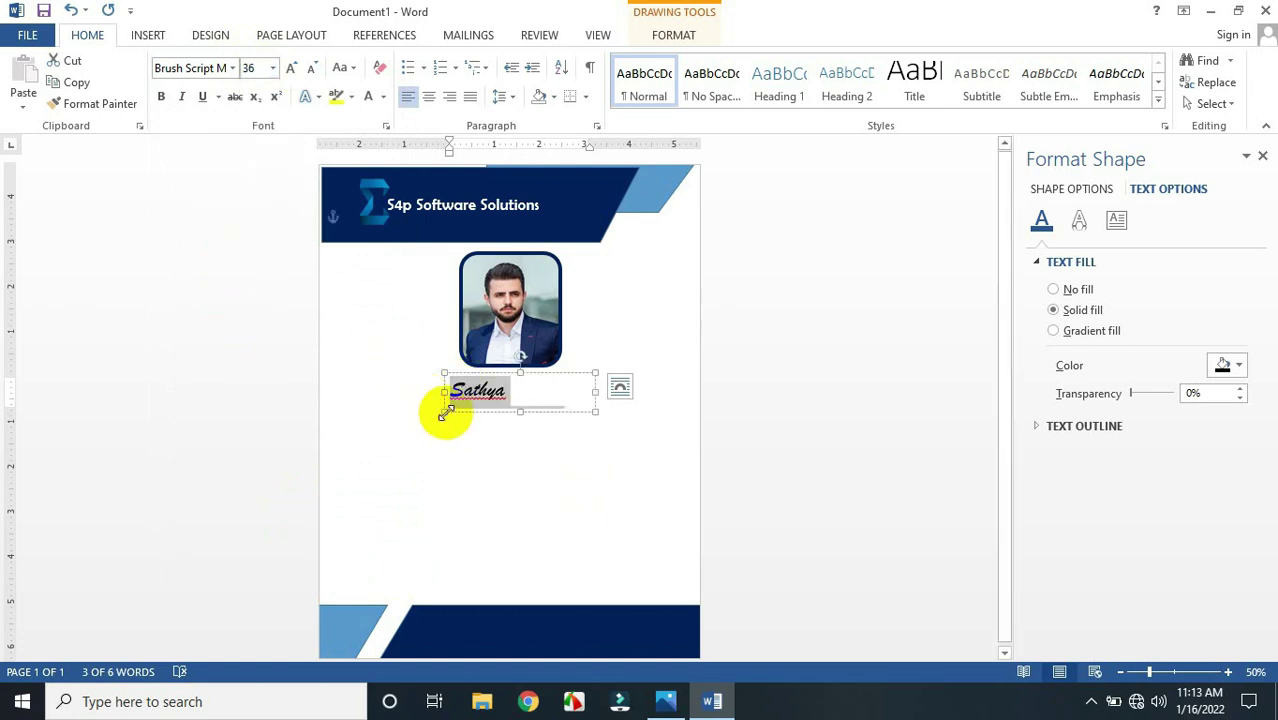
Step: Widen the name box, centre it under the photo, and paste a duplicate of it
left_click_drag(445, 412, 409, 412)
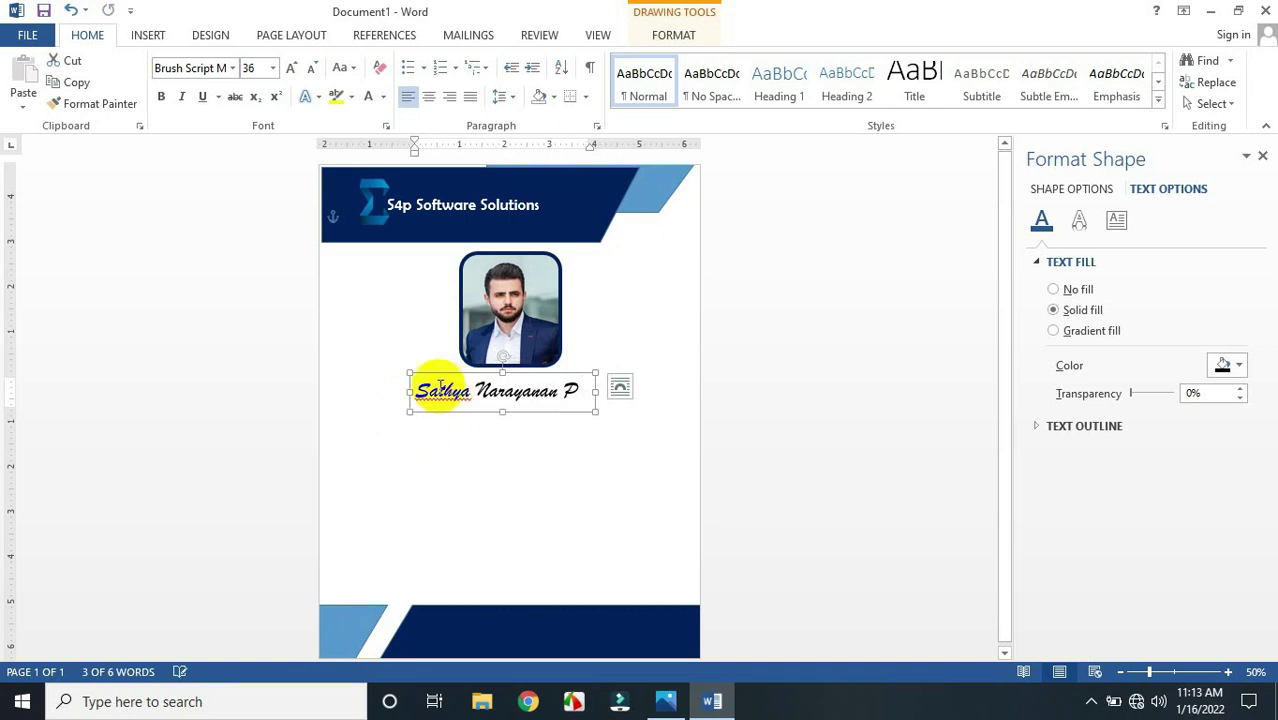
left_click_drag(444, 372, 463, 372)
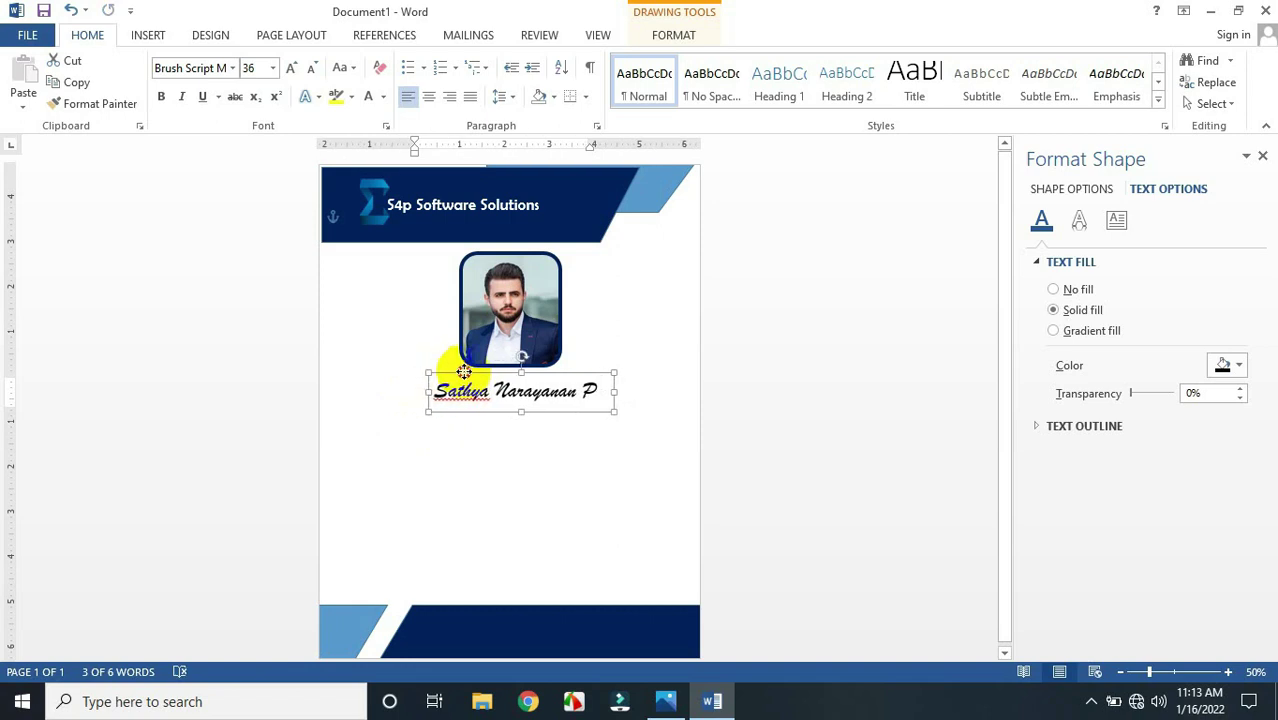
left_click(511, 465)
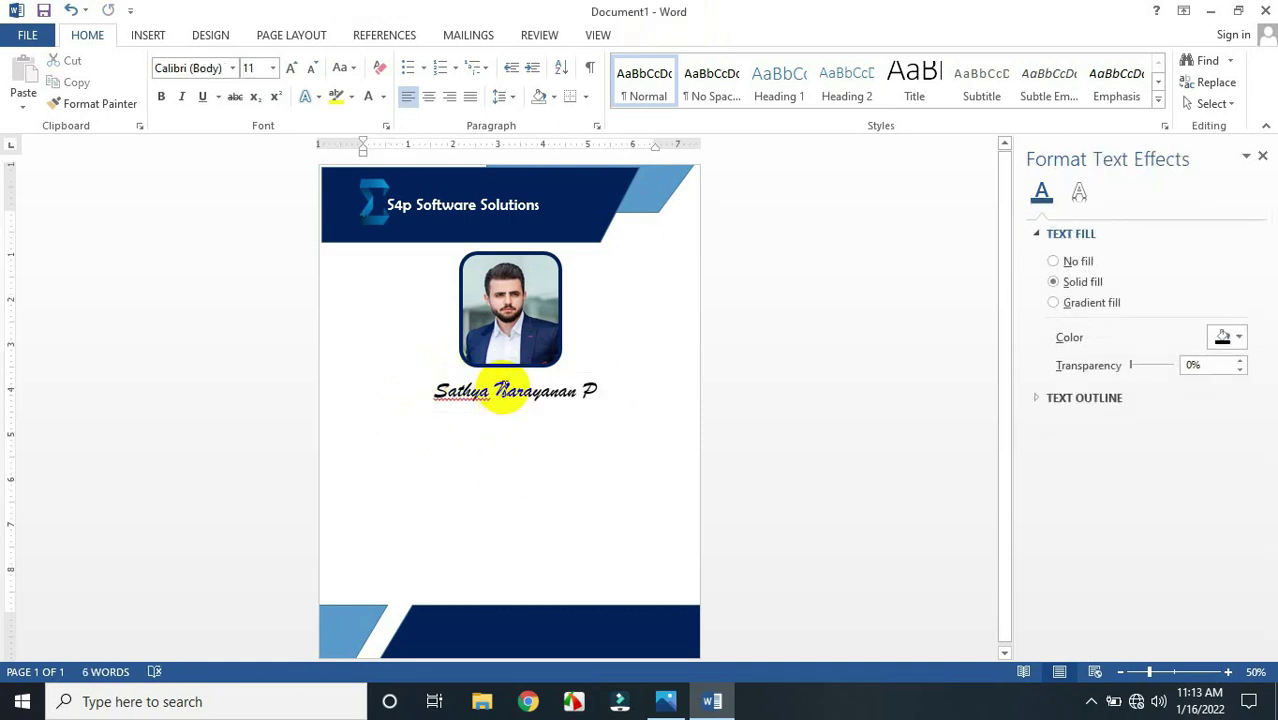
left_click(506, 390)
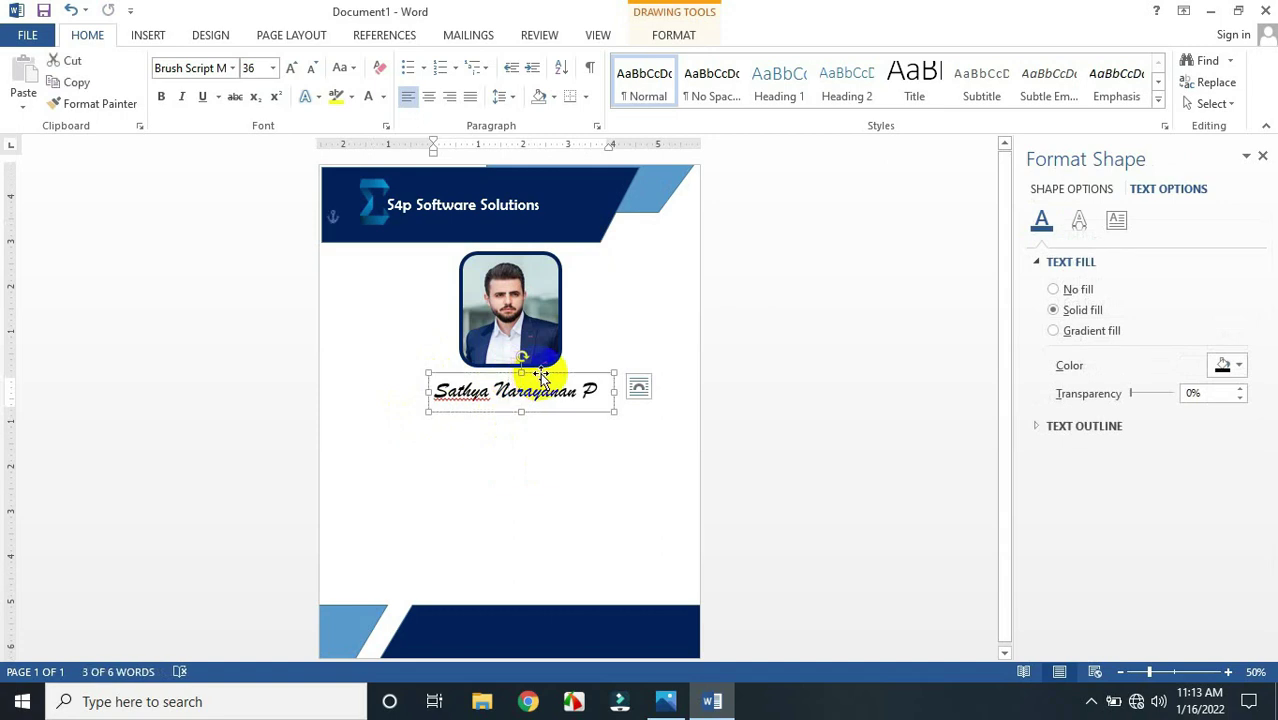
key("ctrl+c")
key("ctrl+v")
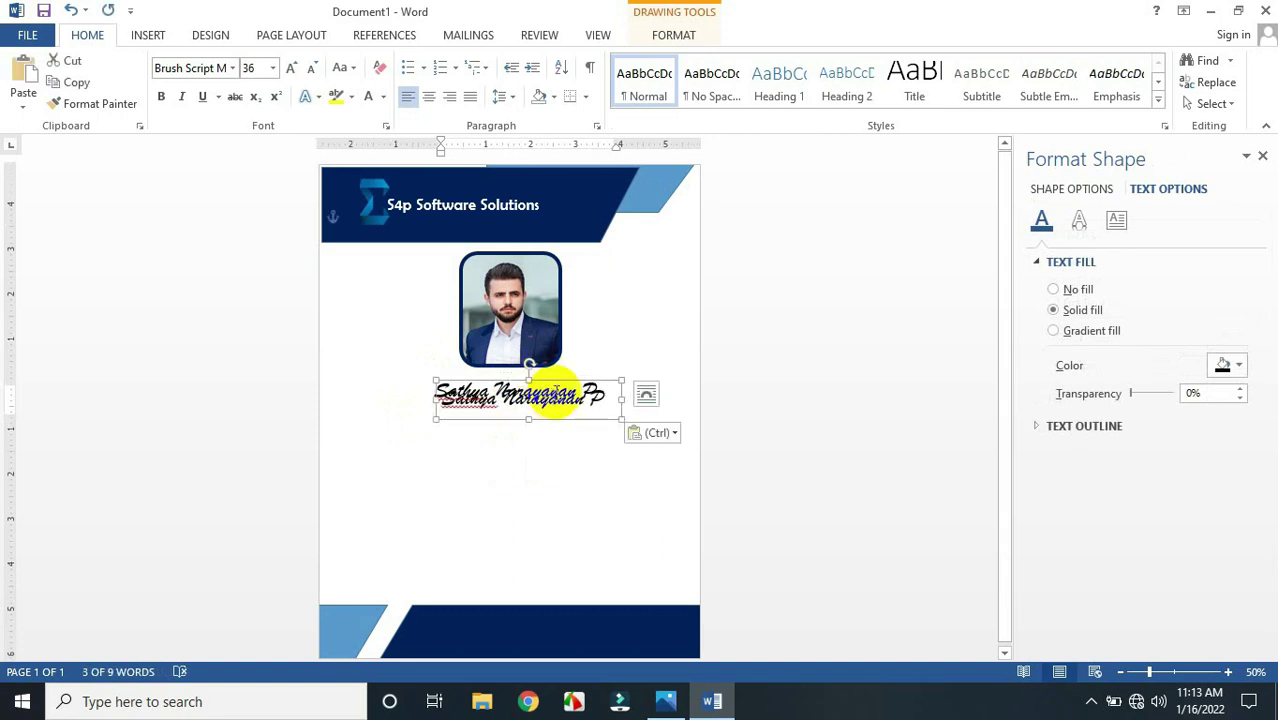
Step: Move the duplicated name box below the name and retype it as the job title
left_click_drag(489, 424, 484, 451)
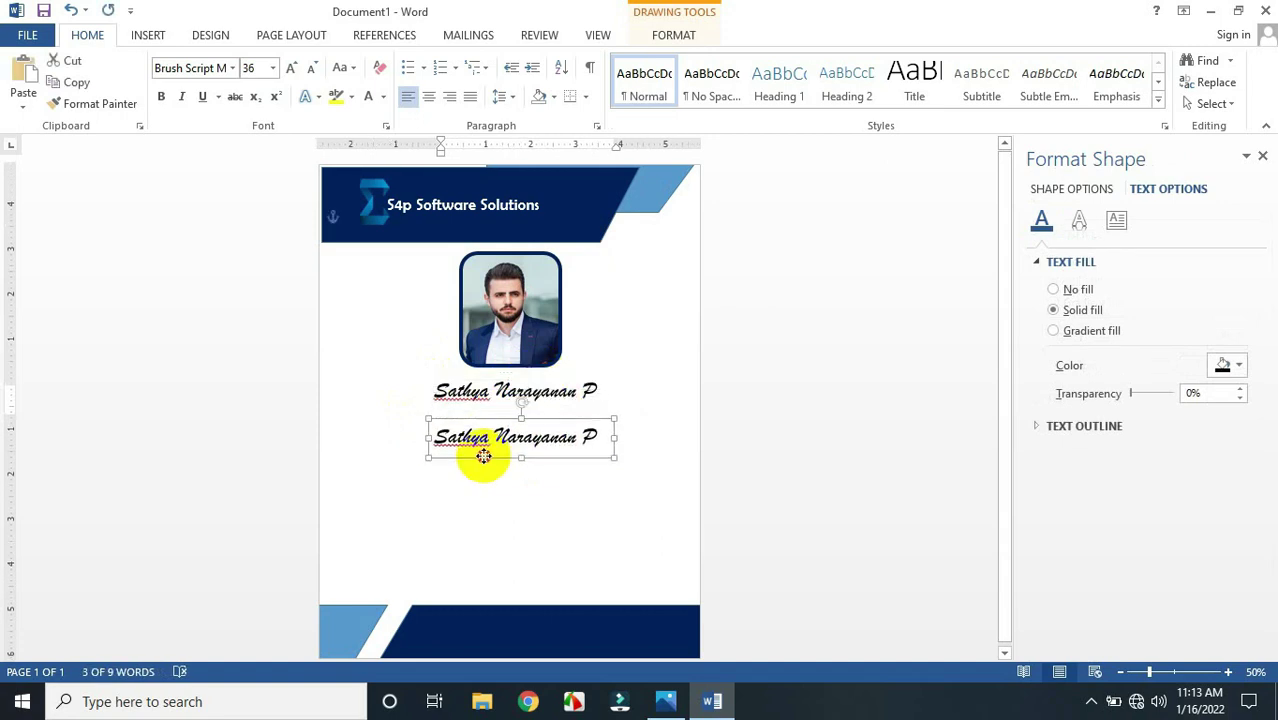
left_click_drag(599, 428, 434, 420)
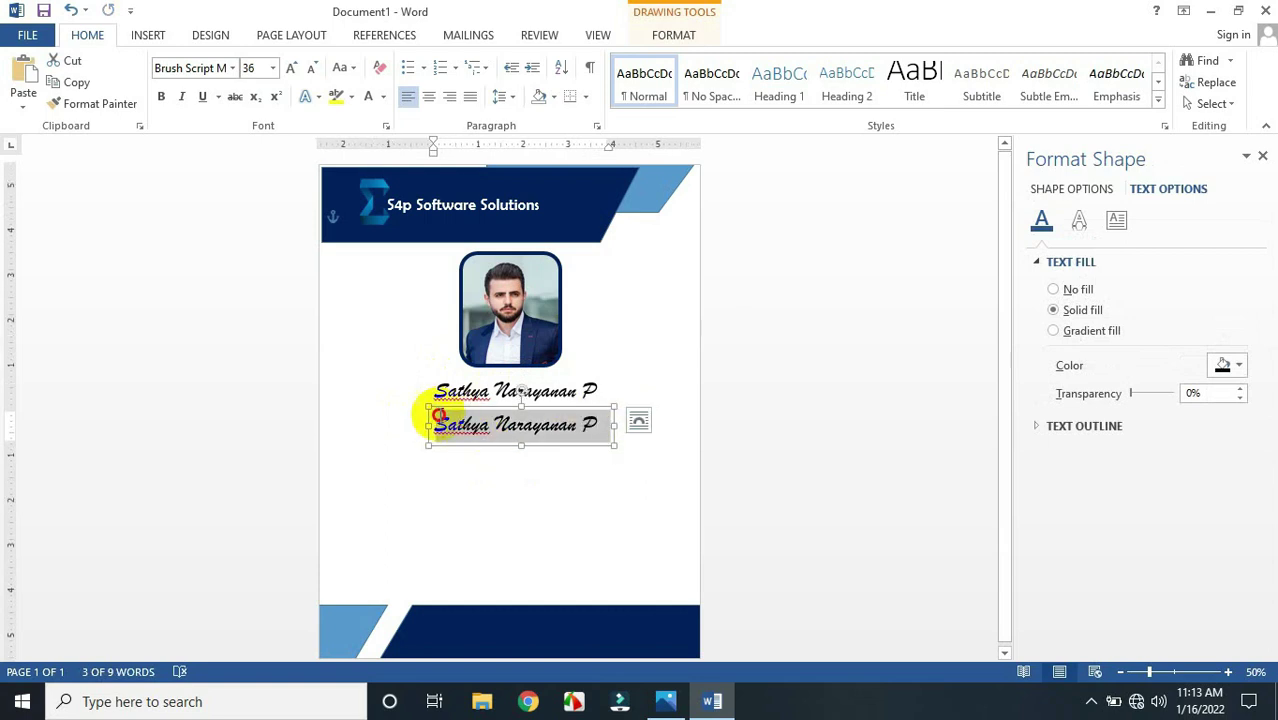
type("Poject manager & Tech")
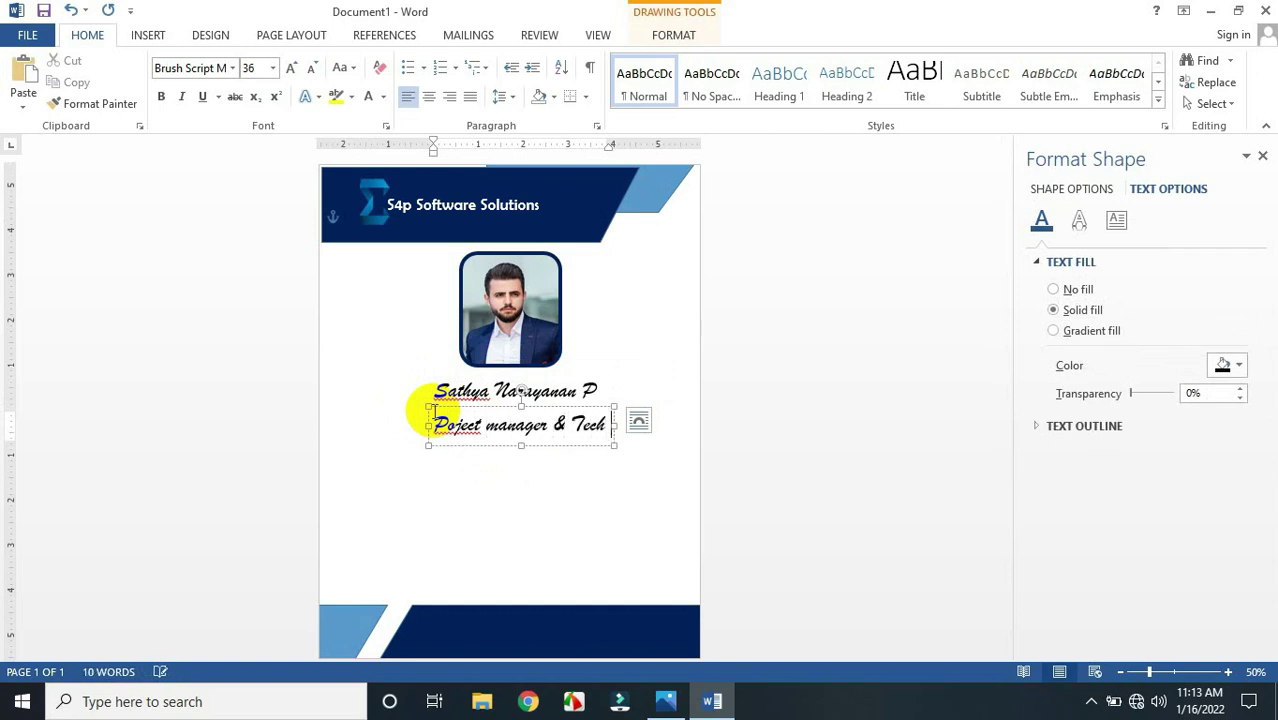
key("Return")
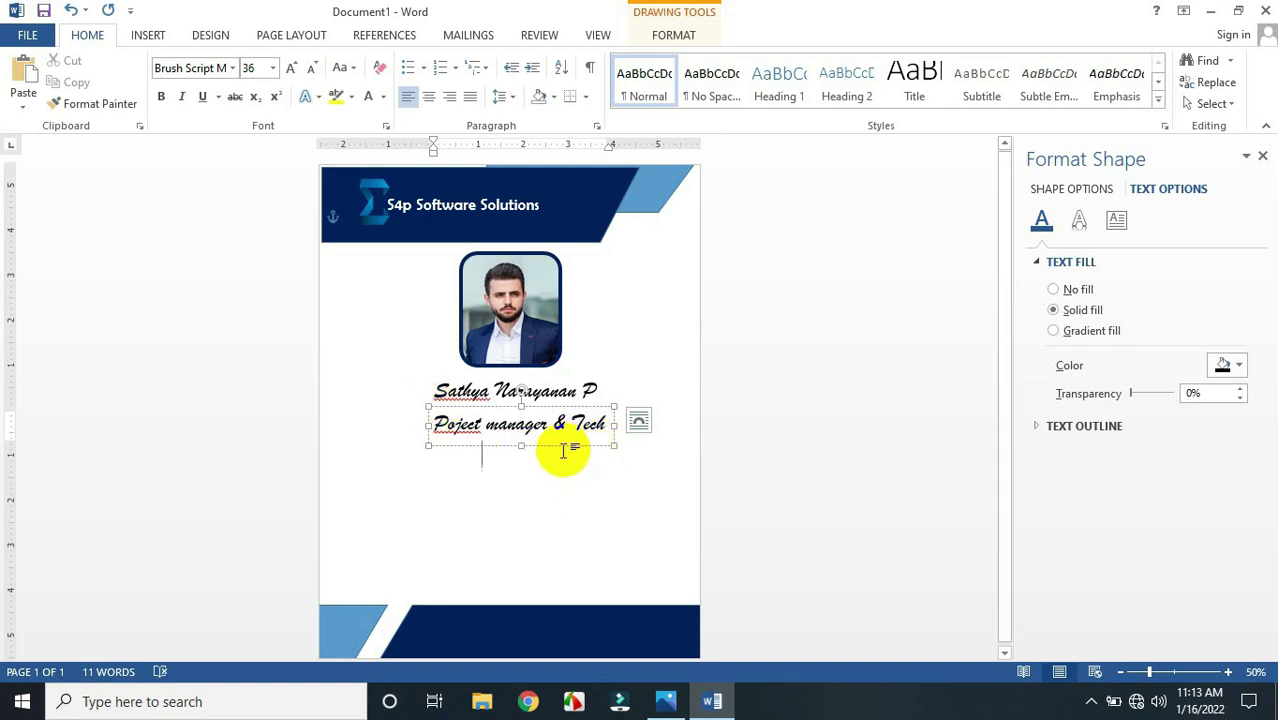
Step: Set the job-title text to 18 pt Calibri Light
key("ctrl+a")
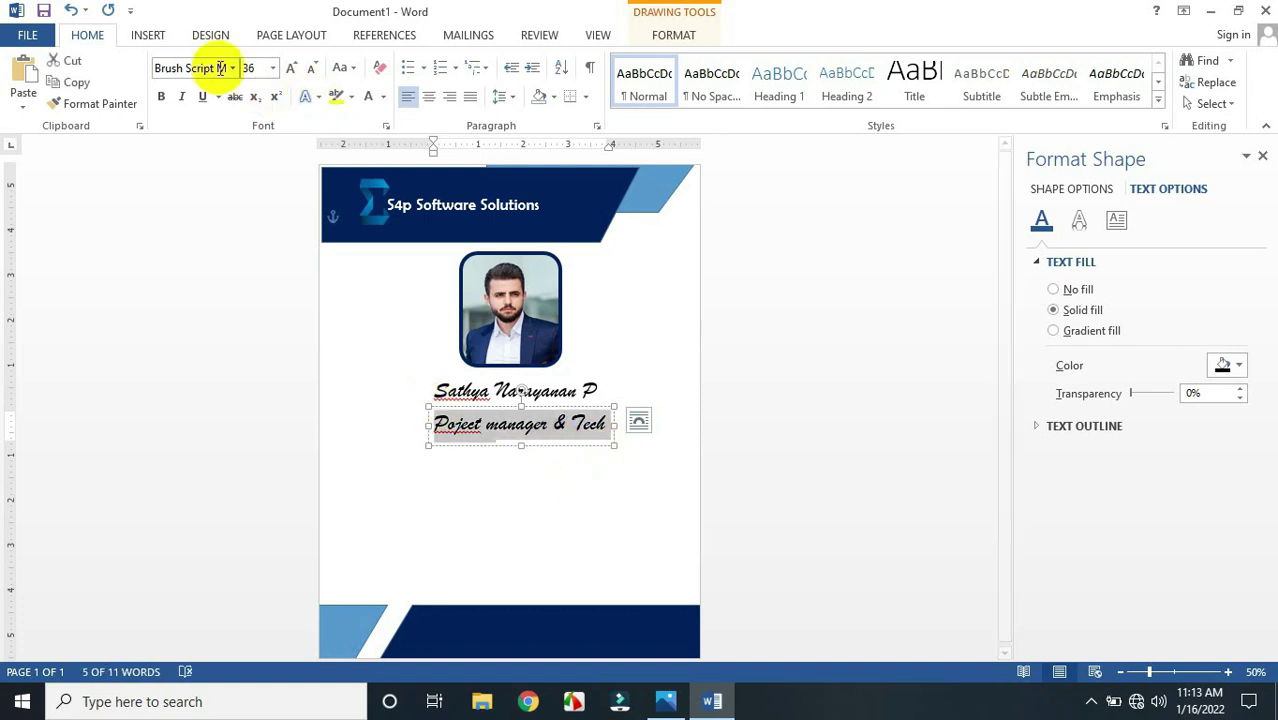
left_click(273, 68)
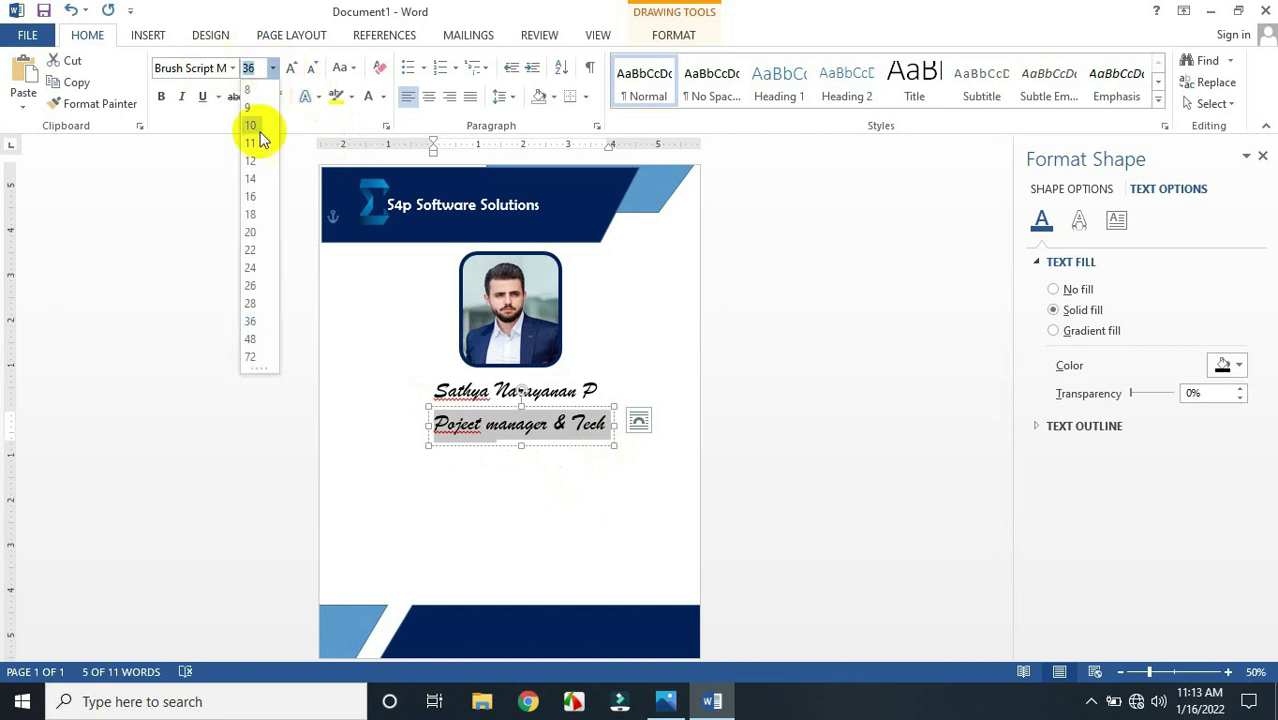
left_click(259, 214)
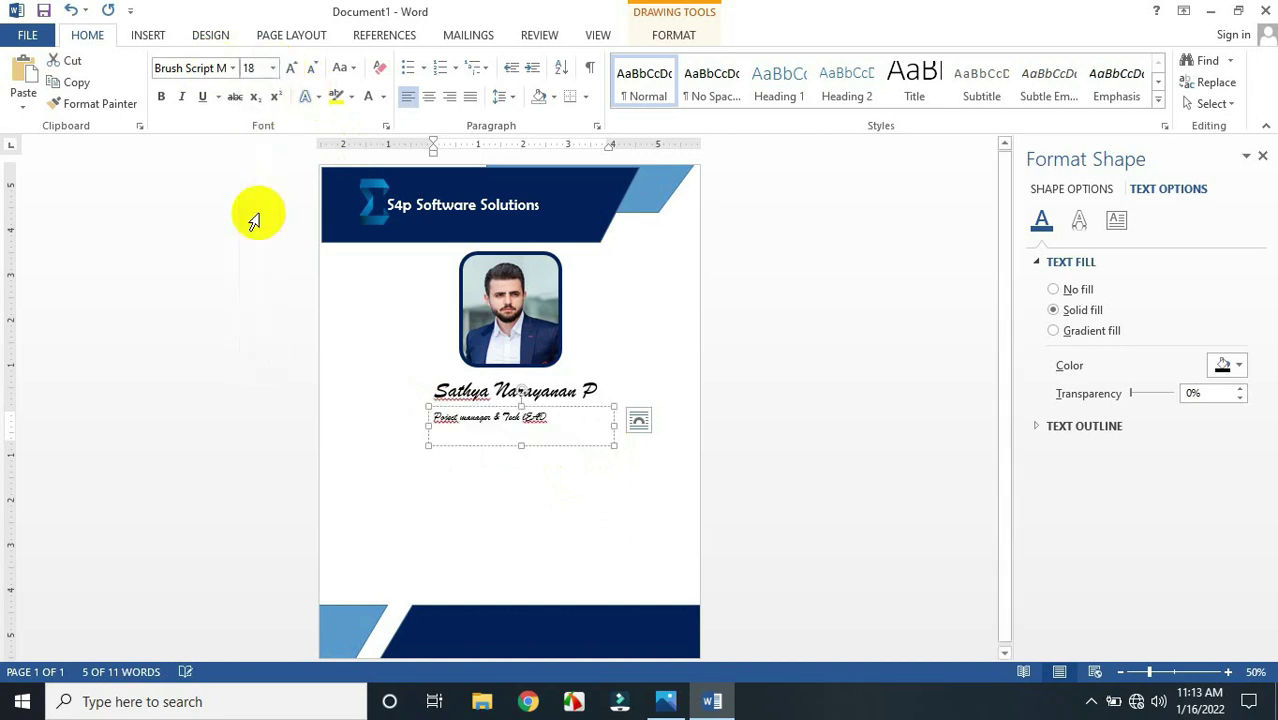
left_click(232, 69)
left_click(213, 115)
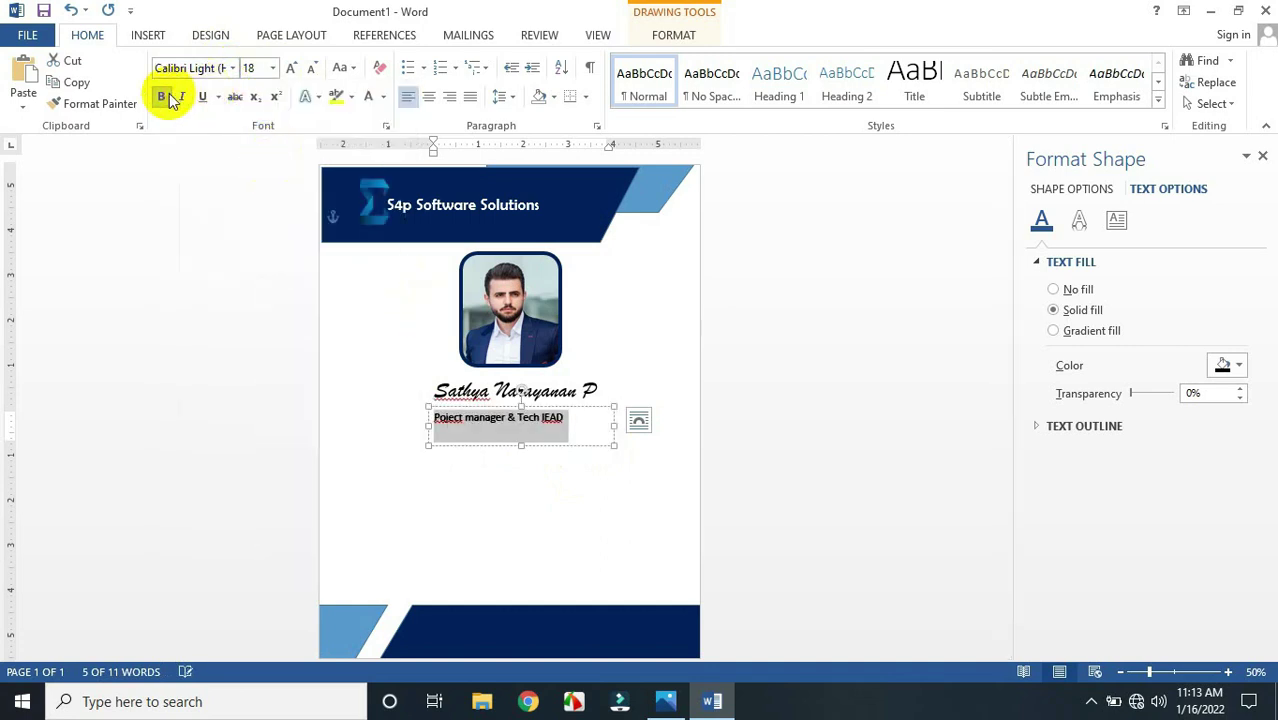
Step: Fix the typos in the title, correcting 'IEAD' and 'Poject' to read 'Project manager & Tech Lead'
double_click(560, 417)
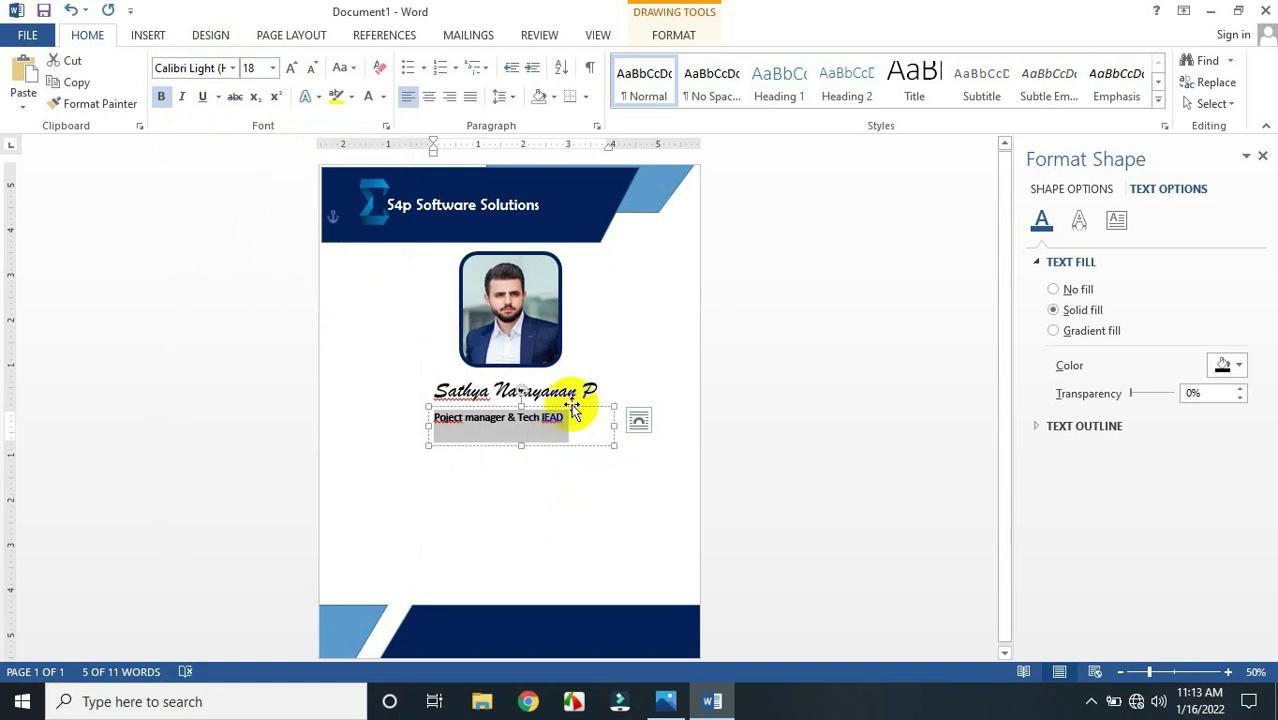
left_click(570, 421)
key("BackSpace")
key("BackSpace")
type("Lead")
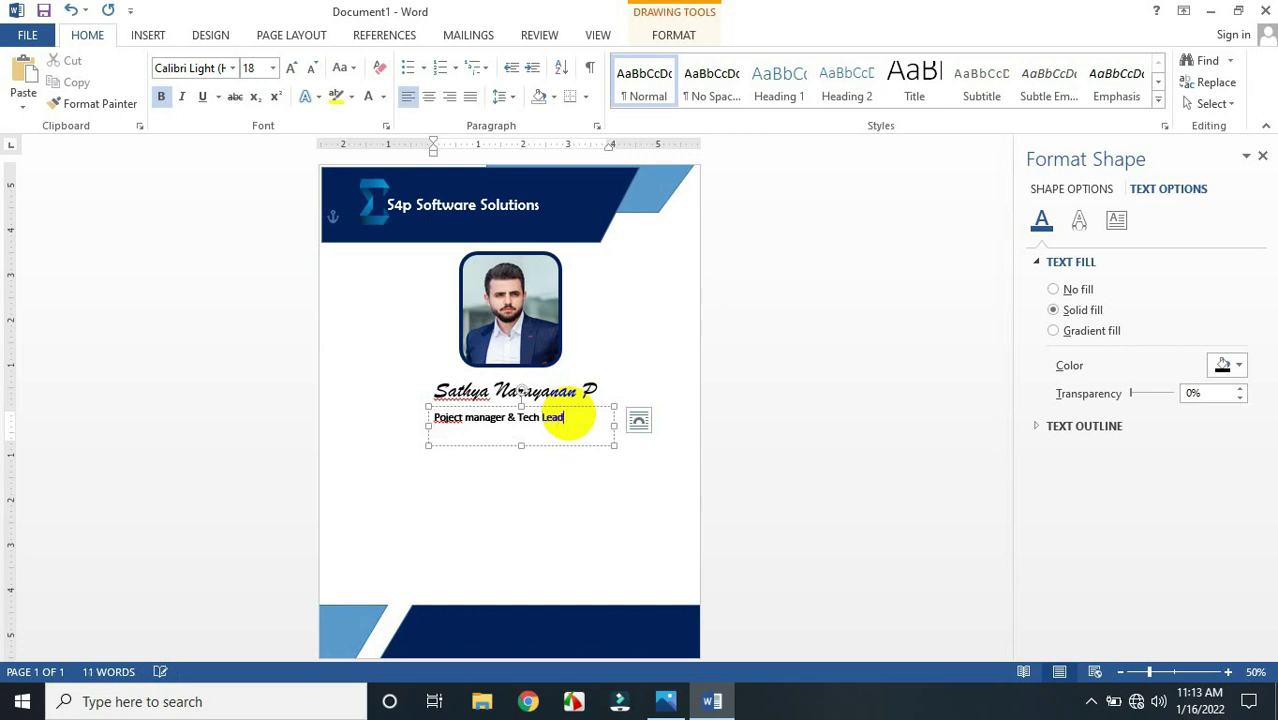
right_click(447, 417)
left_click(518, 455)
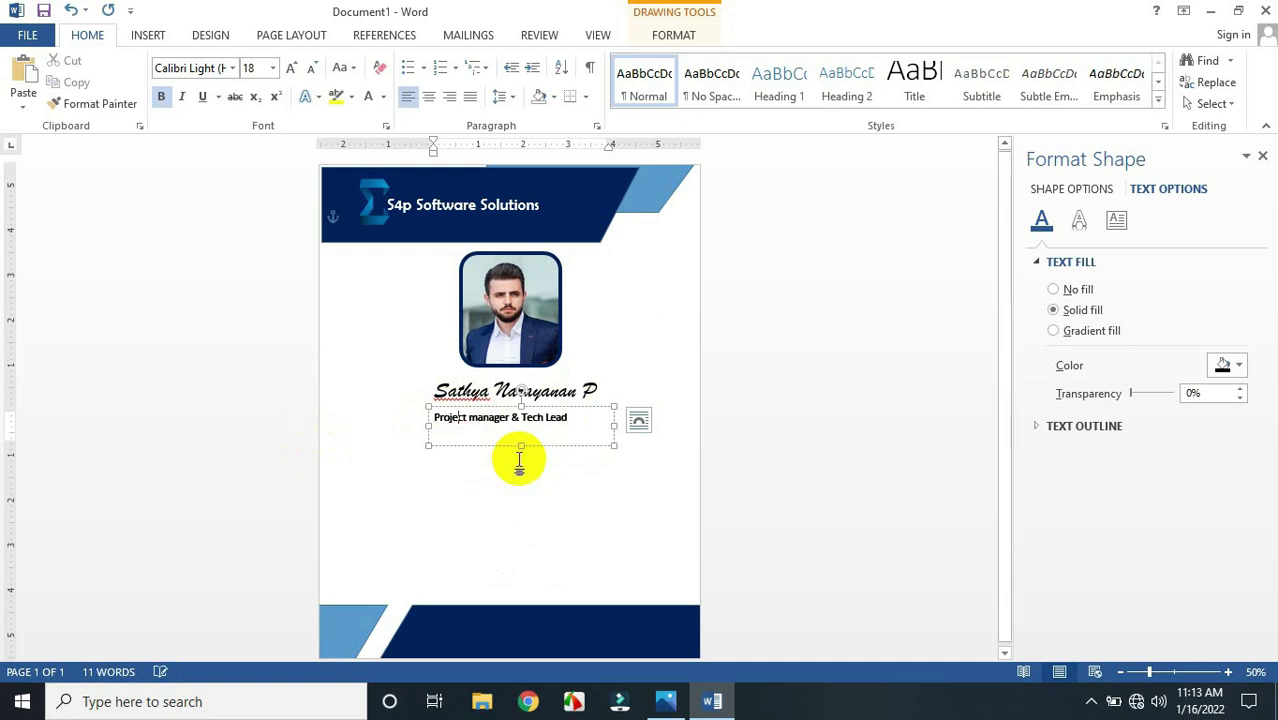
Step: Colour the job title light grey and nudge its box into position
left_click_drag(498, 409, 511, 410)
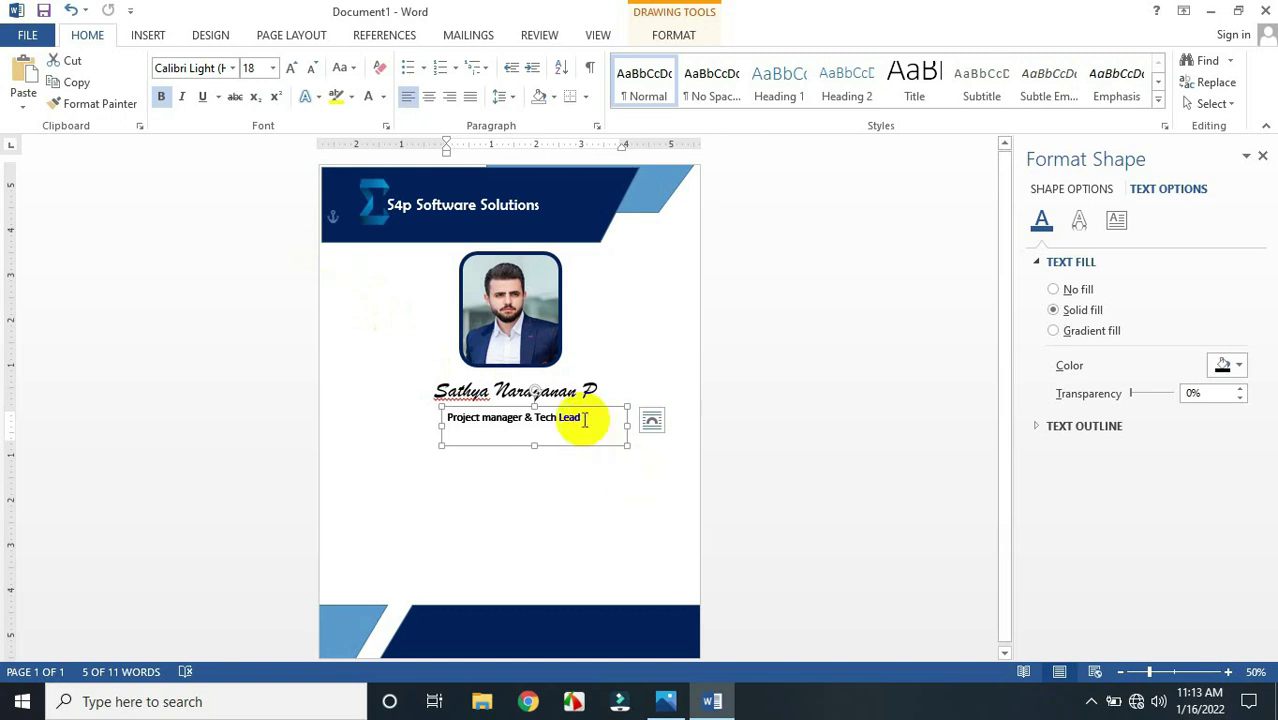
left_click_drag(585, 419, 436, 419)
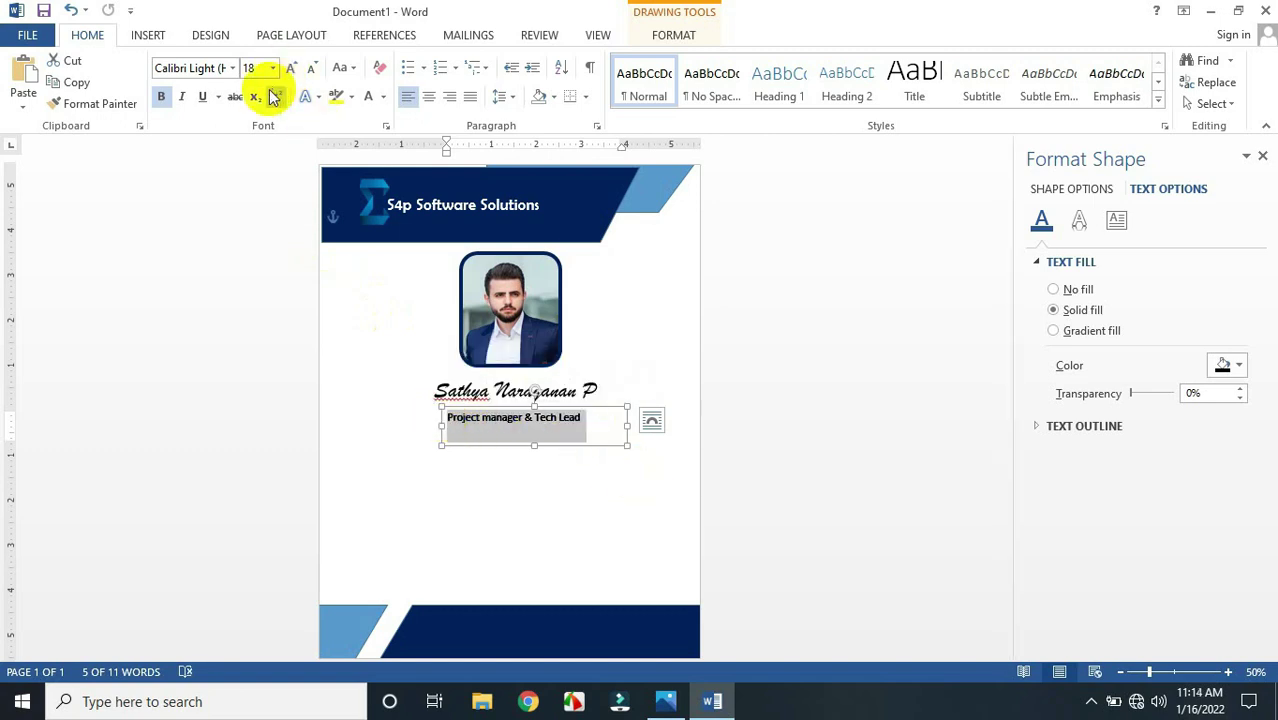
left_click(382, 96)
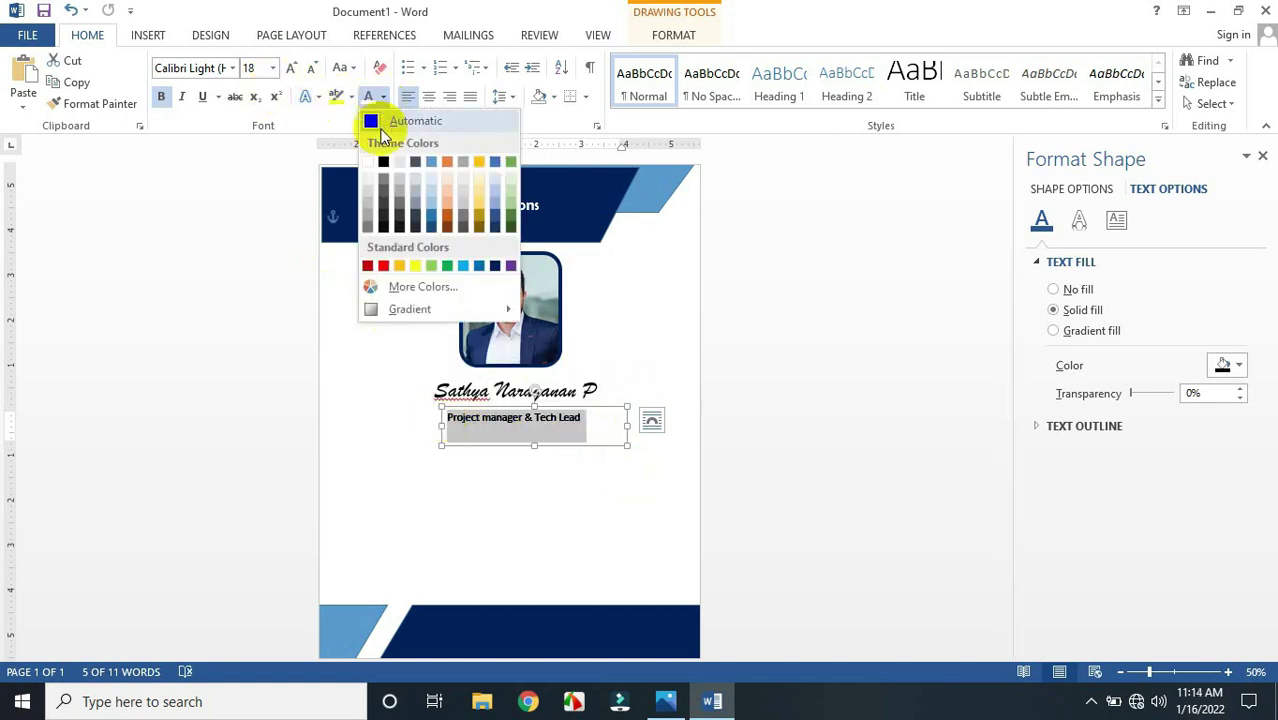
left_click(368, 225)
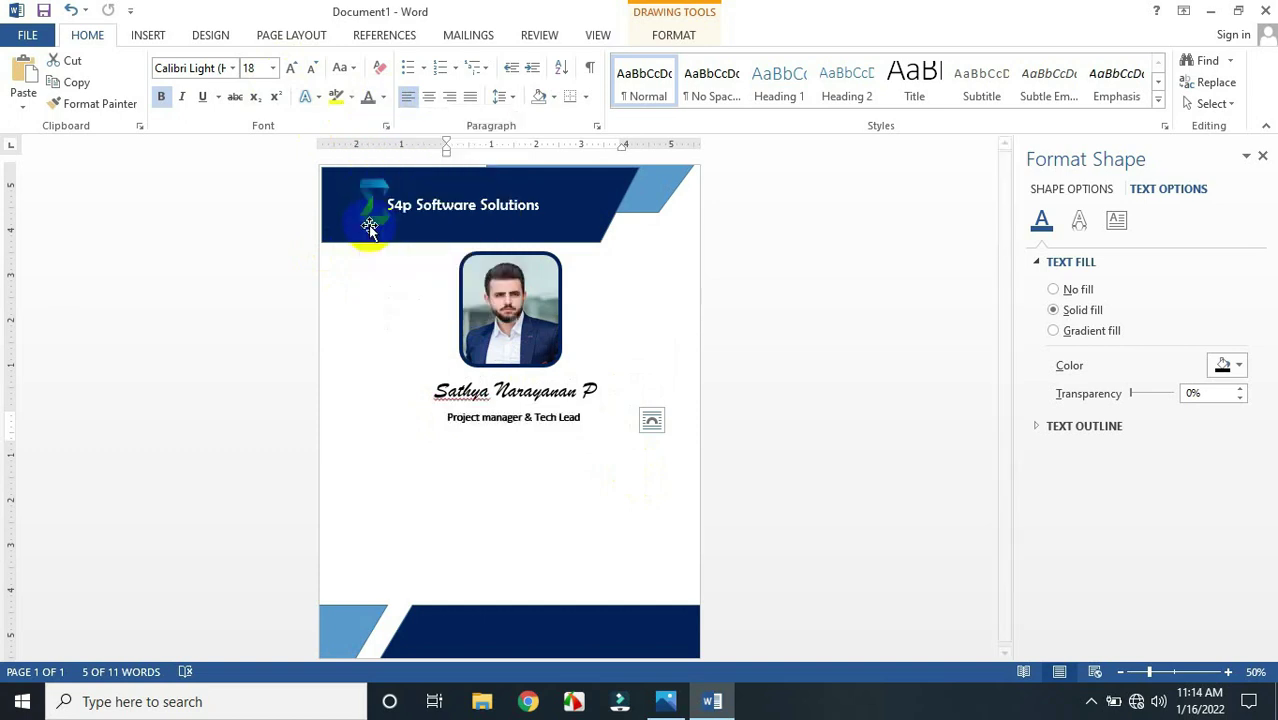
left_click_drag(483, 409, 483, 404)
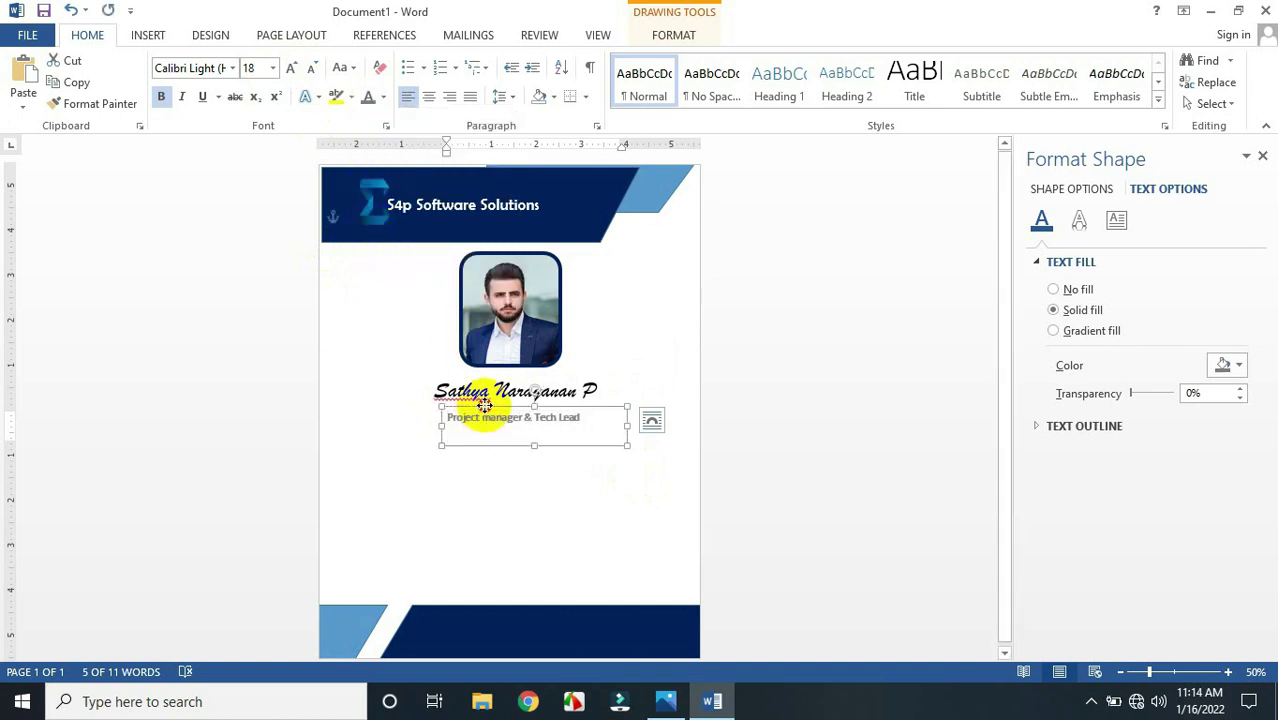
left_click(484, 514)
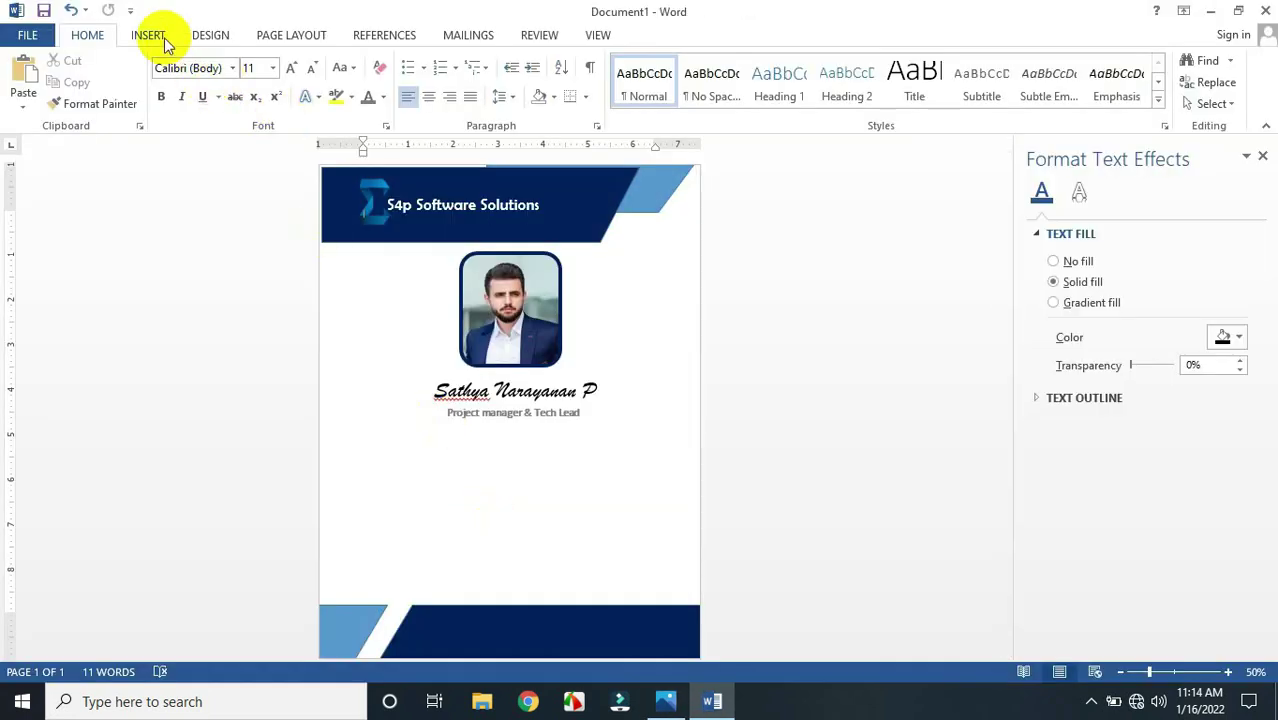
Step: Draw a horizontal straight line below the job title
left_click(164, 37)
left_click(258, 100)
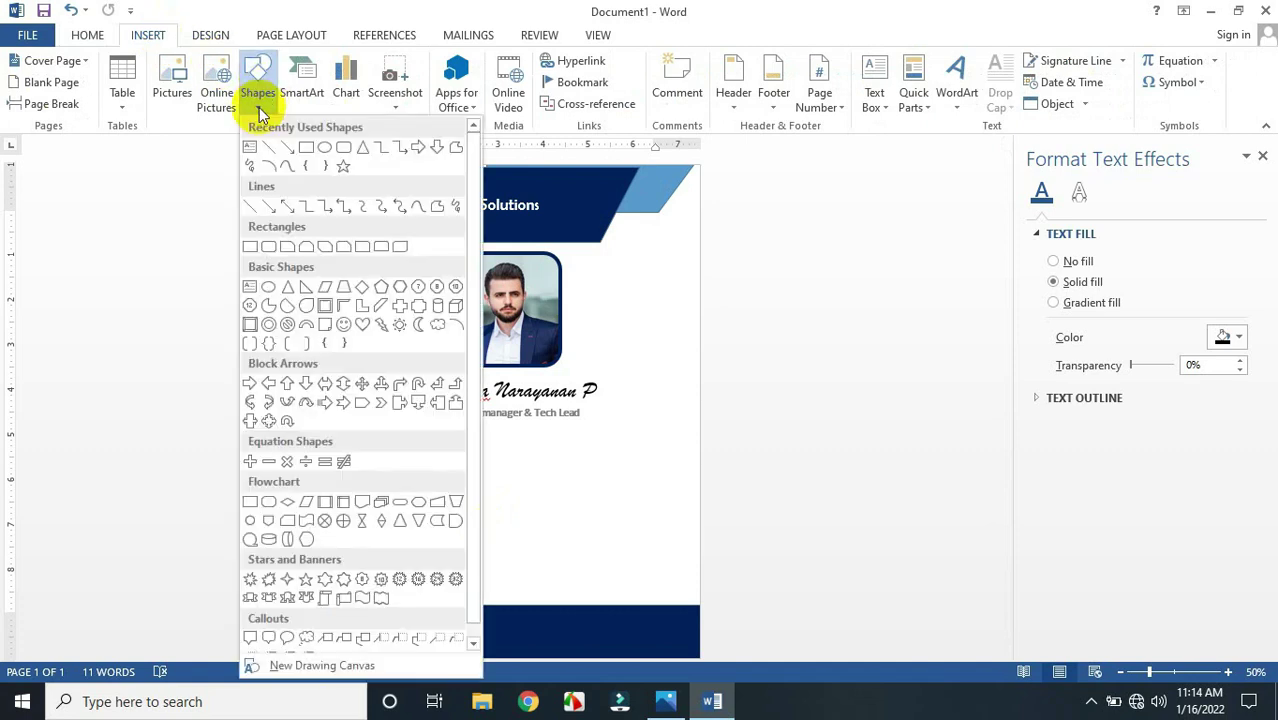
left_click(250, 205)
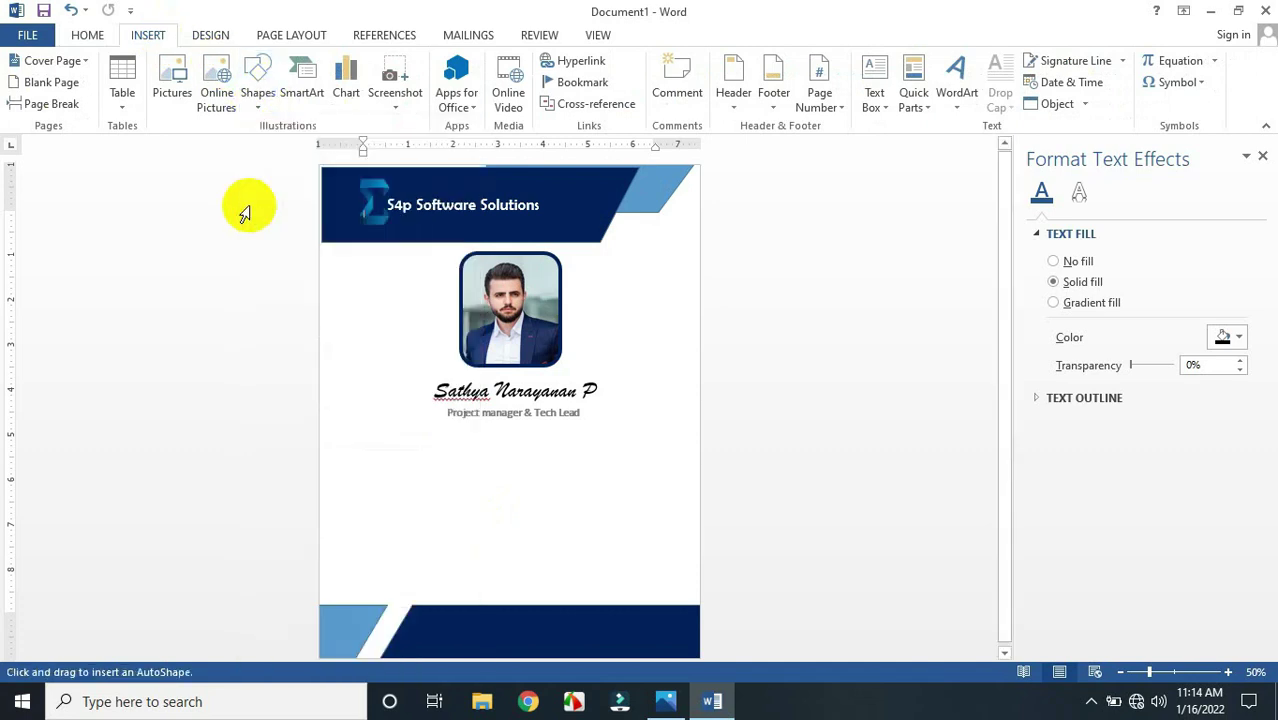
left_click_drag(460, 447, 582, 446)
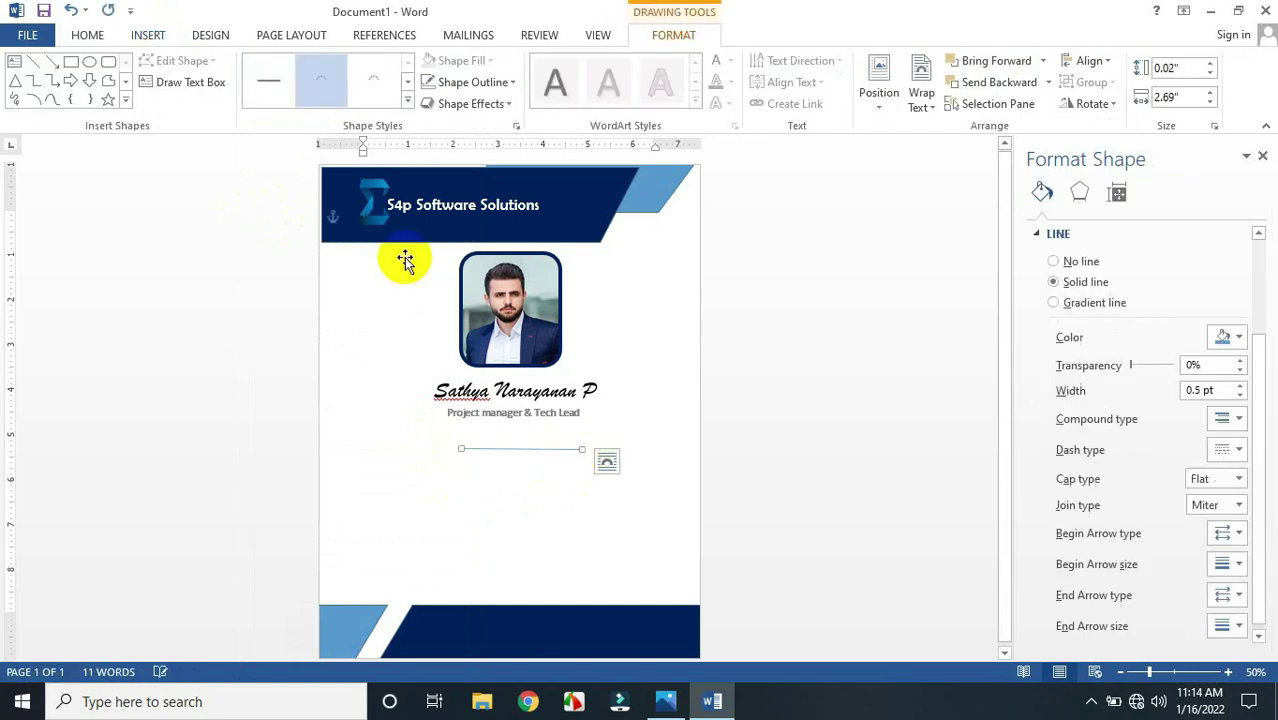
Step: Style the divider as a dark-blue 6 pt line
left_click(408, 104)
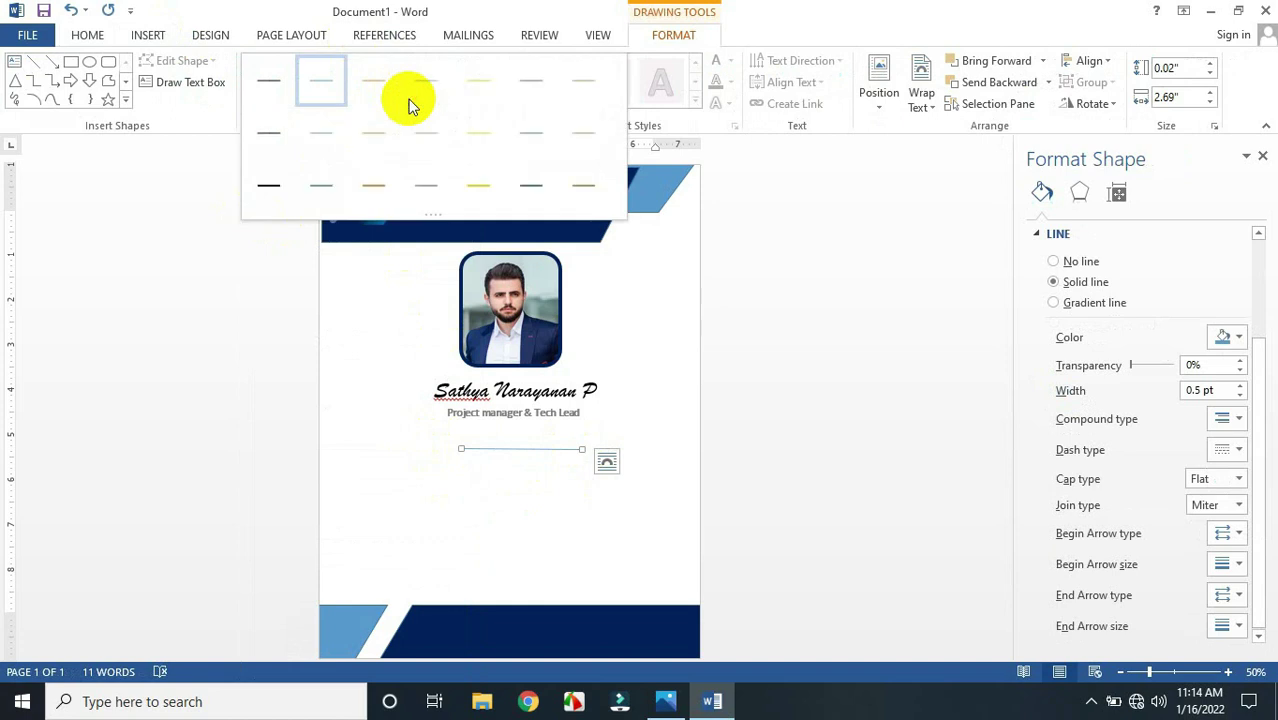
left_click(288, 187)
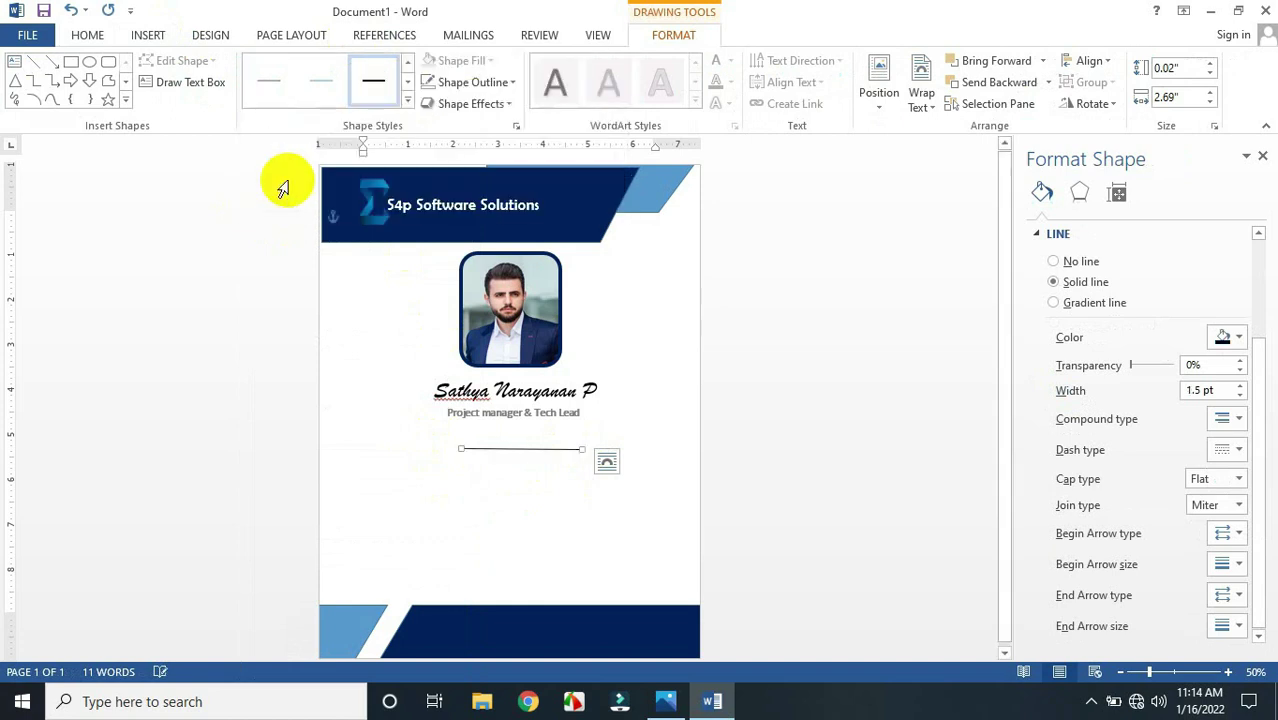
left_click(510, 82)
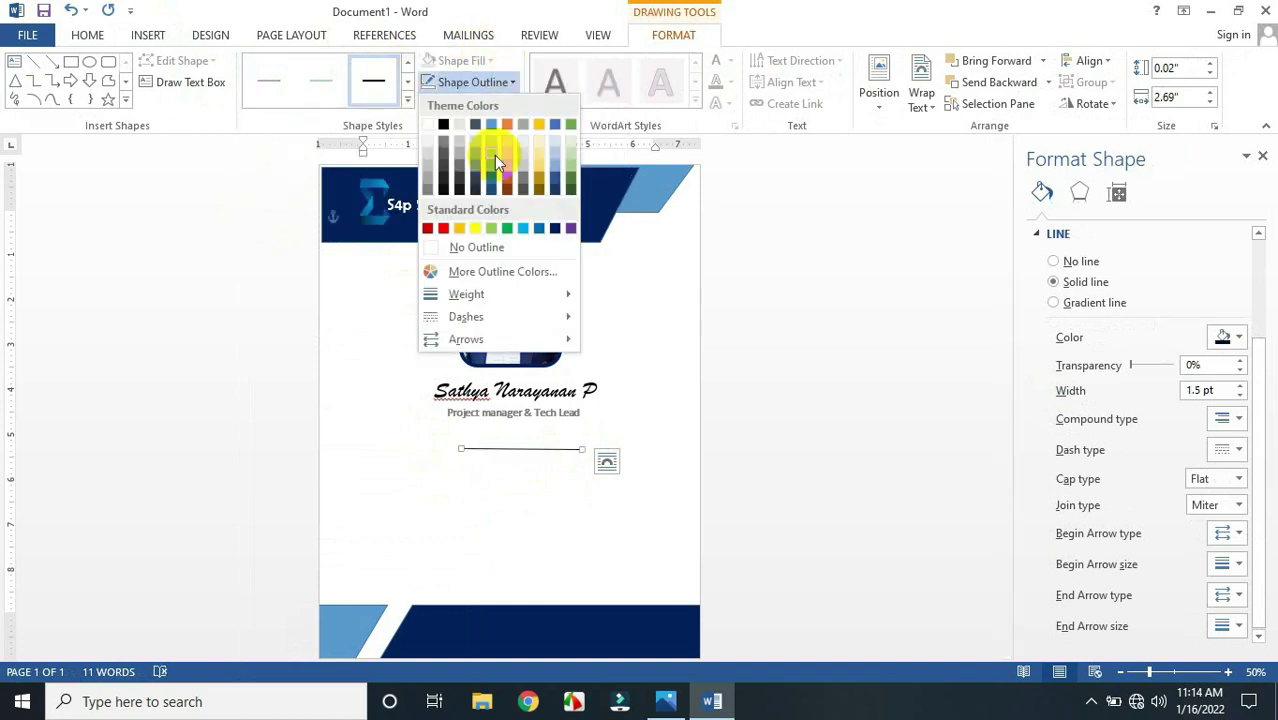
left_click(553, 230)
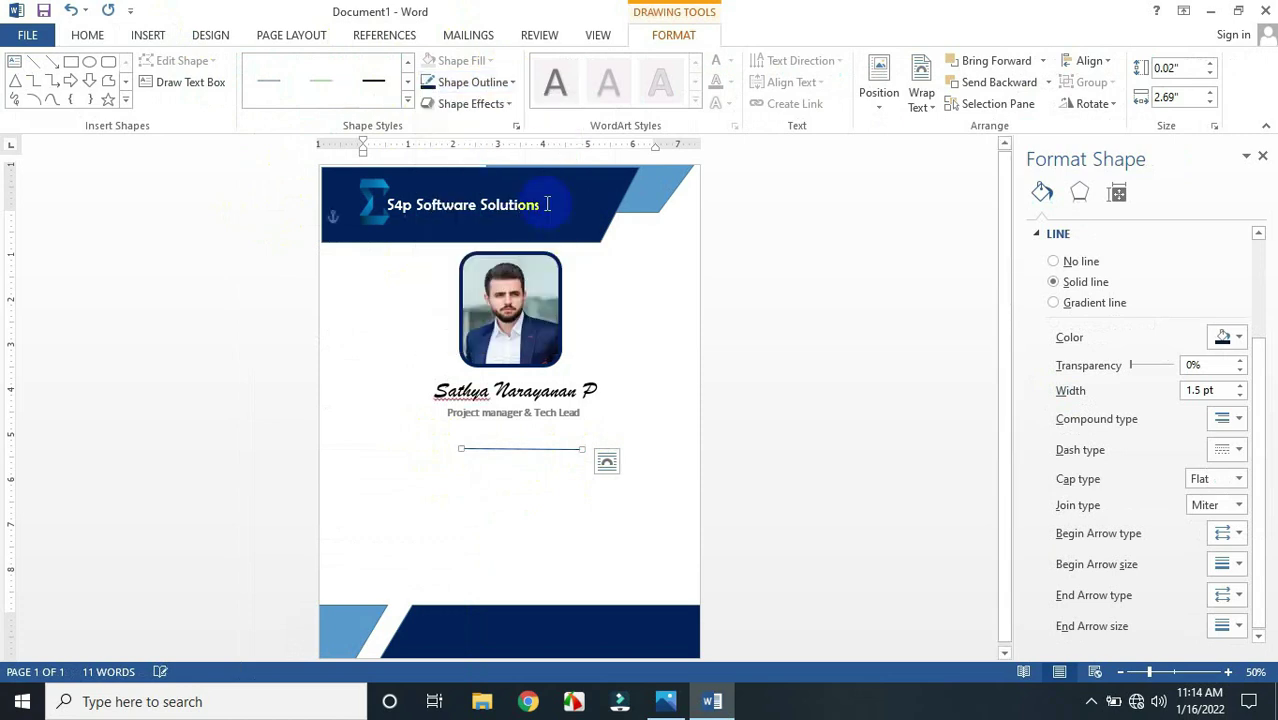
left_click(511, 81)
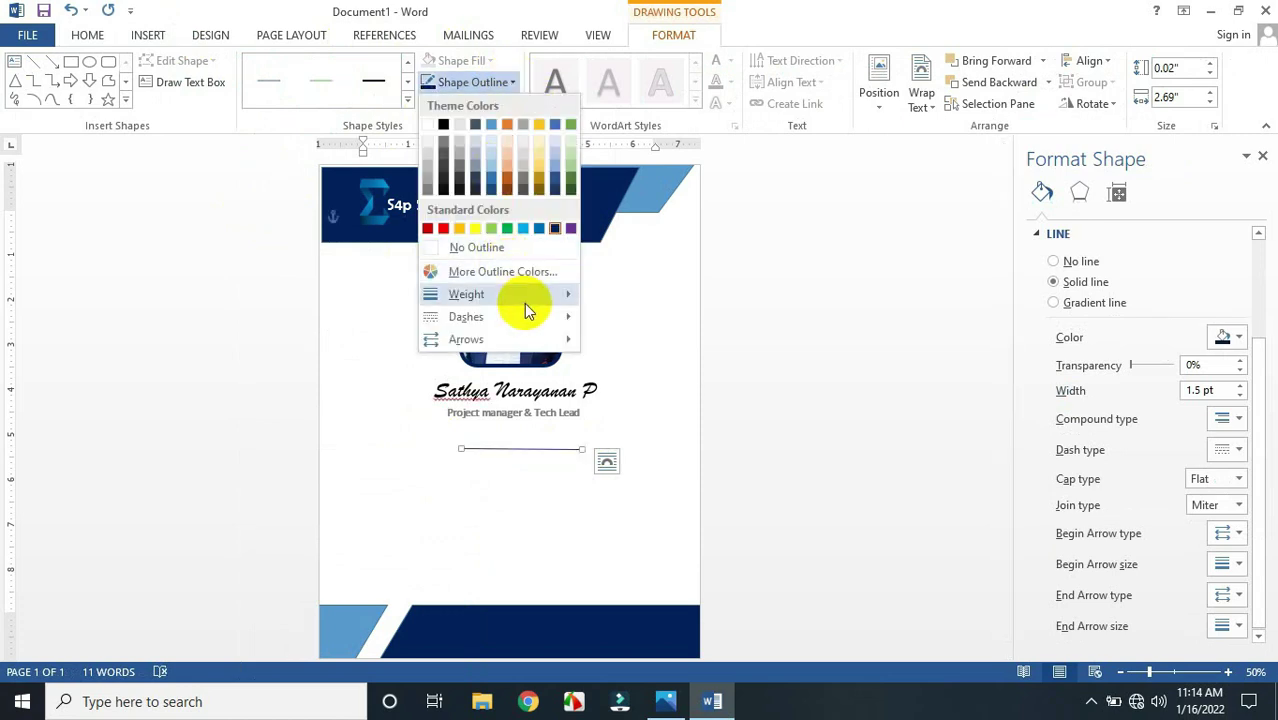
mouse_move(466, 294)
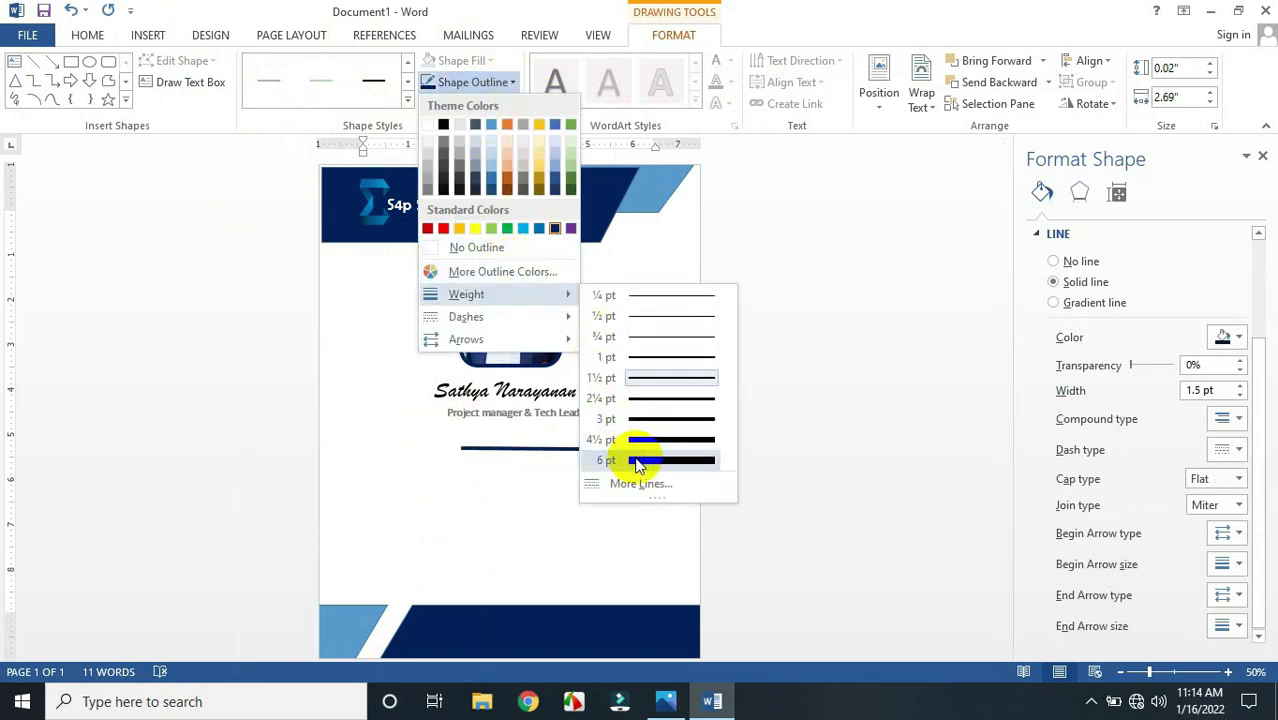
left_click(639, 462)
left_click(465, 514)
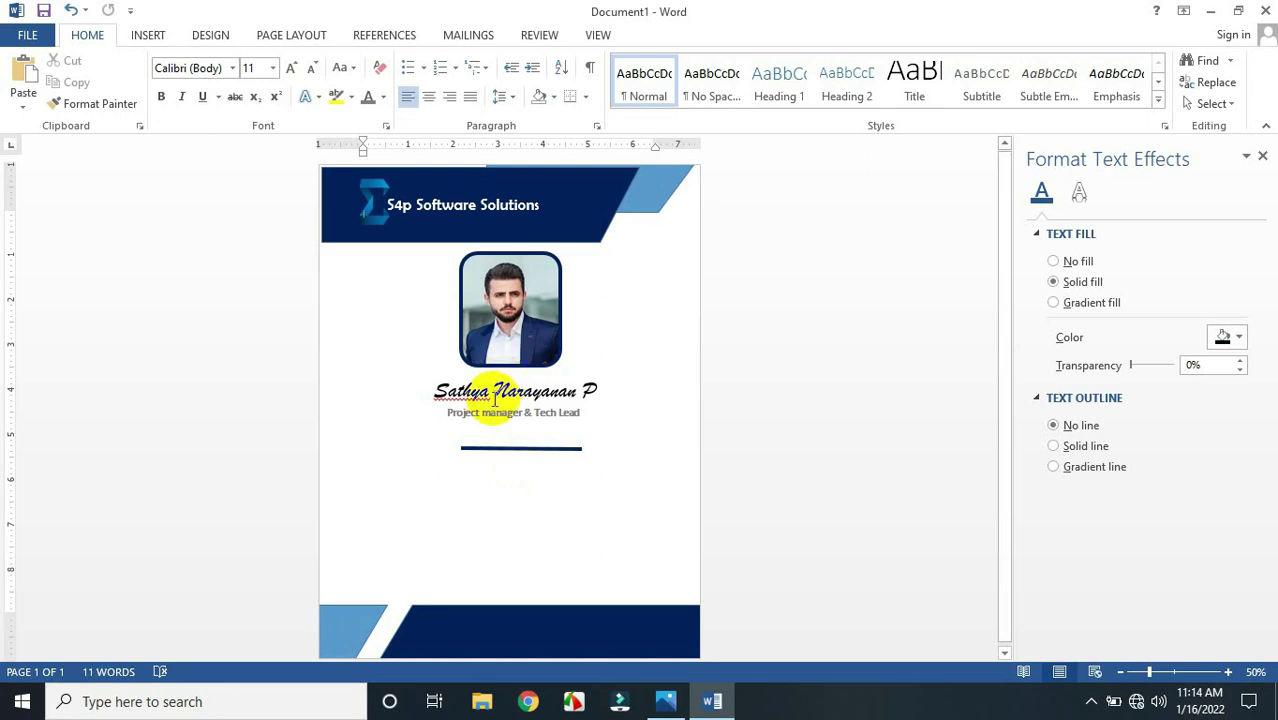
left_click(496, 411)
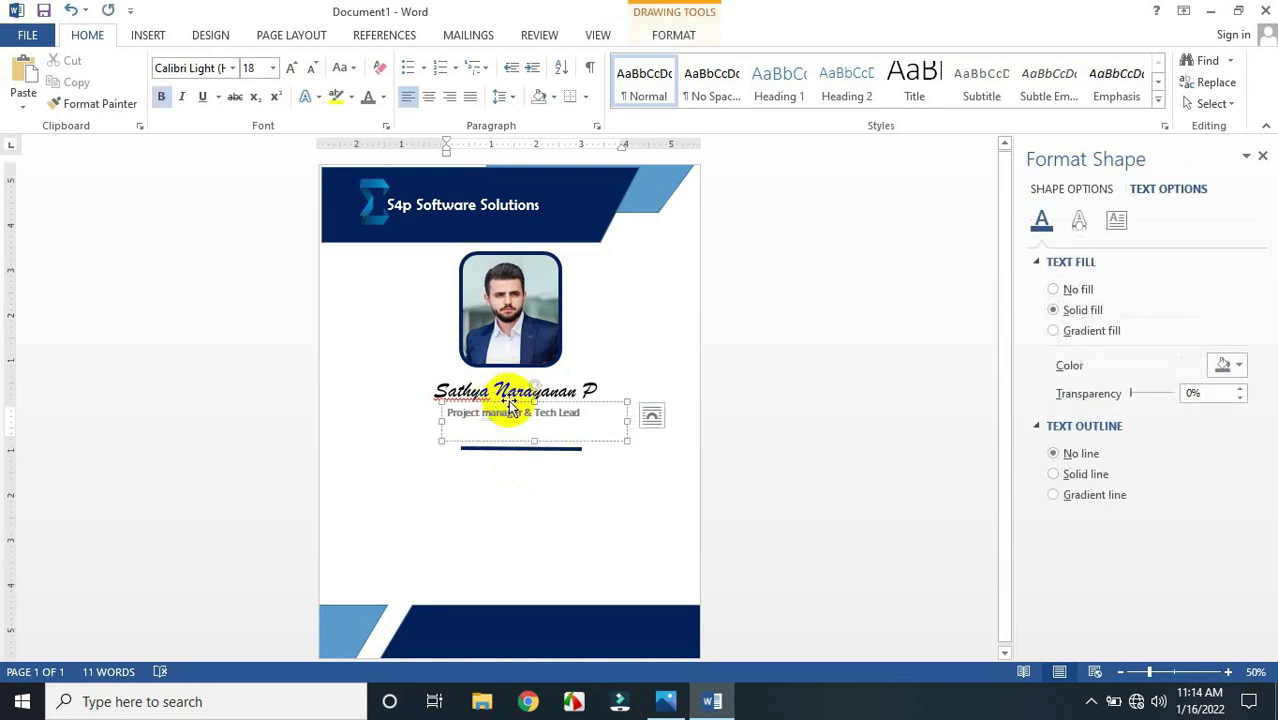
Step: Paste a copy of the title box below the divider and retype it as 'Email Id:'
left_click(428, 492)
left_click(459, 190)
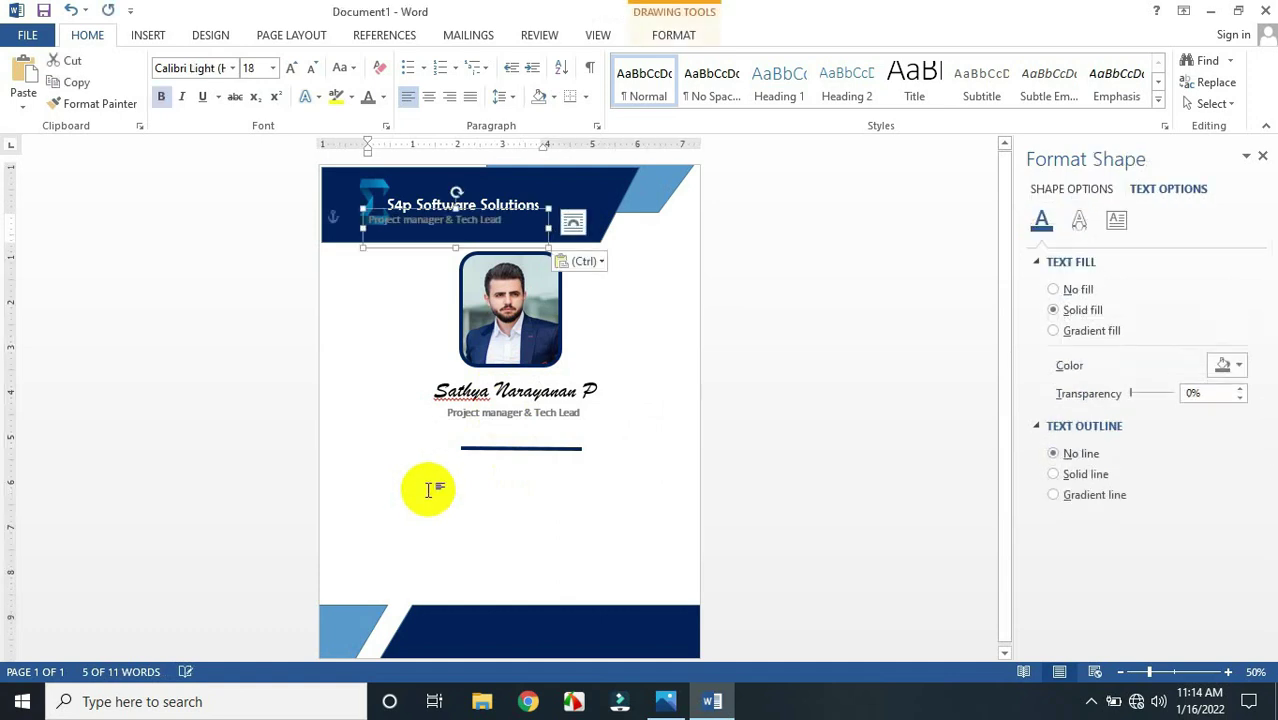
left_click_drag(483, 207, 467, 463)
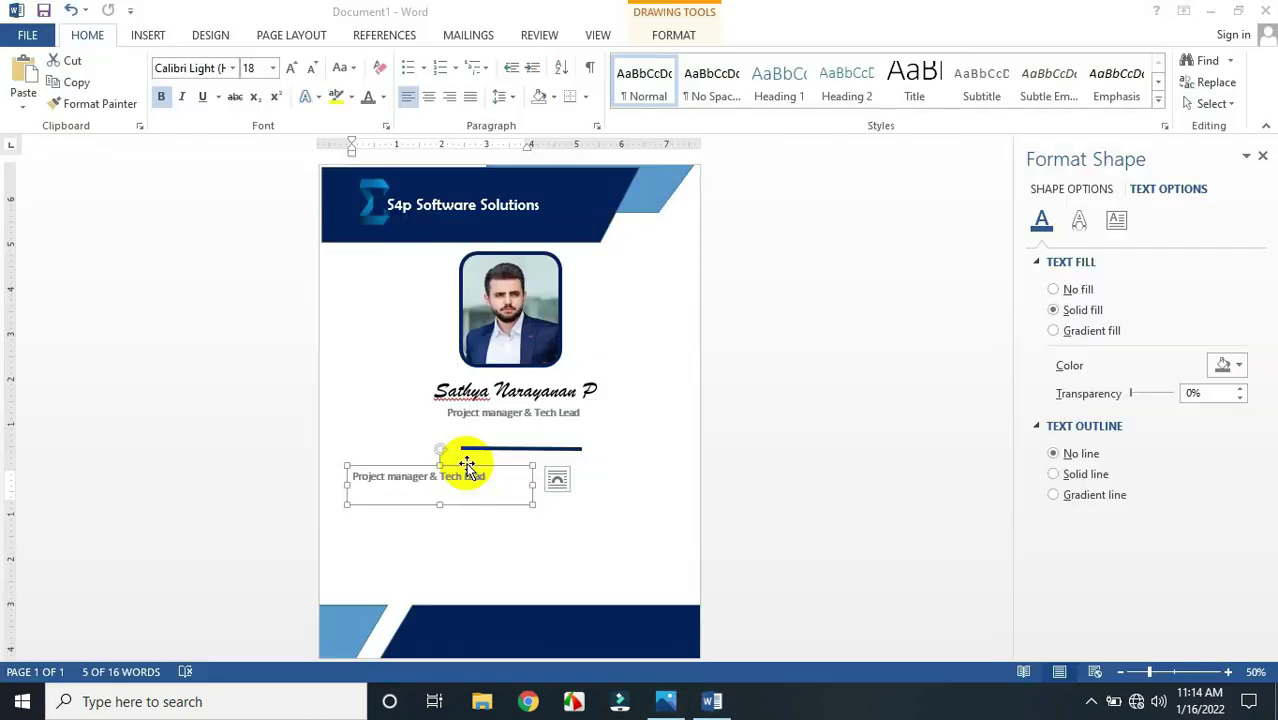
left_click_drag(492, 480, 300, 453)
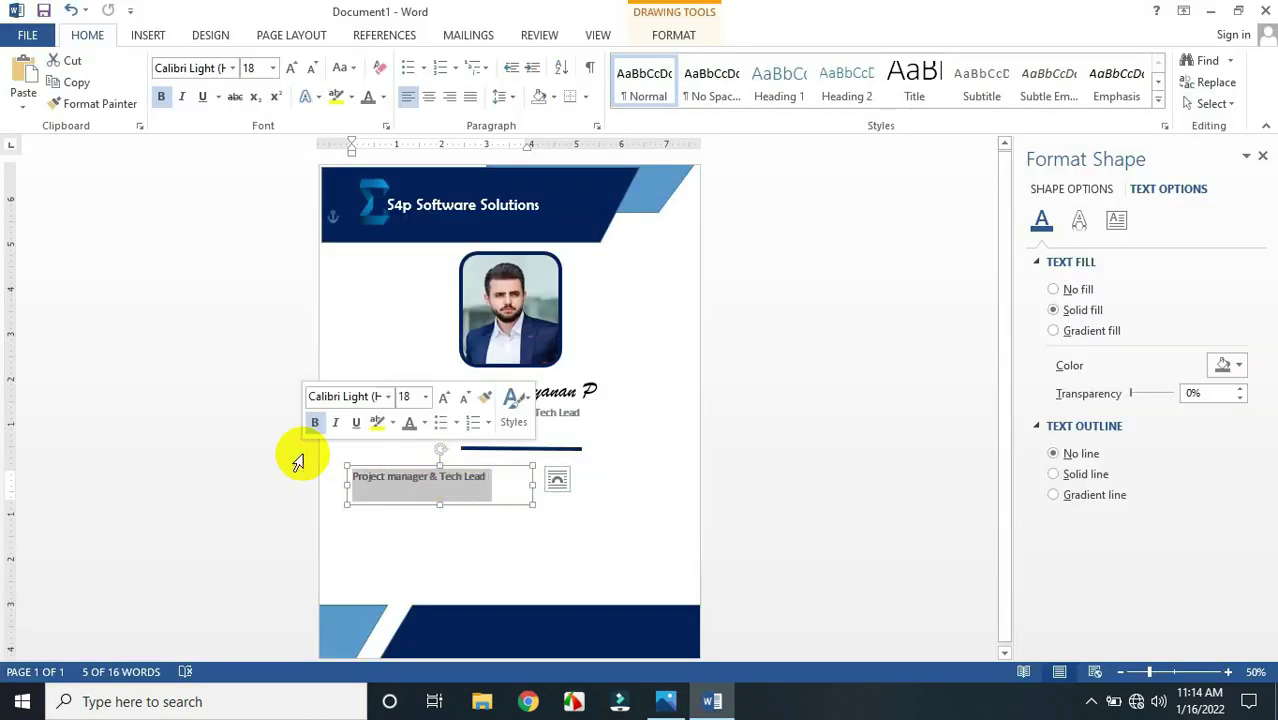
type("Email Id :")
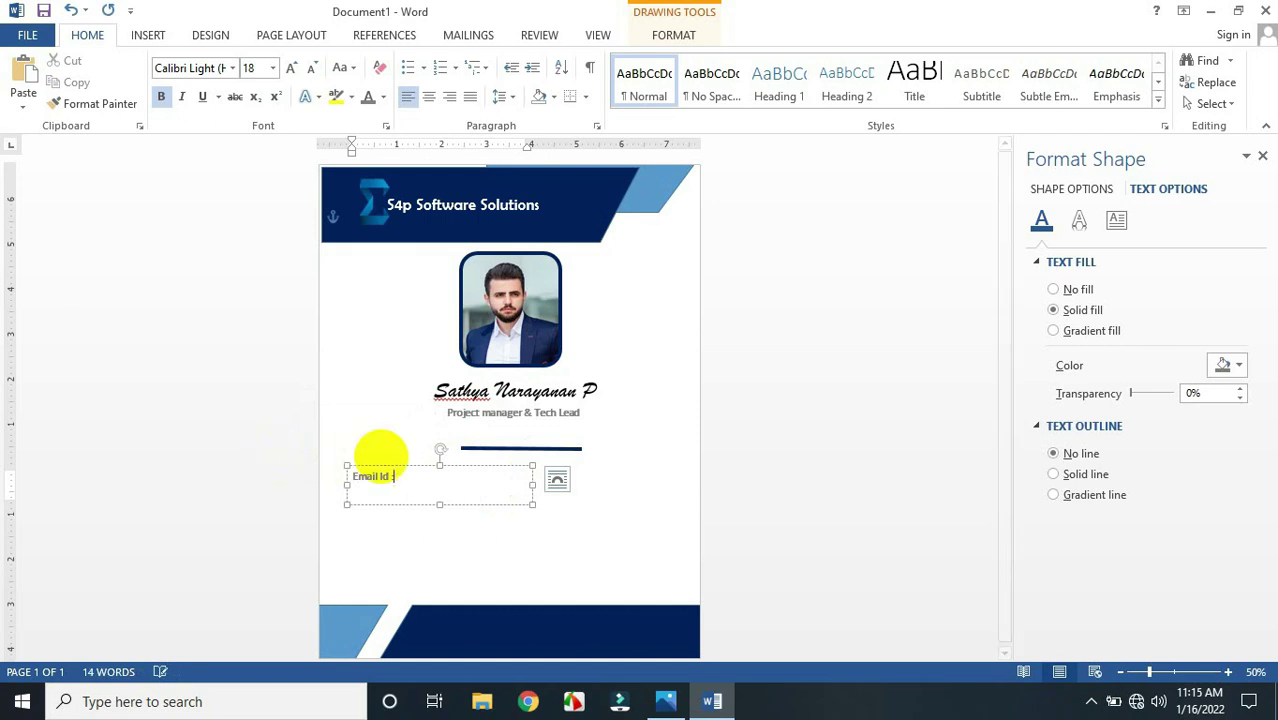
Step: Make the Email Id label dark blue in Times New Roman
left_click_drag(401, 482, 338, 476)
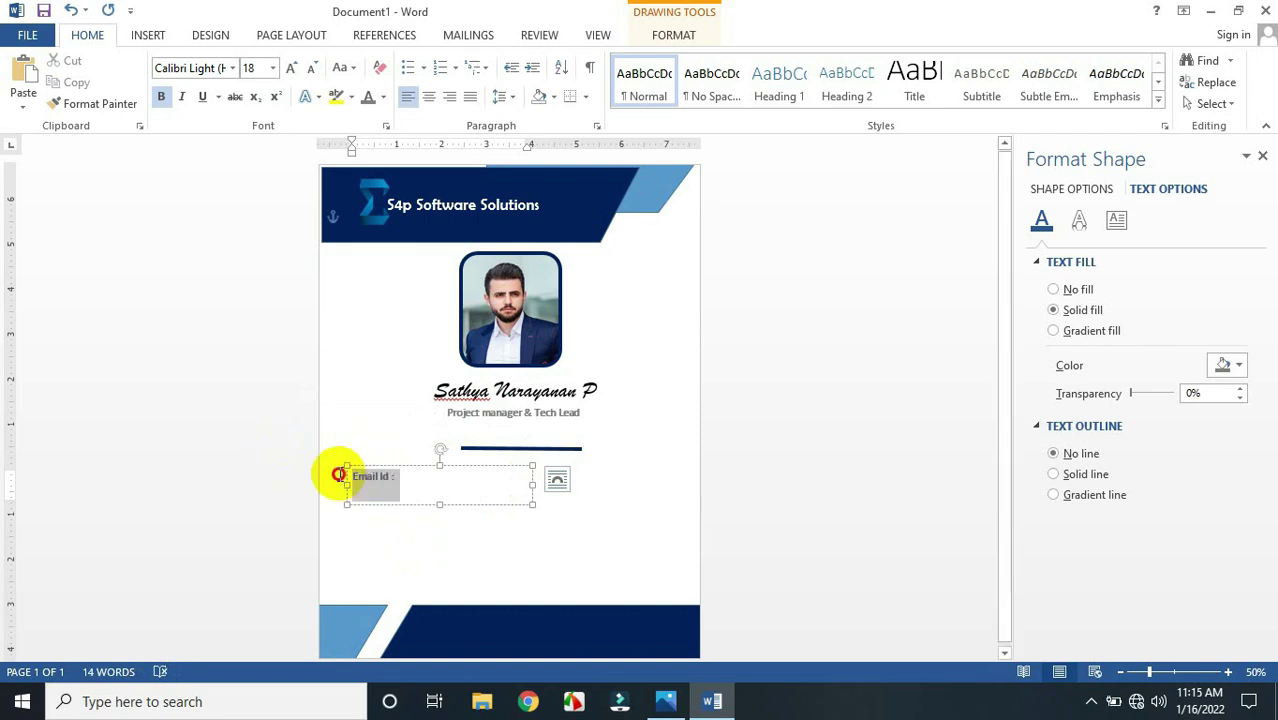
left_click(386, 100)
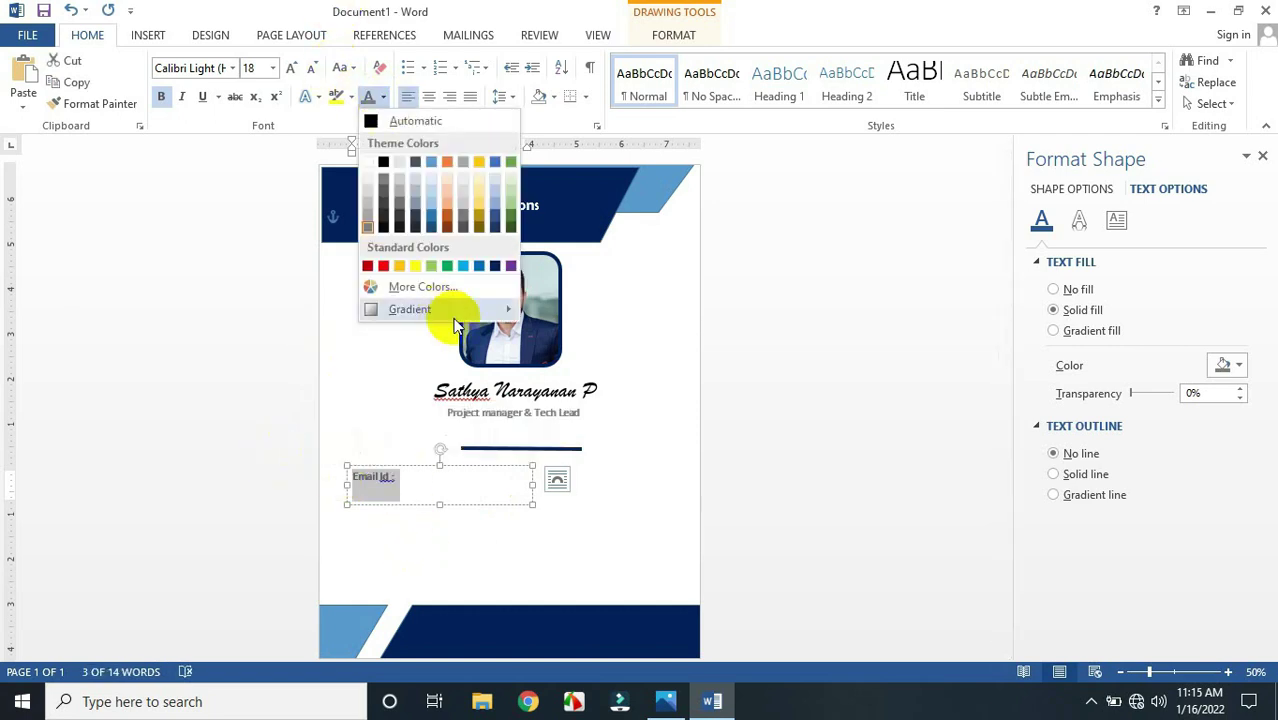
left_click(494, 268)
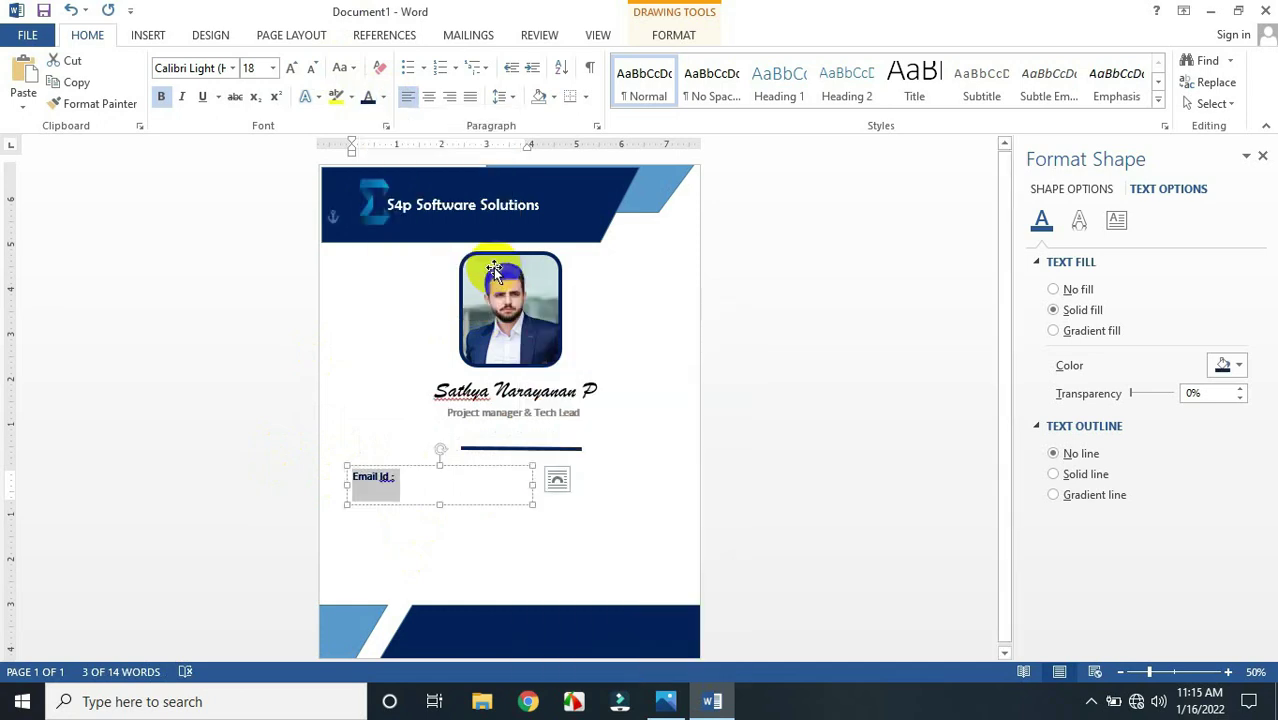
left_click(240, 67)
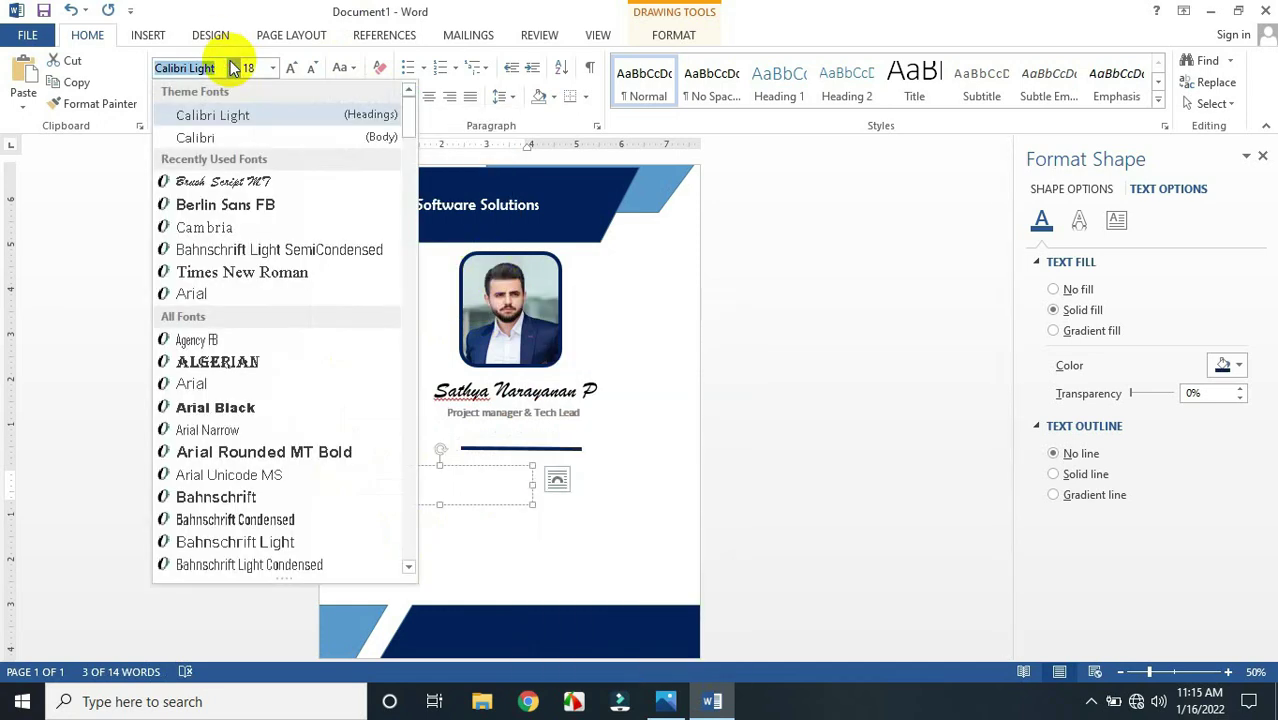
left_click(232, 182)
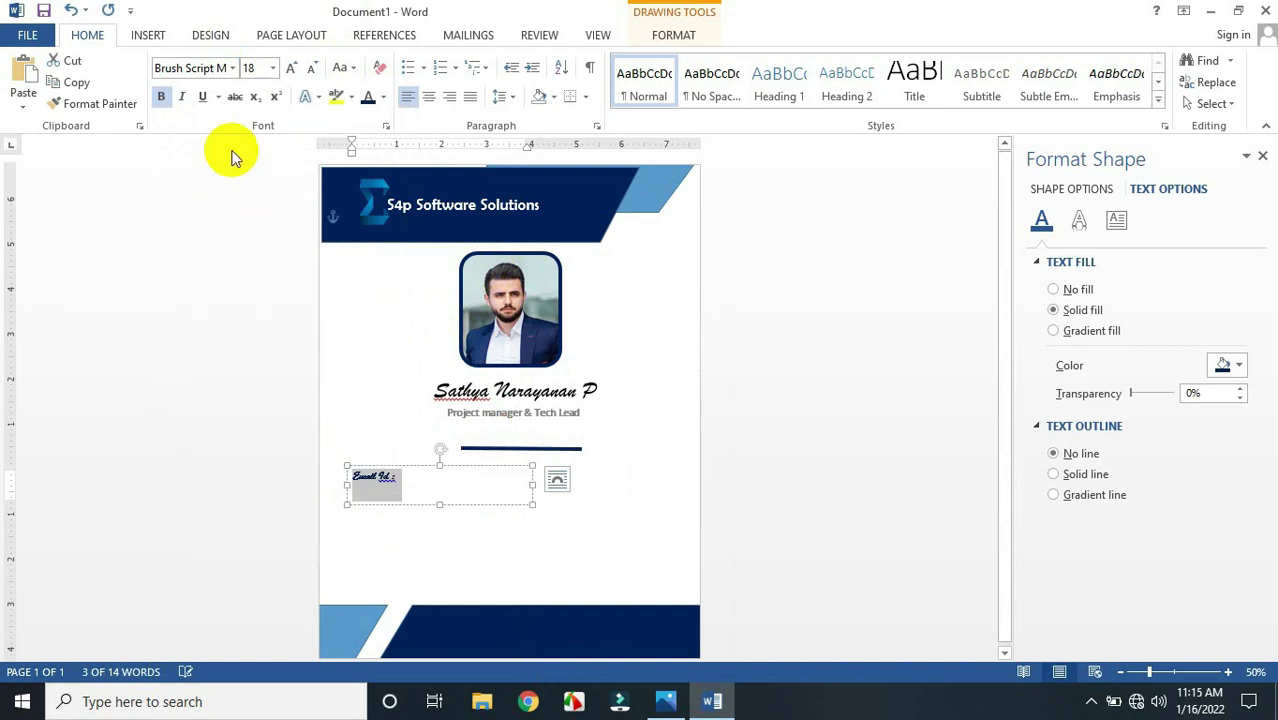
left_click(213, 66)
type("Ti")
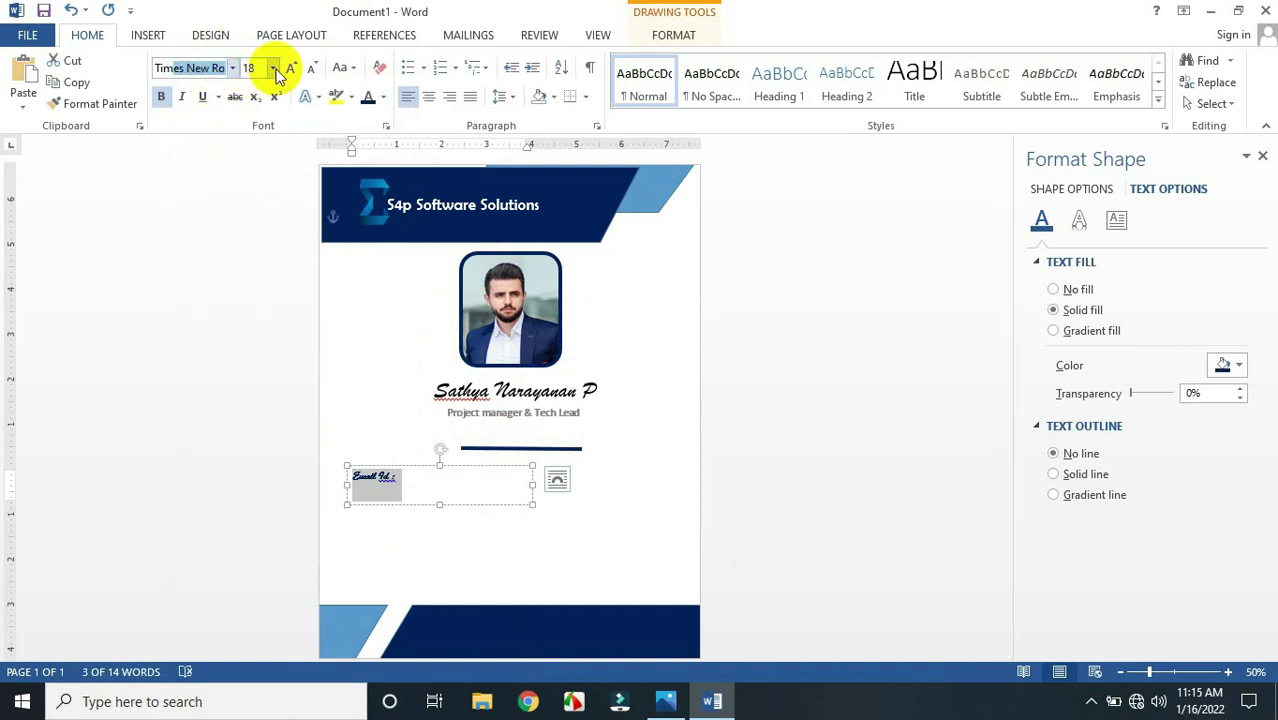
key("Return")
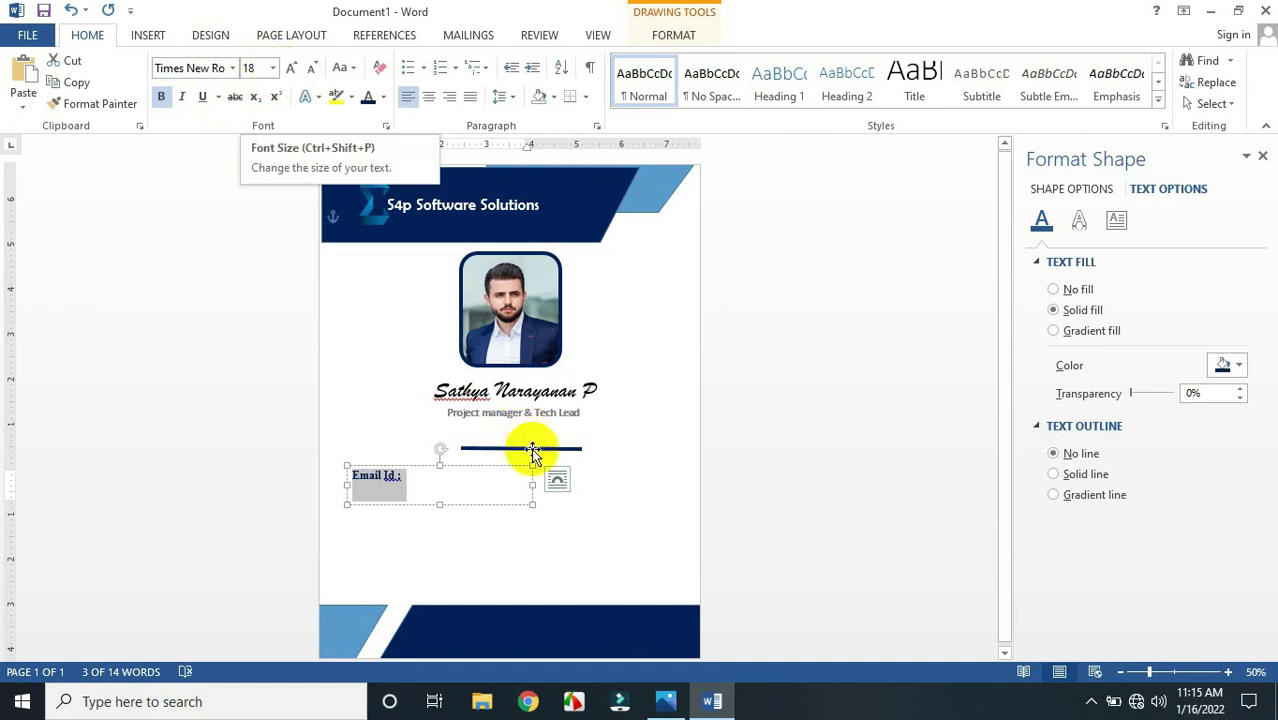
Step: Narrow the Email Id box to fit and remove the space before the colon
left_click_drag(532, 483, 442, 485)
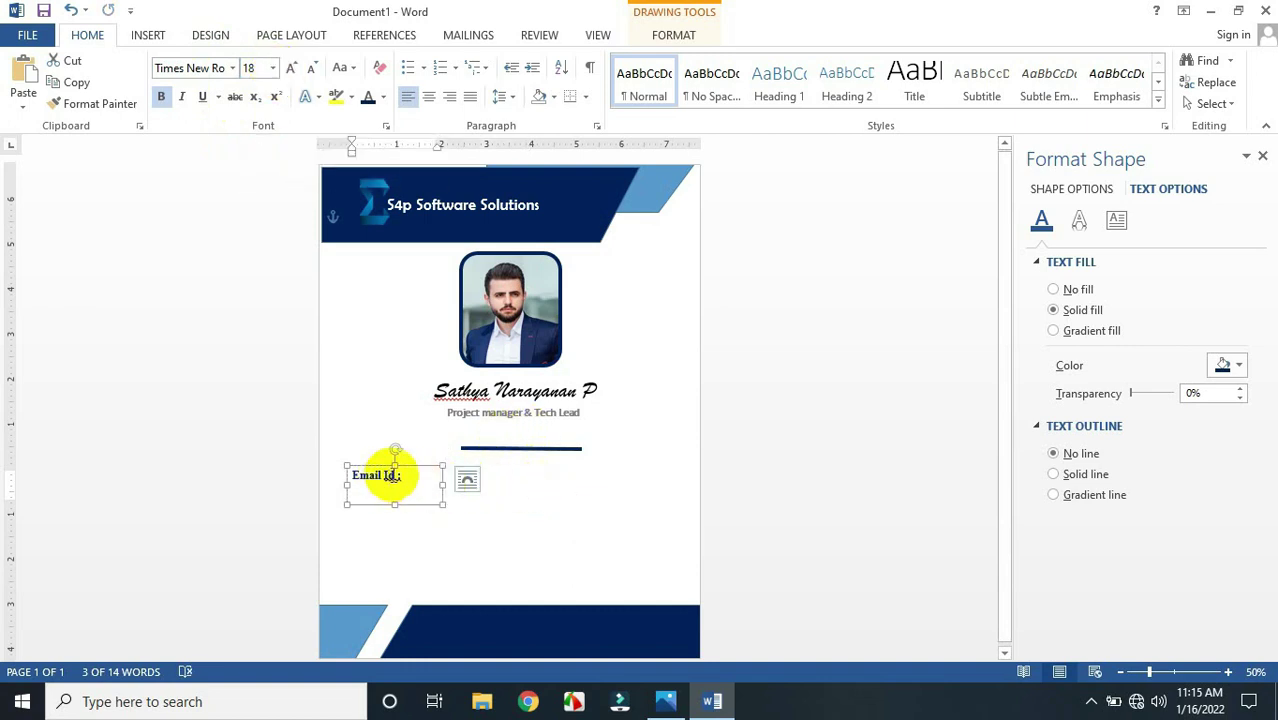
right_click(395, 475)
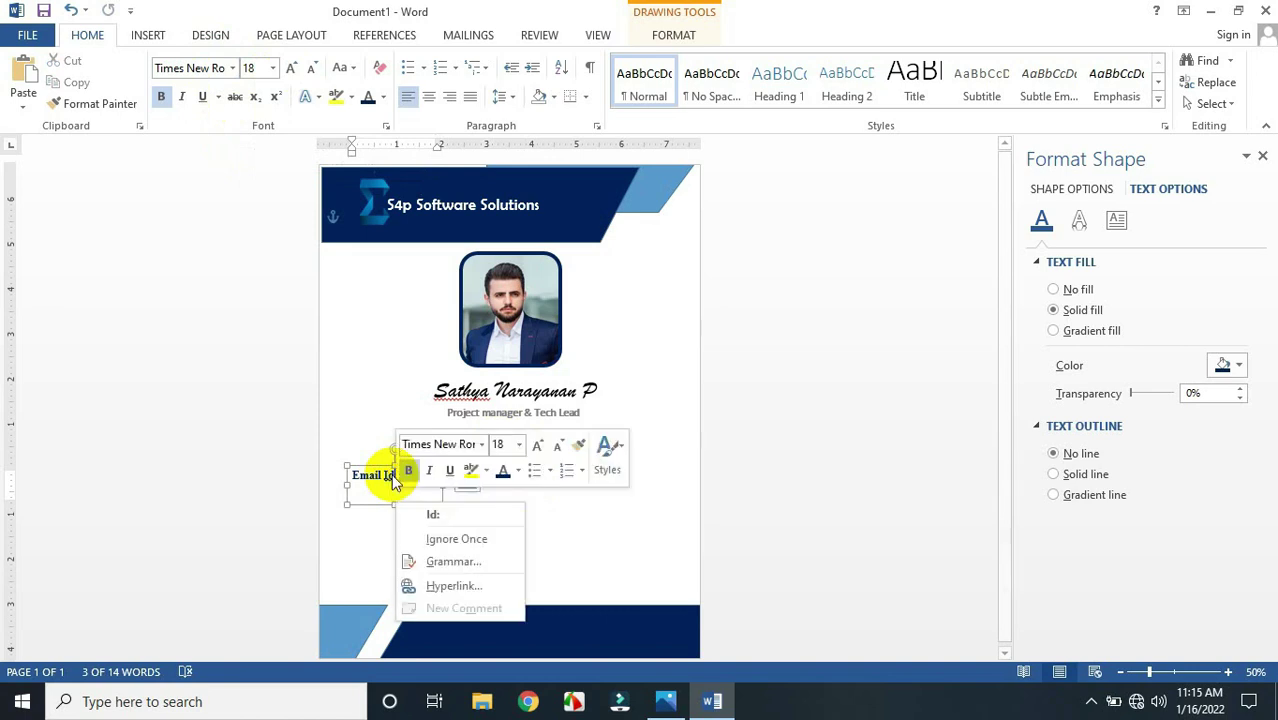
left_click(435, 510)
key("BackSpace")
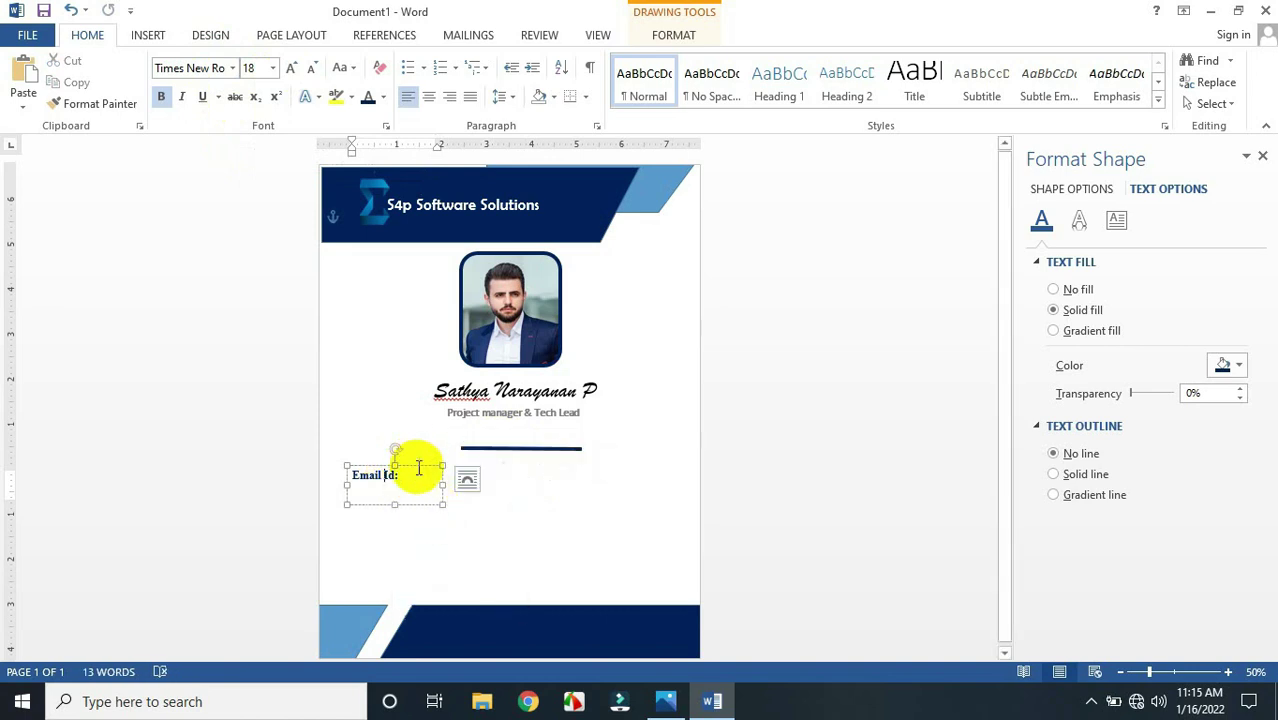
mouse_move(440, 506)
left_mouse_down()
mouse_move(428, 467)
mouse_move(443, 467)
left_mouse_up()
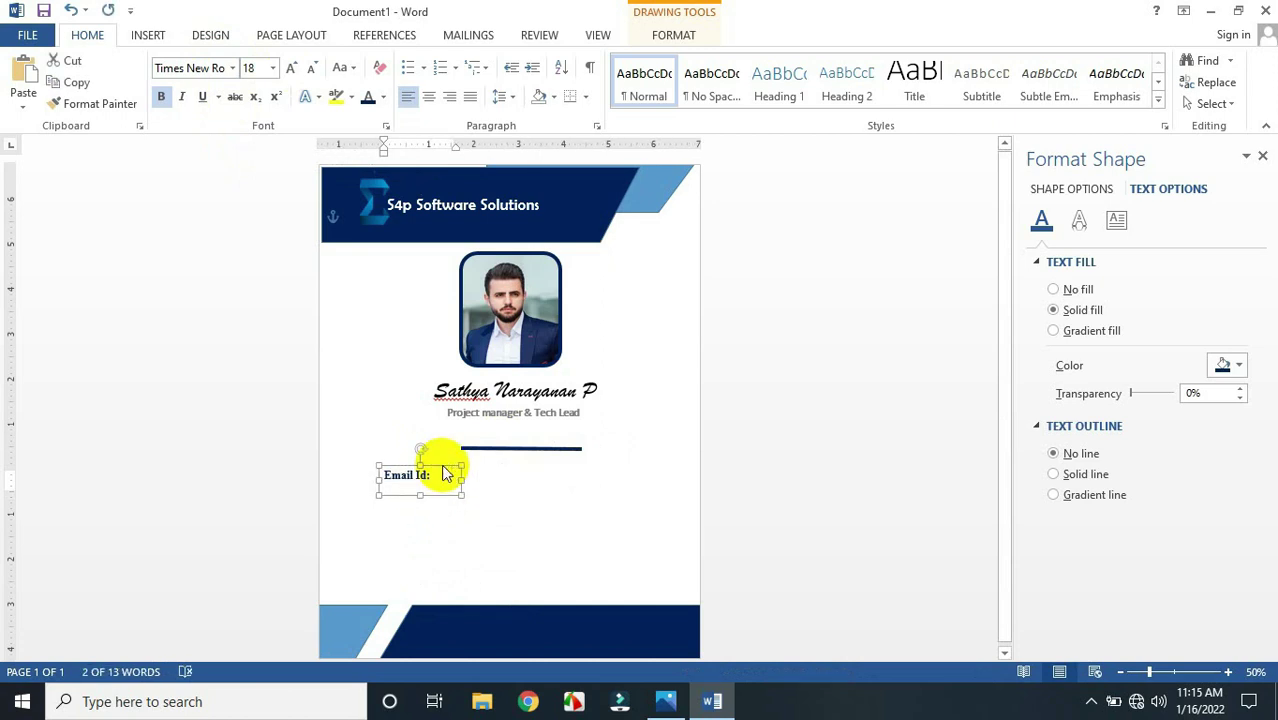
Step: Duplicate the Email Id box directly beneath the original and compare with the reference card
key("ctrl+c")
key("ctrl+v")
left_click_drag(434, 466, 432, 524)
key("alt+Tab")
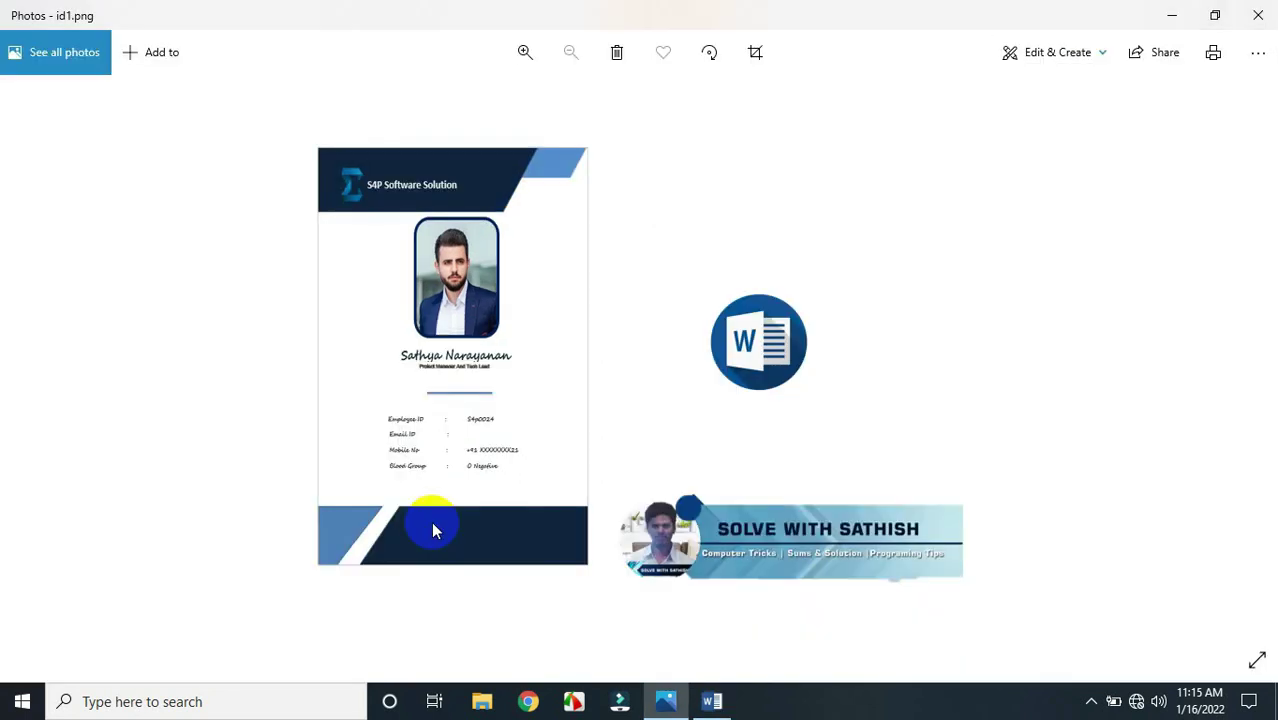
key("alt+Tab")
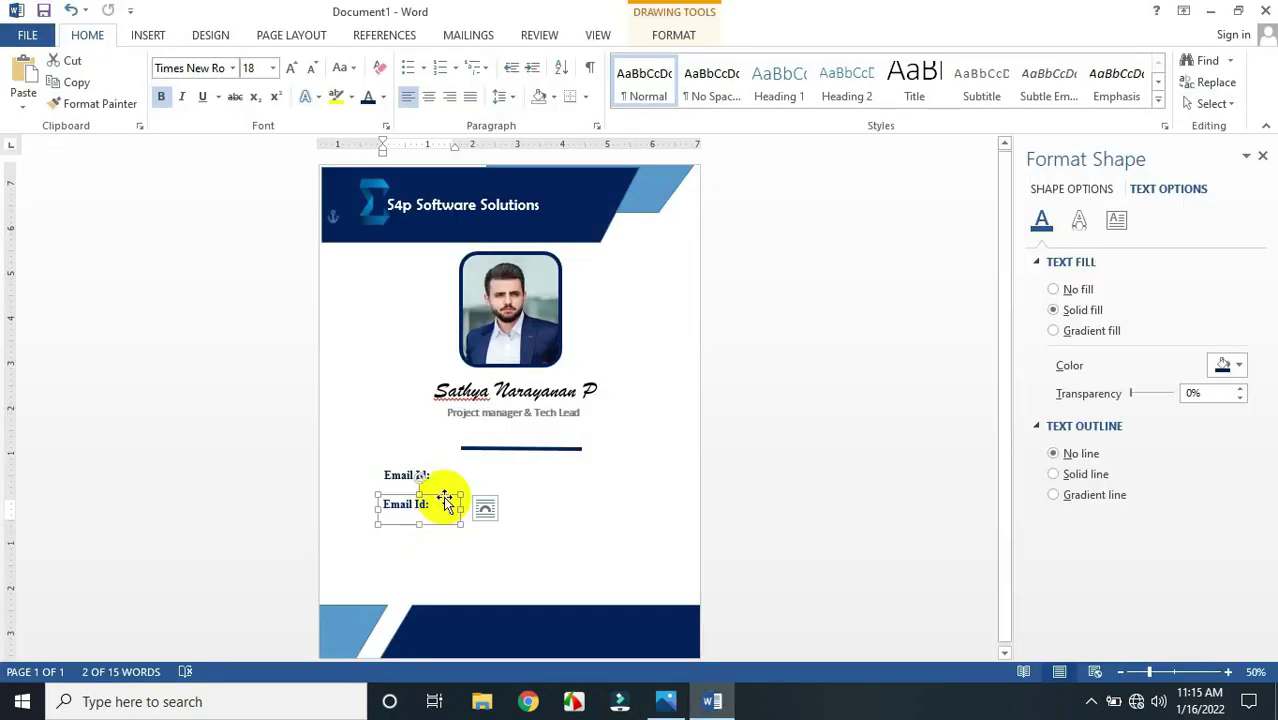
Step: Add a third label, rename the labels to Mobile Number and Blood Group, and copy a box beside Employee Id
left_click_drag(443, 494, 440, 551)
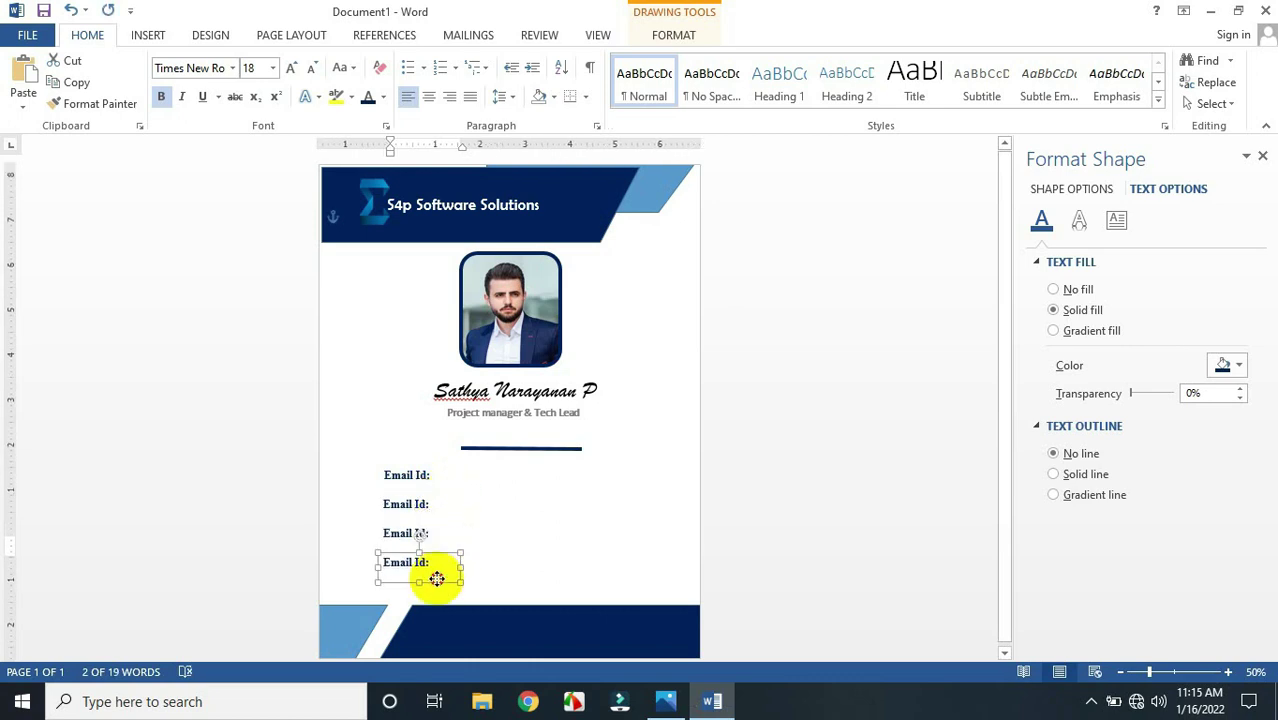
left_click(424, 474)
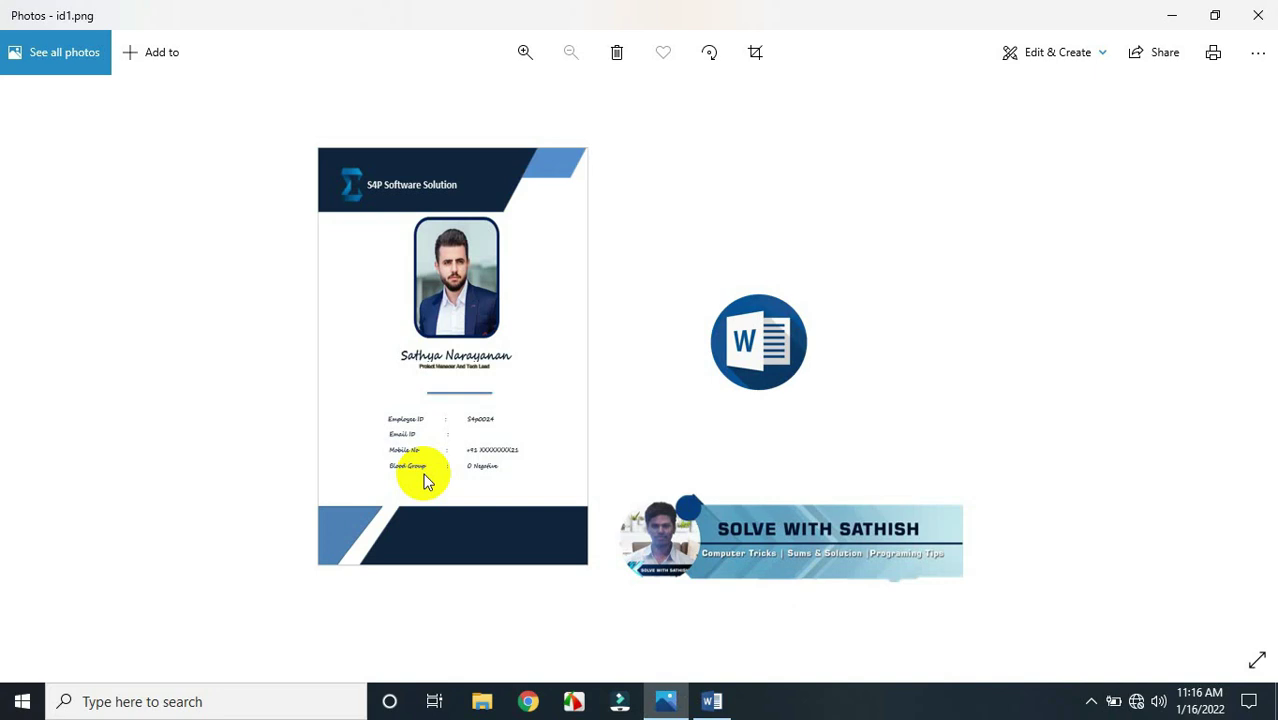
left_click_drag(384, 533, 424, 533)
key("Delete")
type("umber:")
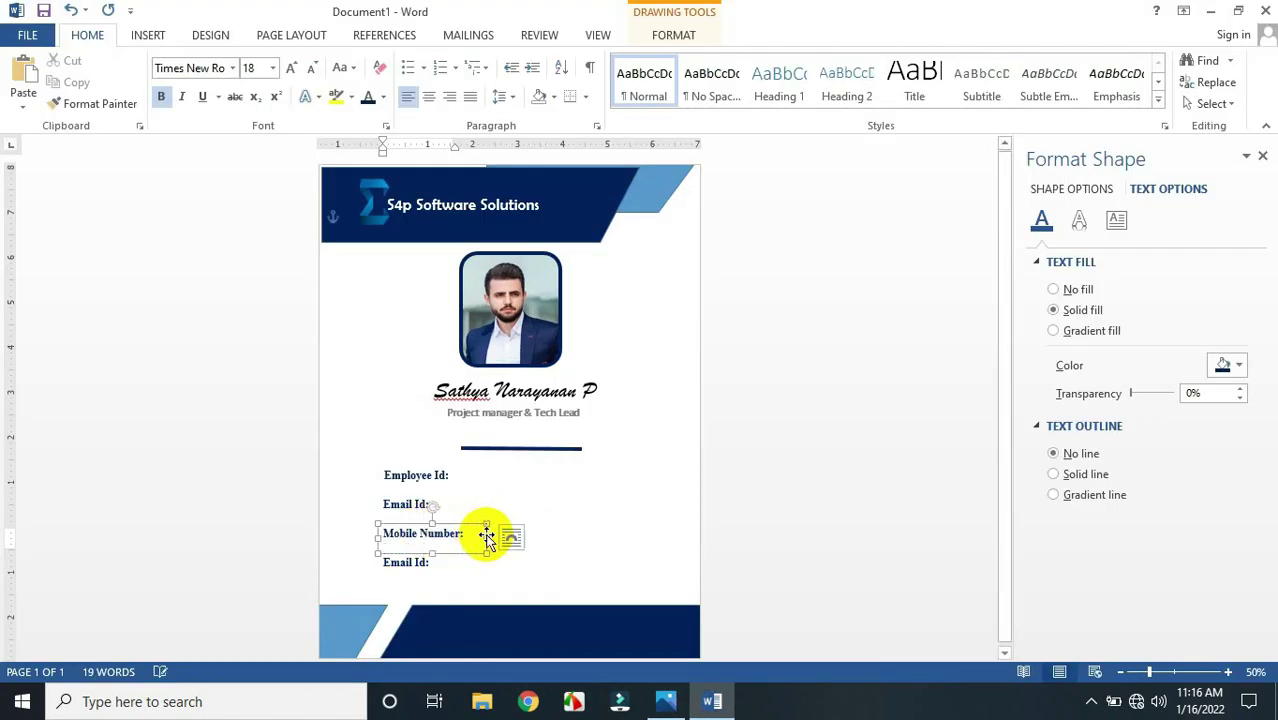
left_click_drag(384, 562, 428, 562)
type("b")
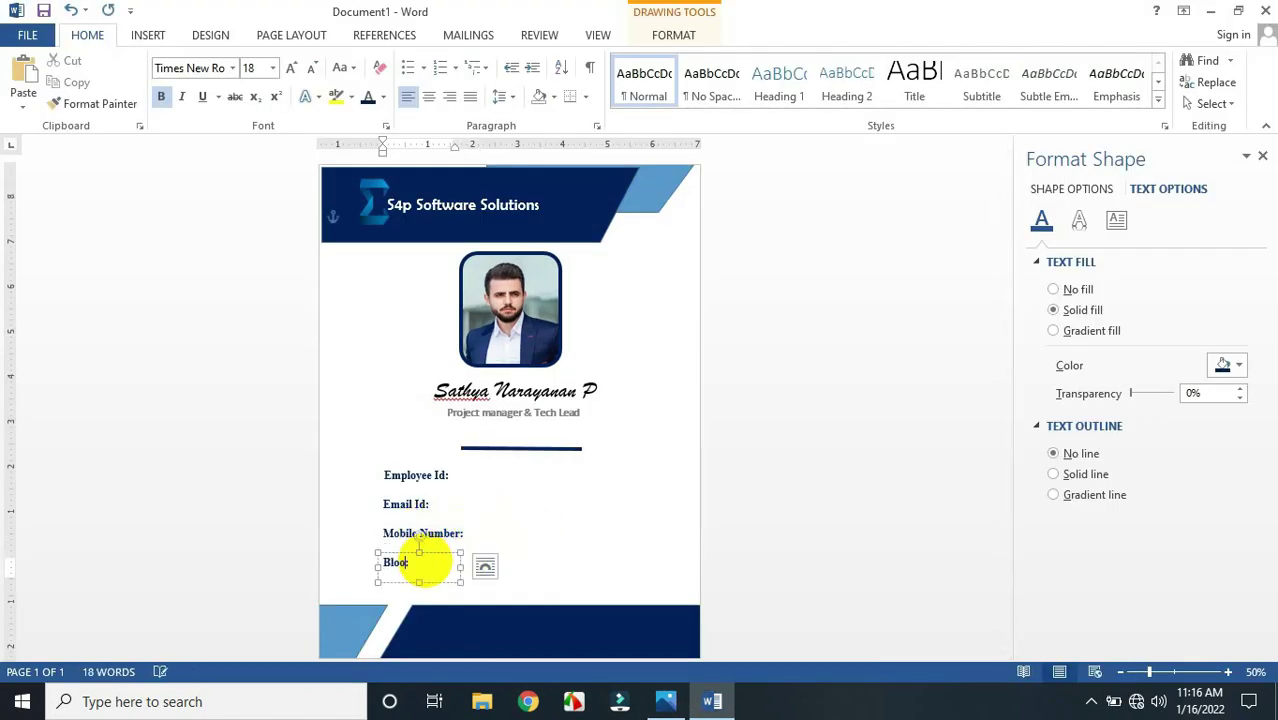
type("oup")
mouse_move(442, 580)
left_mouse_down()
mouse_move(535, 491)
mouse_move(536, 555)
mouse_move(522, 577)
left_mouse_up()
Step: Enter the employee ID and email values, widening the email box onto one line
left_click(545, 476)
key("BackSpace")
key("BackSpace")
key("BackSpace")
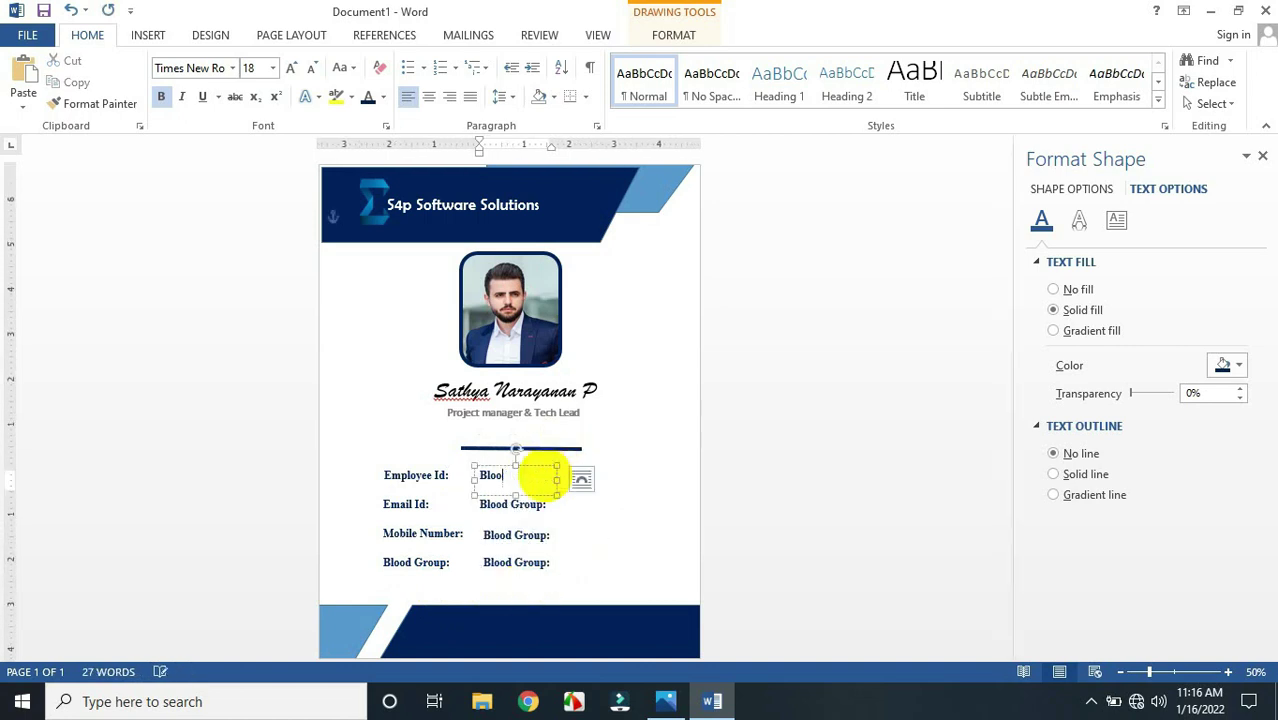
type("4")
left_click(545, 505)
key("BackSpace")
key("BackSpace")
key("BackSpace")
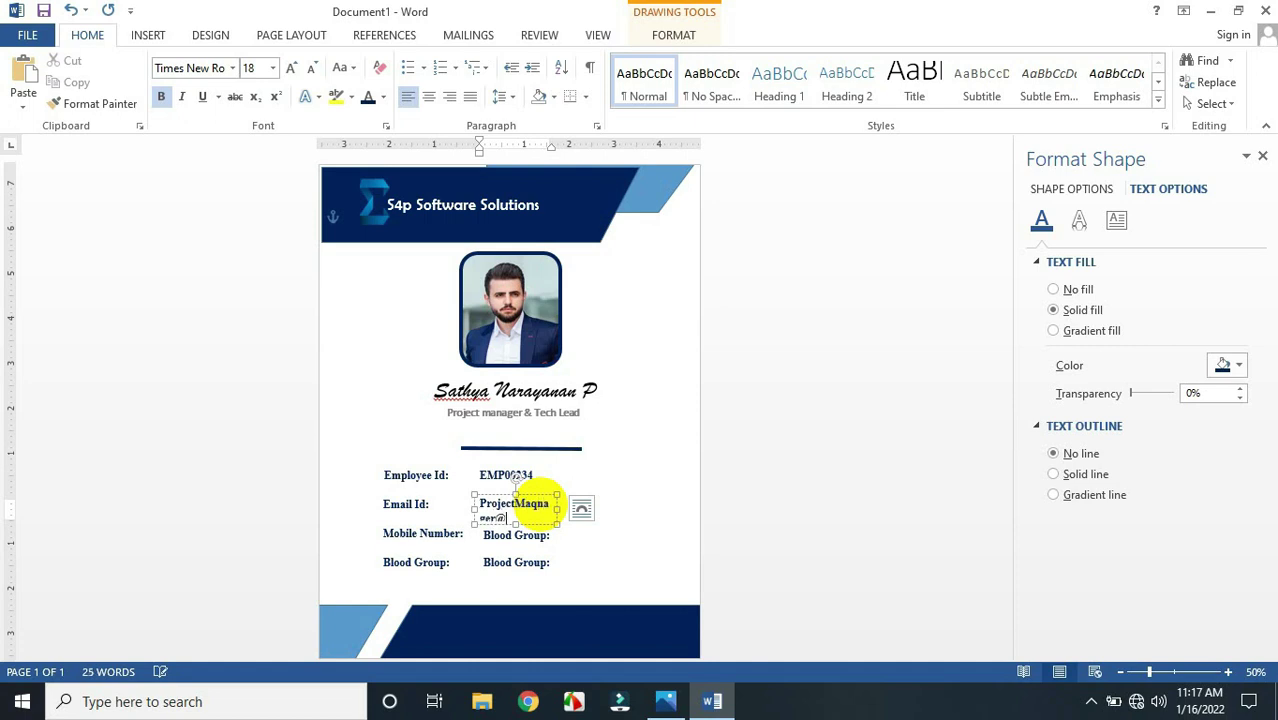
left_click_drag(556, 509, 616, 505)
Step: Enter the mobile number and O +ve blood group values, widening the mobile box
left_click(552, 535)
key("BackSpace")
key("BackSpace")
key("BackSpace")
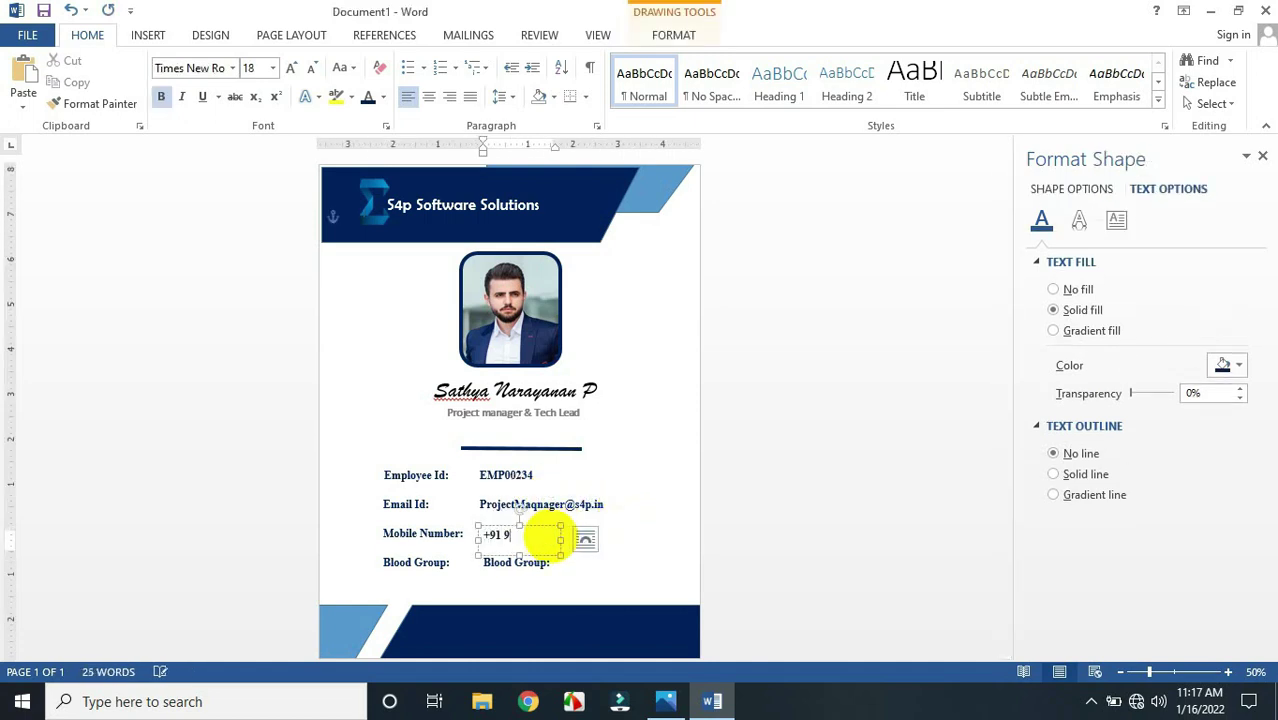
left_click_drag(561, 538, 624, 533)
left_click(541, 563)
key("BackSpace")
key("BackSpace")
key("BackSpace")
Step: Shift the Employee Id, Email Id, Mobile Number and Blood Group labels slightly right
double_click(506, 475)
left_click_drag(389, 473, 403, 473)
left_click(379, 505)
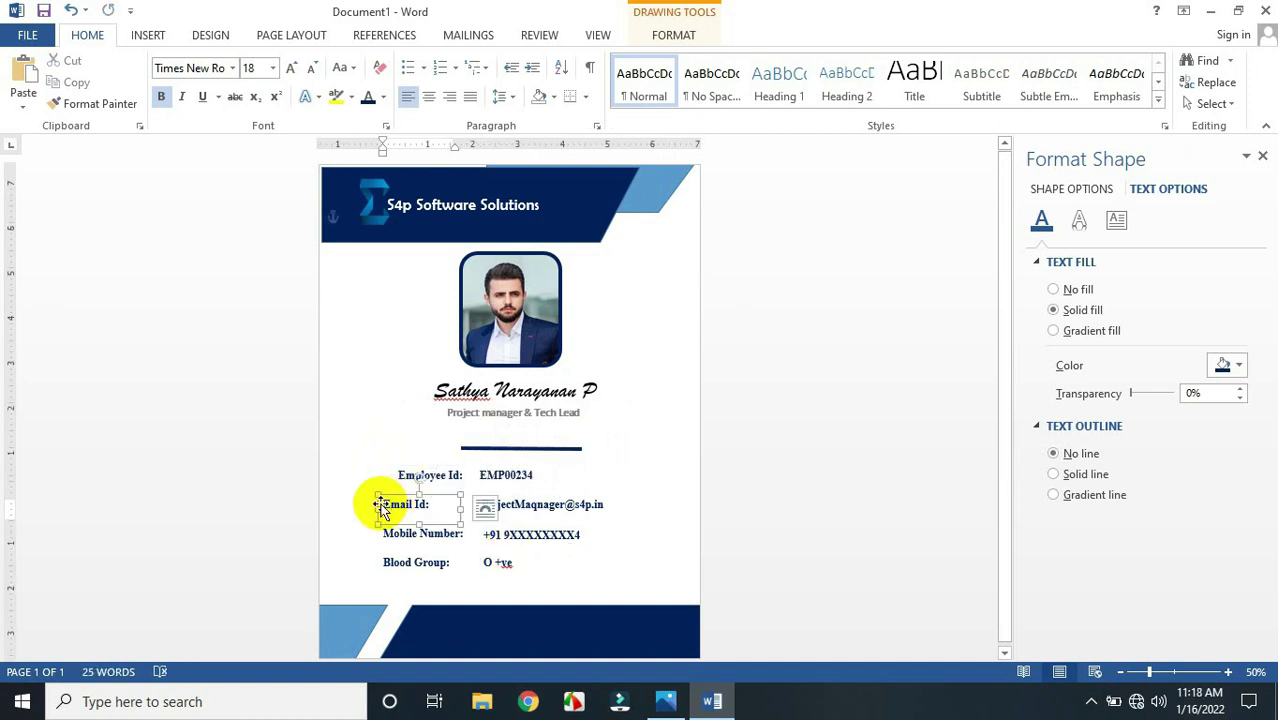
key("Right")
key("Right")
left_click(385, 533)
key("Right")
key("Right")
left_click(379, 560)
key("Right")
key("Right")
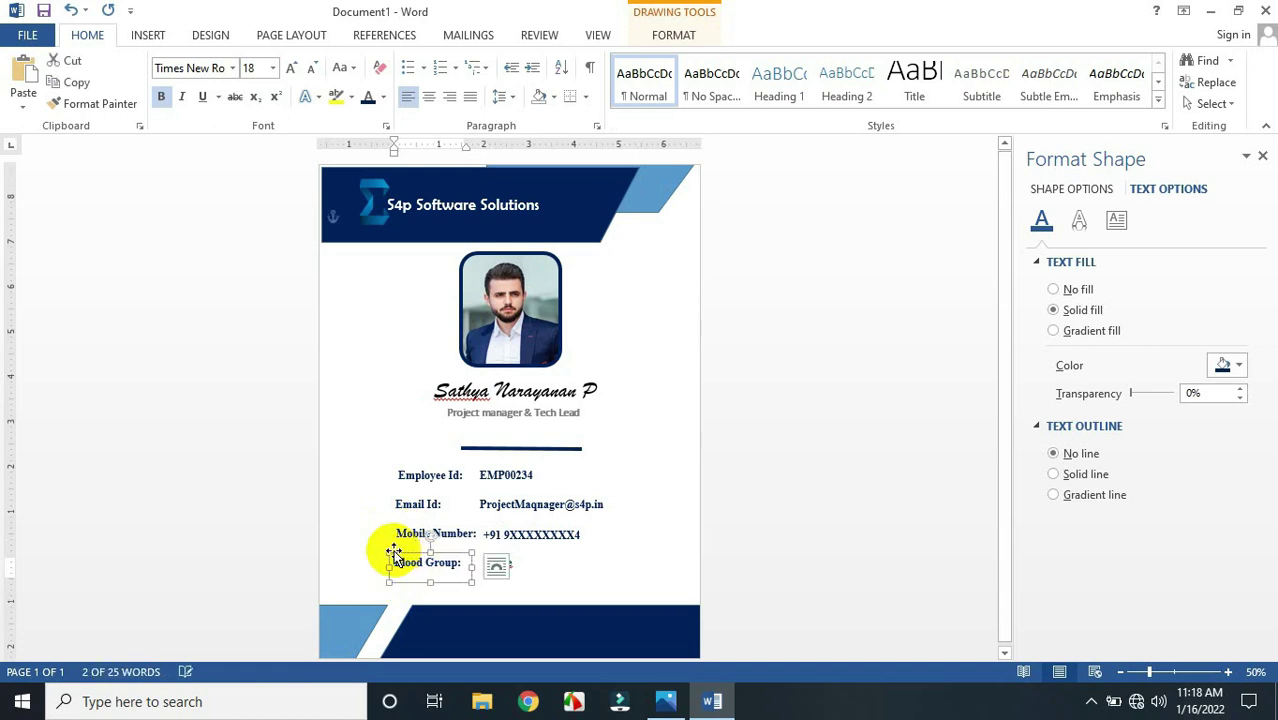
left_click(570, 590)
Step: Save the document as id1.docx in the ID Card -MS Word folder
key("ctrl+s")
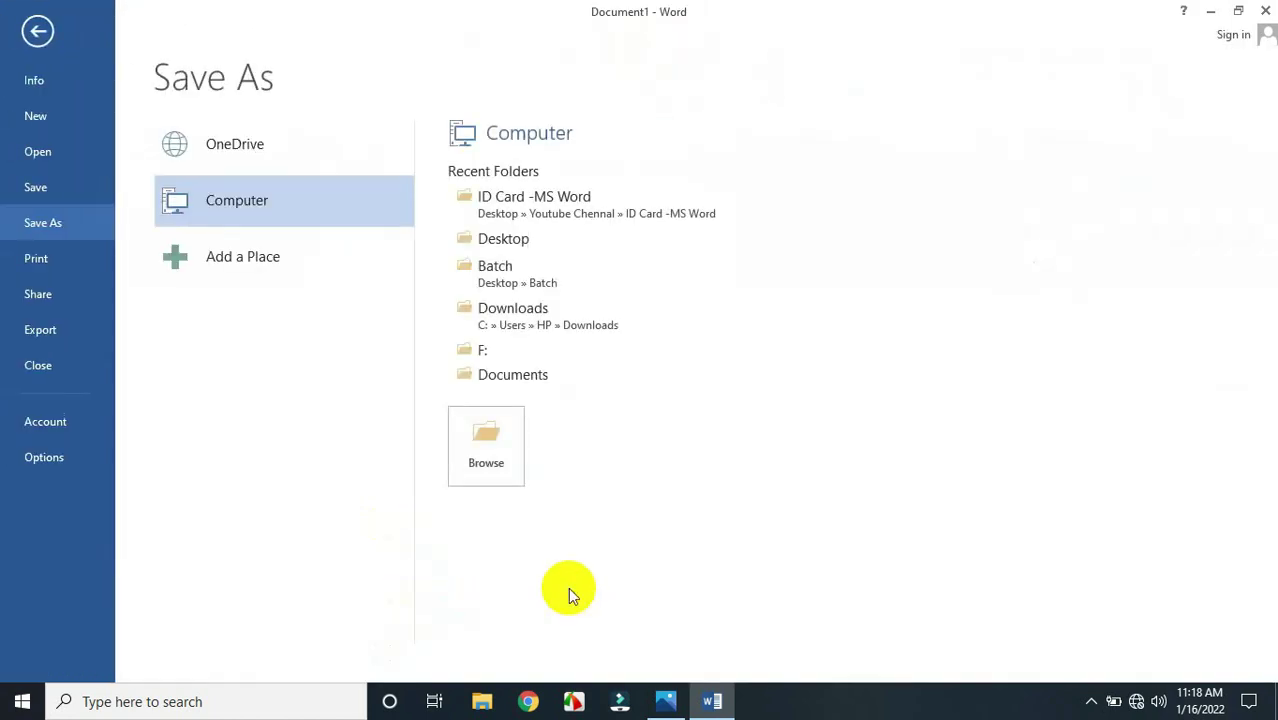
left_click(585, 205)
left_click(582, 211)
left_click(268, 320)
type("id1")
key("Return")
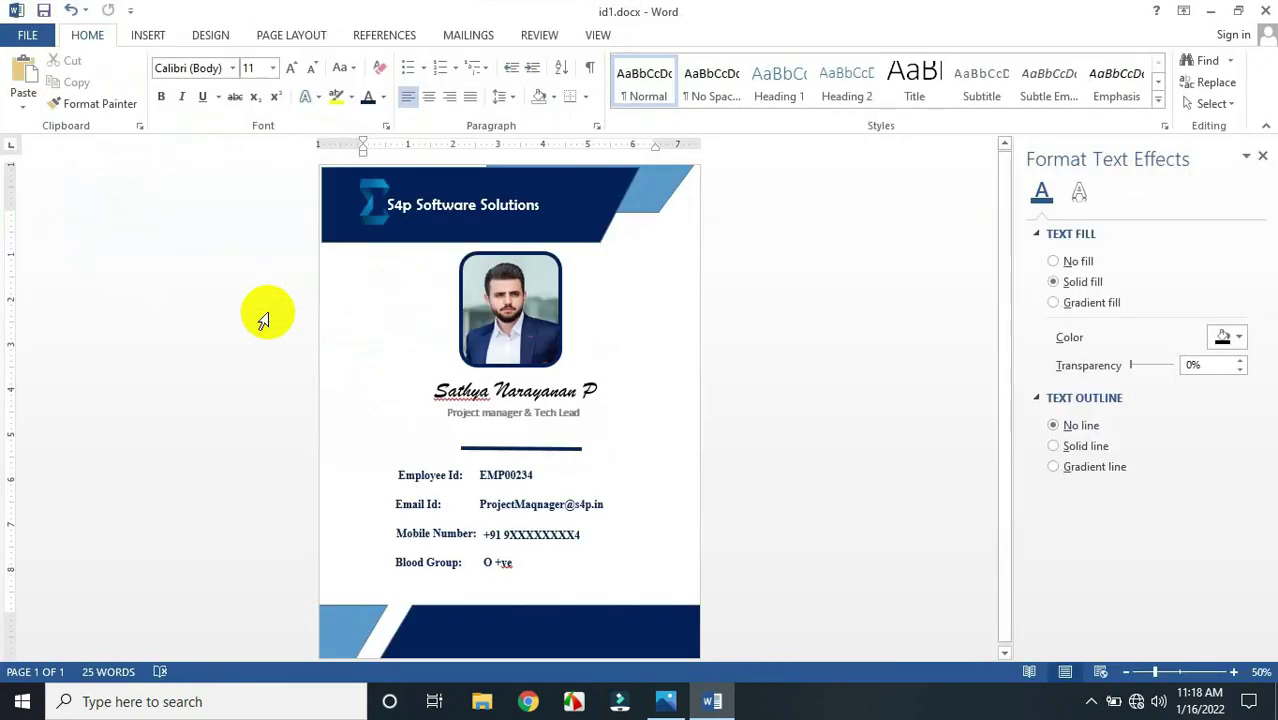
Step: Save the card again as id1 in PDF format in the same folder
left_click(27, 35)
left_click(62, 228)
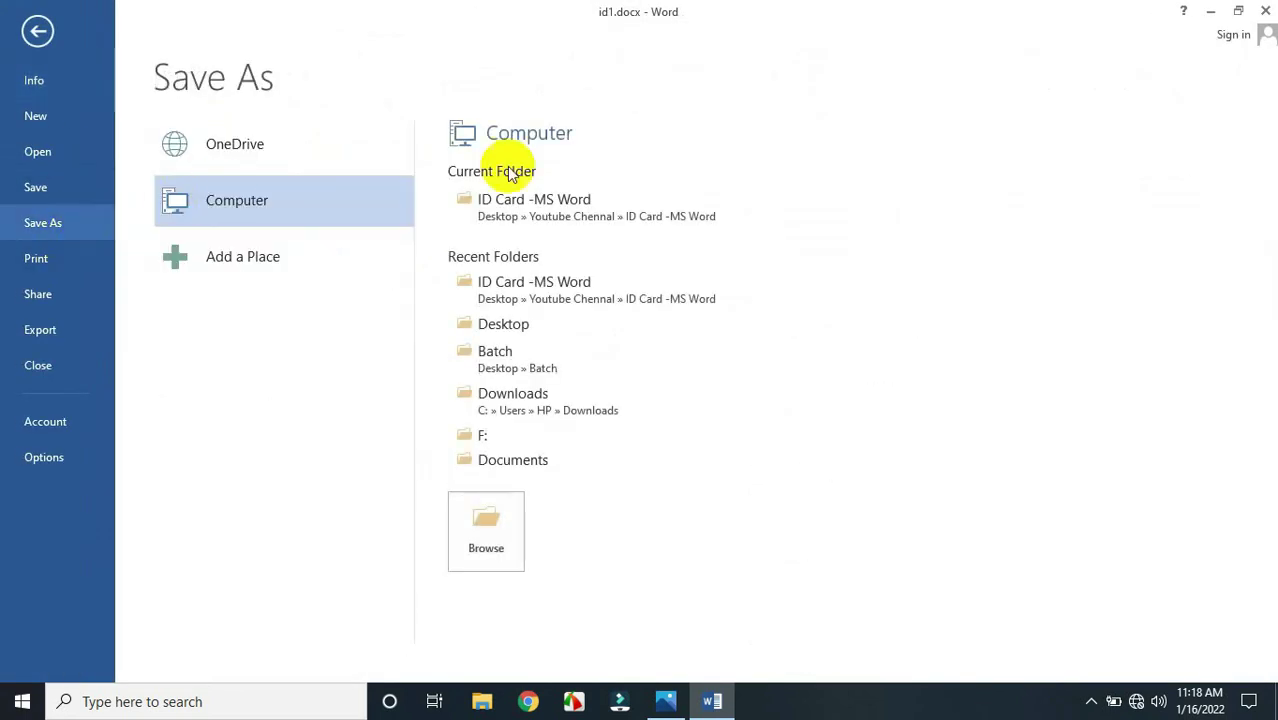
left_click(520, 199)
left_click(305, 320)
type("id1")
left_click(315, 344)
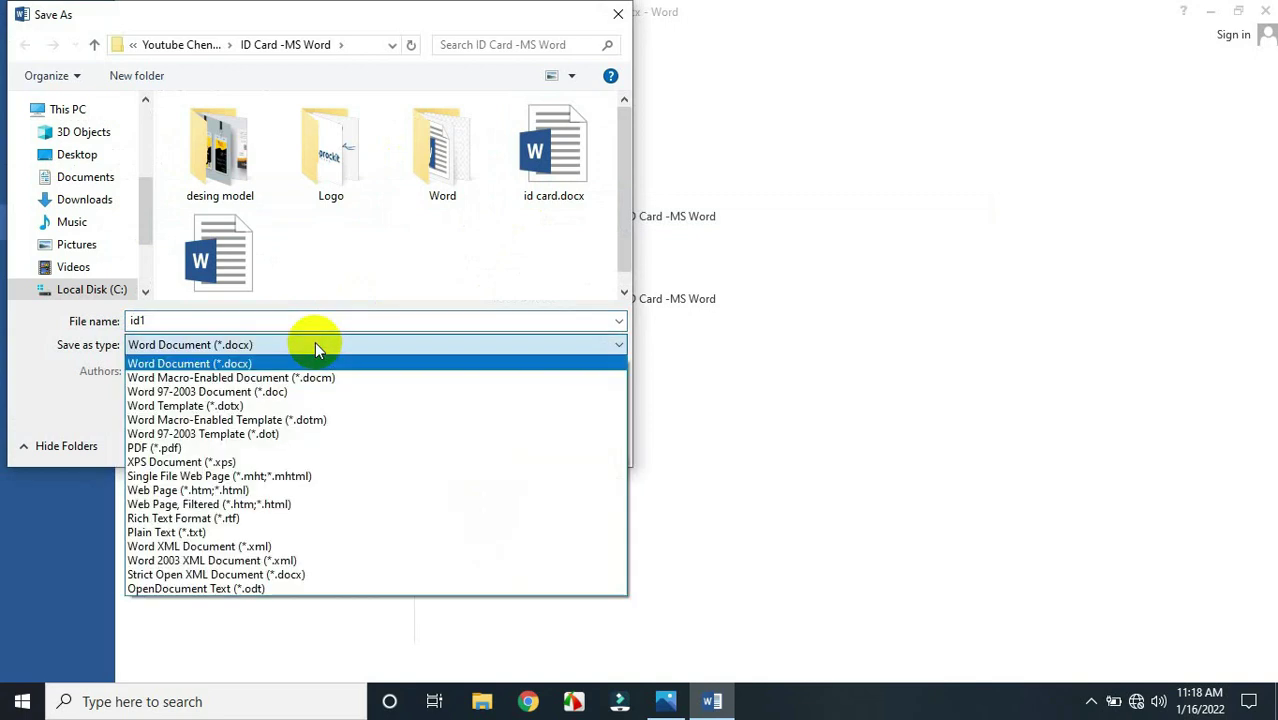
left_click(265, 448)
left_click(478, 492)
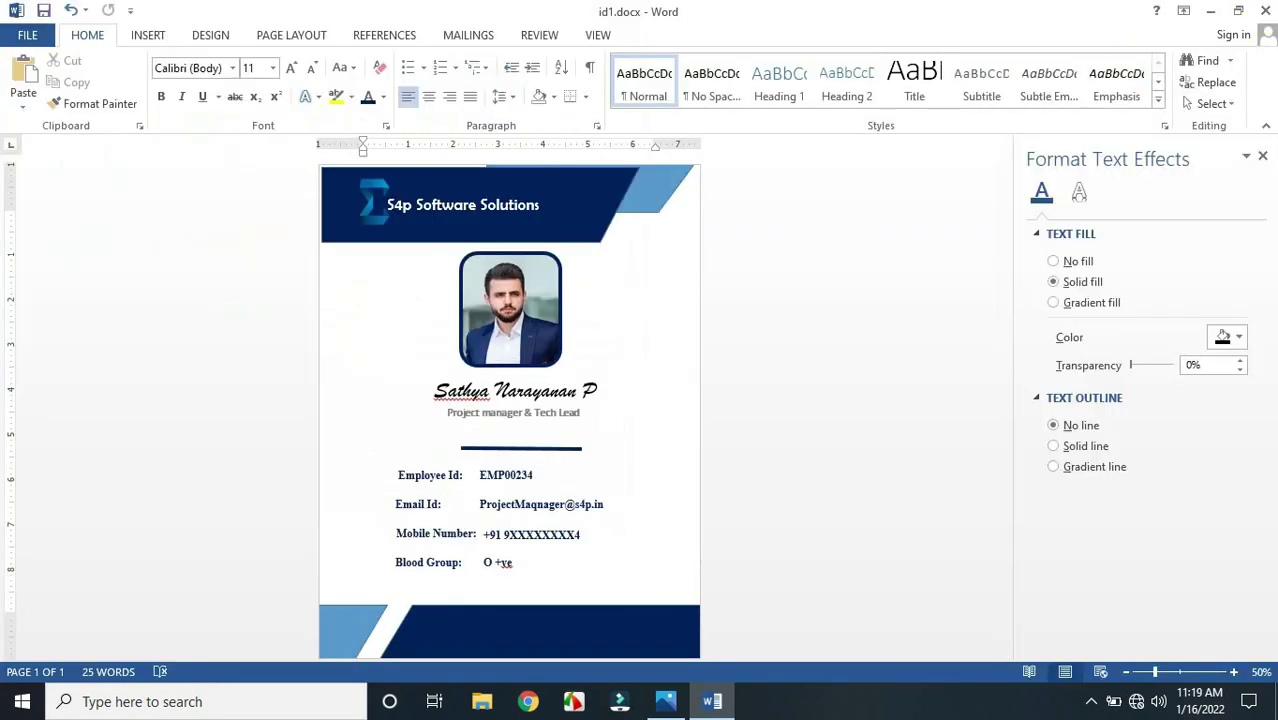
Step: Close Word and open id1.pdf from the ID Card -MS Word folder
left_click(1265, 8)
left_click(608, 405)
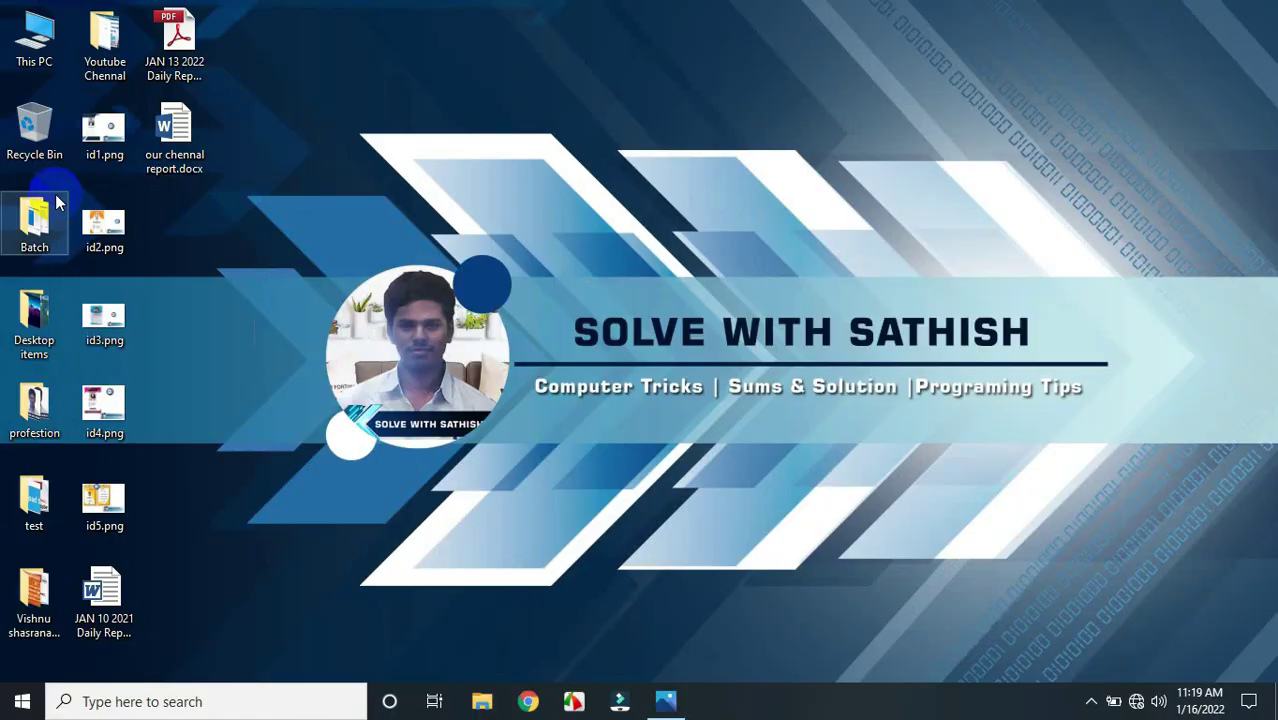
double_click(103, 40)
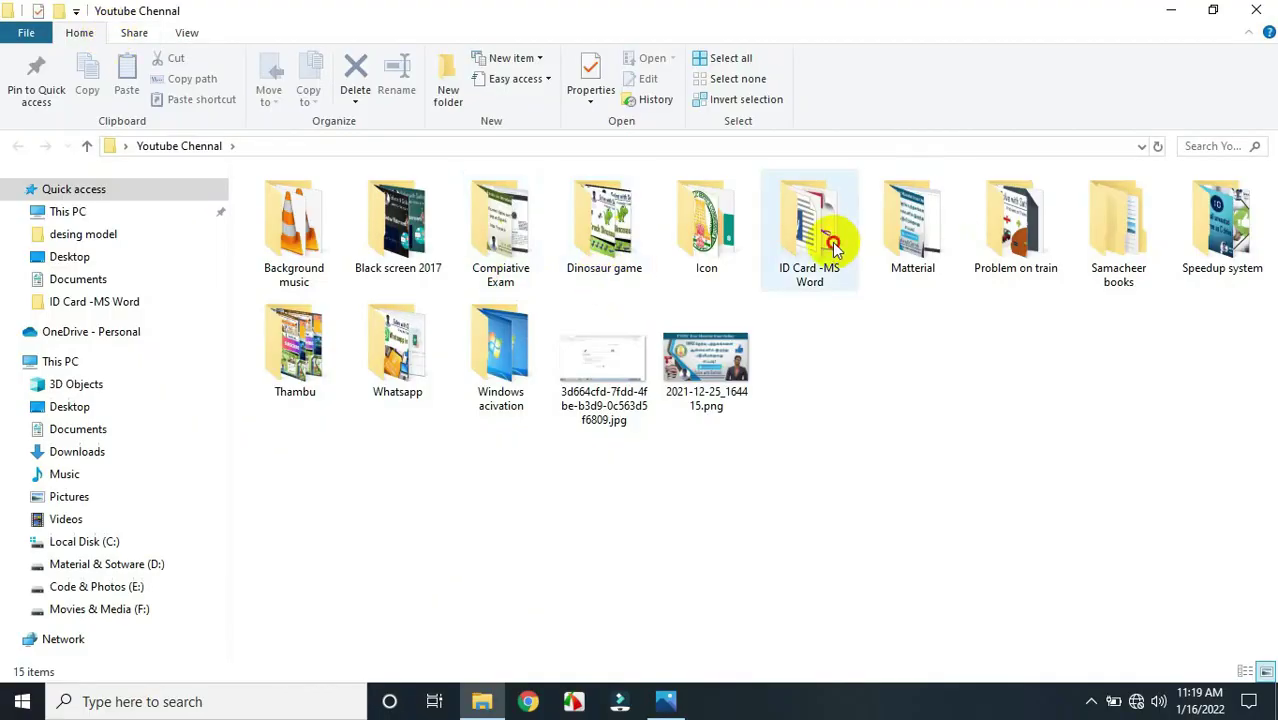
double_click(815, 240)
double_click(362, 300)
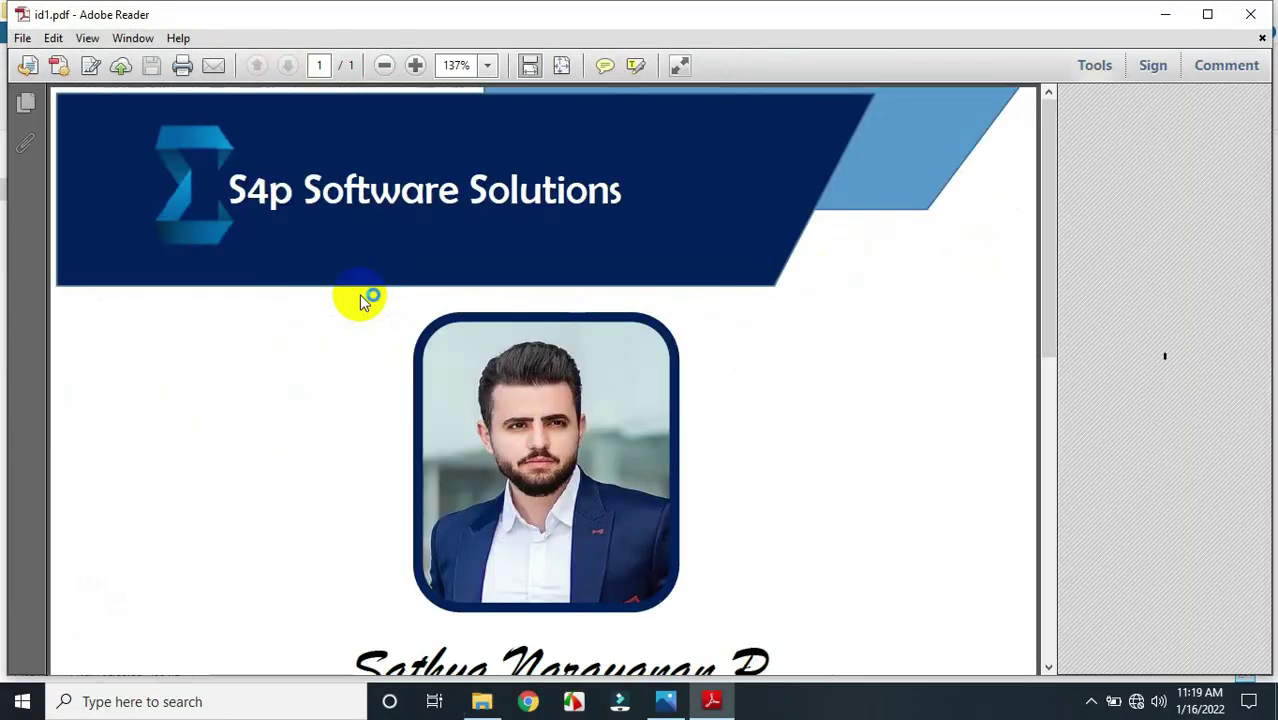
Step: Fit the whole ID card page in view, then close Adobe Reader
left_click(384, 65)
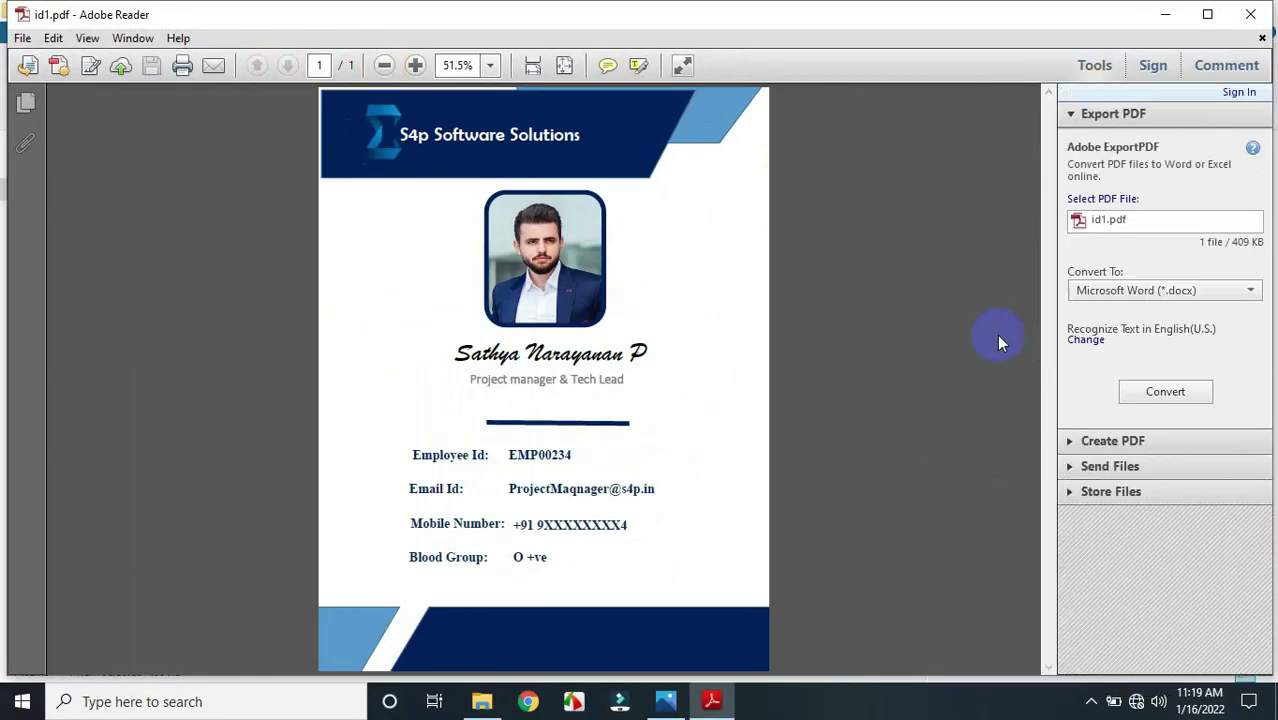
left_click(1251, 14)
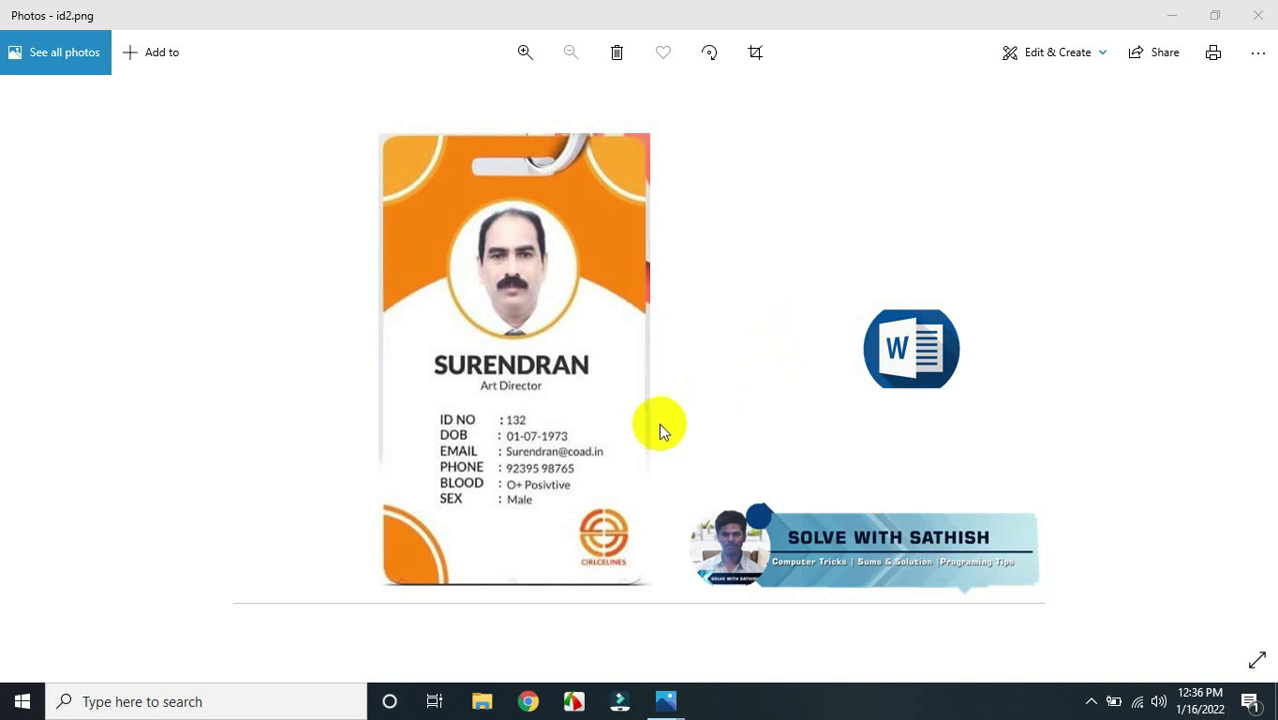
Step: Launch Word 2013 from search with a blank document and move its restored window aside
left_click(222, 701)
type("wor")
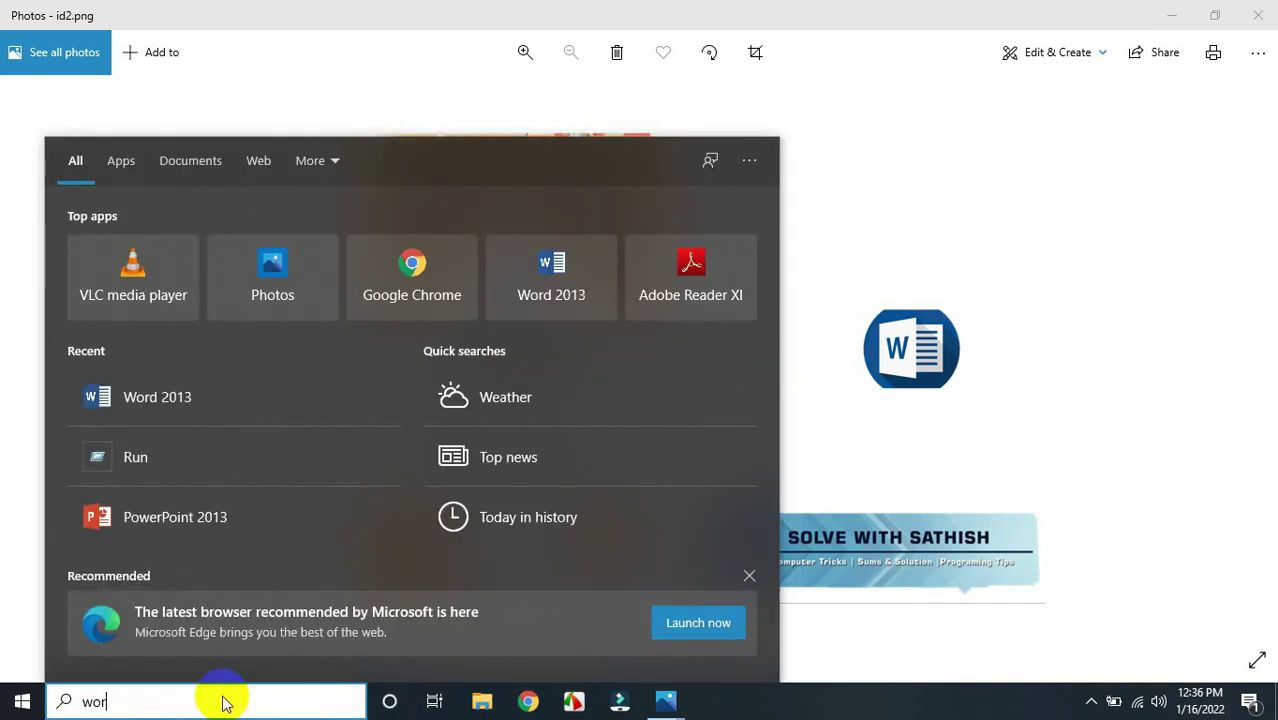
type("d\\")
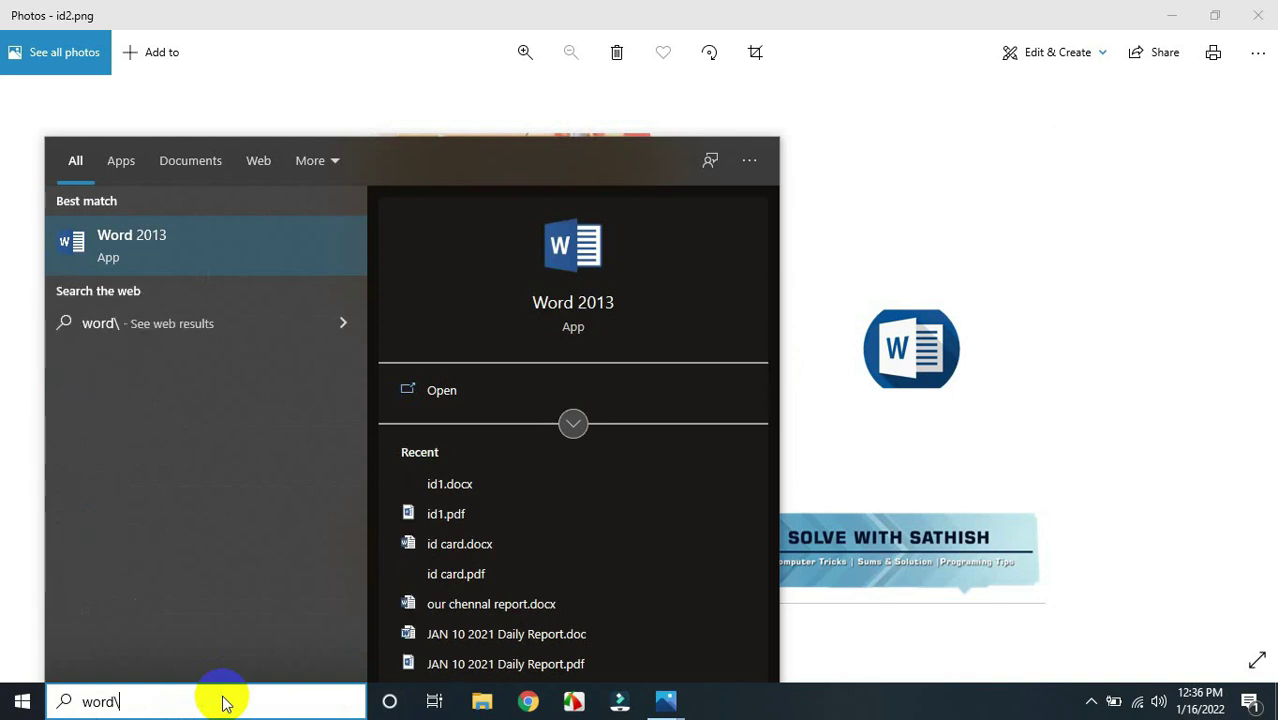
key("Return")
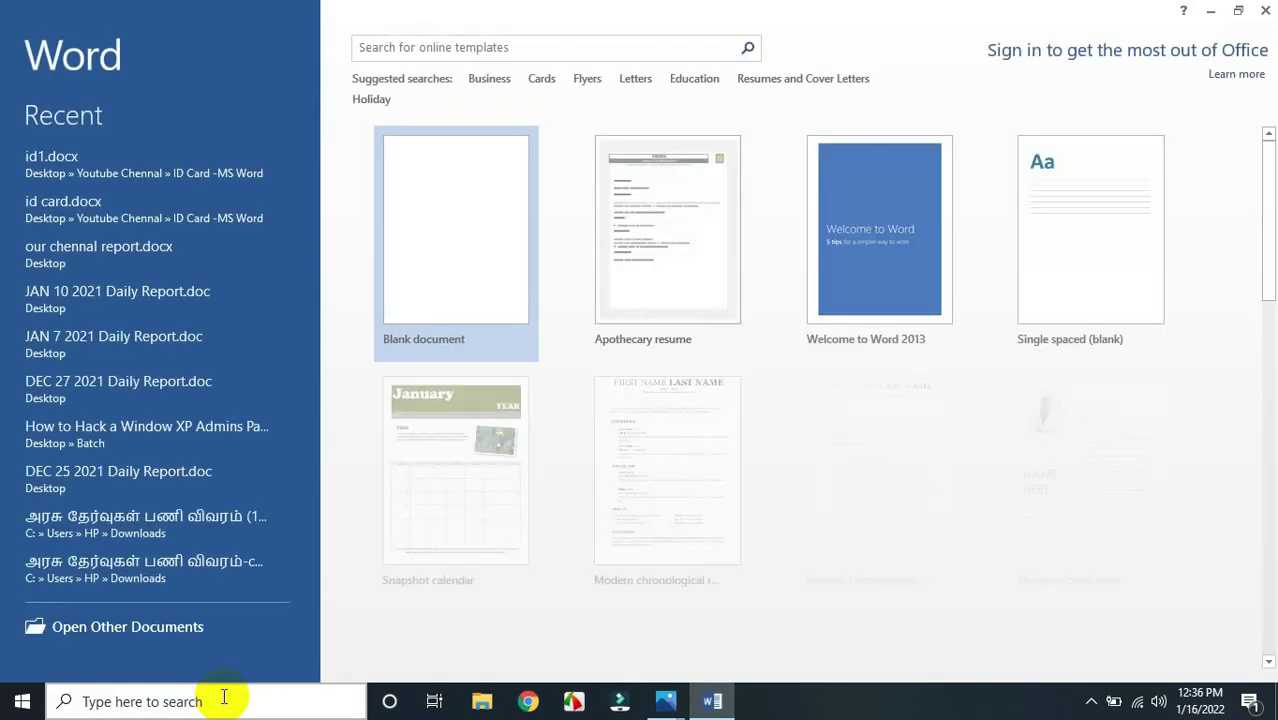
left_click(385, 237)
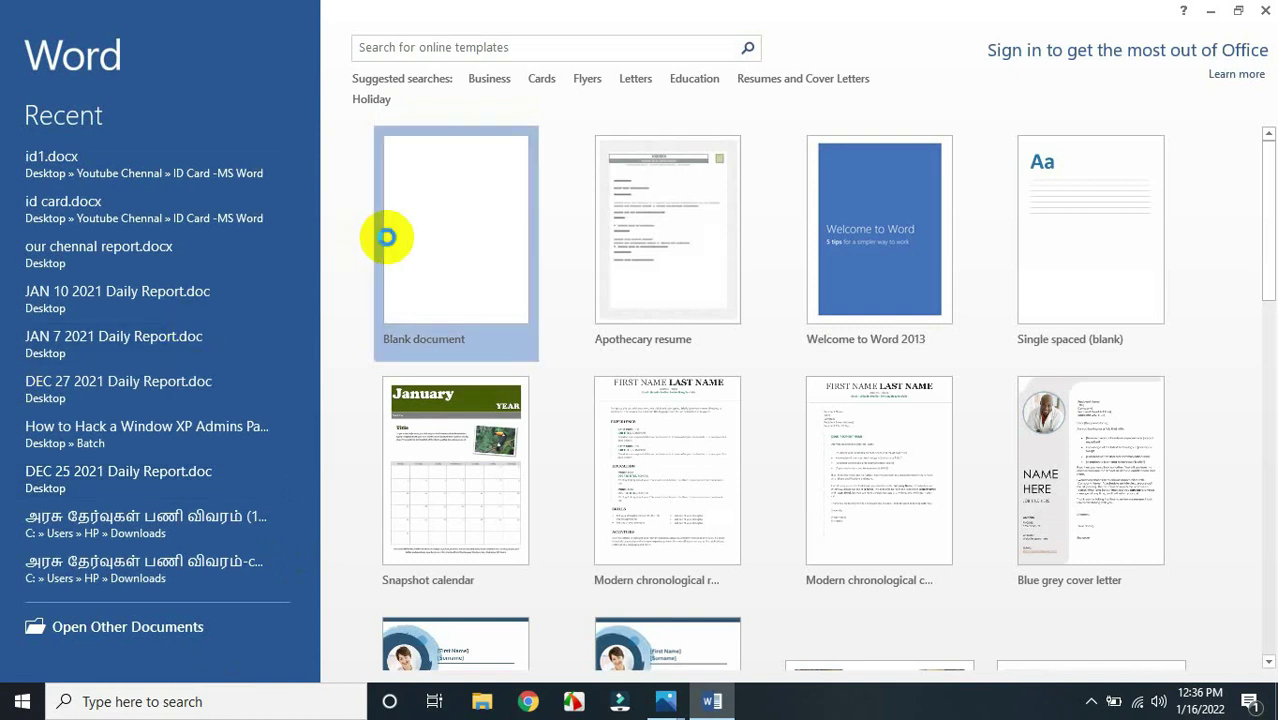
left_click(1238, 10)
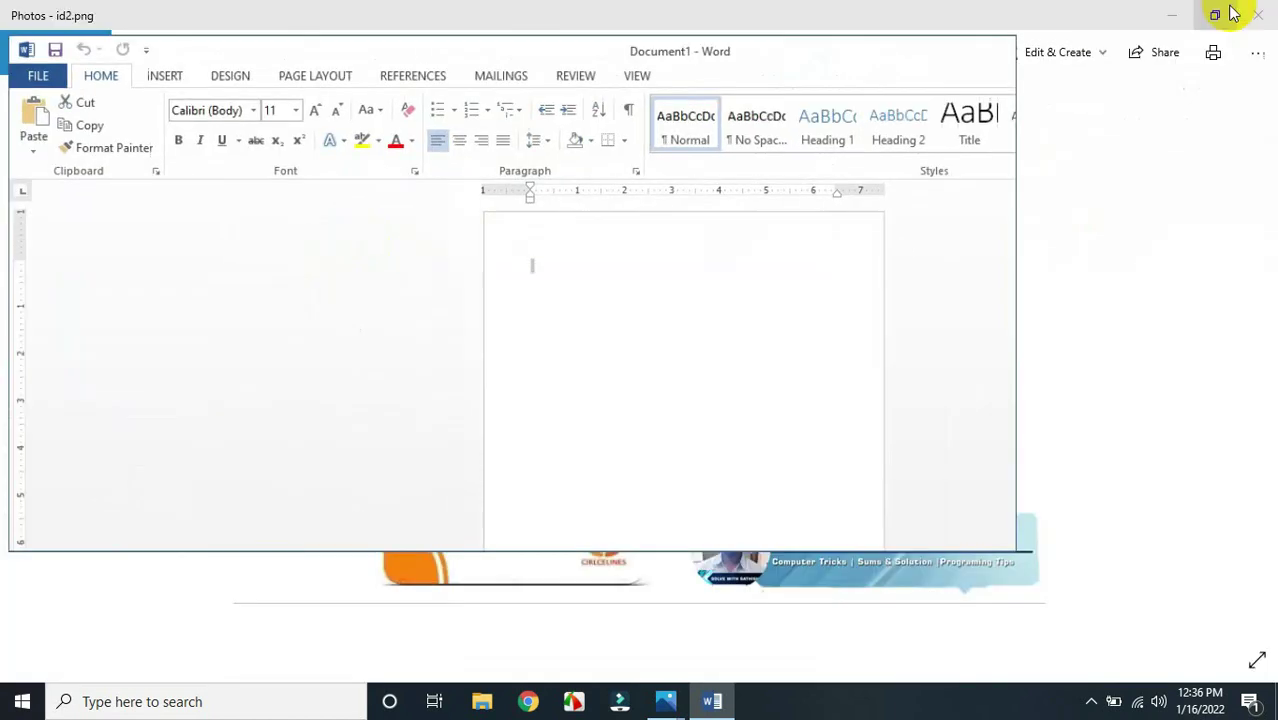
mouse_move(776, 83)
left_mouse_down()
mouse_move(652, 108)
mouse_move(845, 103)
left_mouse_up()
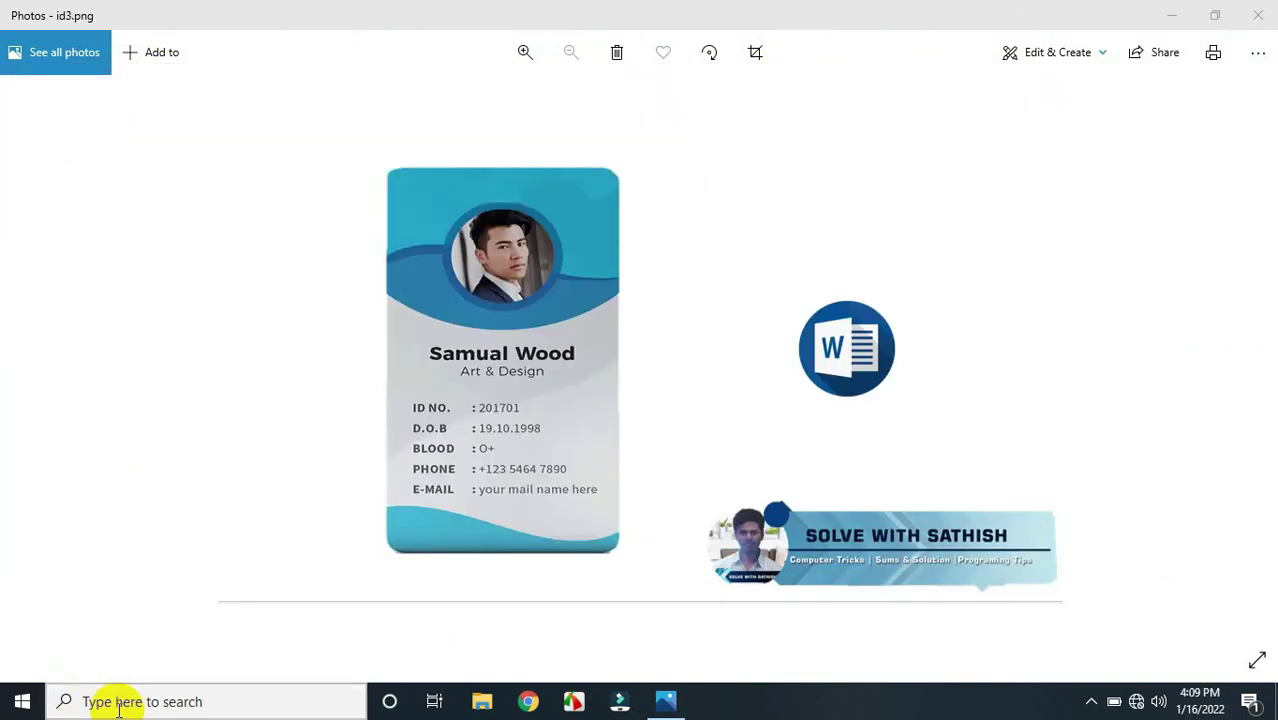
left_click(110, 702)
type("word")
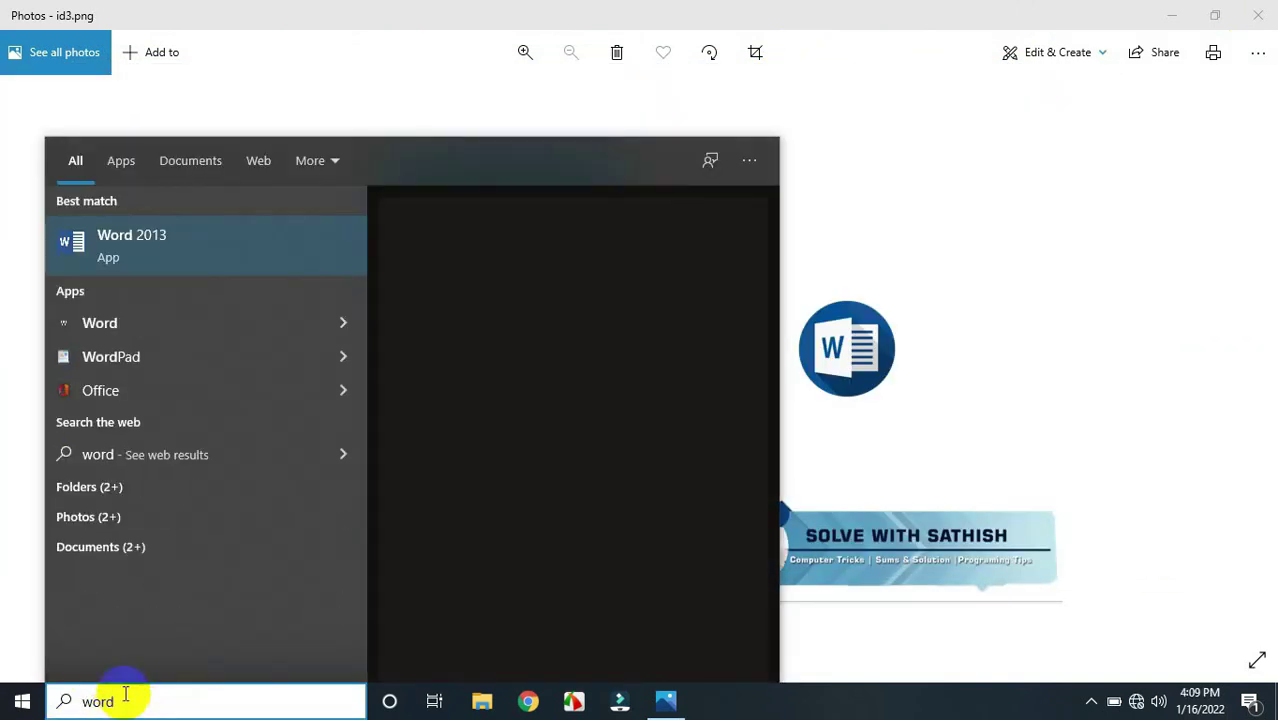
Step: Launch Word 2013 on a blank document, zoom out, and pick the Rectangle shape
left_click(190, 241)
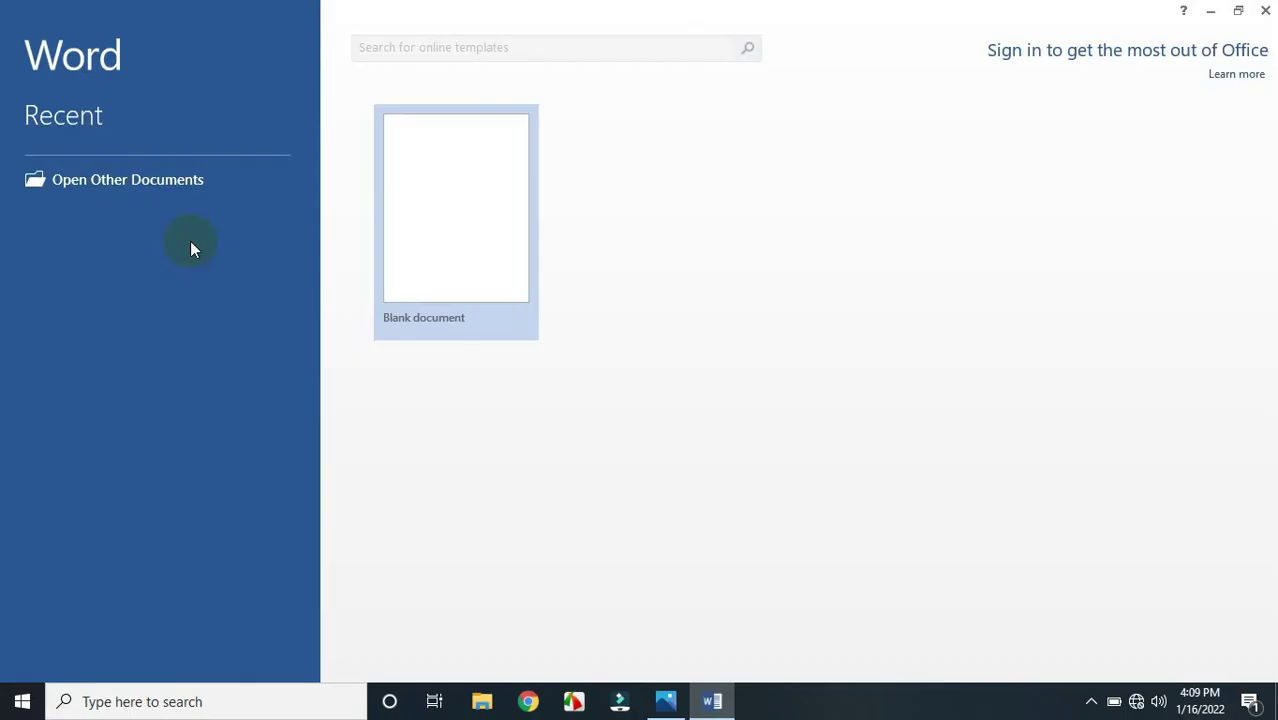
left_click(408, 267)
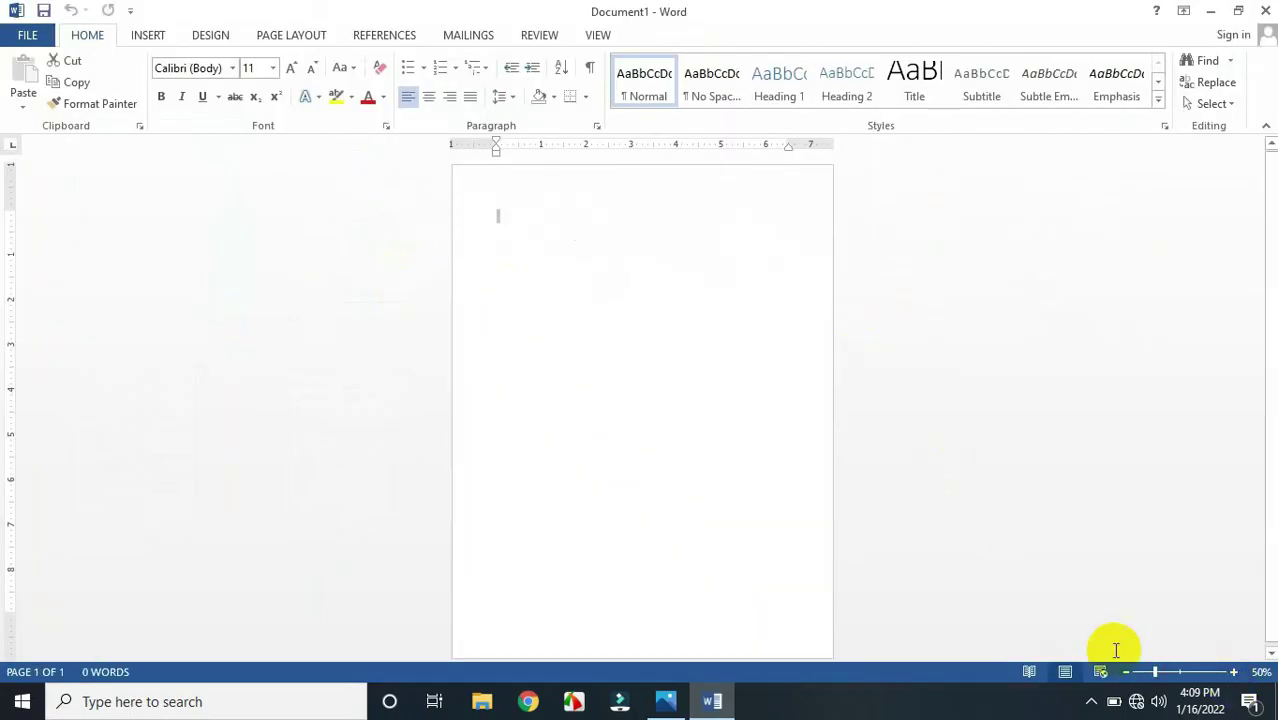
left_click(1126, 672)
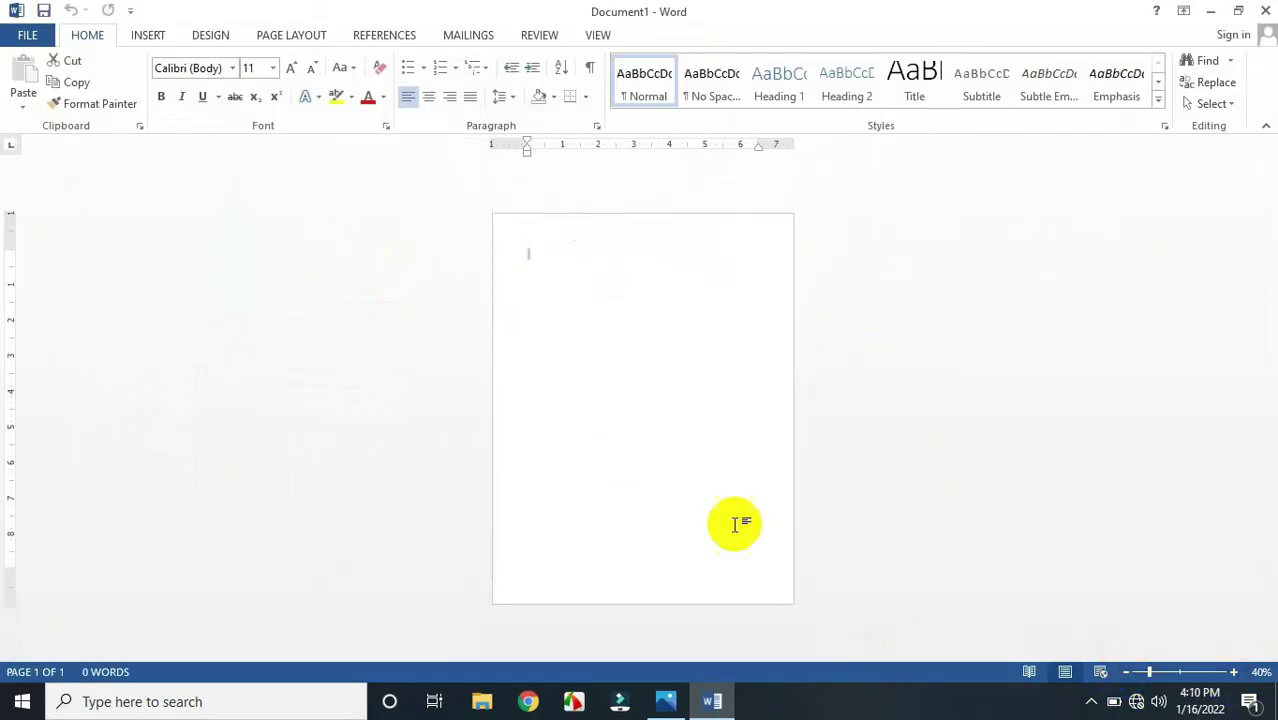
left_click(140, 35)
left_click(260, 90)
left_click(343, 148)
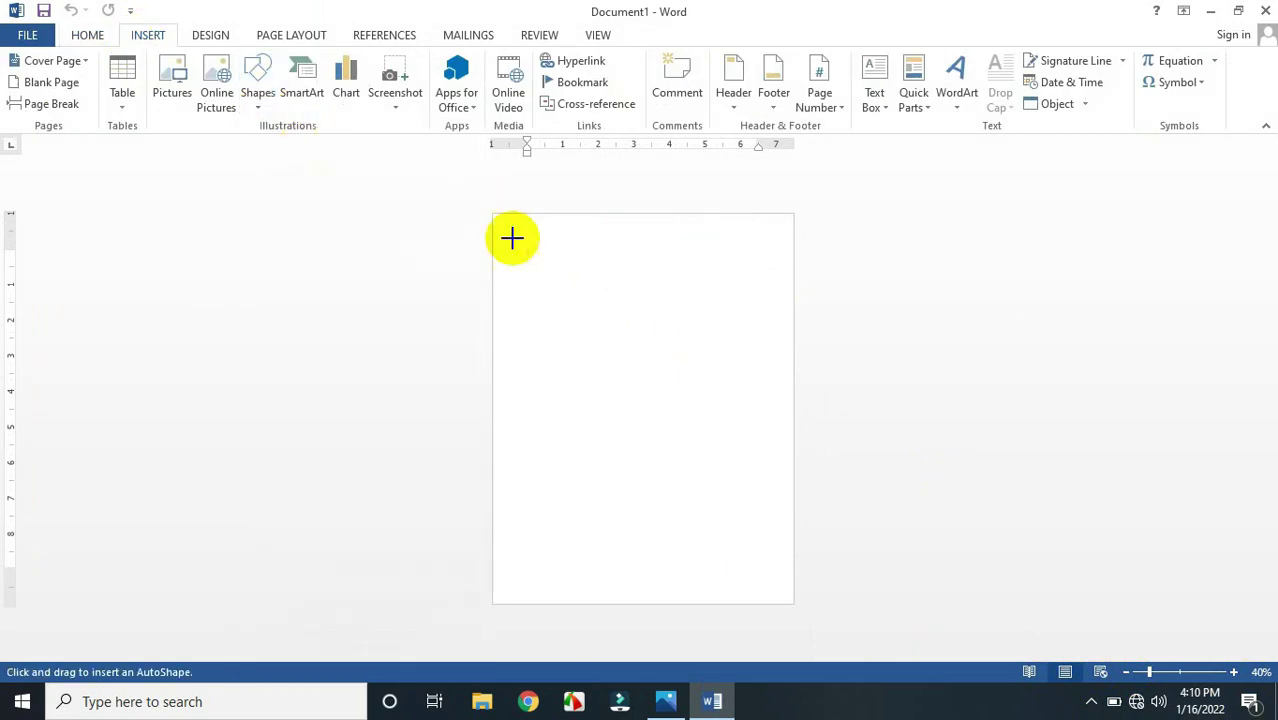
Step: Draw a full-page rectangle and give it a light linear gradient fill
left_click_drag(492, 213, 794, 602)
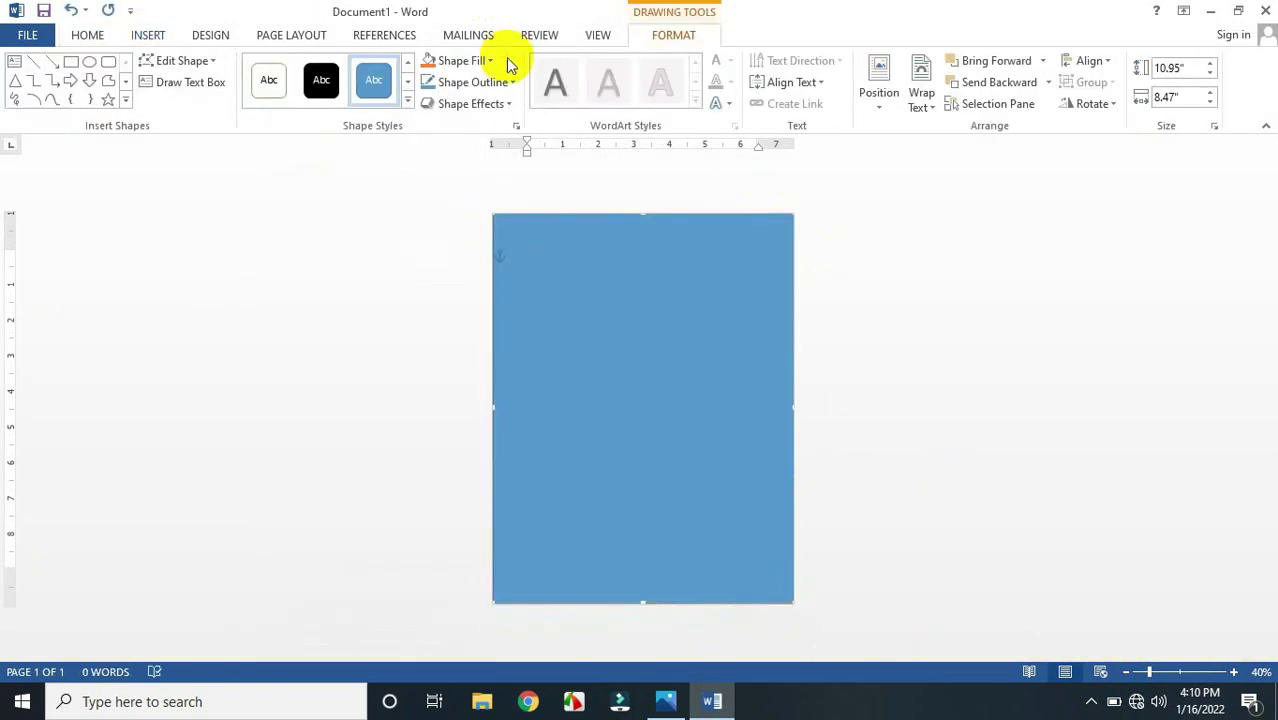
left_click(462, 82)
left_click(462, 60)
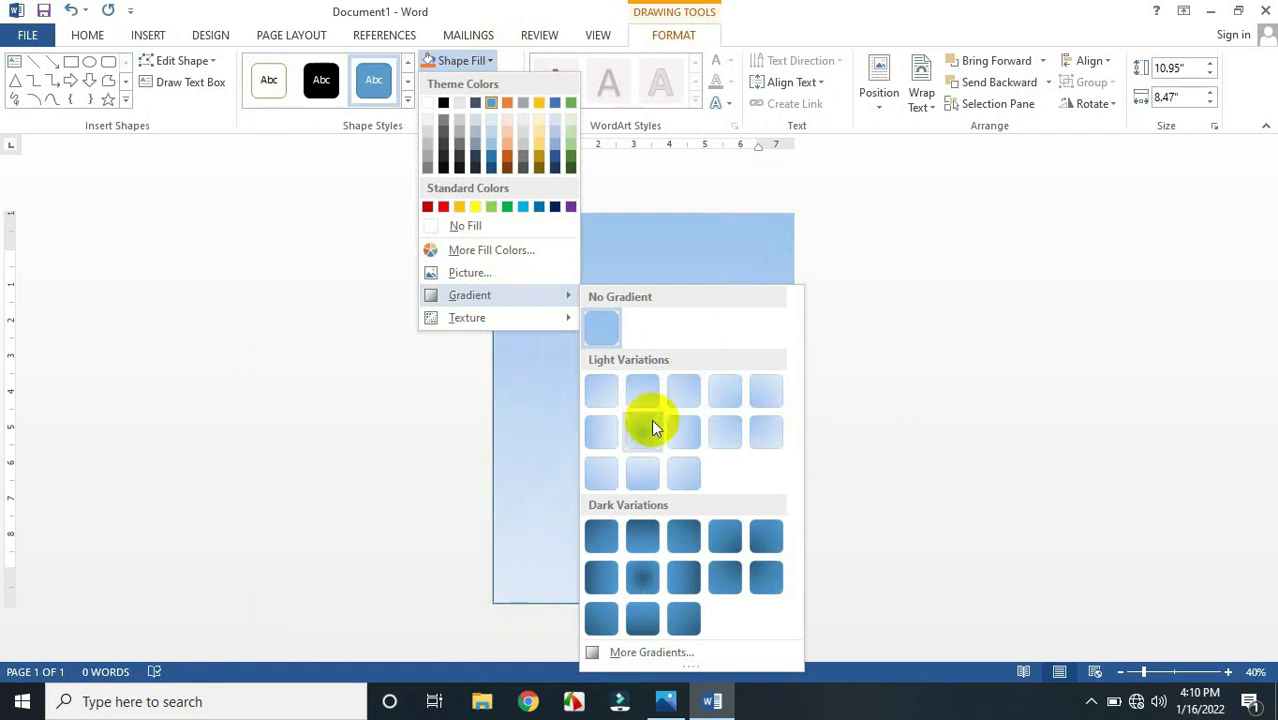
left_click(643, 395)
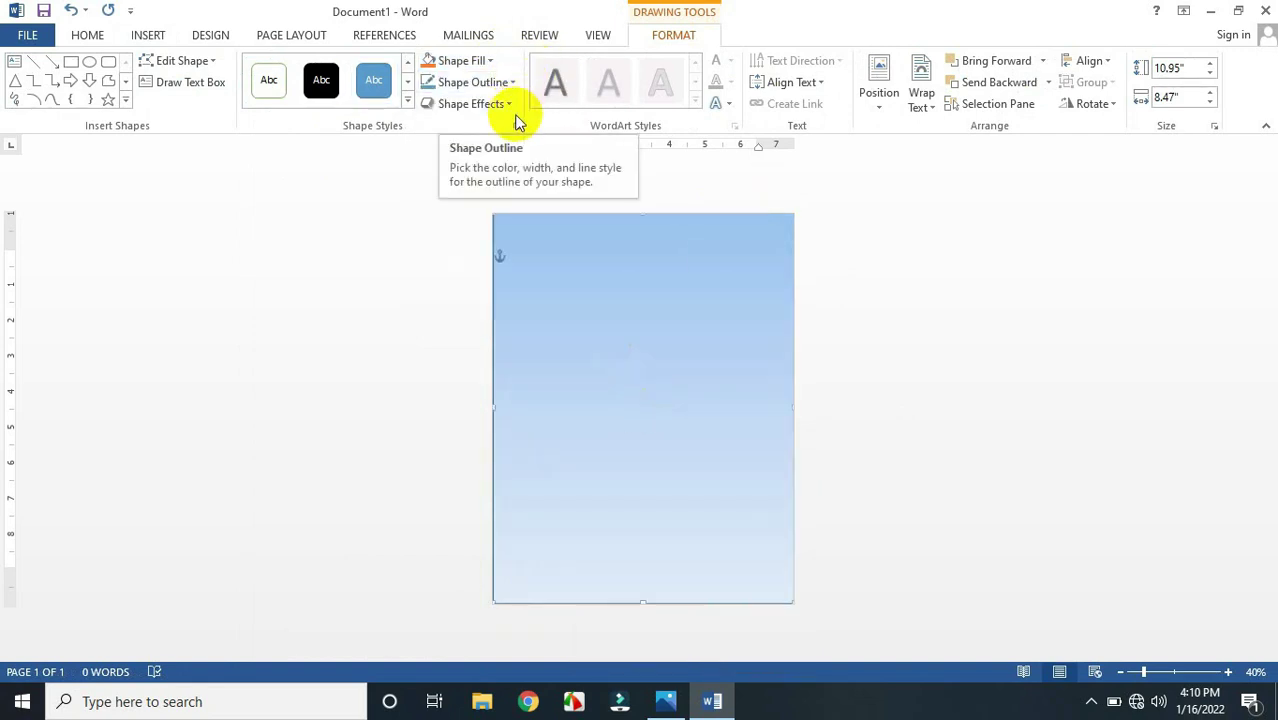
Step: Edit the gradient: remove the middle stop, move the first stop to 21%, make the bottom light grey
left_click(516, 126)
left_click(1036, 233)
left_click(1127, 512)
left_click(1235, 512)
left_click_drag(1073, 512, 1100, 513)
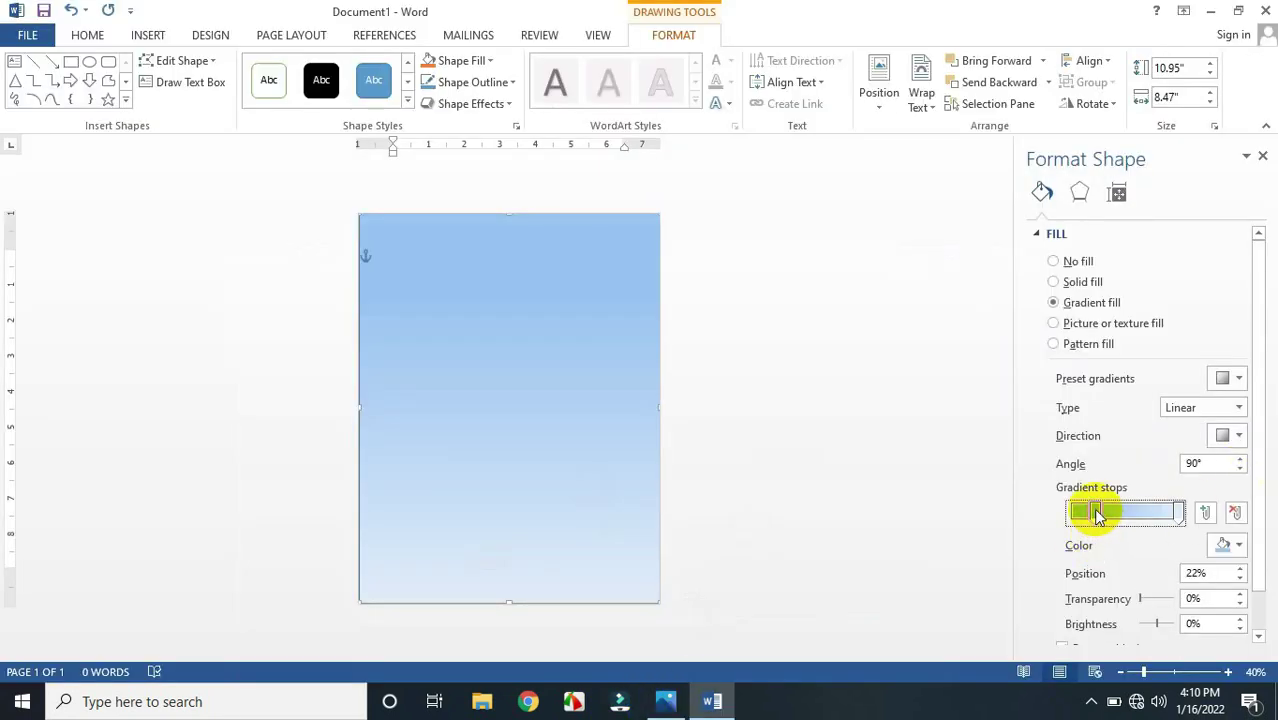
left_click(1238, 545)
left_click(1177, 512)
left_click(1232, 545)
left_click(1130, 432)
left_click(1230, 545)
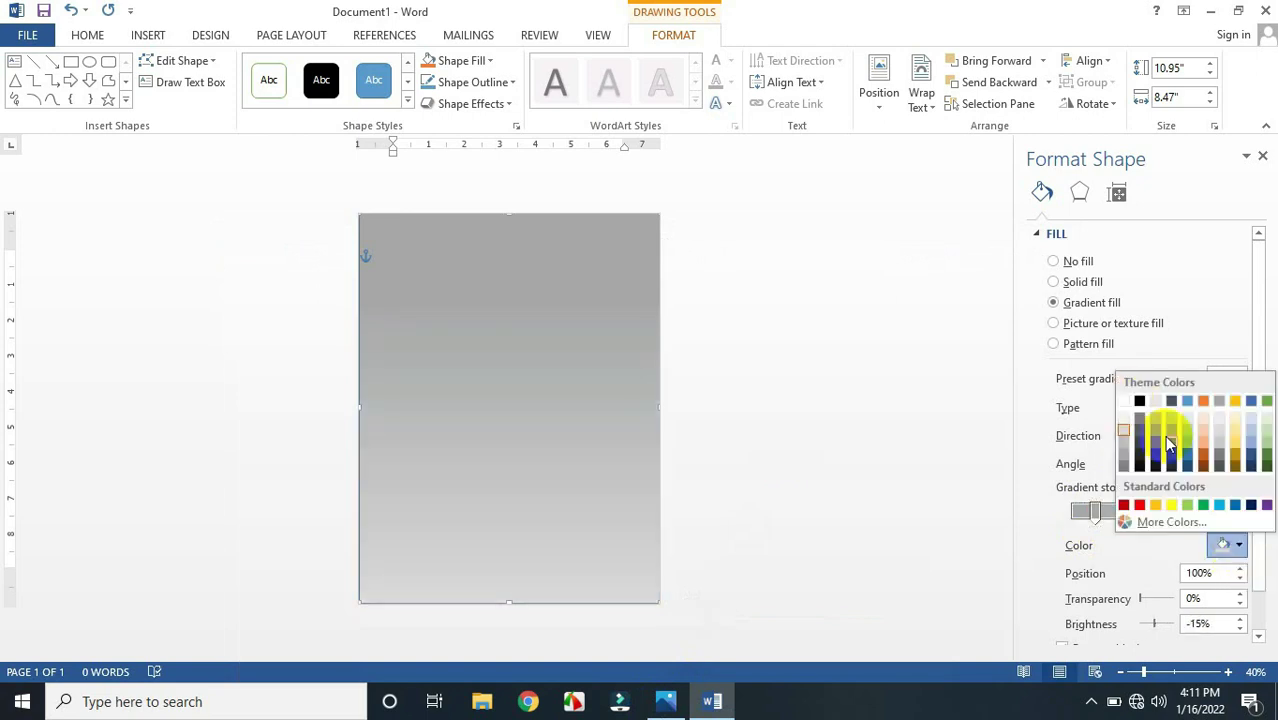
left_click(1124, 417)
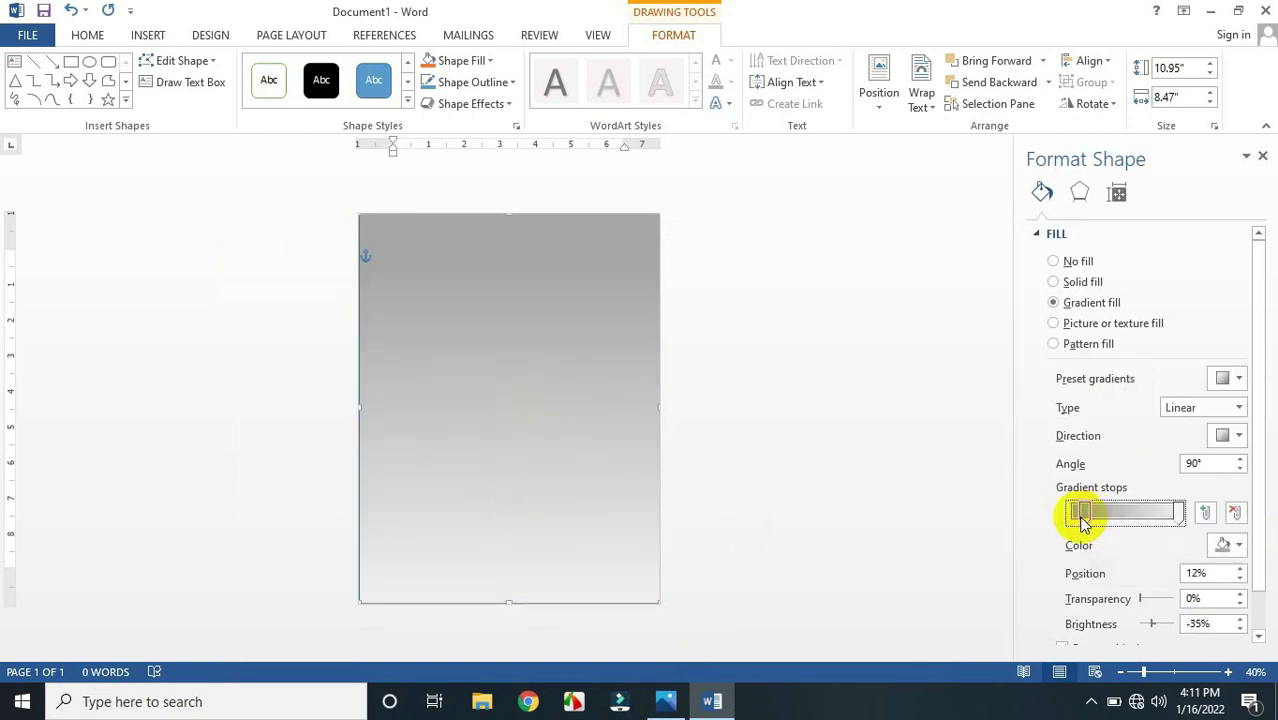
left_click(147, 35)
left_click(257, 80)
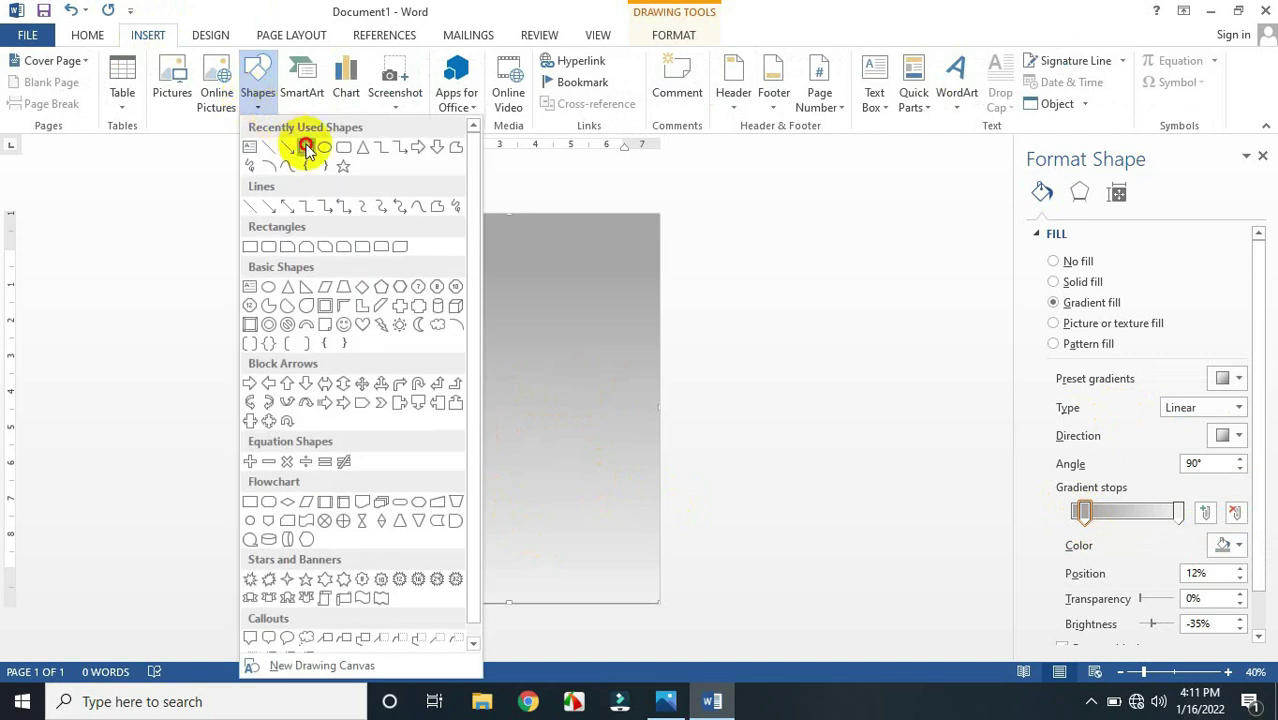
Step: Draw a blue rectangle across the bottom of the page, about 1.39" by 8.84"
left_click(300, 143)
mouse_move(360, 570)
left_mouse_down()
mouse_move(678, 604)
mouse_move(660, 604)
left_mouse_up()
left_click_drag(588, 583, 586, 574)
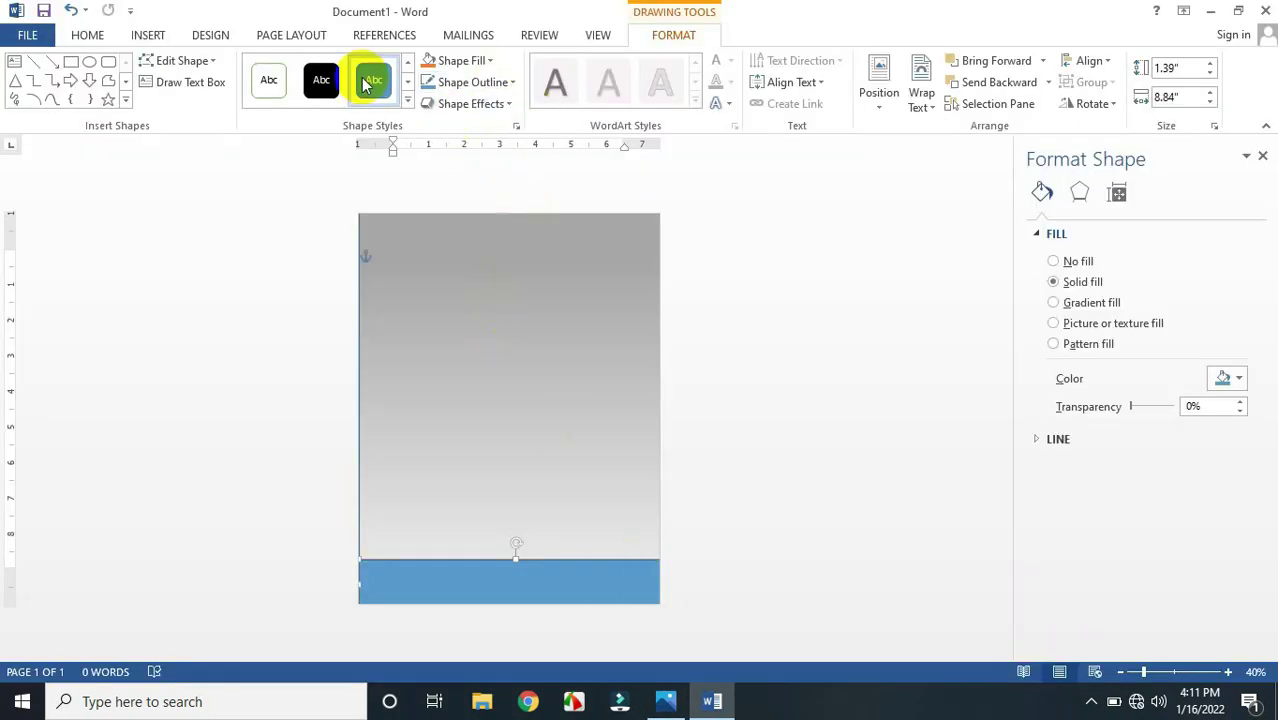
Step: Bend the bar's top edge into a gentle wave with Edit Points
left_click(180, 60)
left_click(195, 110)
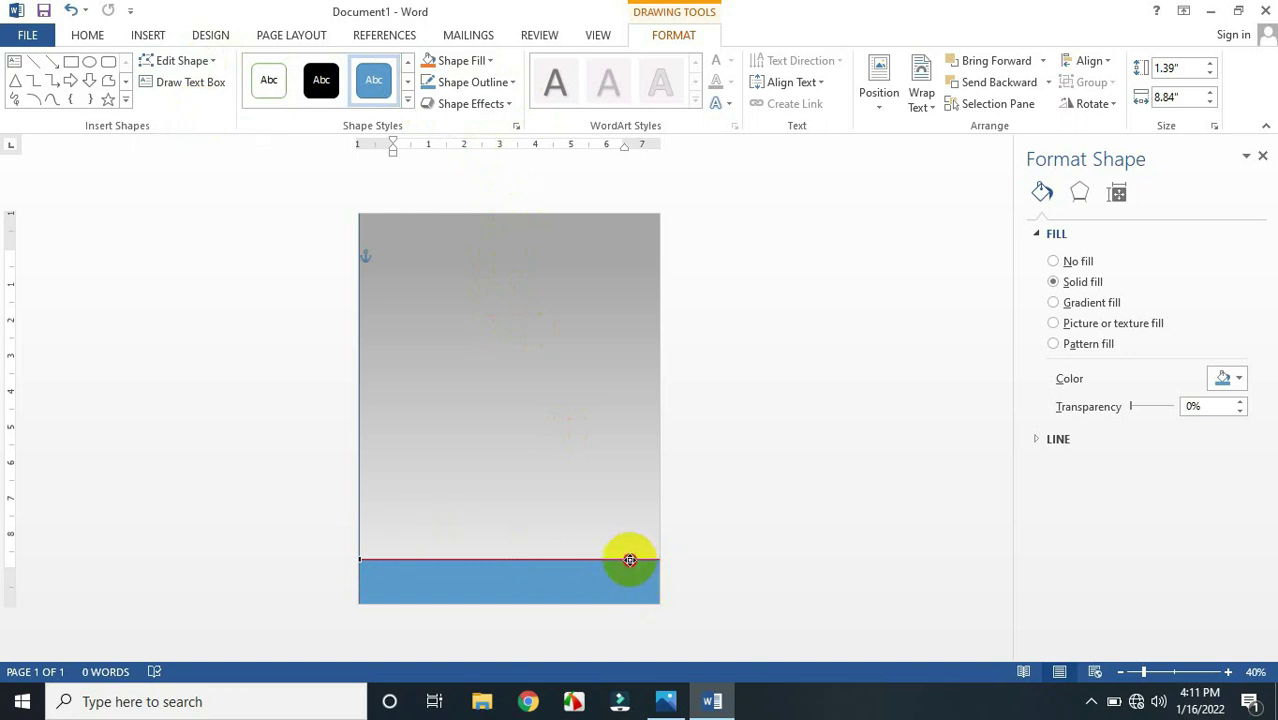
left_click_drag(603, 588, 603, 587)
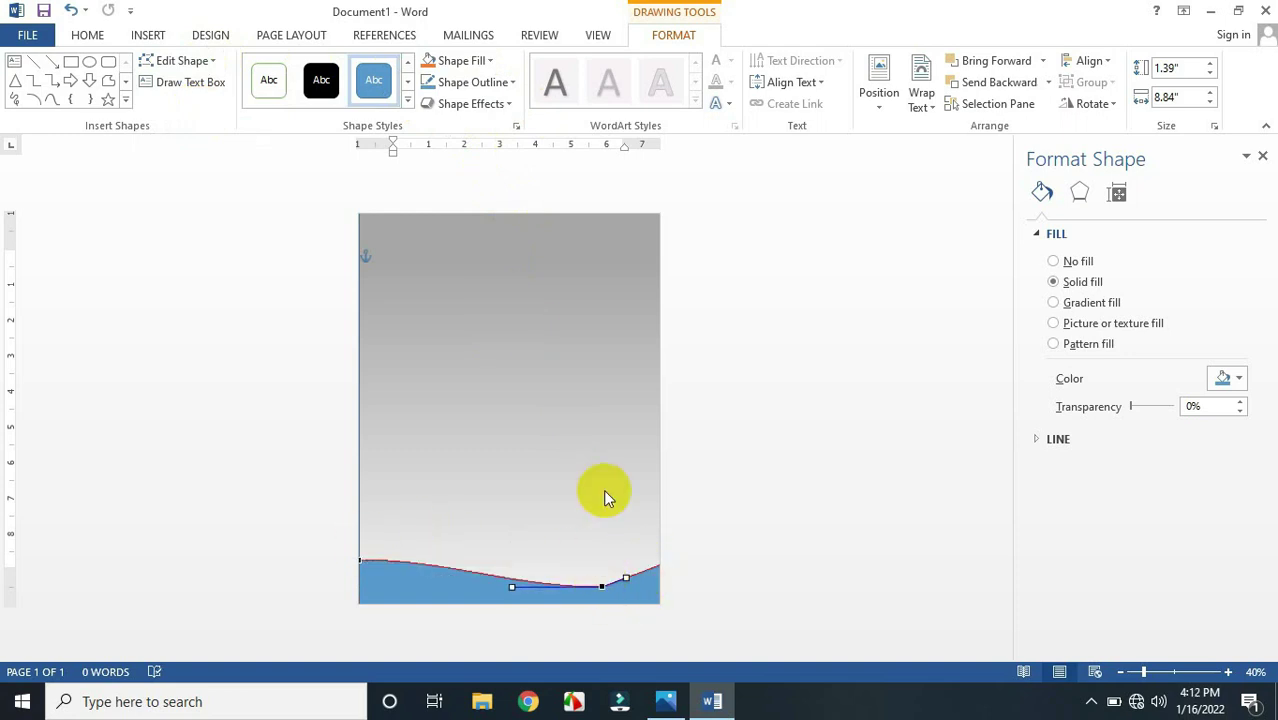
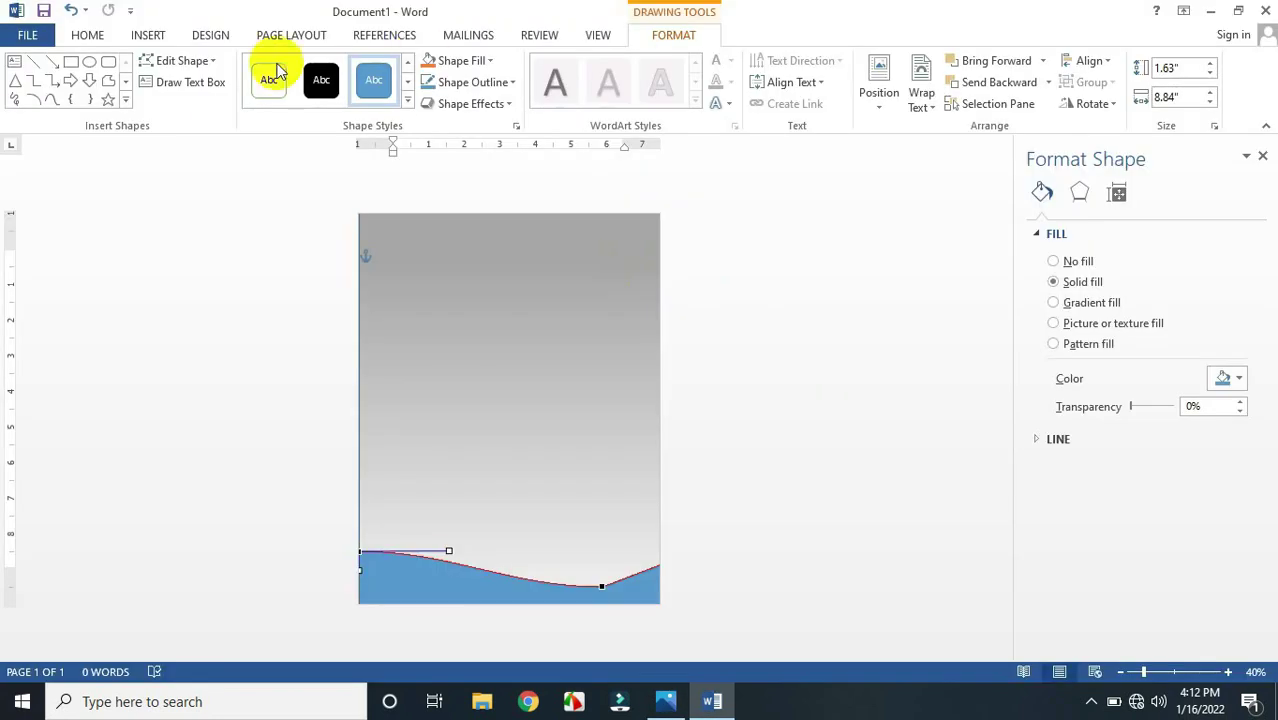
Step: Draw a large oval stretched across the top of the card
left_click(148, 35)
left_click(257, 92)
left_click(318, 150)
left_click(460, 367)
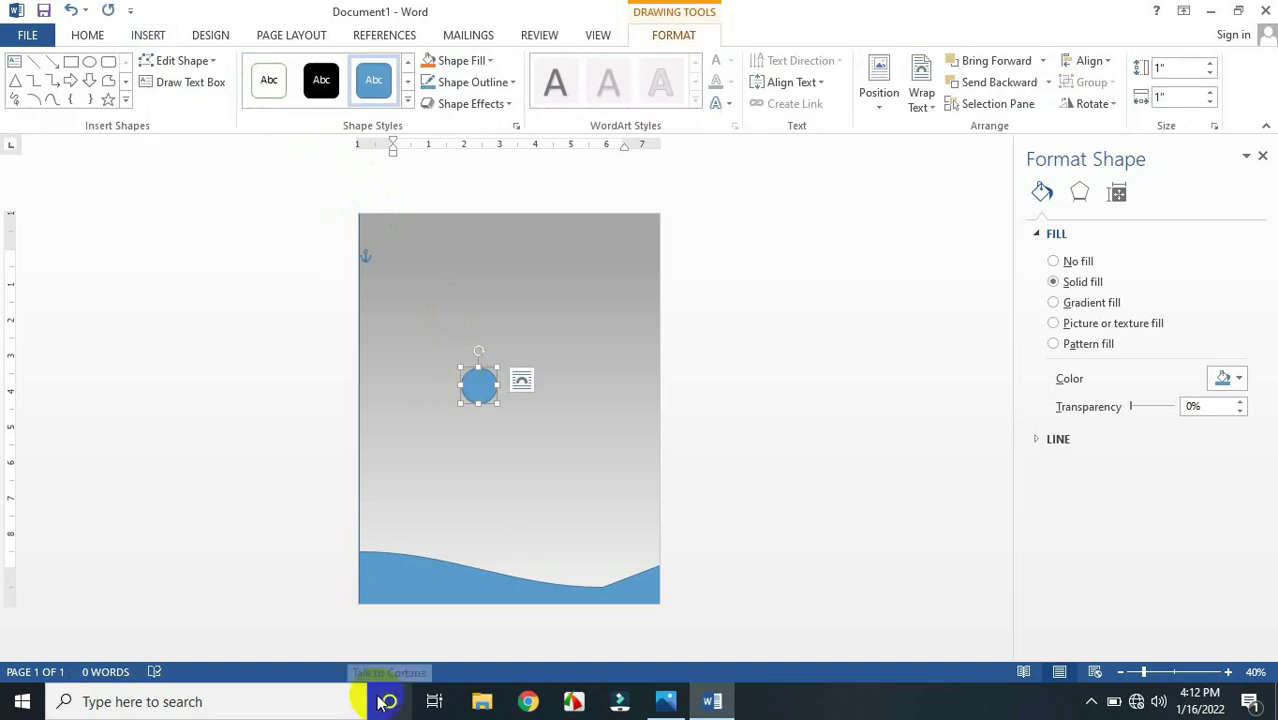
mouse_move(499, 400)
left_mouse_down()
mouse_move(717, 586)
mouse_move(533, 251)
left_mouse_up()
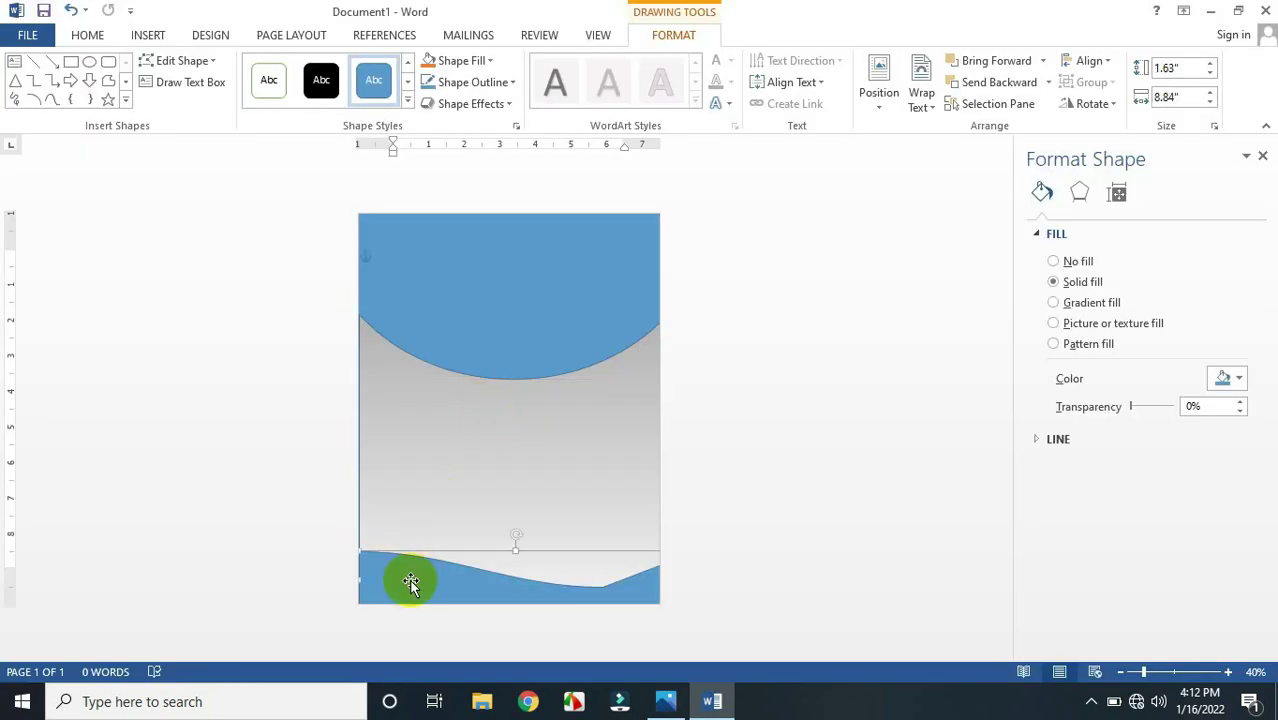
left_click(488, 103)
left_click(585, 450)
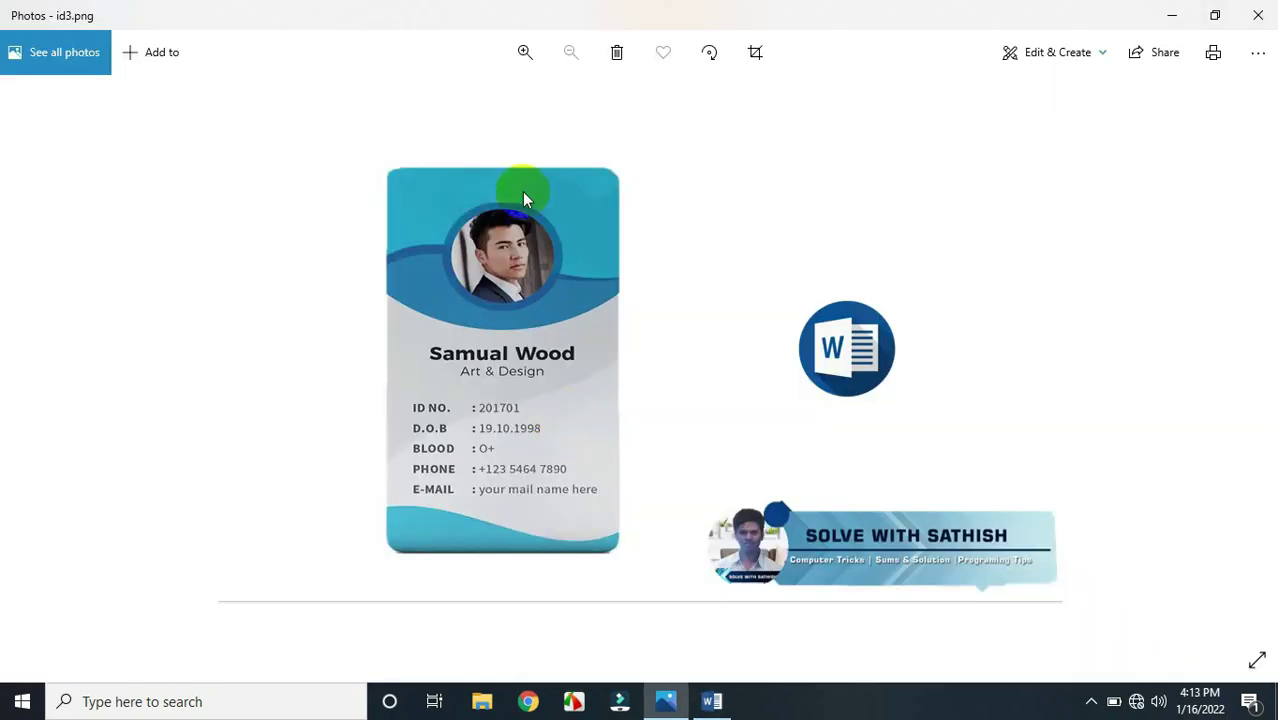
Step: Fill the top oval dark blue and give the bottom wave a green outline
left_click(456, 357)
left_click(489, 60)
left_click(537, 207)
left_click(440, 592)
left_click(472, 82)
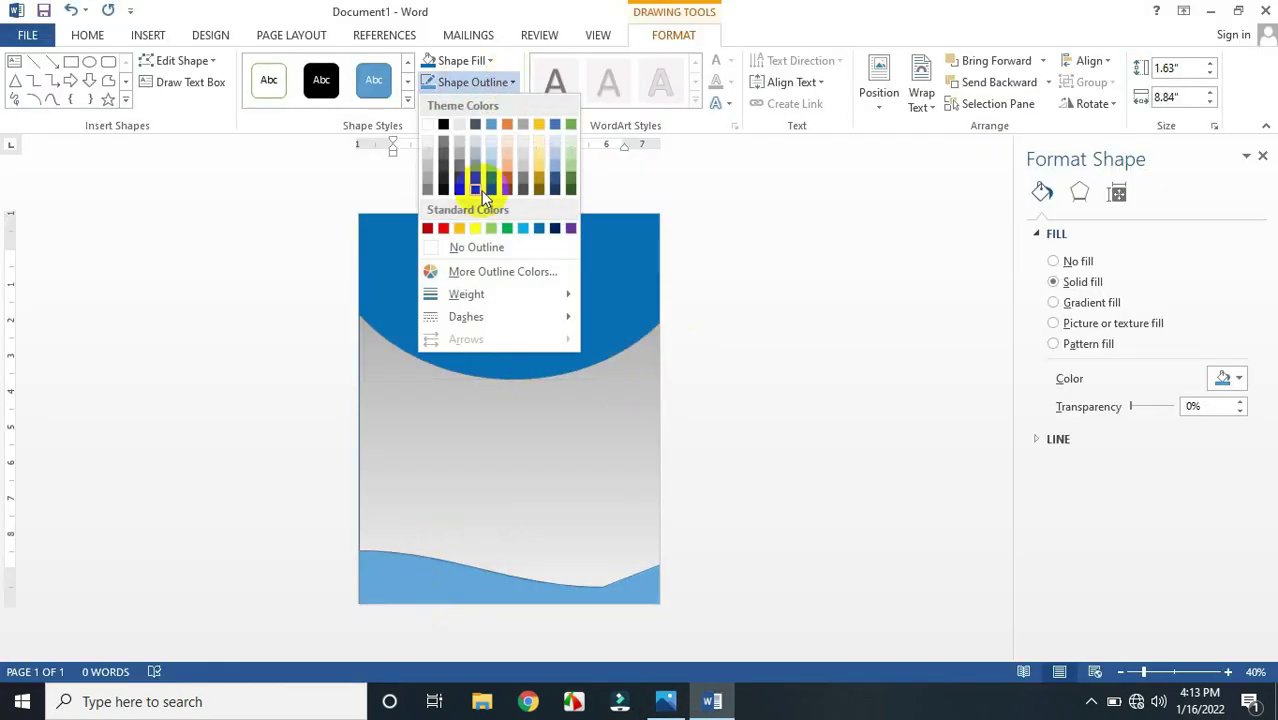
left_click(525, 228)
Step: Draw a circle at the top centre of the card for the photo
left_click(148, 35)
left_click(258, 92)
left_click(325, 147)
left_click_drag(468, 276, 570, 382)
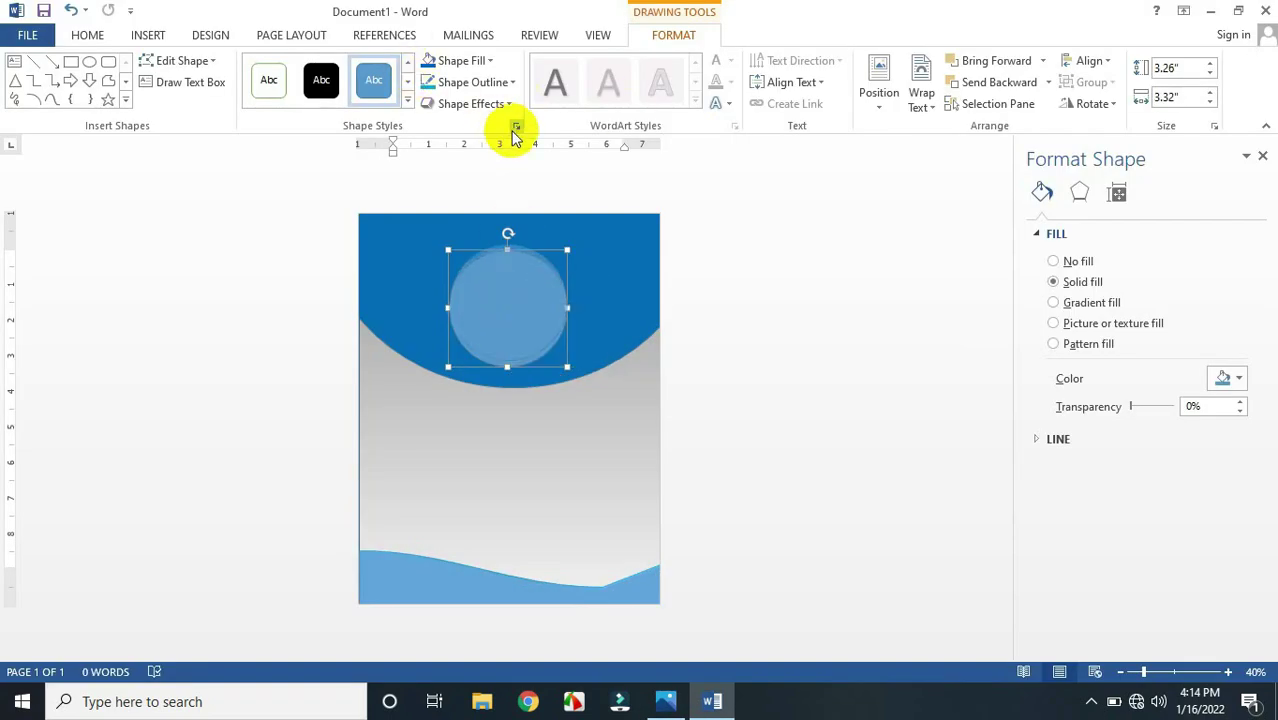
Step: Fill the circle with a picture from the Desktop profestion folder
left_click(1053, 323)
left_click(1076, 398)
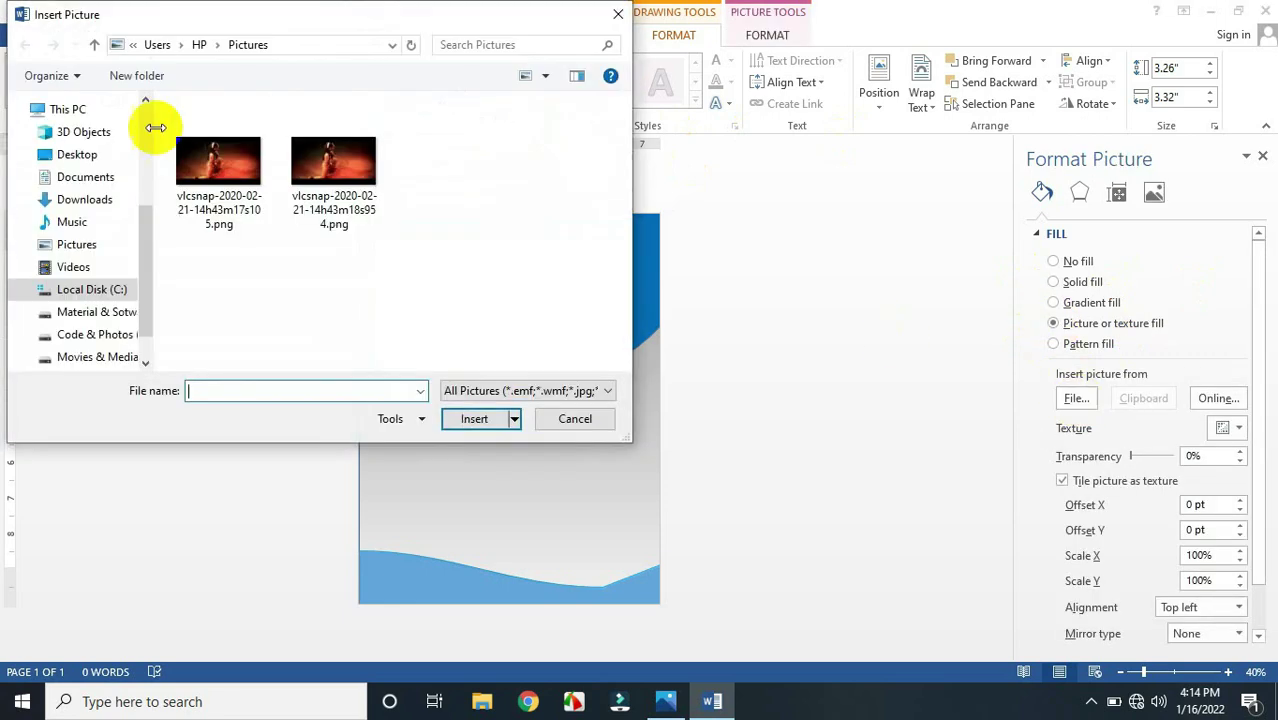
left_click(77, 155)
double_click(443, 160)
double_click(505, 340)
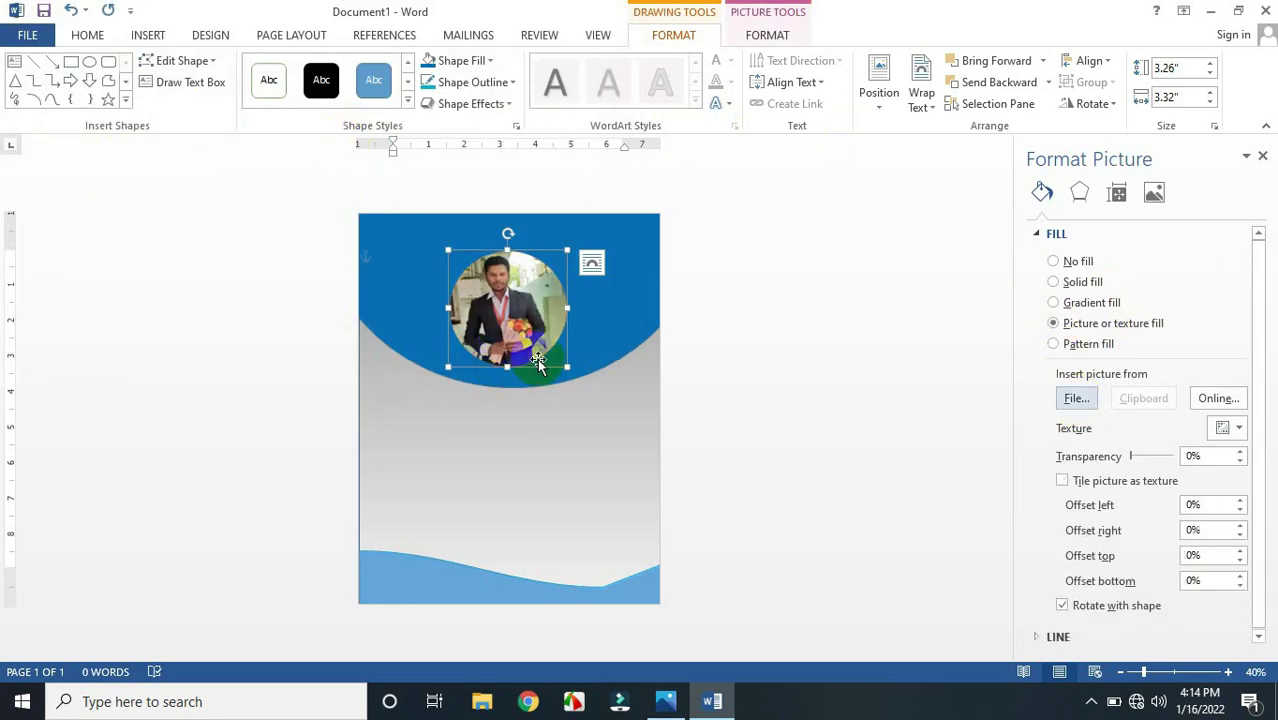
Step: Replace the circle's fill with the man's portrait from the ID Card images folder
left_click(1076, 398)
left_click(250, 40)
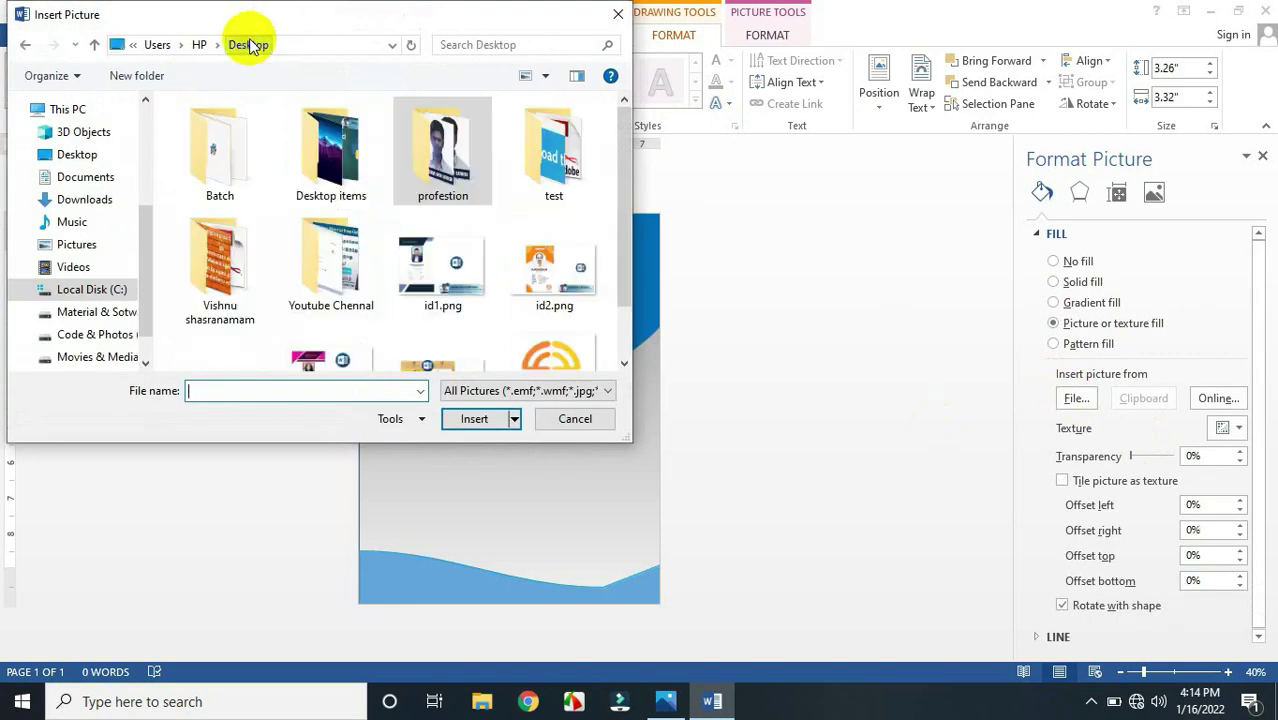
double_click(328, 228)
left_click(256, 228)
double_click(256, 228)
double_click(479, 155)
scroll(602, 200, "down", 3)
double_click(440, 310)
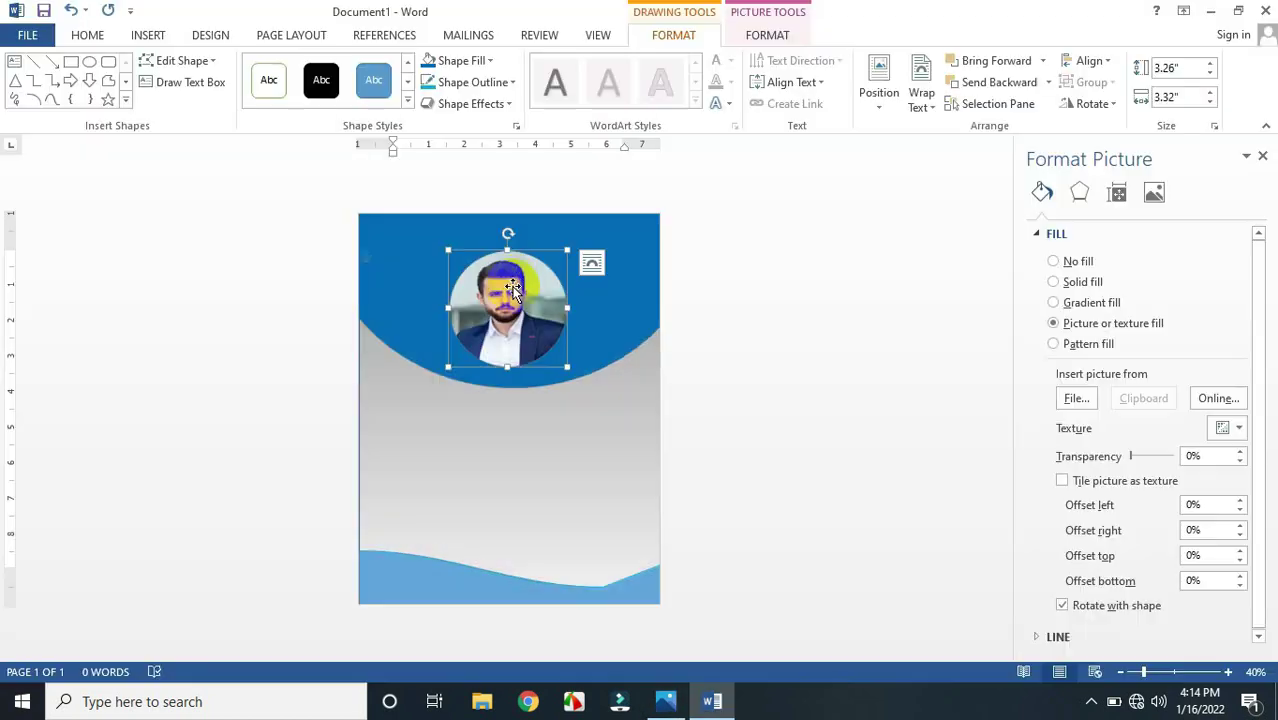
Step: Give the photo circle a dark blue outline 15 pt wide
left_click(516, 82)
left_click(470, 247)
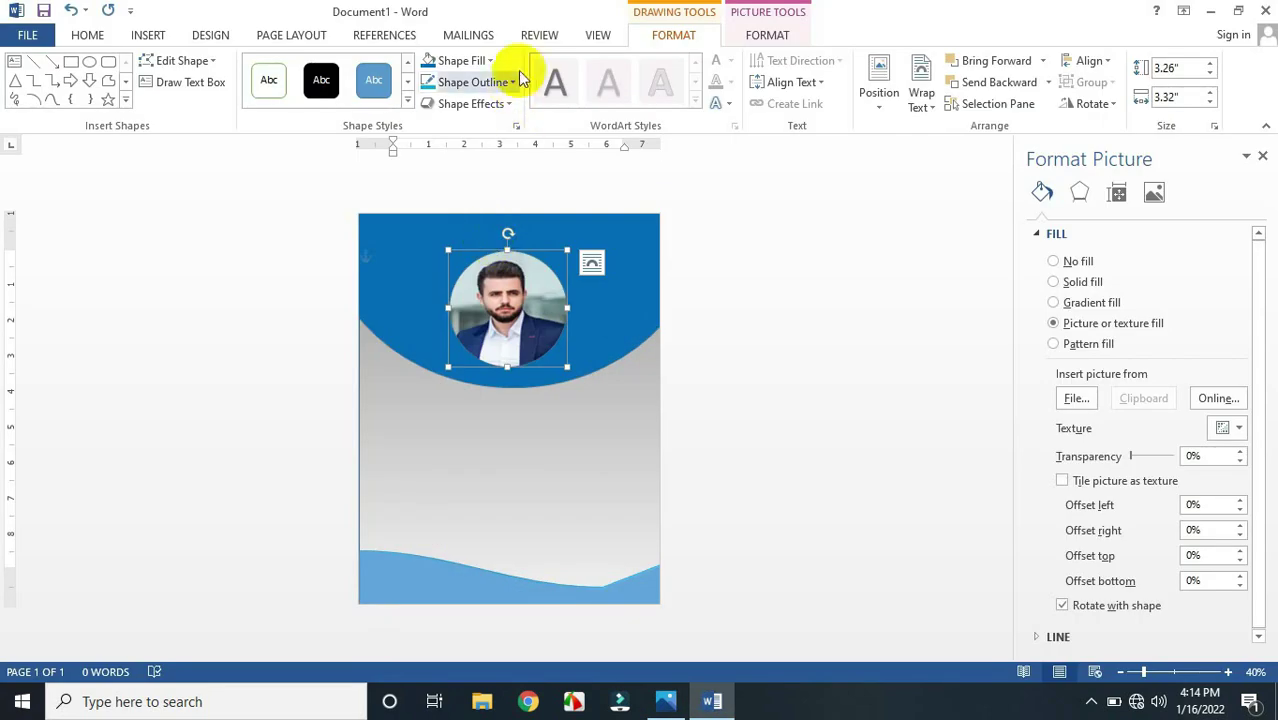
left_click(513, 82)
left_click(487, 189)
left_click(513, 82)
left_click(620, 484)
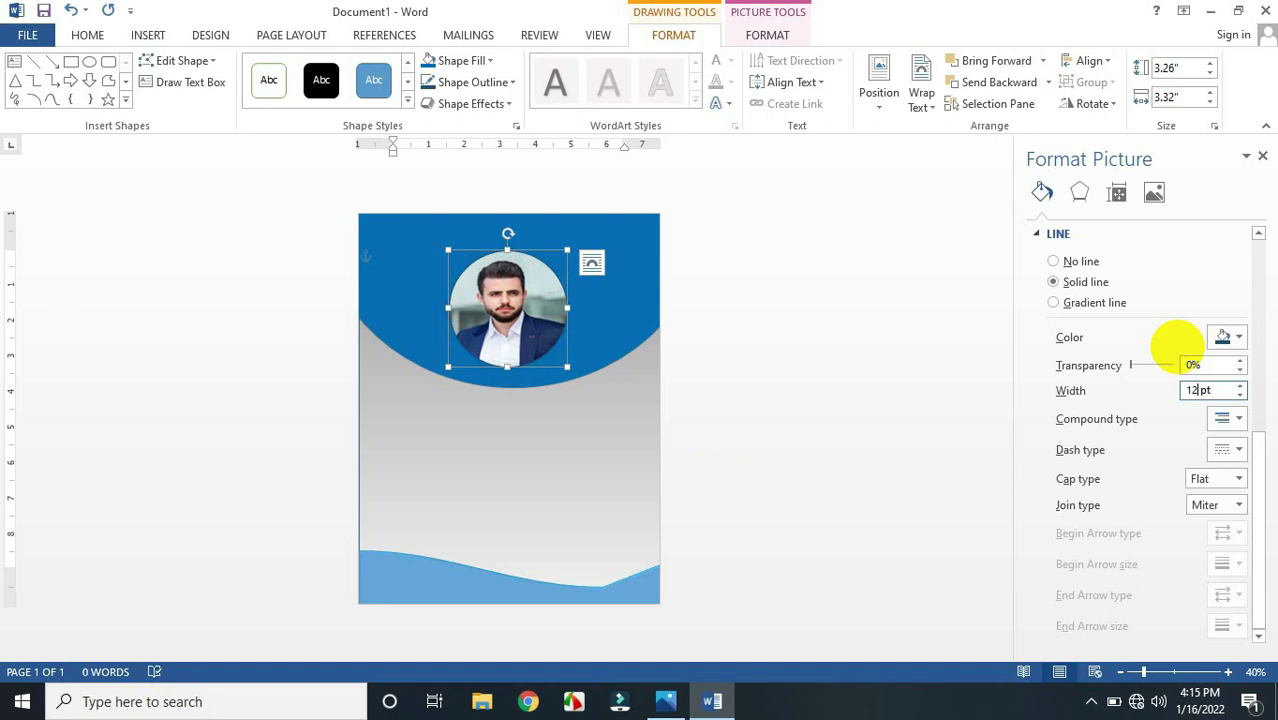
key("Return")
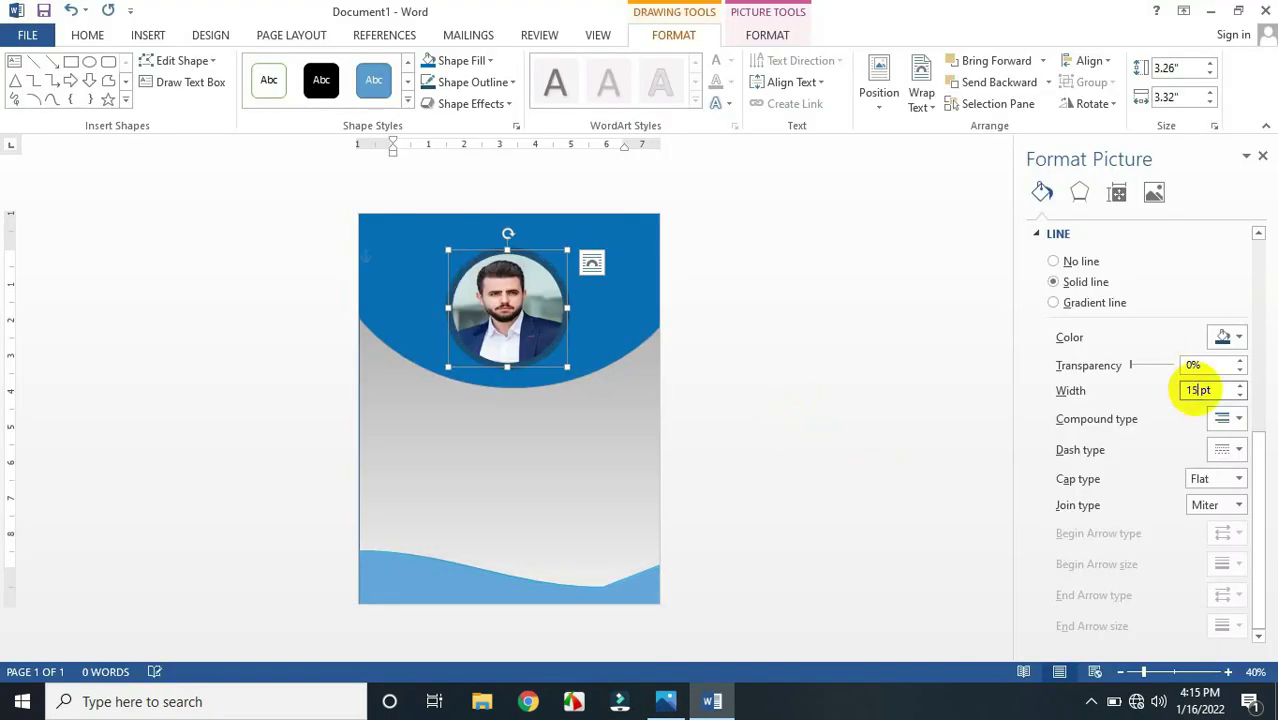
key("Return")
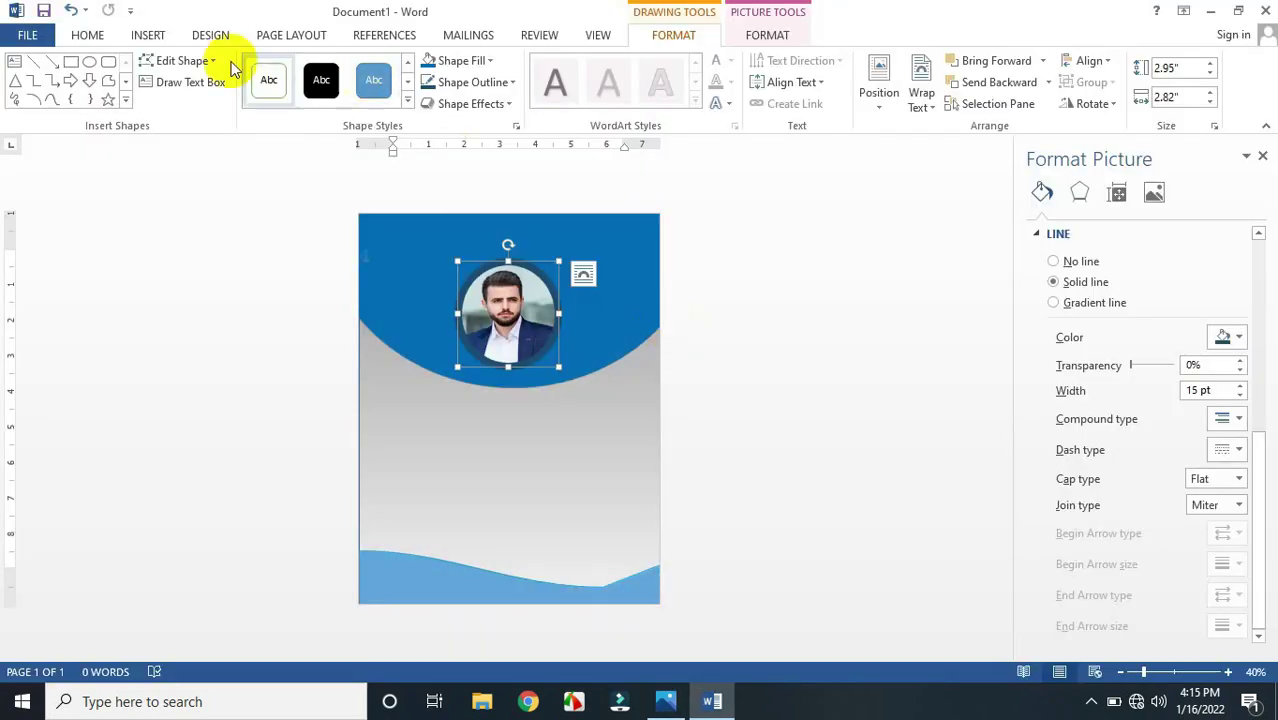
Step: Draw a rectangle across the top of the card, checking the reference image
left_click(148, 35)
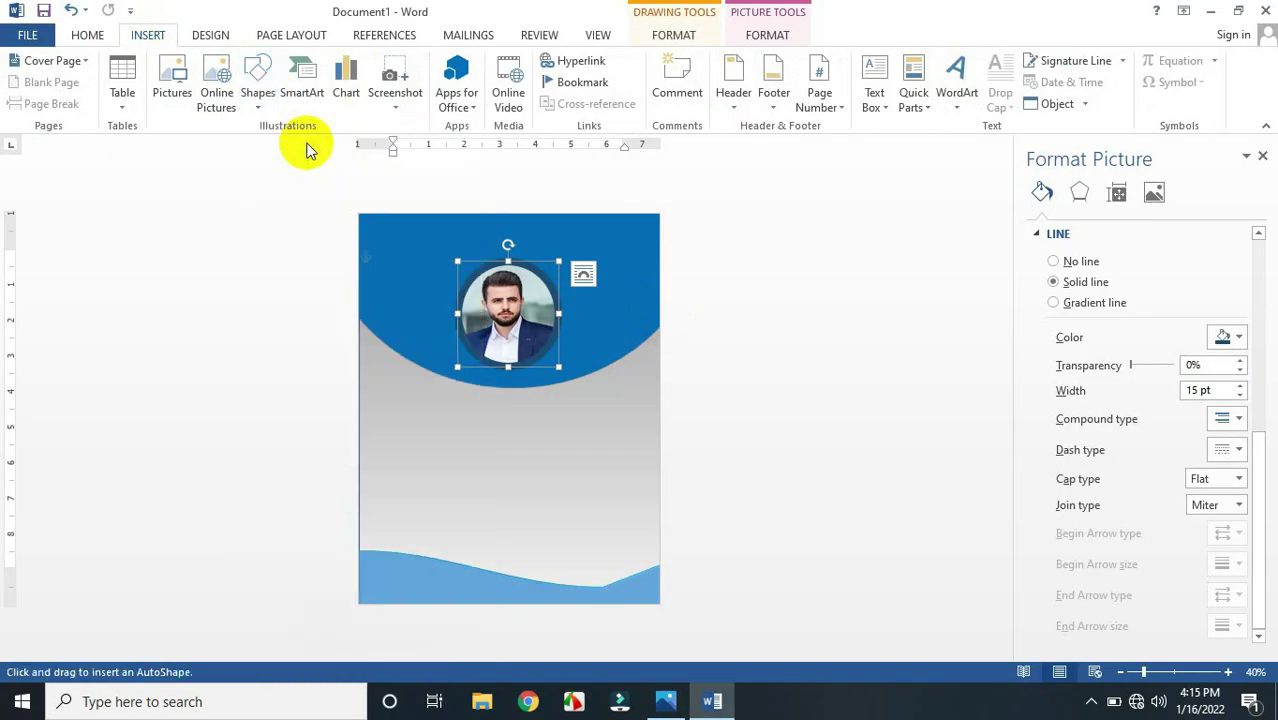
left_click_drag(360, 216, 659, 314)
key("alt+Tab")
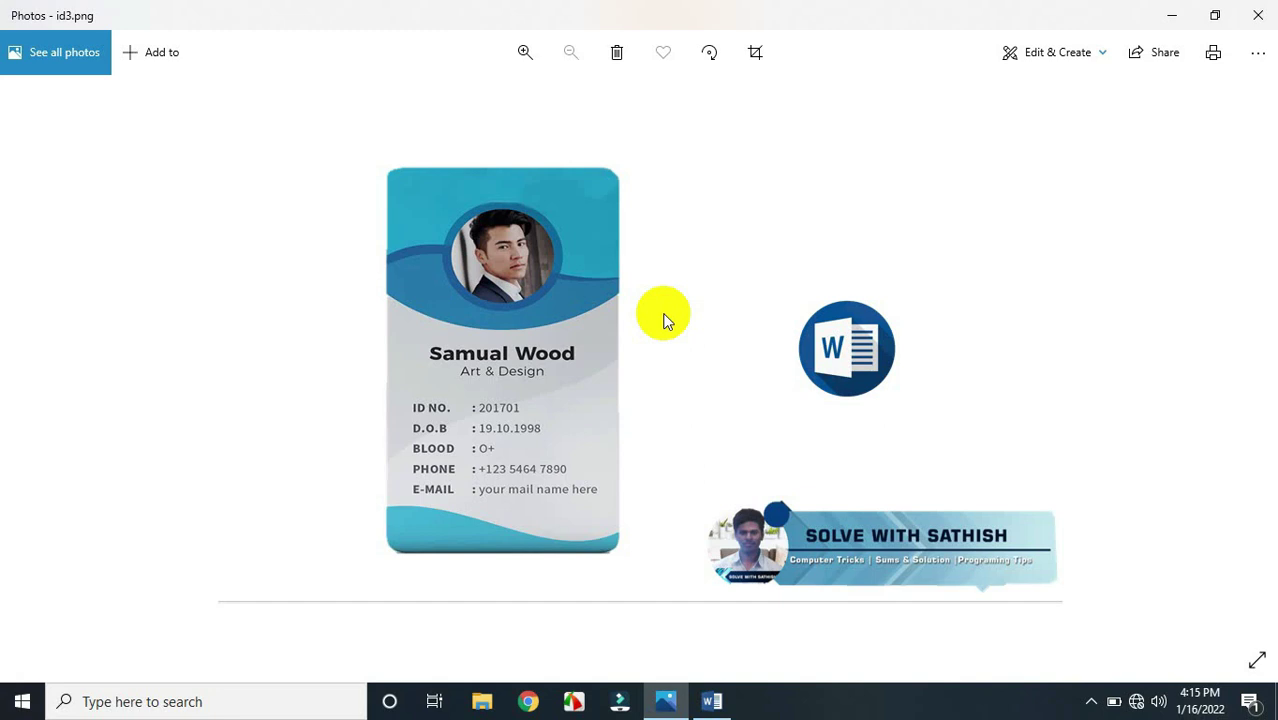
key("alt+Tab")
Step: Send the rectangle back so it sits behind the text and the photo
left_click(1046, 84)
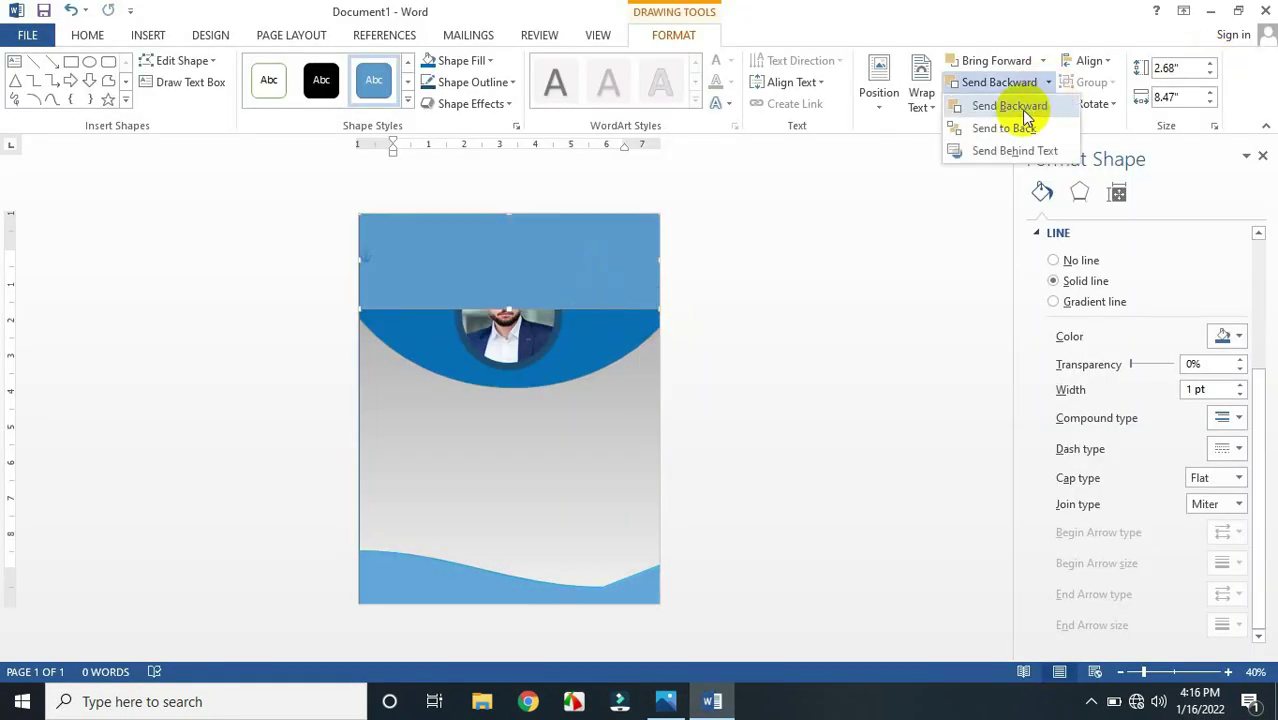
left_click(1015, 151)
left_click(1044, 62)
left_click(1044, 62)
left_click(1048, 82)
left_click(1030, 151)
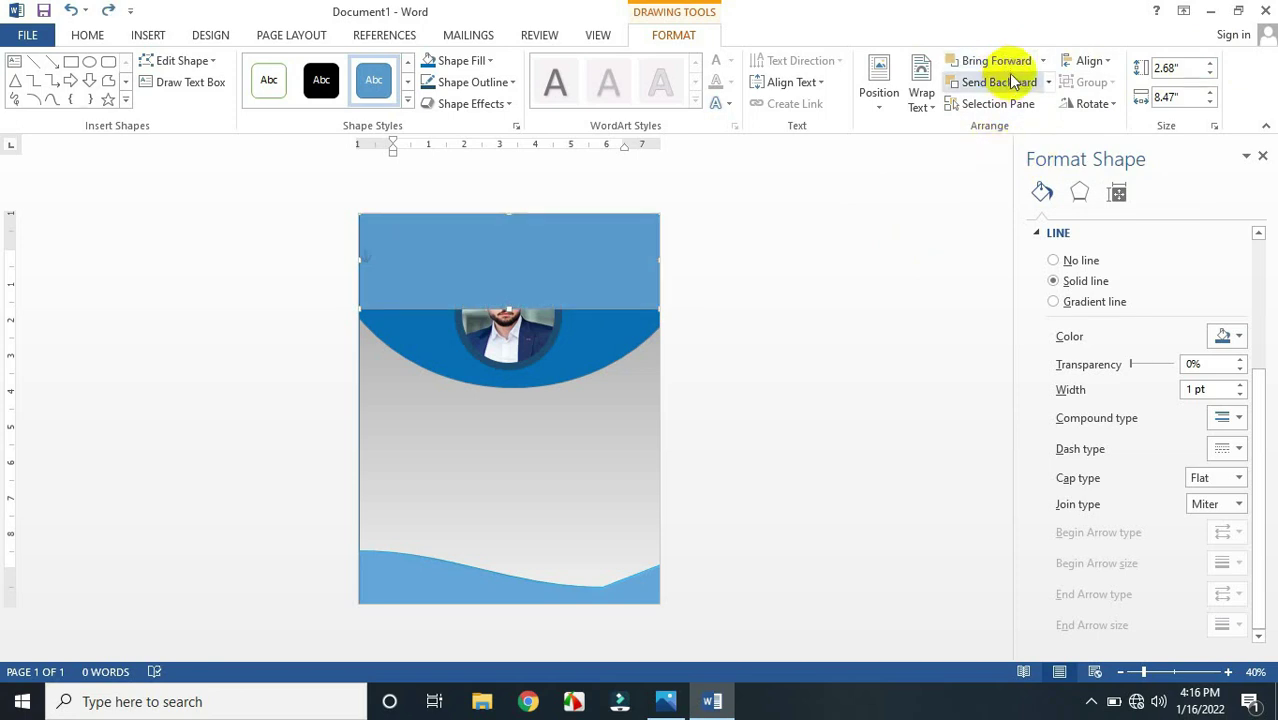
left_click(1046, 82)
left_click(1027, 113)
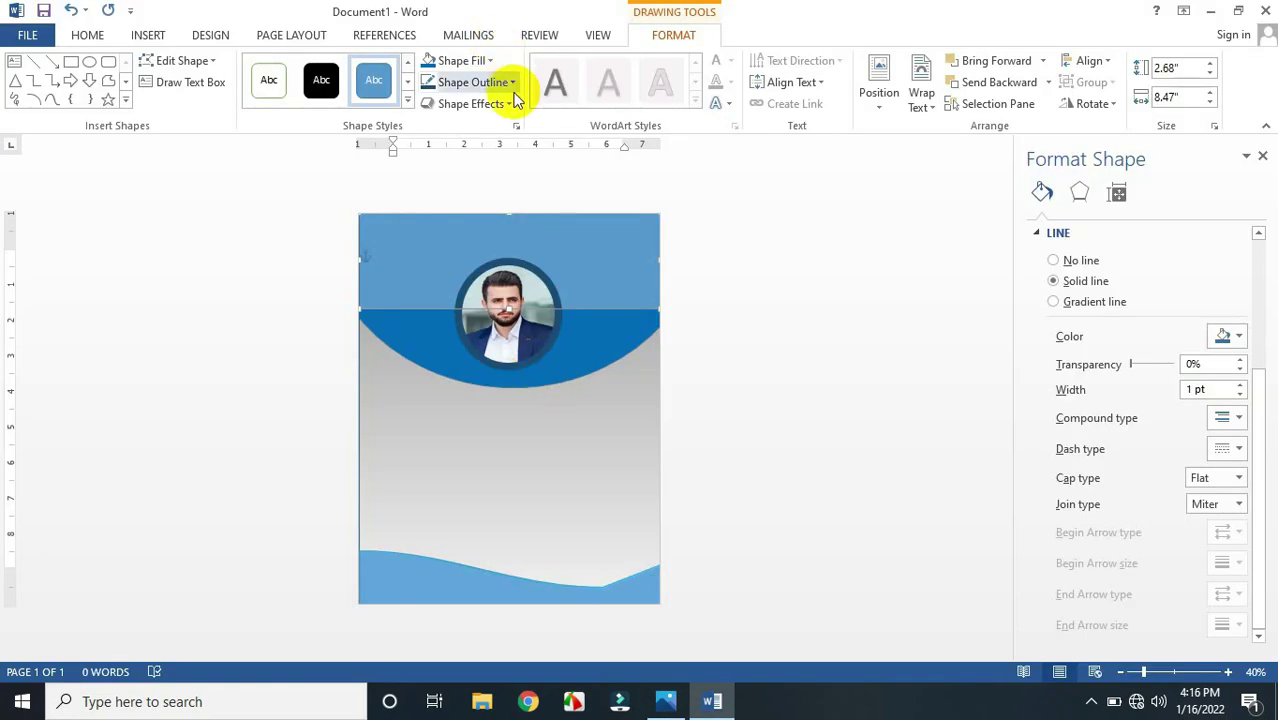
Step: Give the rectangle a thick dark blue outline, entering 16 pt as its width
left_click(512, 82)
left_click(541, 238)
left_click(512, 82)
left_click(653, 461)
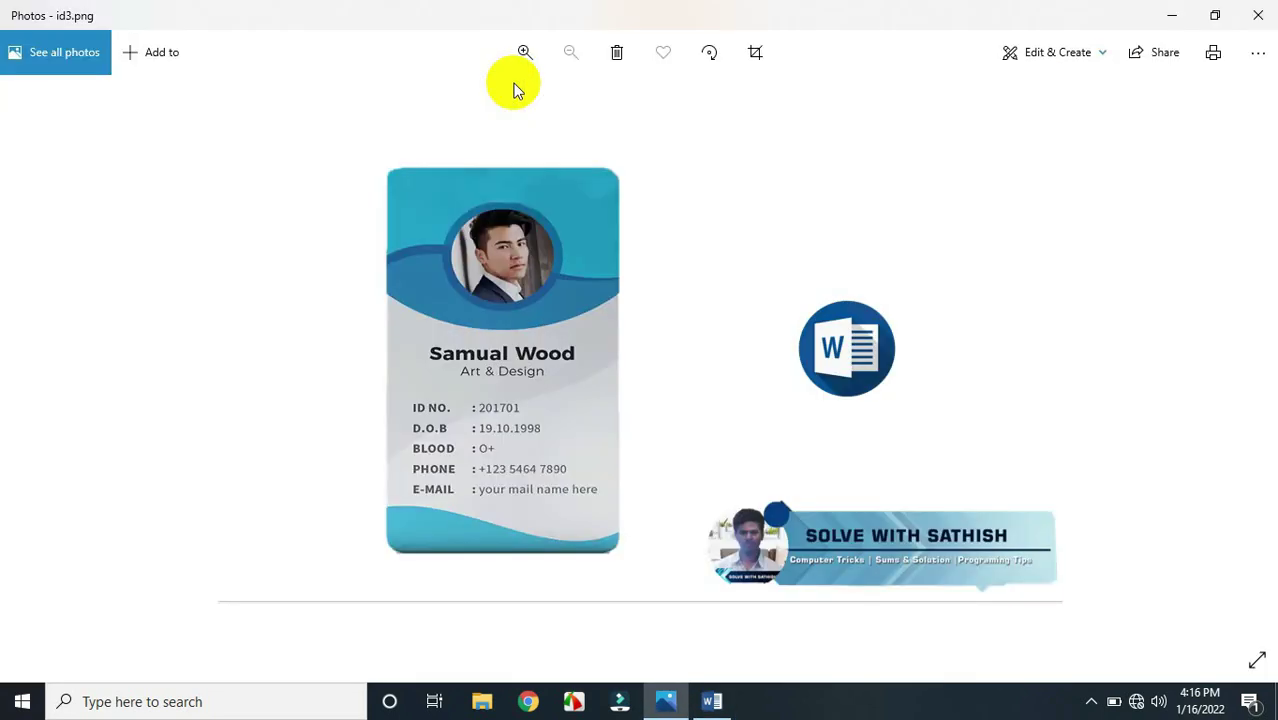
left_click(509, 83)
left_click(506, 145)
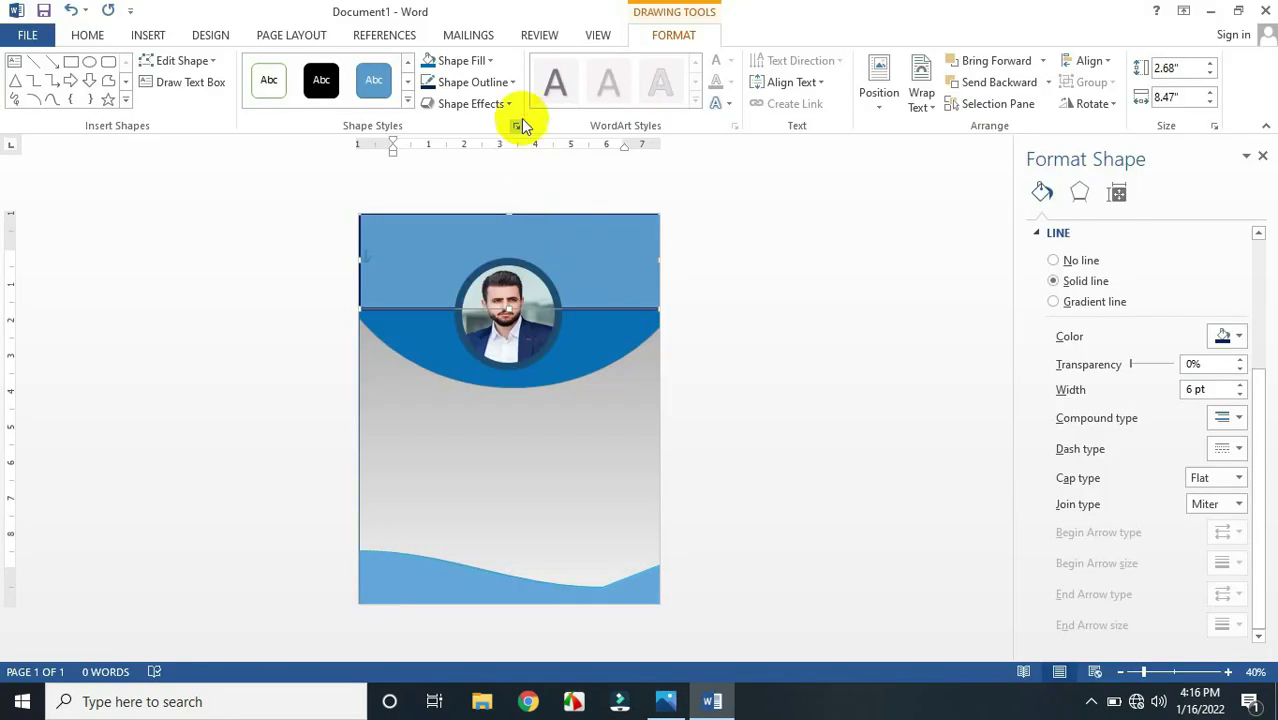
left_click(509, 82)
left_click(565, 227)
left_click(500, 82)
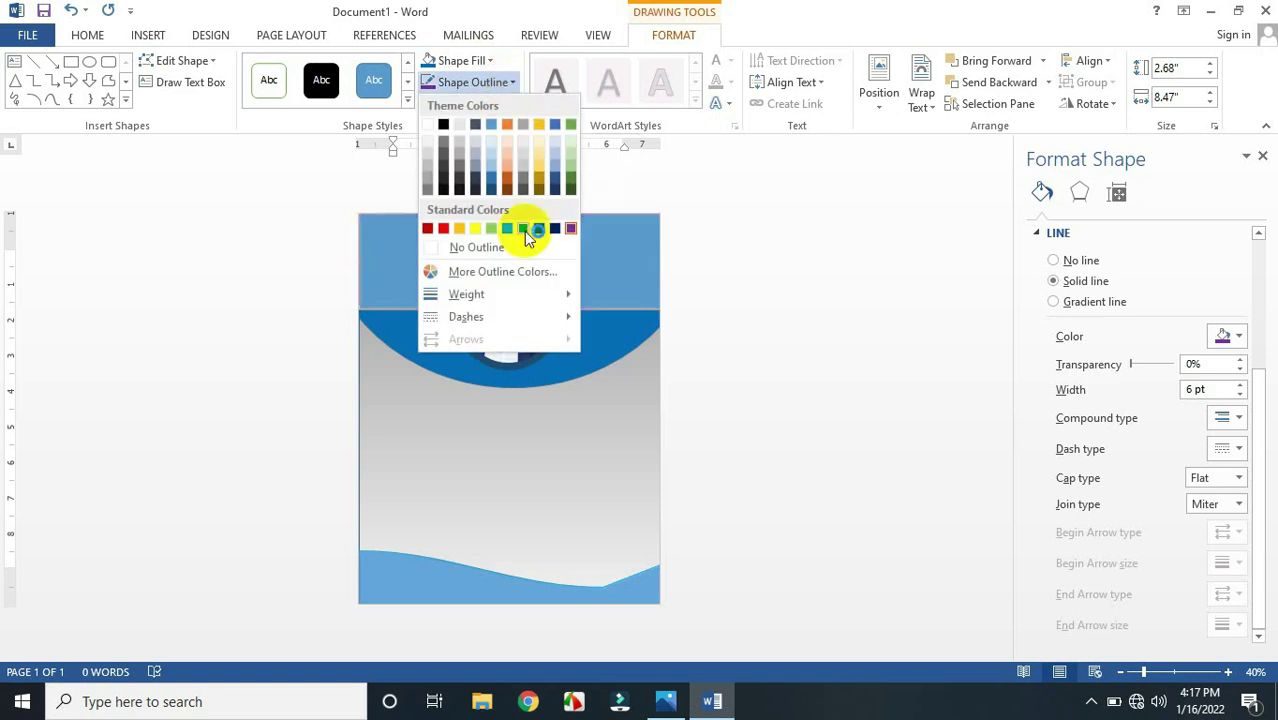
left_click(491, 190)
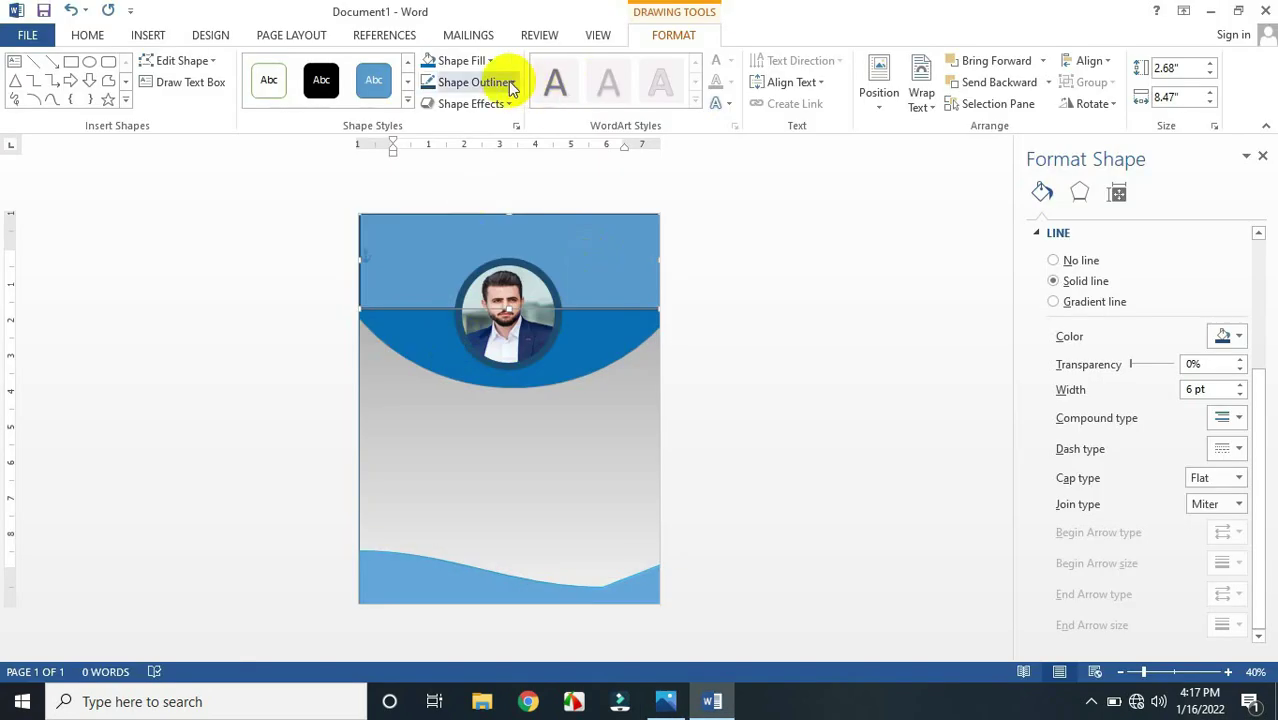
left_click(1193, 390)
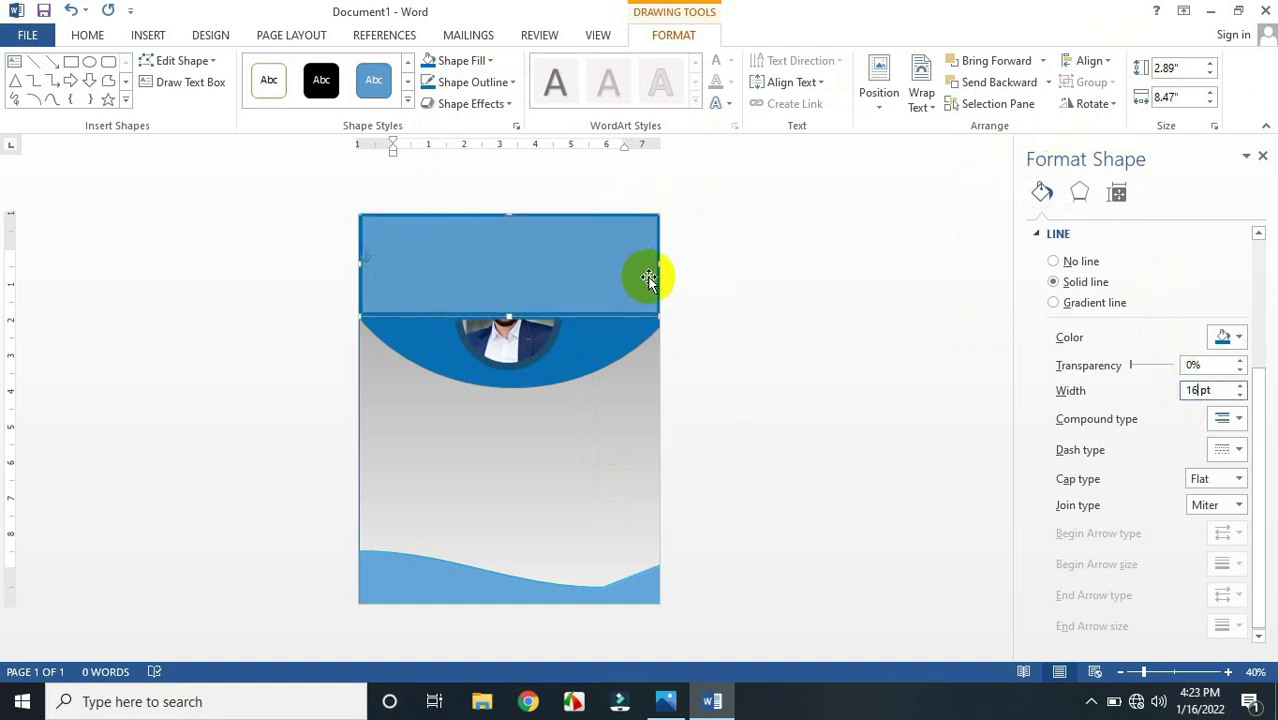
Step: Edit the rectangle's points to curve its lower edge around the photo
left_click(181, 60)
left_click(199, 109)
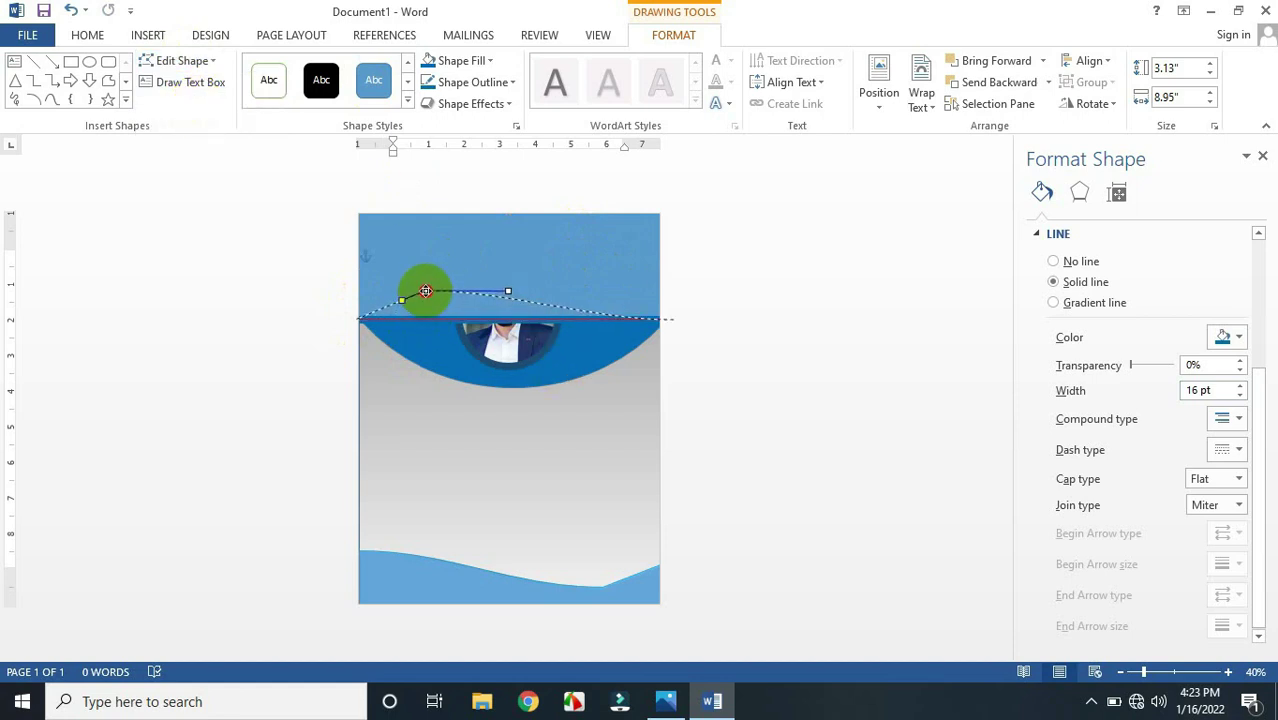
left_click_drag(425, 290, 425, 290)
left_click(598, 308)
left_click_drag(585, 329, 576, 319)
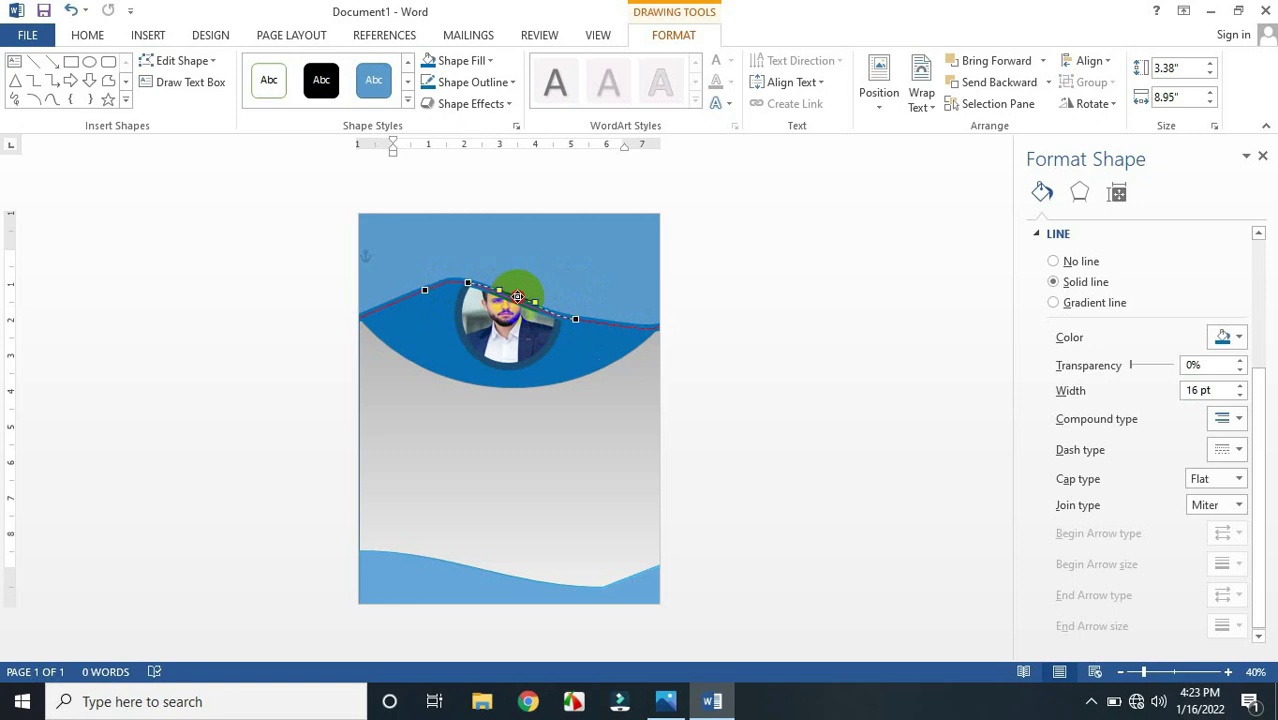
Step: Reorder the wave shape's layer until it sits behind the photo
left_click(1047, 82)
left_click(1027, 125)
left_click(1047, 82)
left_click(1027, 123)
left_click(1042, 61)
left_click(1028, 80)
left_click(1042, 61)
left_click(1028, 80)
left_click(1040, 61)
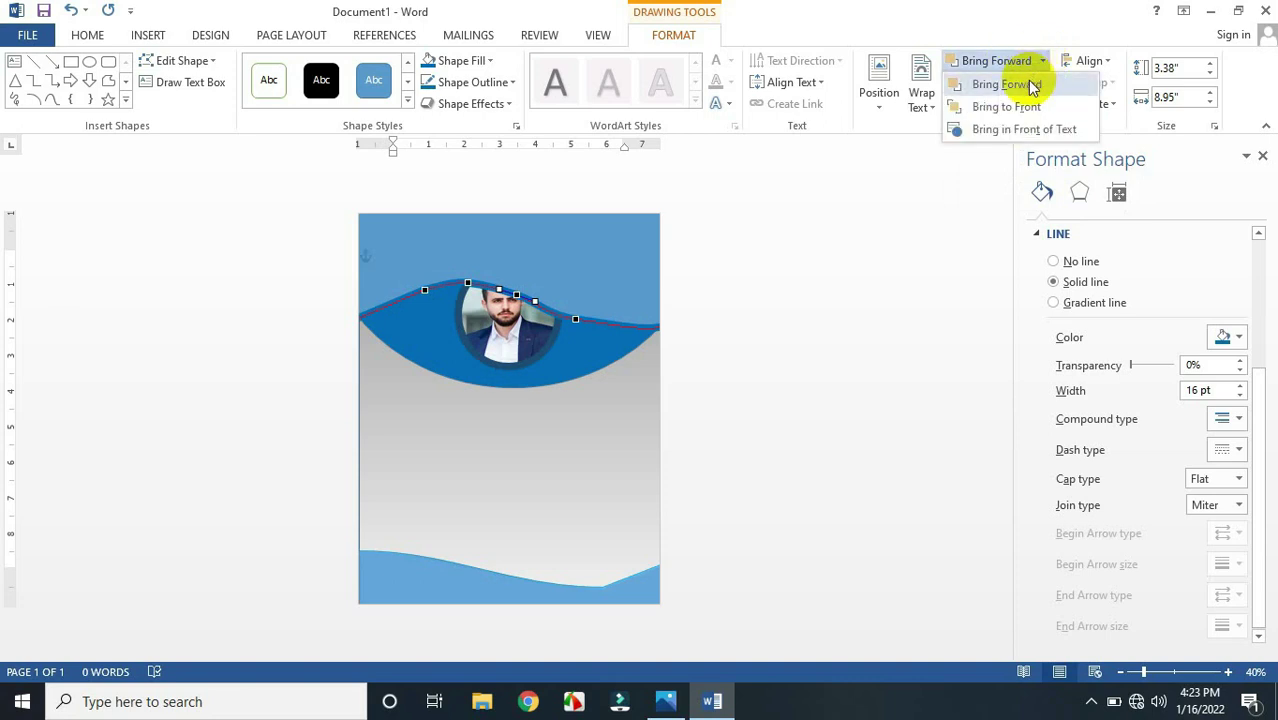
left_click(1030, 83)
left_click(1042, 61)
left_click(1028, 125)
left_click(1047, 82)
left_click(1042, 61)
left_click(1004, 104)
left_click(1047, 82)
left_click(1024, 106)
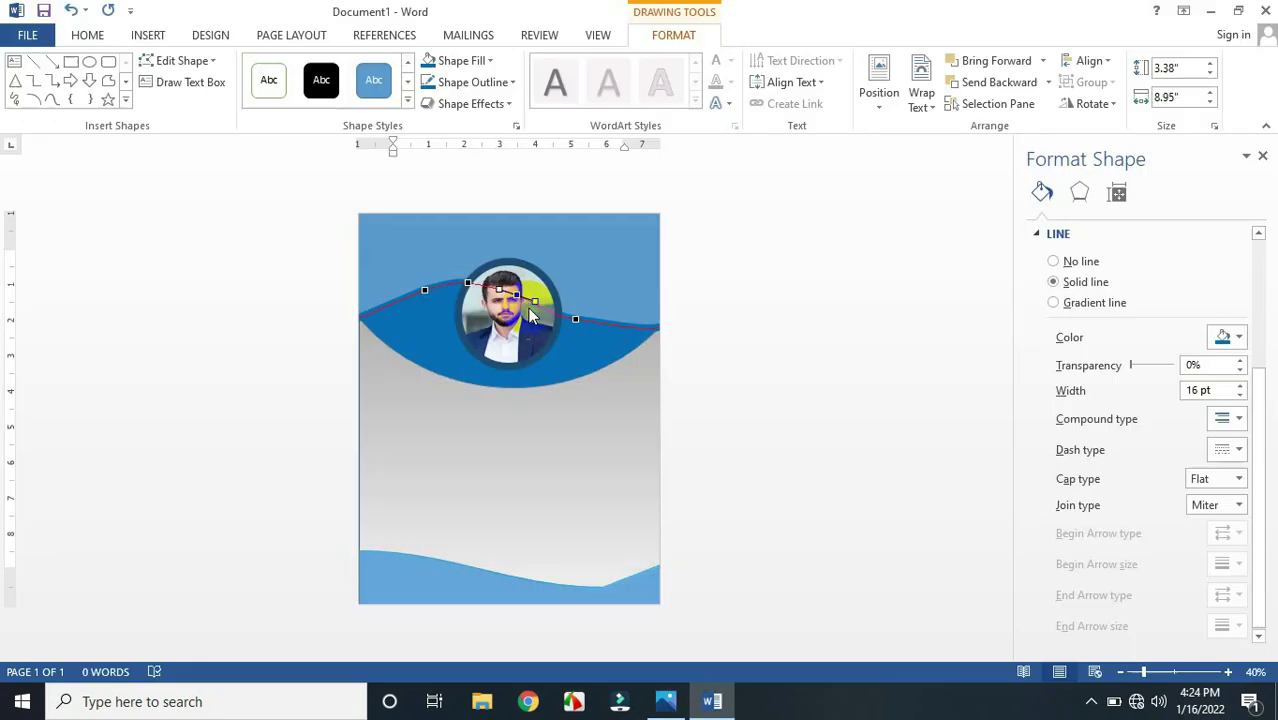
Step: Pick a new outline colour for the wave line and review the photo's border options
left_click(410, 310)
left_click(511, 82)
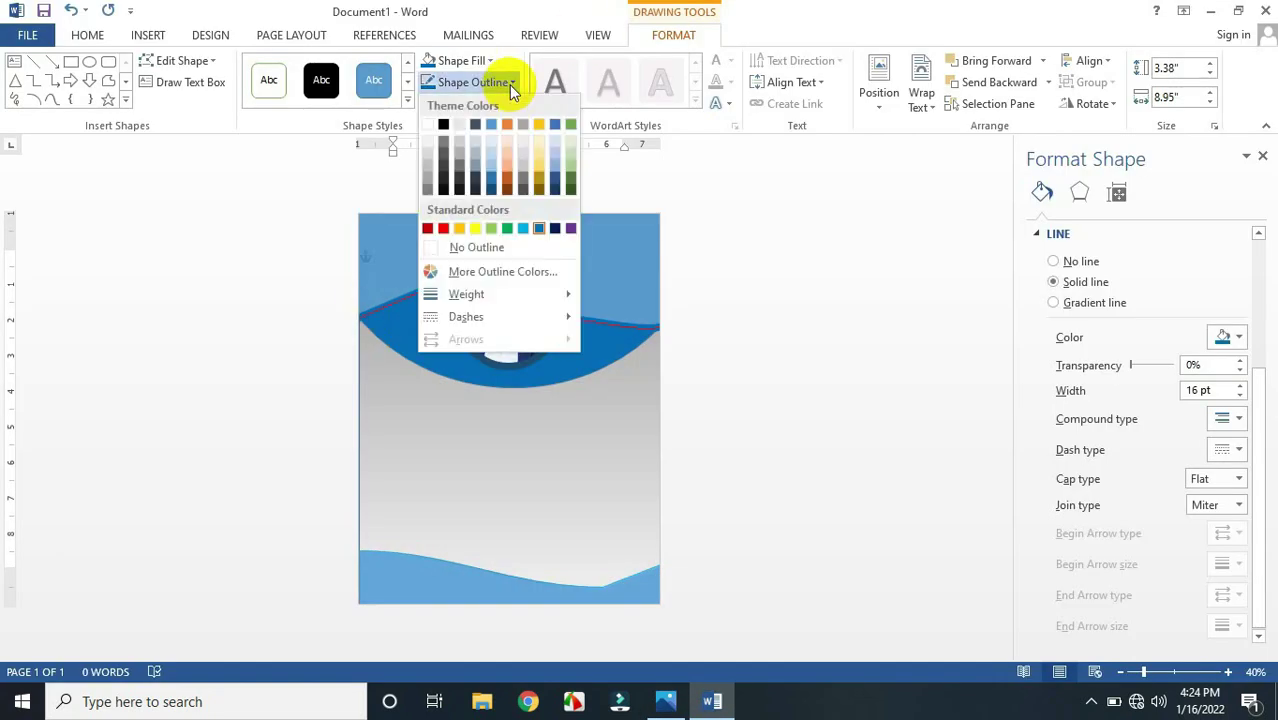
left_click(1230, 337)
left_click(1185, 452)
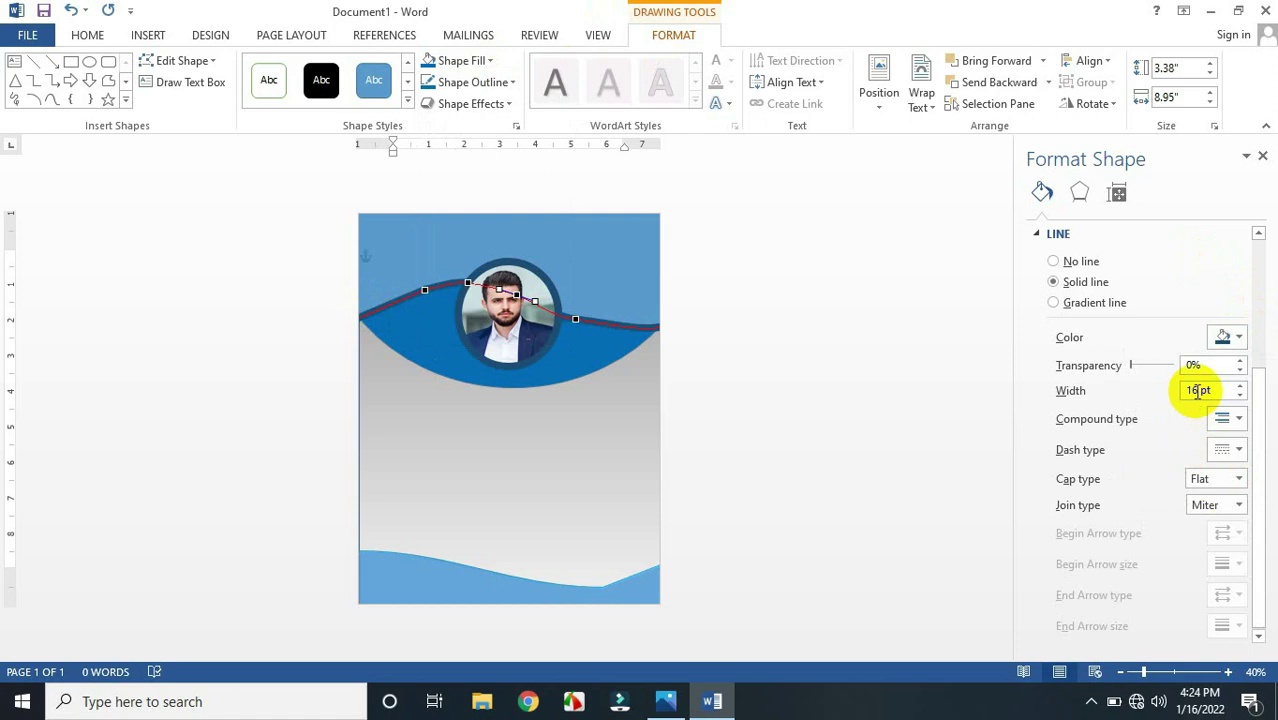
key("alt+Tab")
key("alt+Tab")
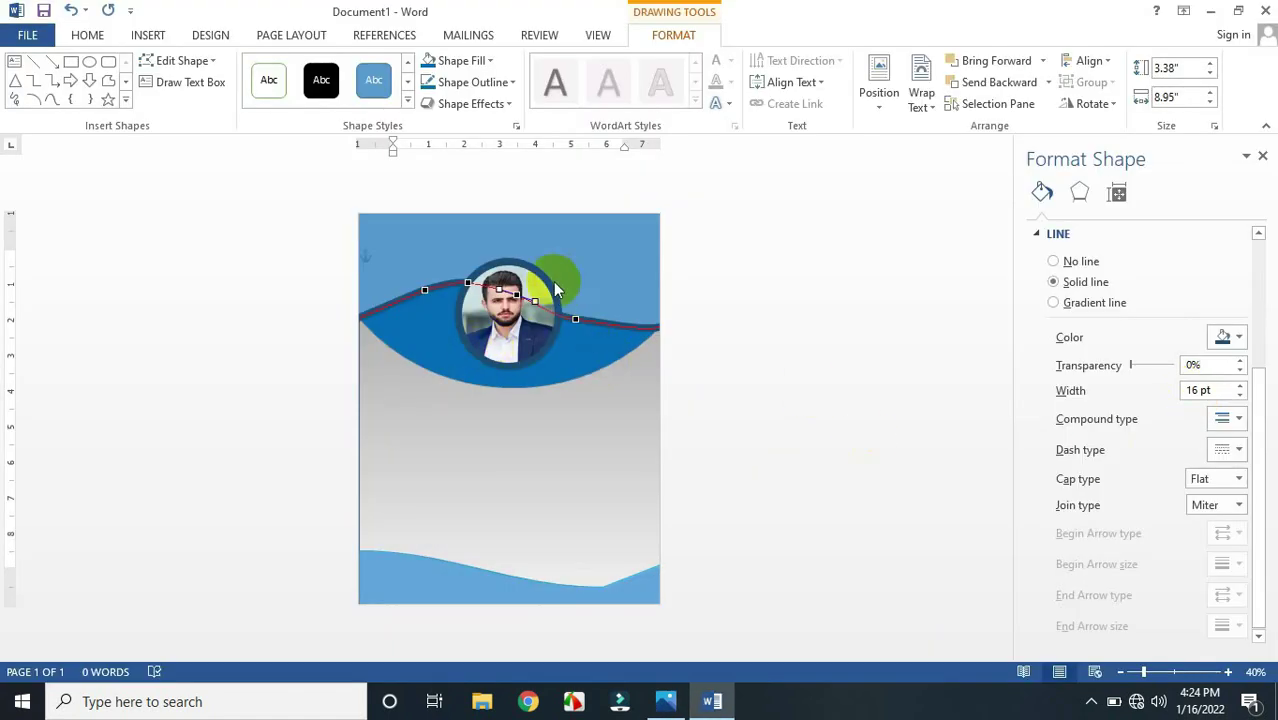
left_click(558, 280)
left_click(511, 82)
left_click(698, 482)
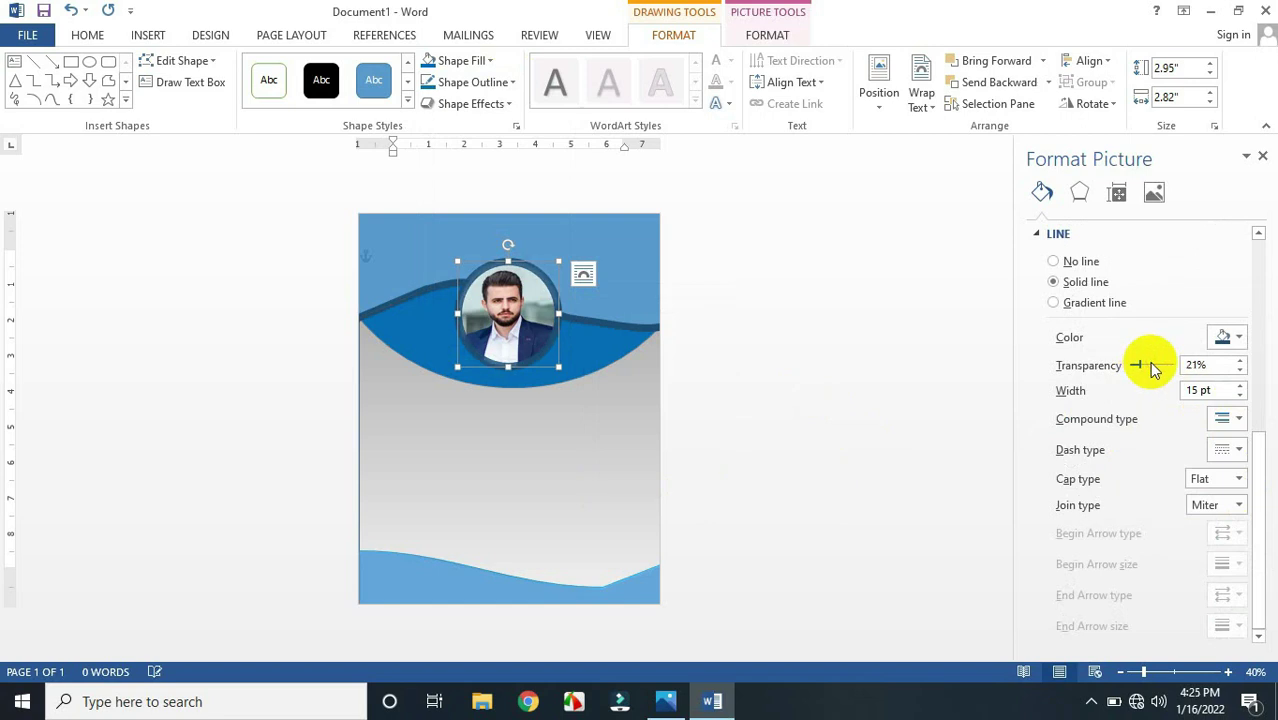
Step: Nudge the top wave higher and move the dark blue wave down around the photo
left_click(419, 237)
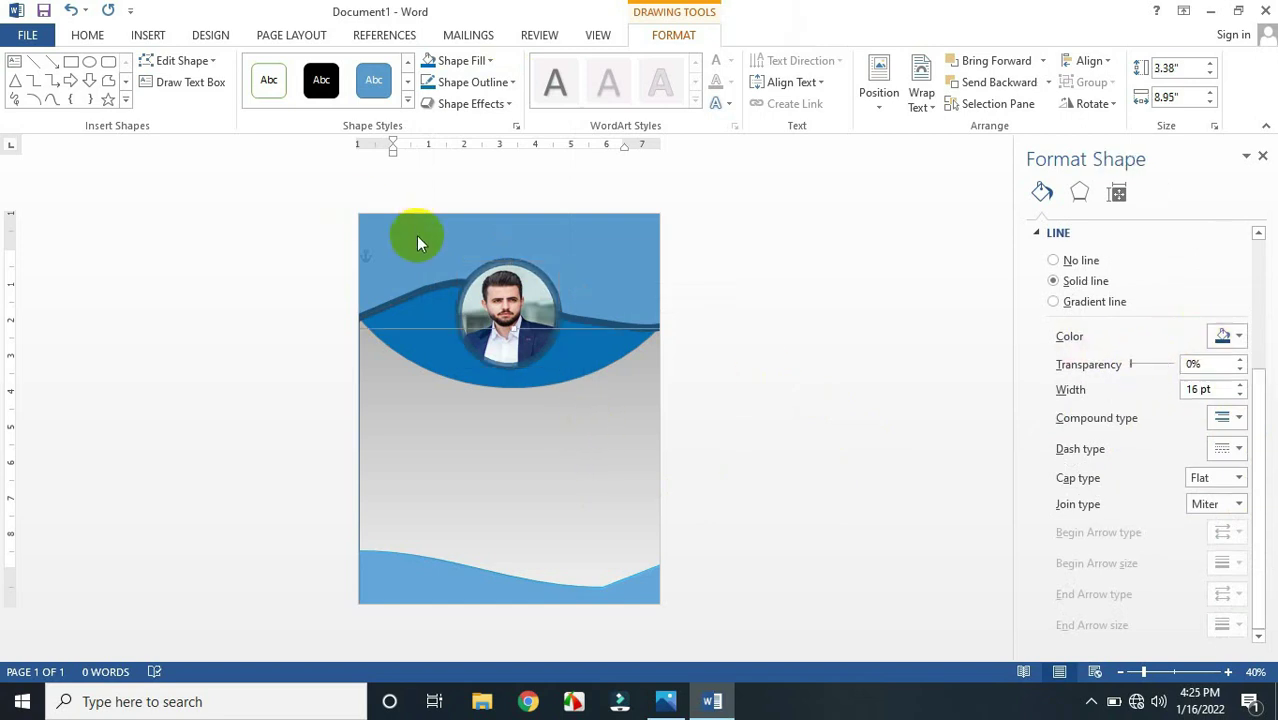
left_click_drag(511, 205, 511, 193)
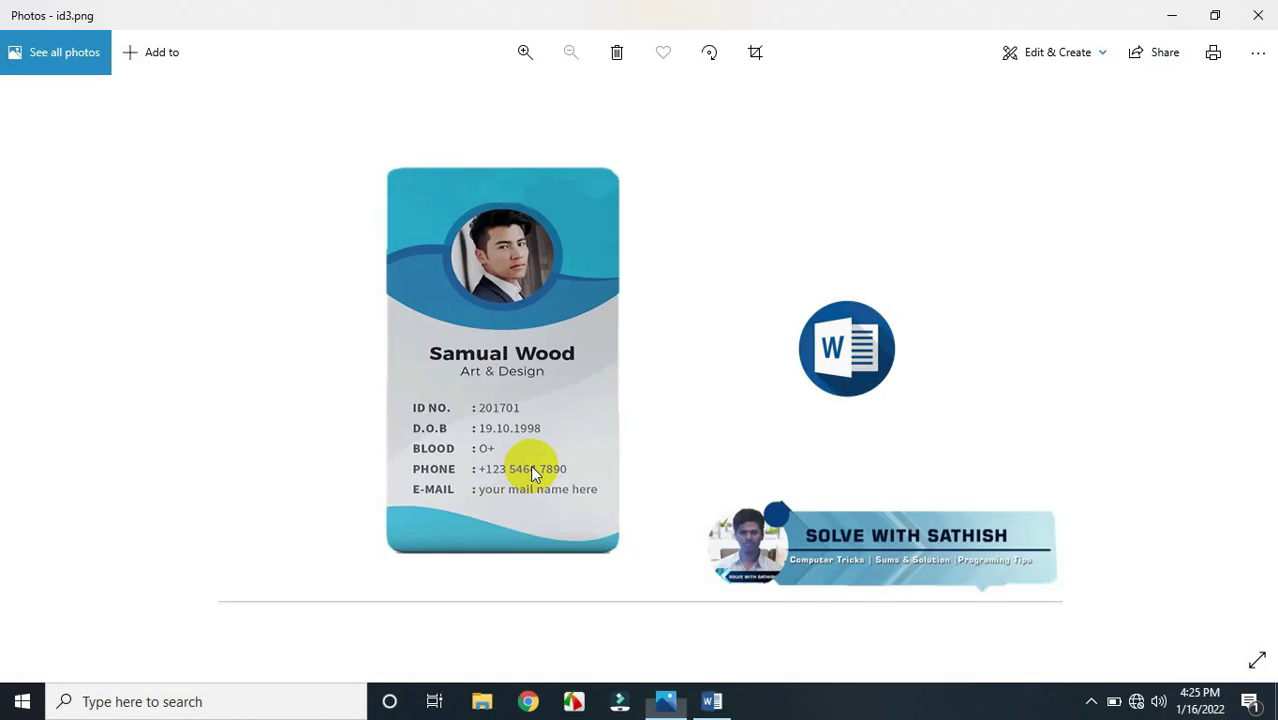
left_click(484, 388)
mouse_move(443, 357)
left_mouse_down()
mouse_move(470, 394)
mouse_move(460, 380)
mouse_move(516, 374)
left_mouse_up()
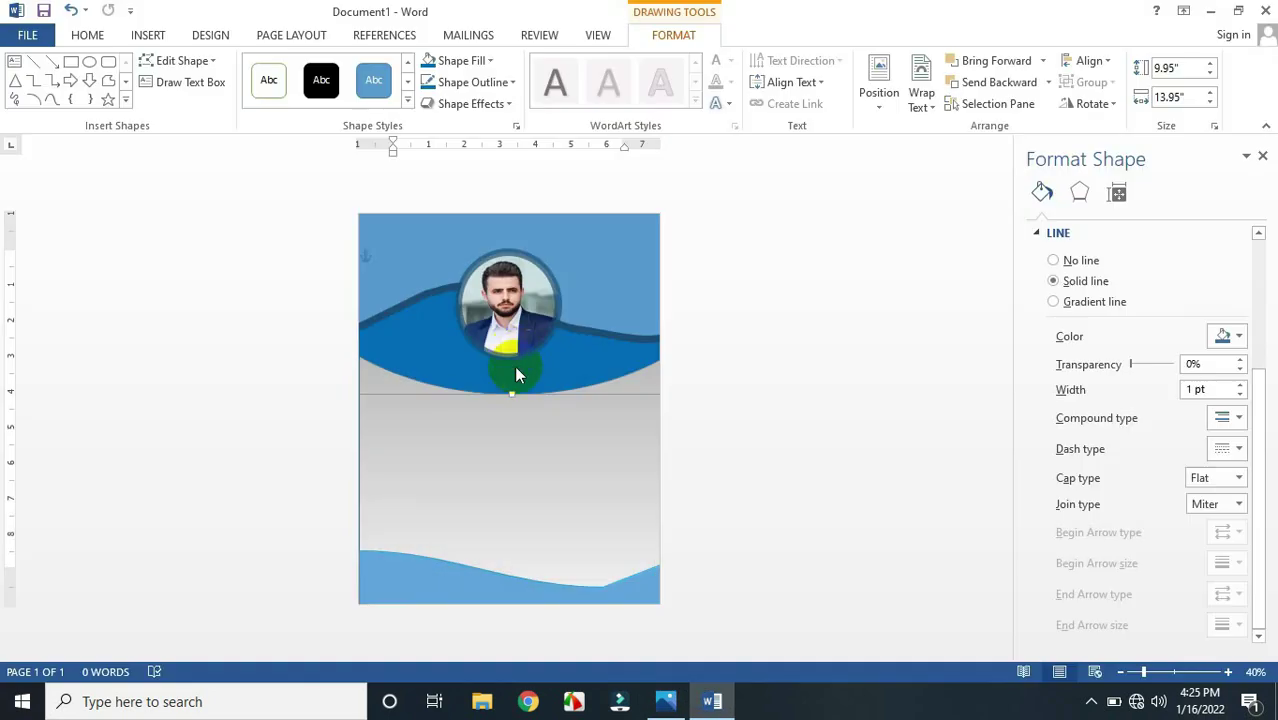
left_click(548, 258)
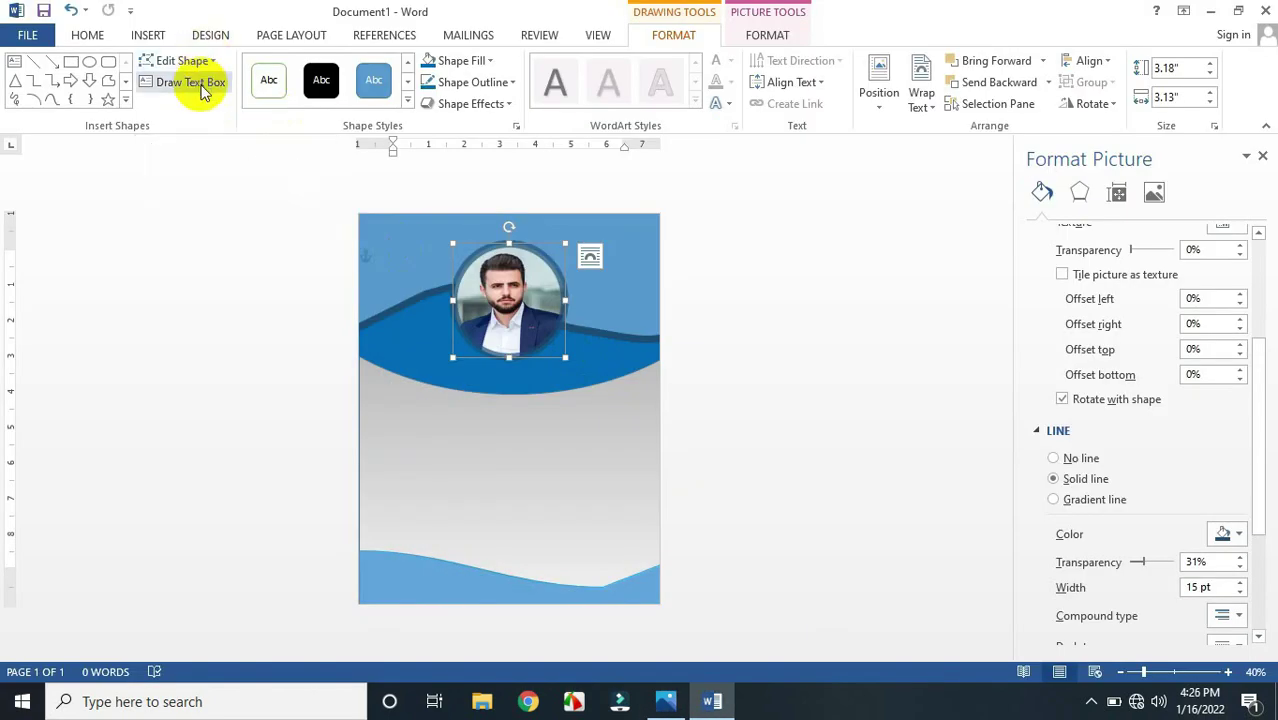
Step: Draw a text box below the photo holding the cardholder's name and Art Designer title
left_click(190, 82)
left_click_drag(427, 410, 594, 450)
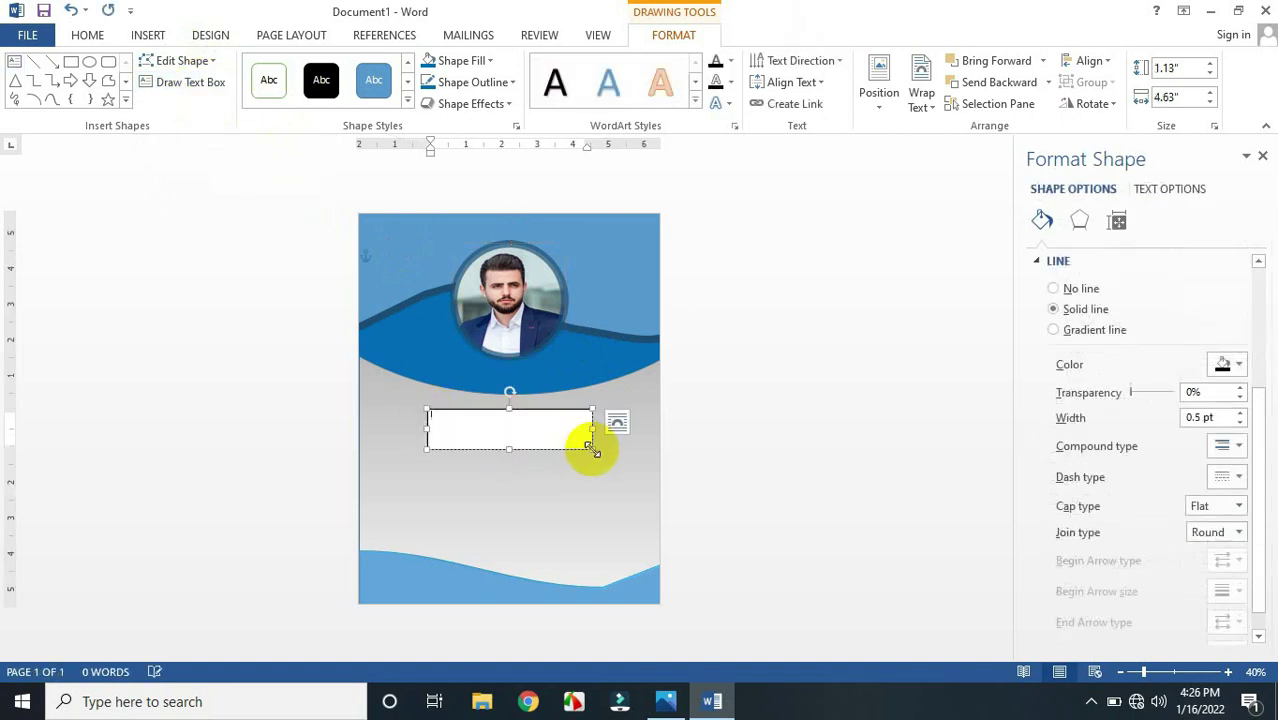
left_click(90, 35)
type("mual")
key("alt+Tab")
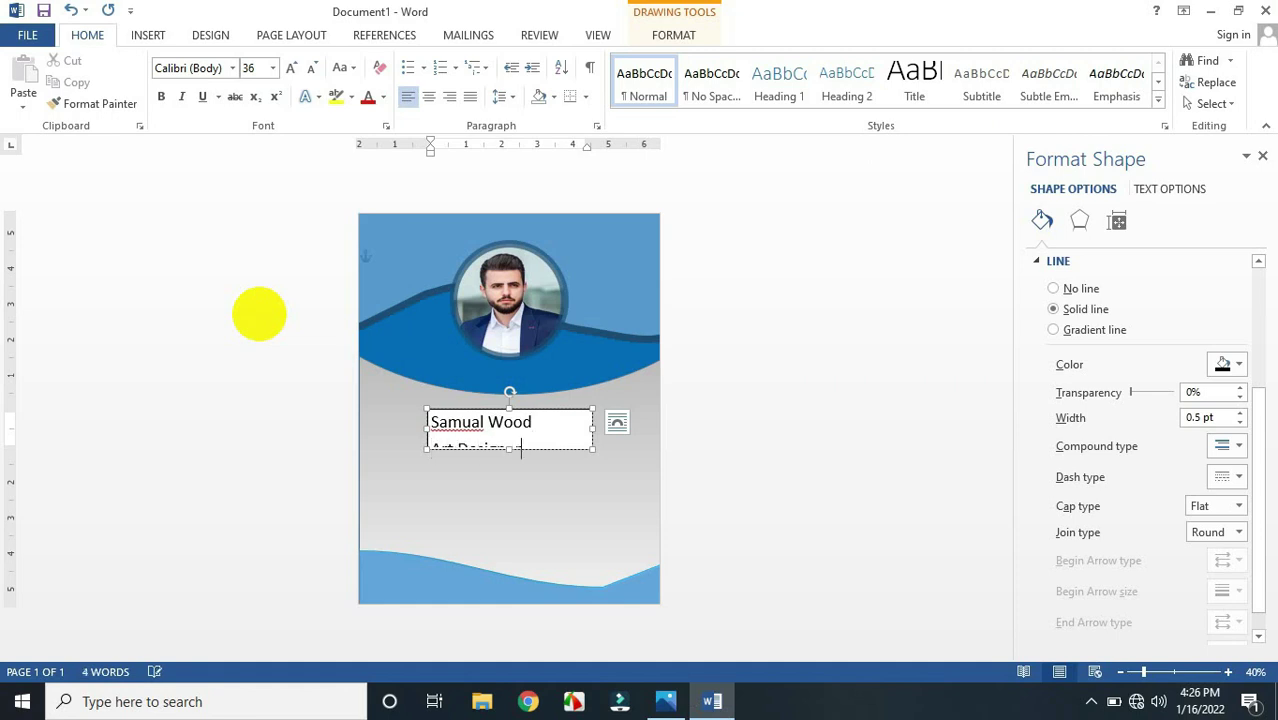
left_click_drag(595, 452, 608, 472)
Step: Remove the text box's outline and fill, and centre its text vertically
left_click(673, 35)
left_click(472, 82)
left_click(488, 249)
left_click(486, 60)
left_click(476, 225)
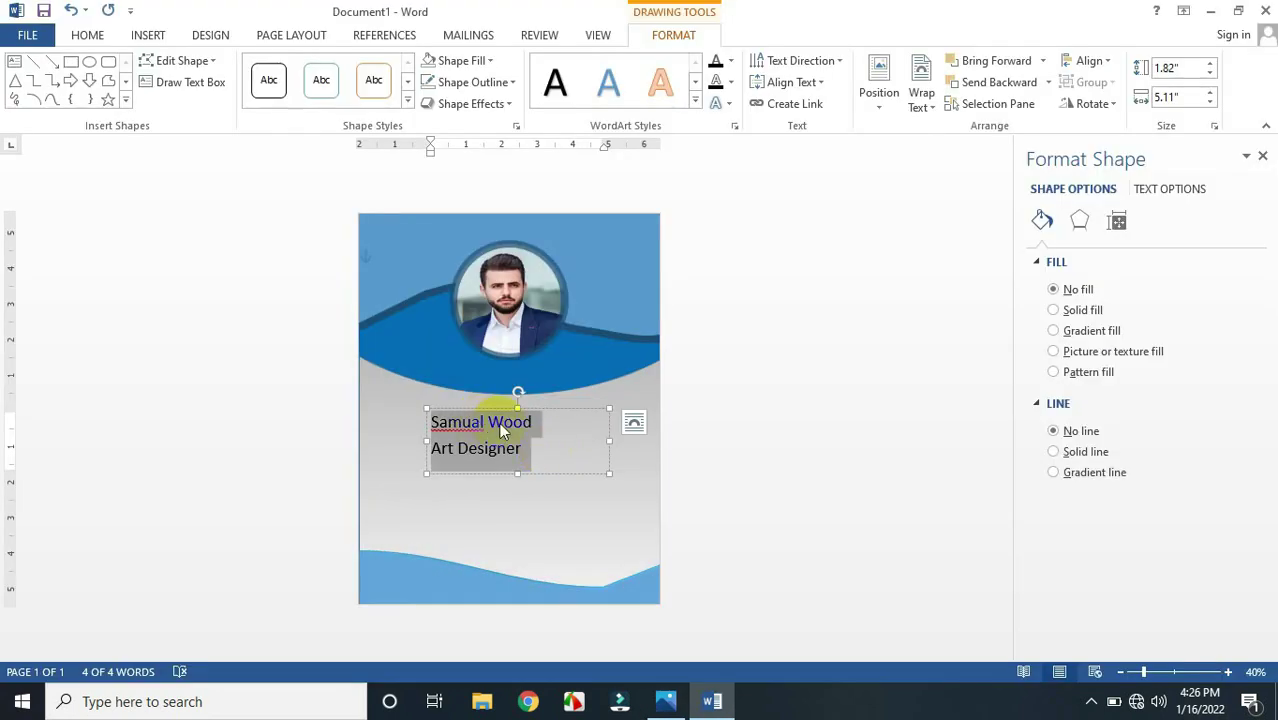
left_click(538, 422)
left_click_drag(540, 470, 442, 422)
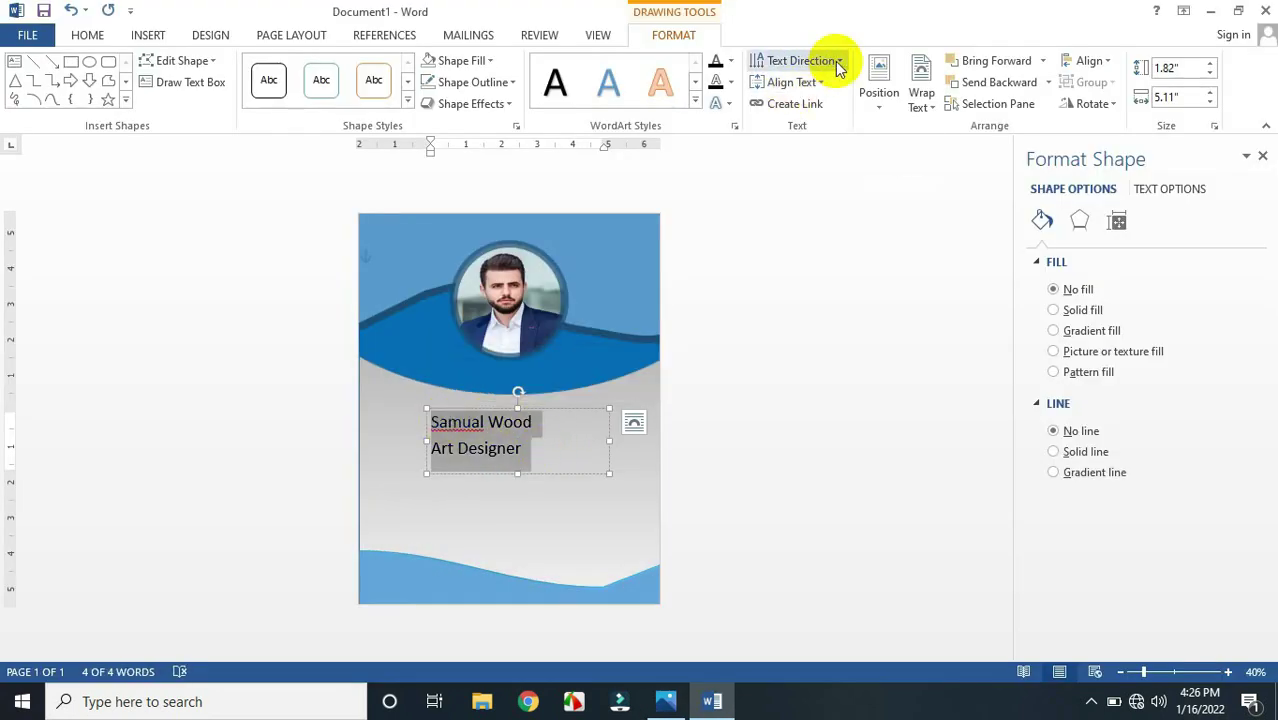
left_click(795, 82)
left_click(801, 180)
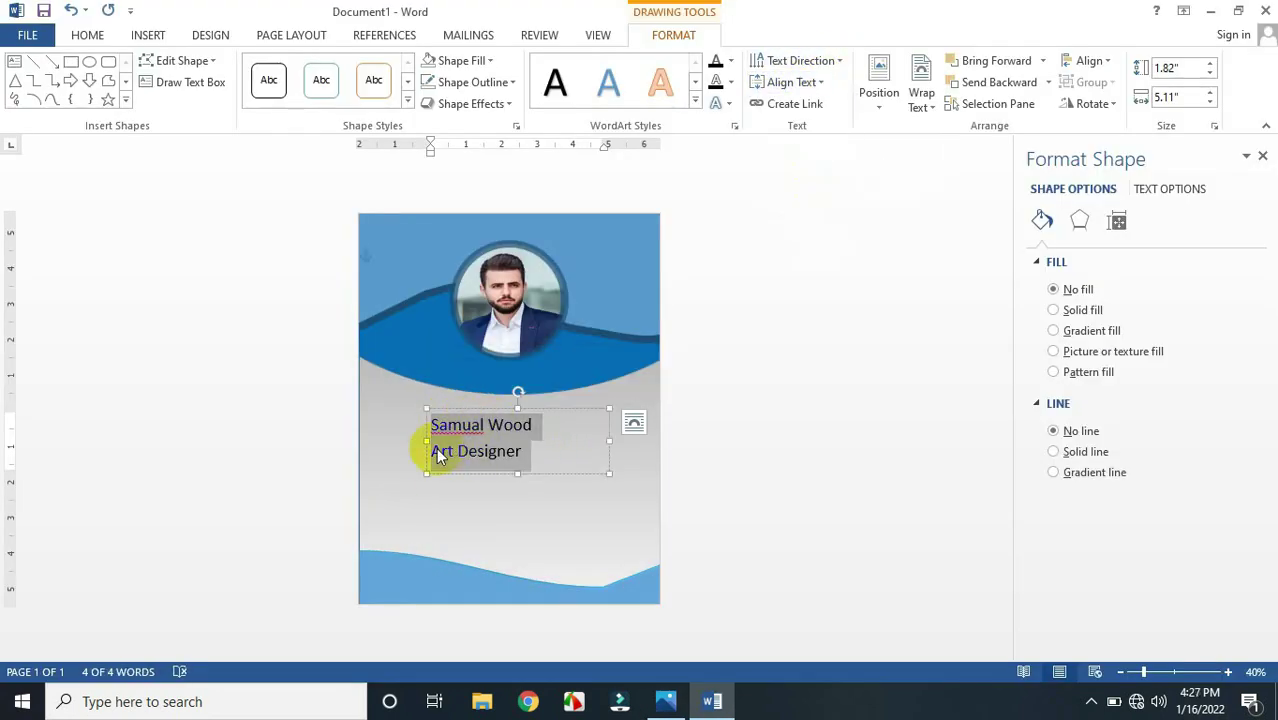
Step: Set the name line to 48 pt and the Art Designer line to 26 pt
left_click(434, 452)
triple_click(436, 432)
left_click(88, 34)
left_click(272, 68)
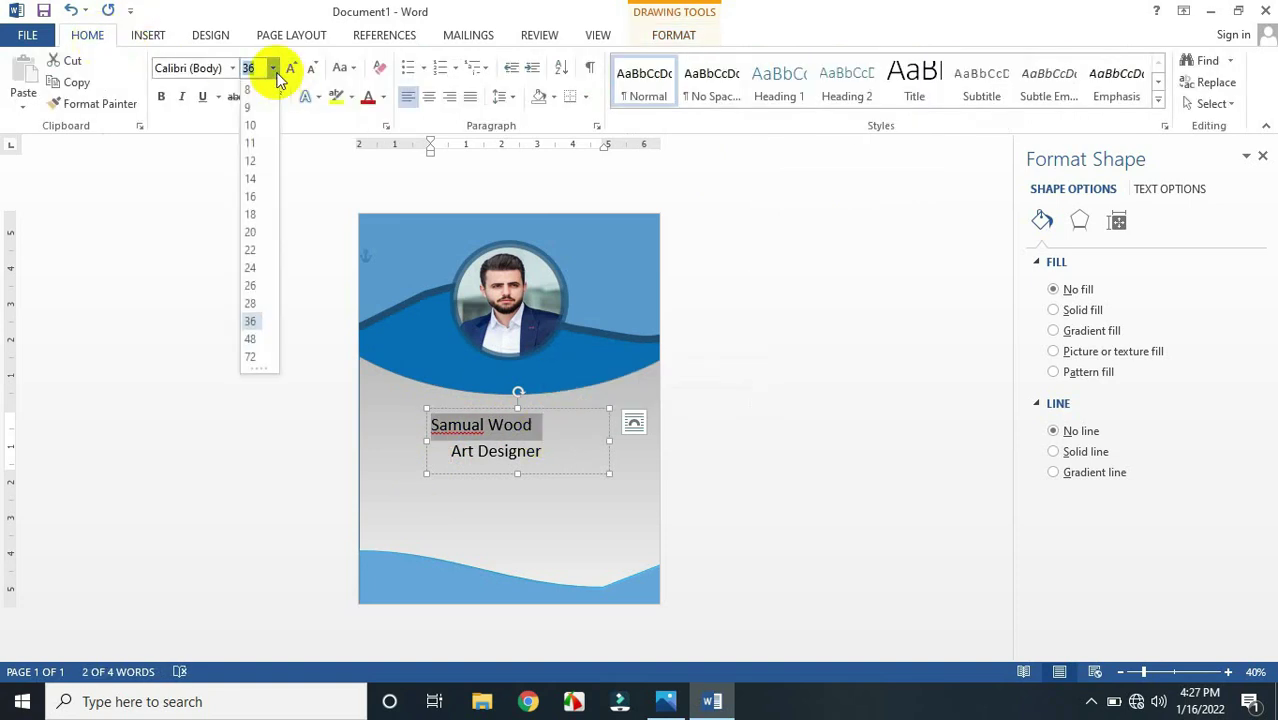
left_click(248, 345)
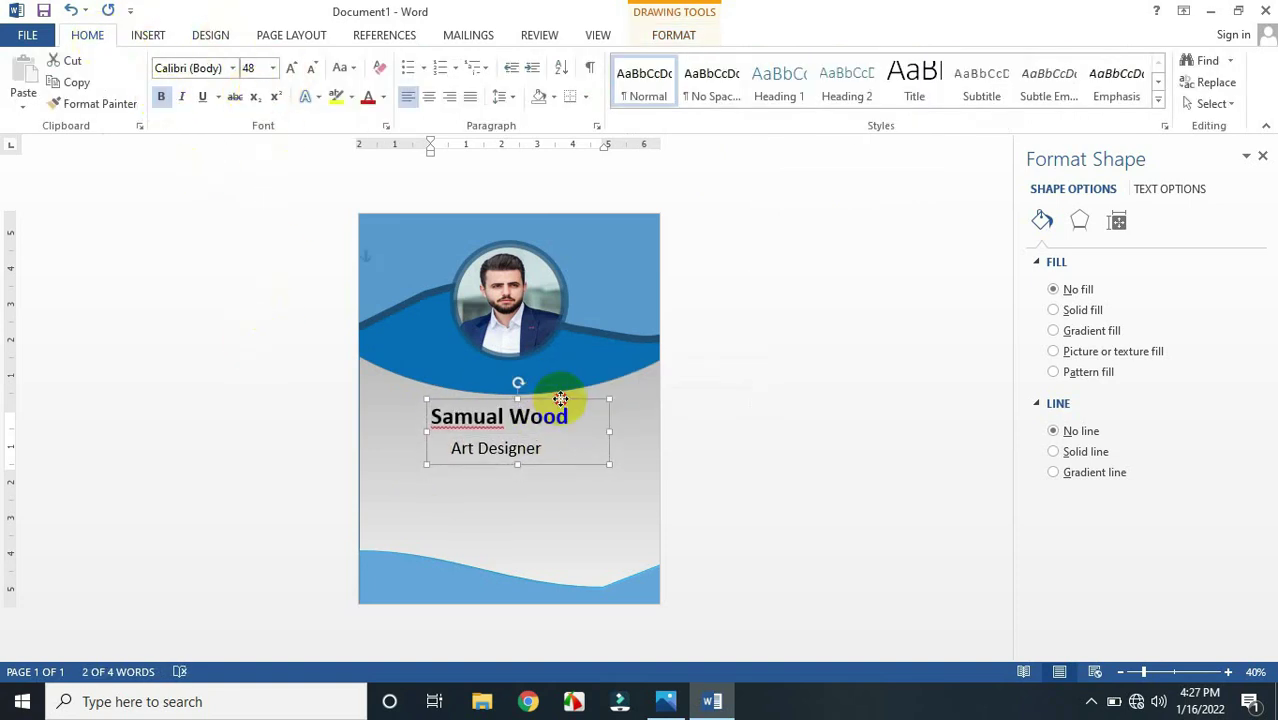
left_click_drag(463, 443, 555, 443)
left_click(272, 68)
left_click(252, 286)
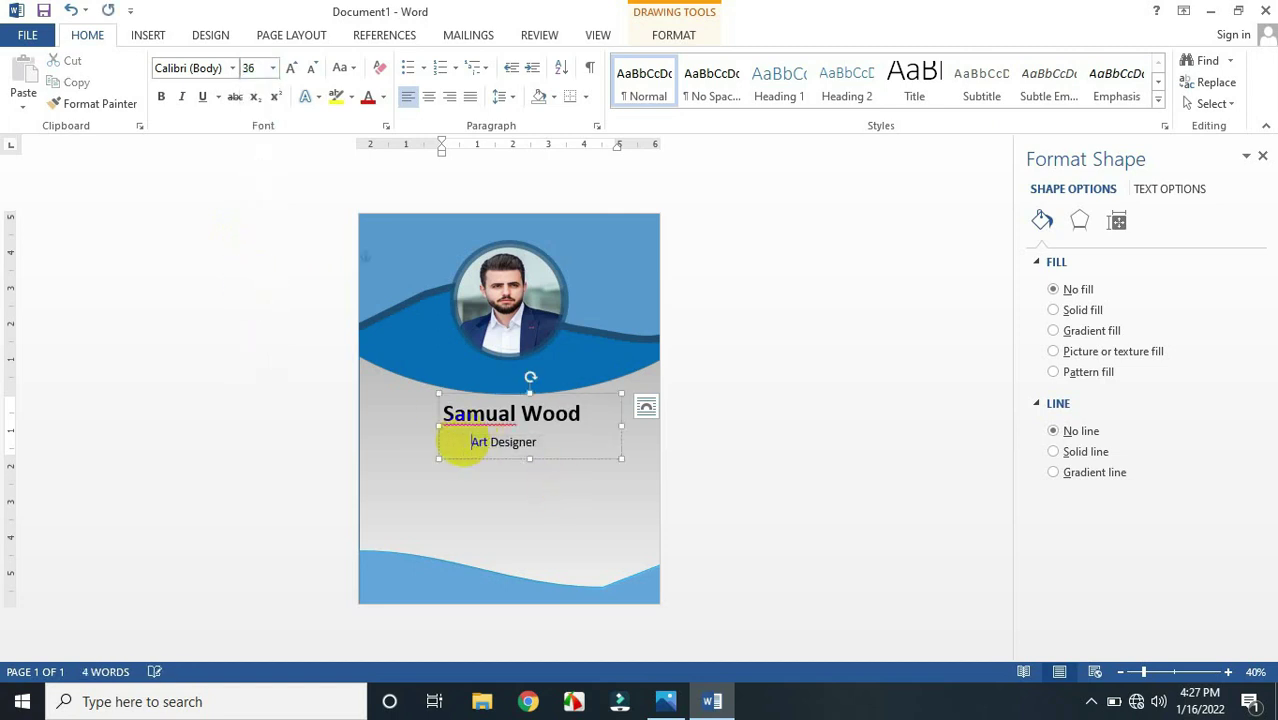
left_click(495, 505)
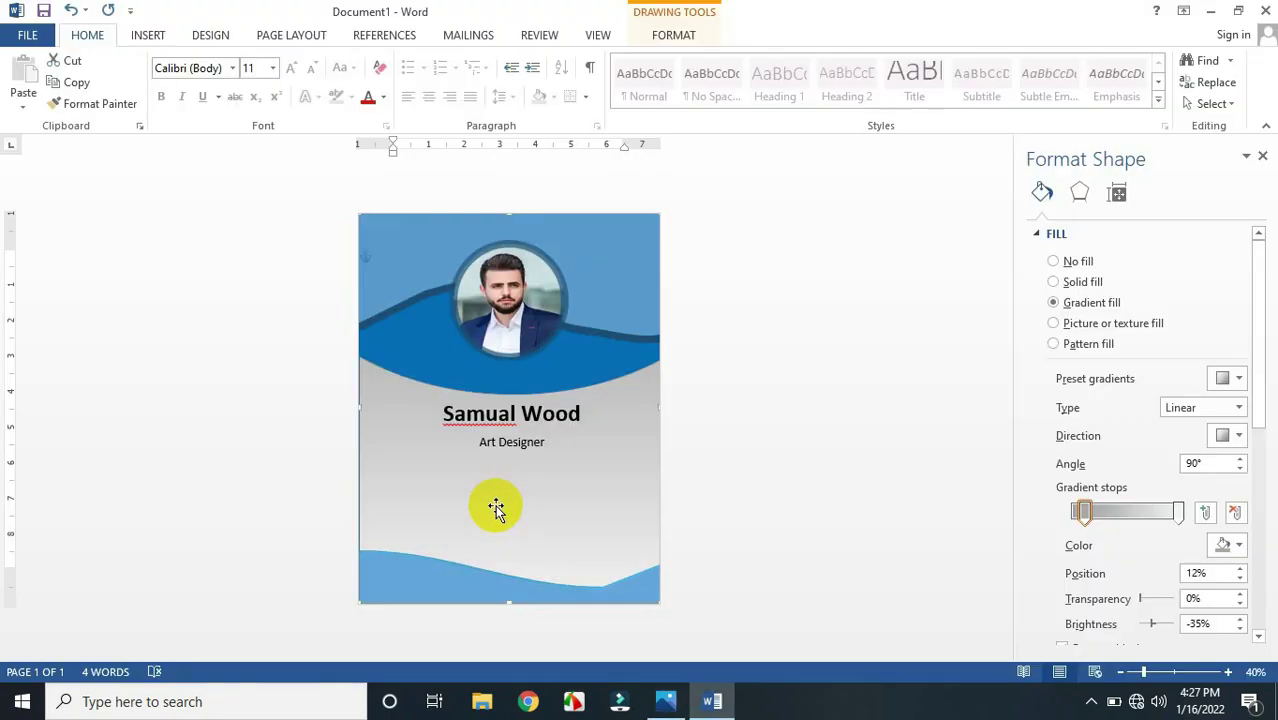
Step: Change the subtitle to 'Art & Designer' and nudge the name block slightly higher
left_click(500, 442)
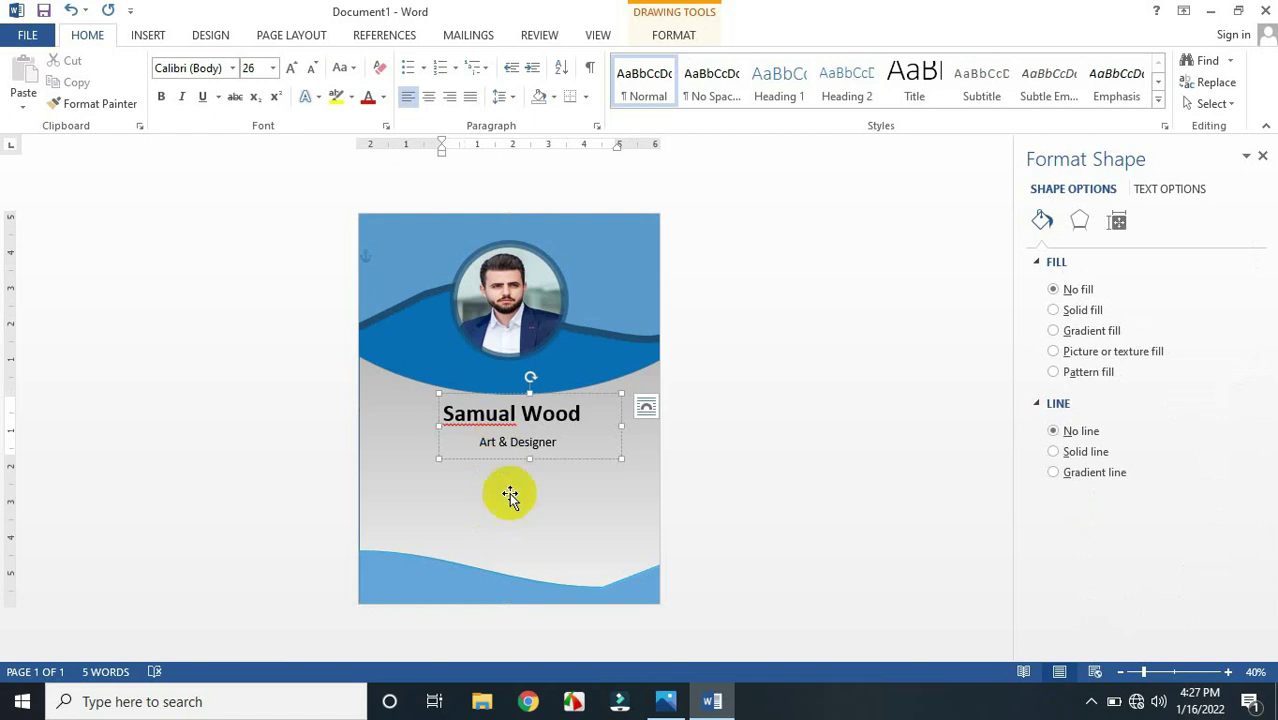
left_click(508, 490)
left_click(443, 371)
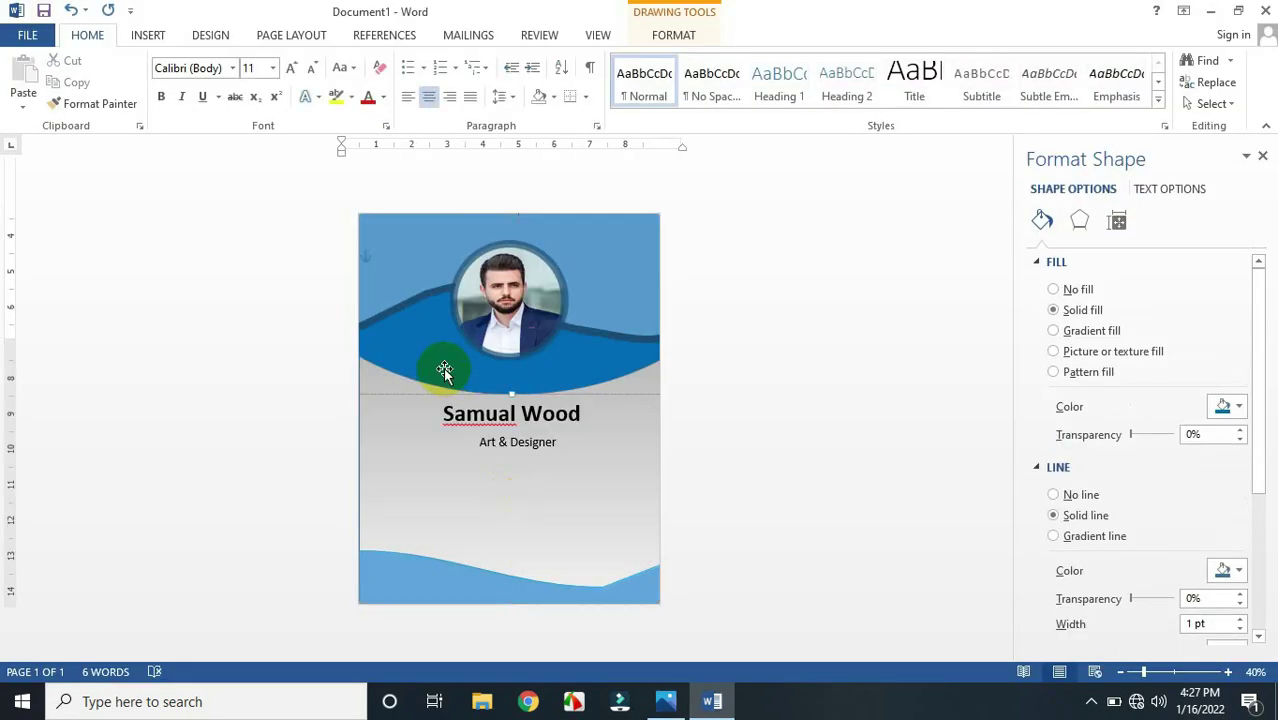
left_click(450, 408)
left_click(442, 413)
left_click_drag(460, 393, 460, 381)
left_click(479, 485)
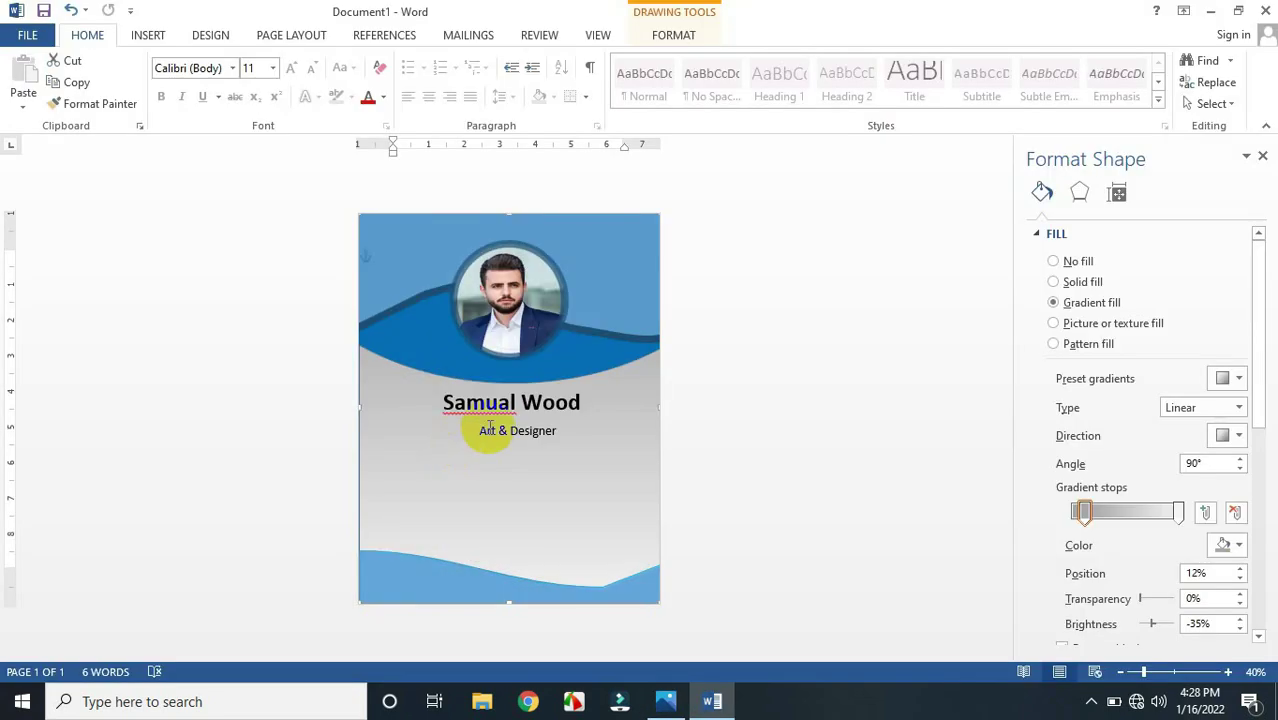
left_click(455, 442)
Step: Draw a new text box below the subtitle for the detail fields
left_click(148, 35)
left_click(258, 92)
left_click(252, 146)
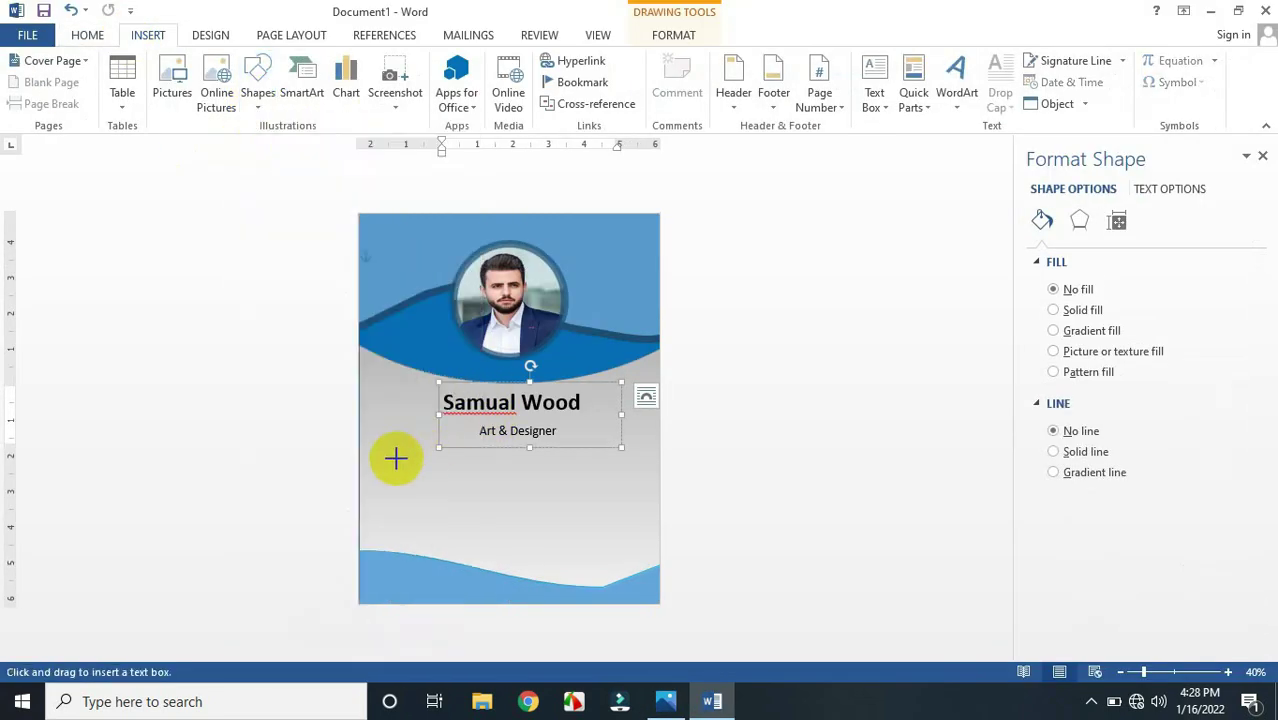
left_click_drag(396, 458, 480, 482)
left_click(470, 82)
Step: Make the new text box borderless and unfilled, with a bold 'ID NO' label
left_click(470, 246)
left_click(461, 60)
left_click(470, 246)
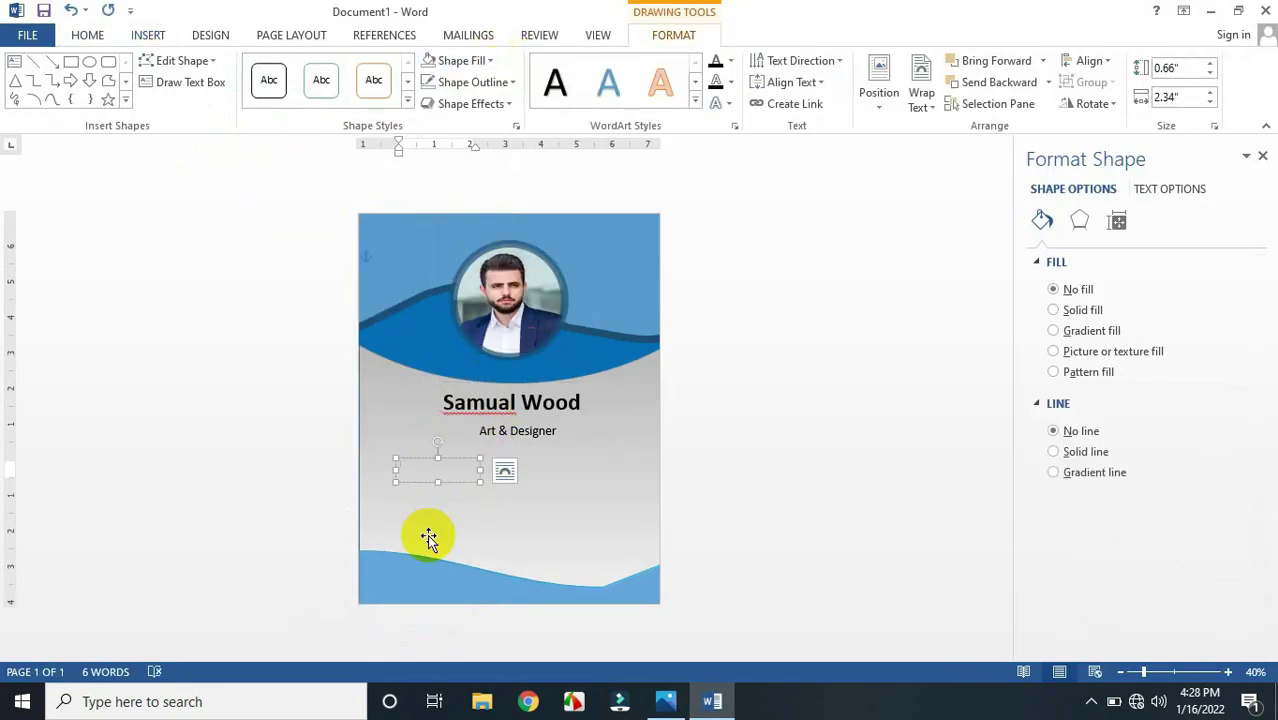
left_click(87, 35)
left_click(265, 67)
left_click(251, 343)
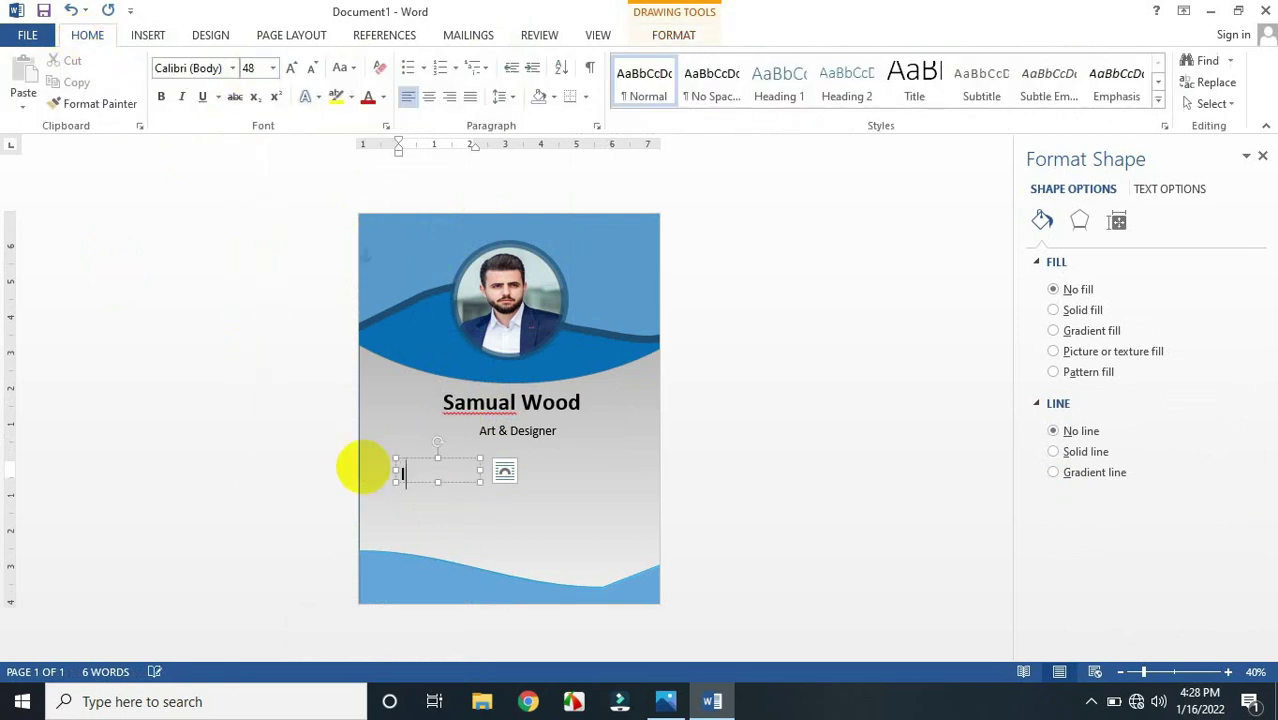
type("ID NO")
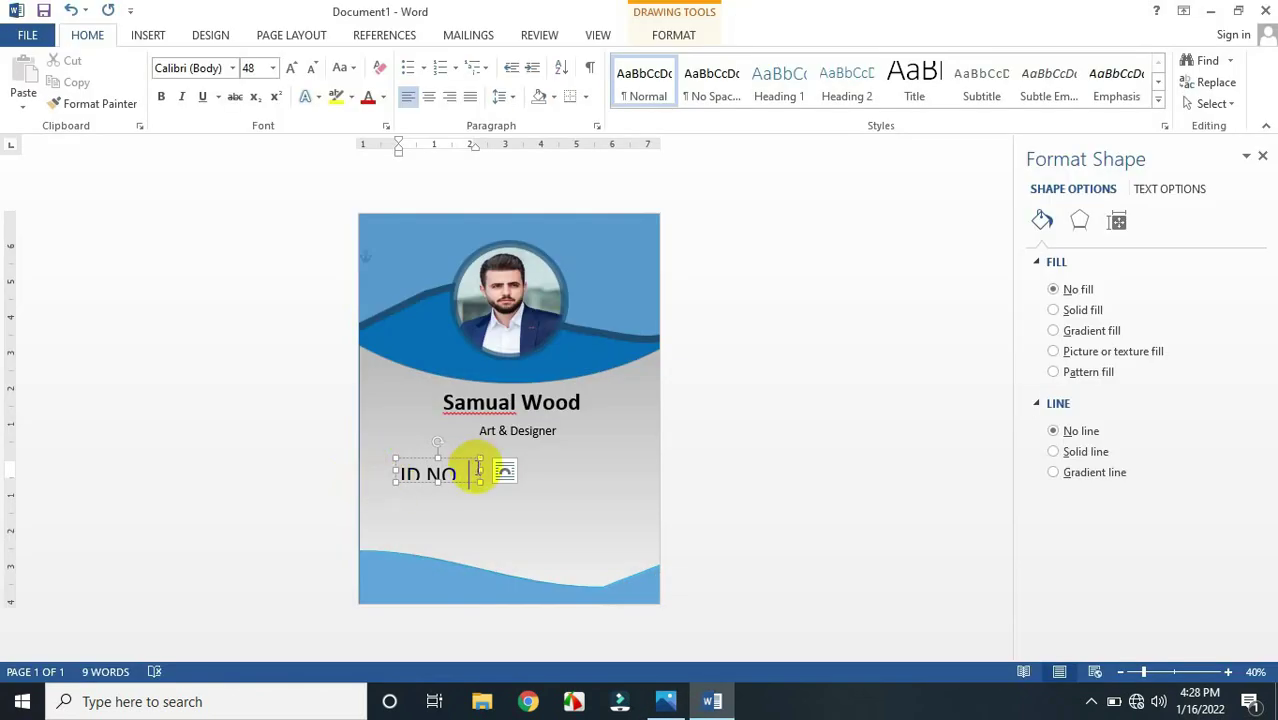
left_click_drag(478, 470, 399, 474)
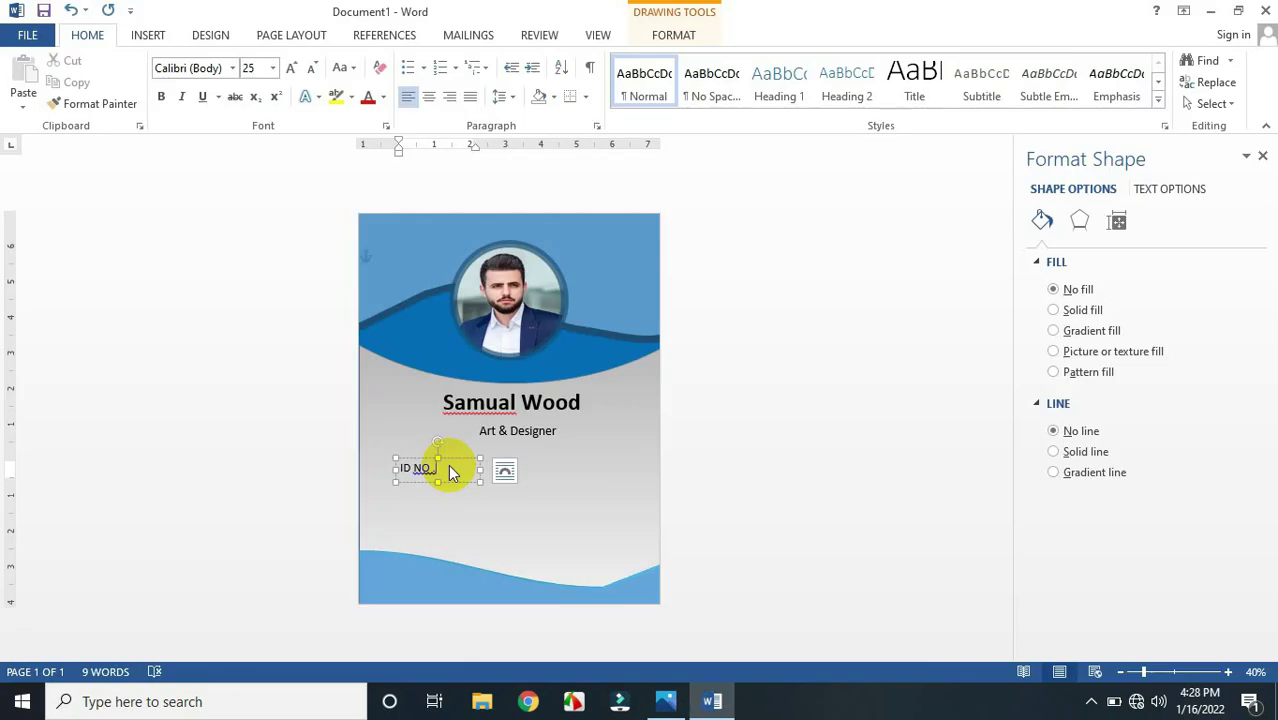
left_click_drag(447, 465, 402, 472)
left_click(161, 97)
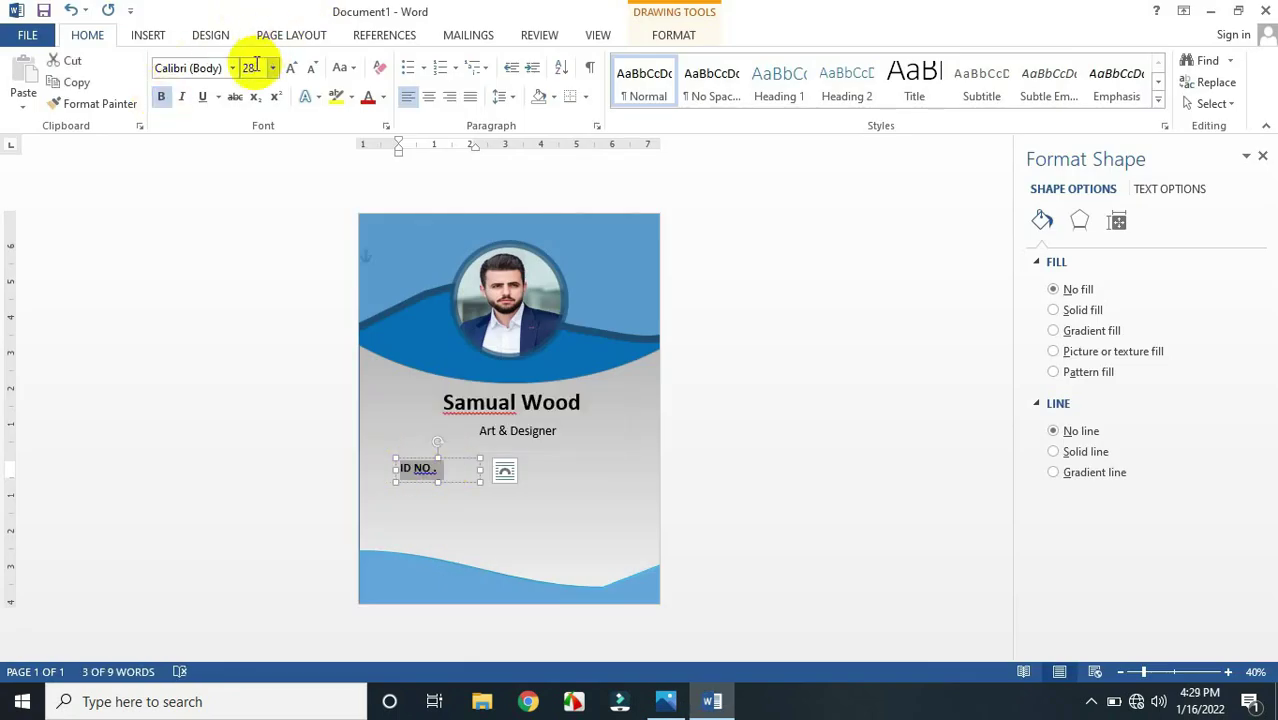
Step: Duplicate the label below as 'D.O.B :' and copy it down another row
left_click_drag(442, 466, 422, 502)
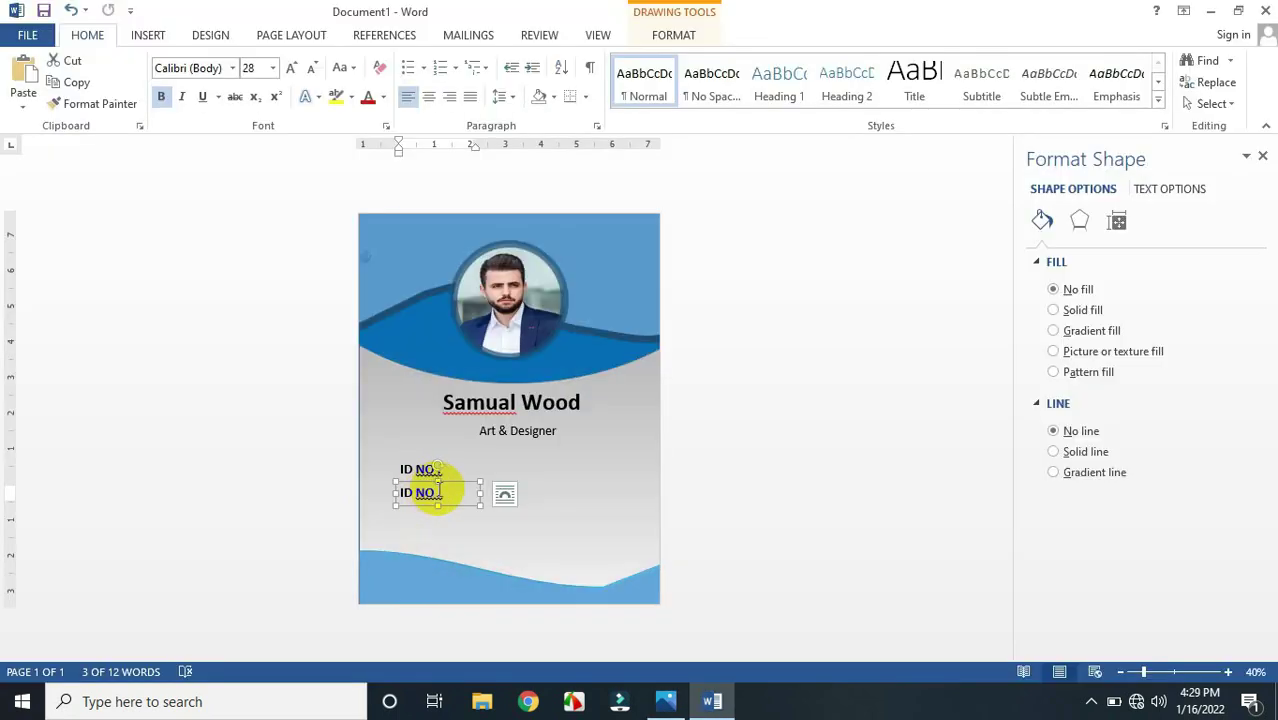
double_click(405, 490)
type("D.O.")
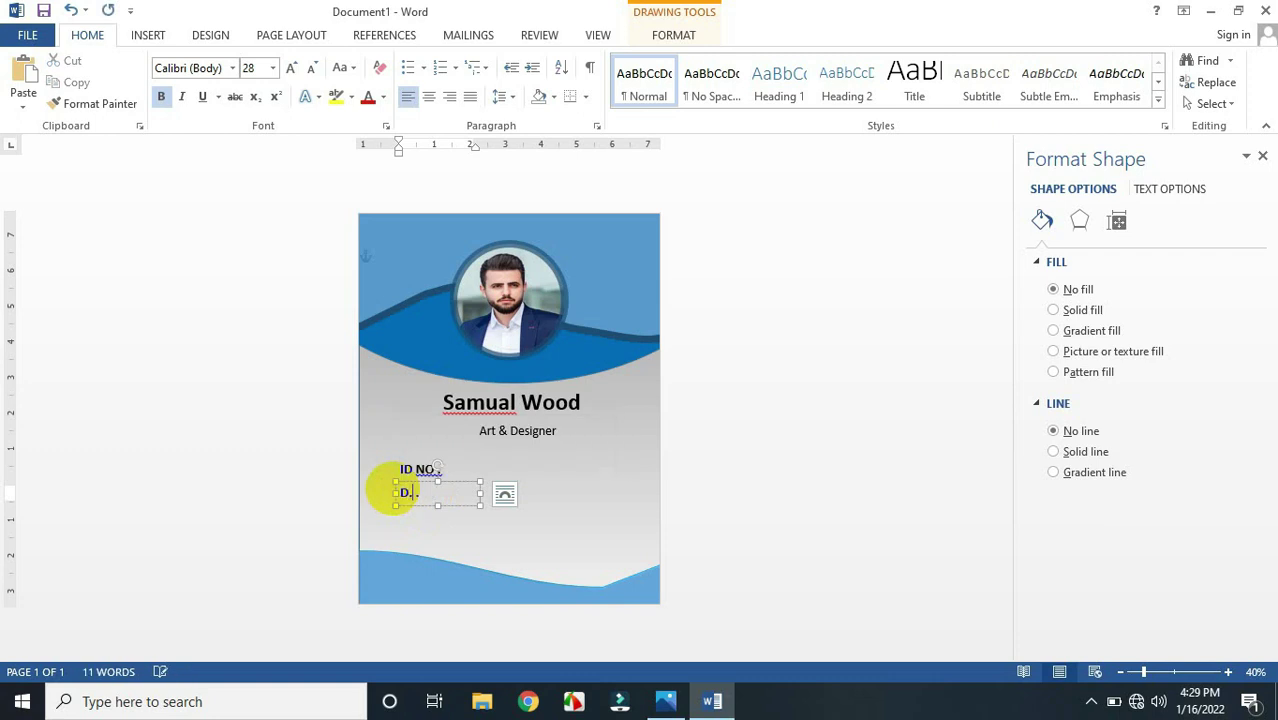
type("B ")
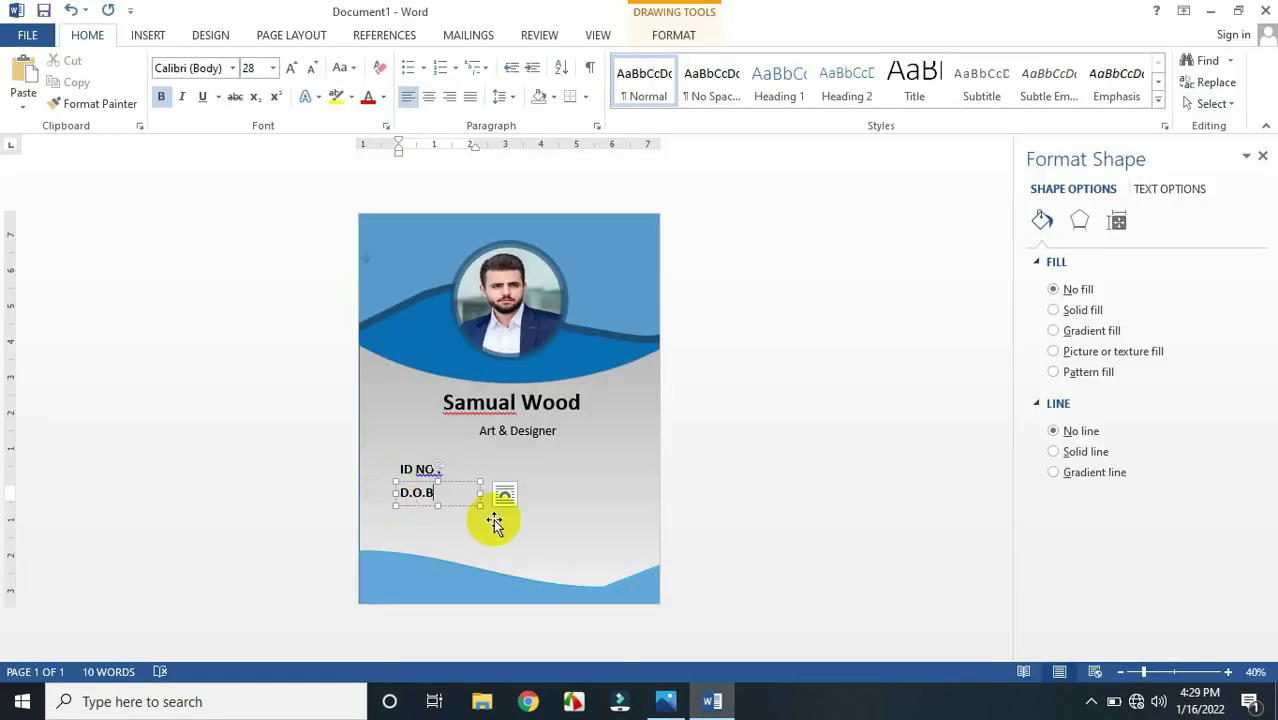
type(":")
left_click(456, 470)
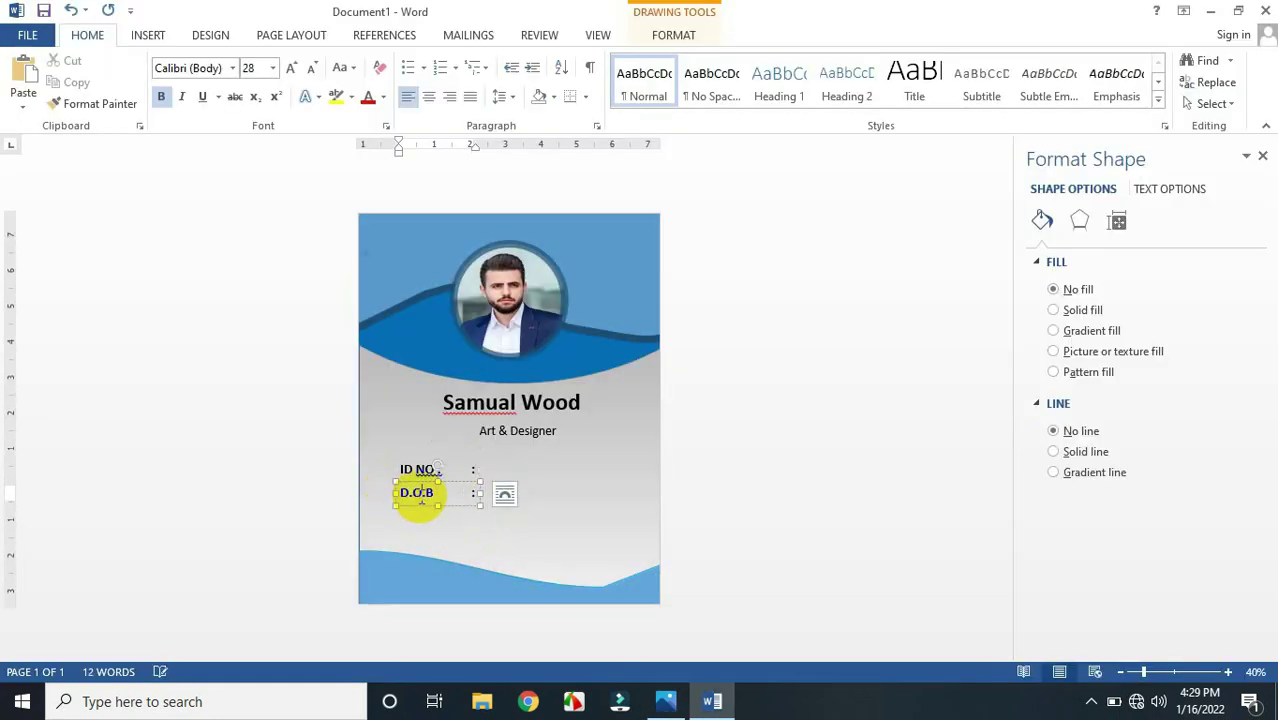
left_click_drag(457, 490, 452, 514)
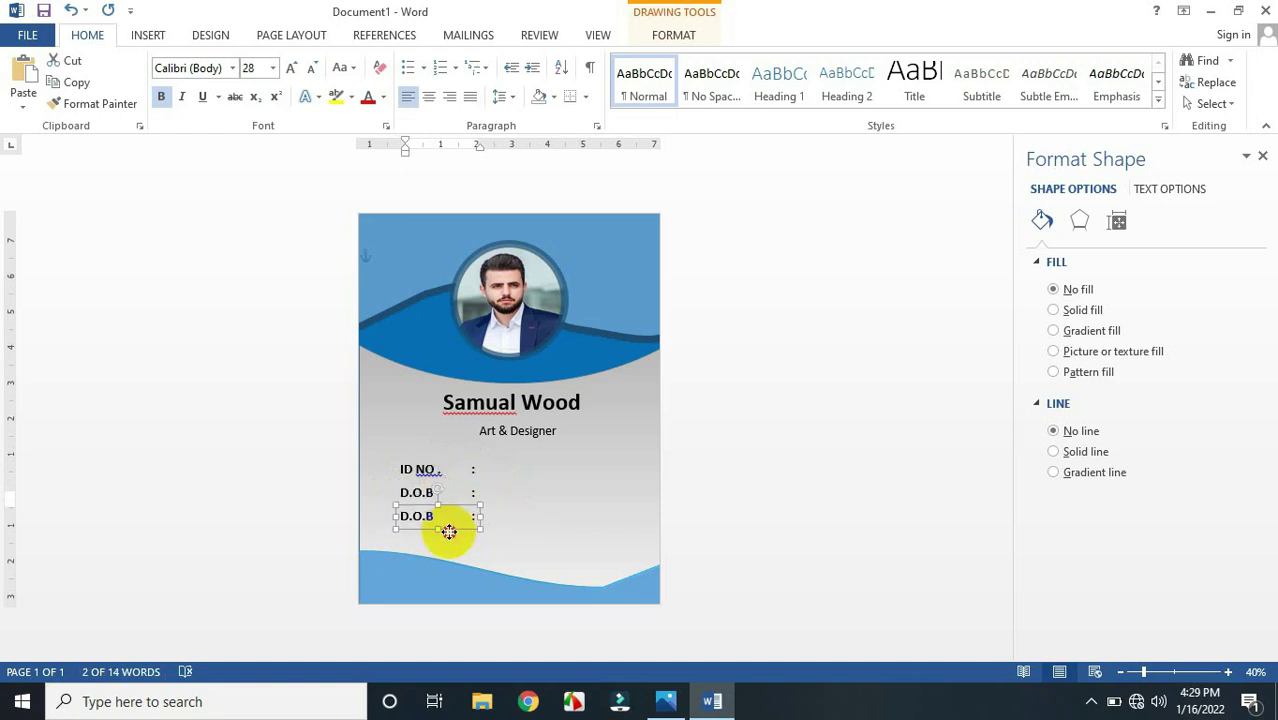
Step: Move the blue wave shape down and raise the name block
mouse_move(414, 263)
left_mouse_down()
mouse_move(478, 260)
mouse_move(424, 330)
left_mouse_up()
left_click_drag(472, 382, 479, 360)
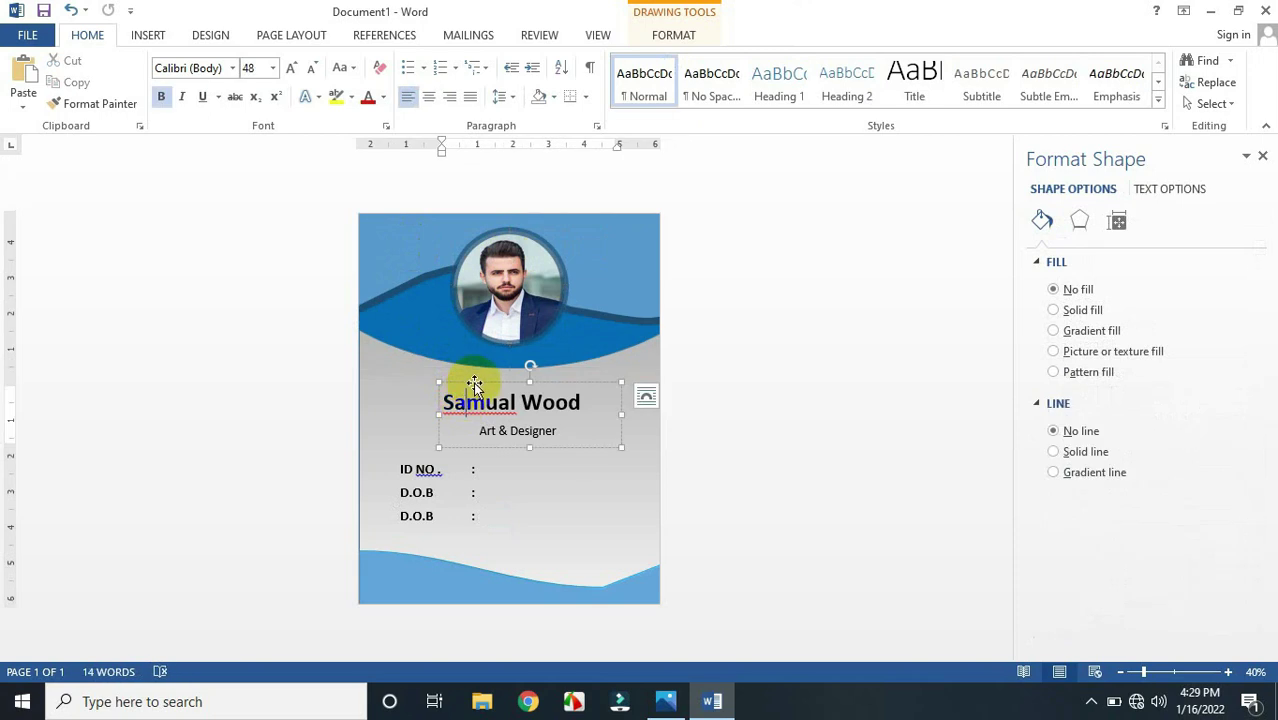
left_click(424, 466)
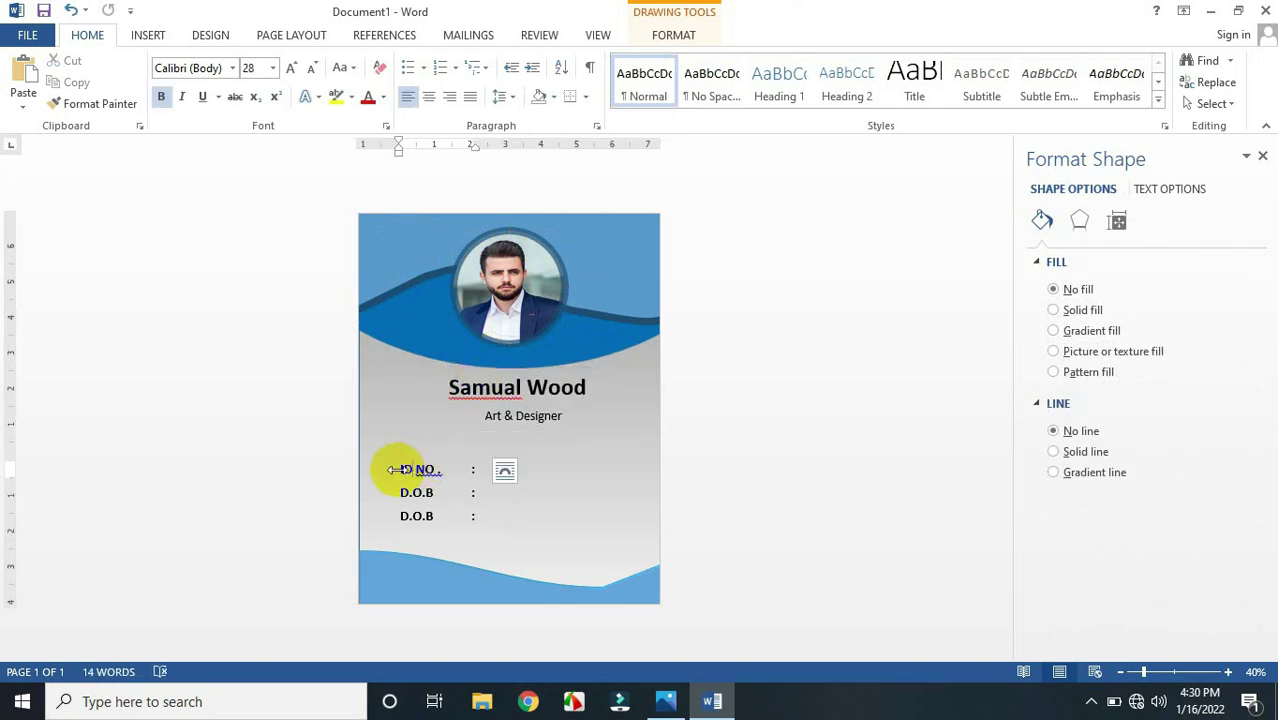
left_click(409, 492)
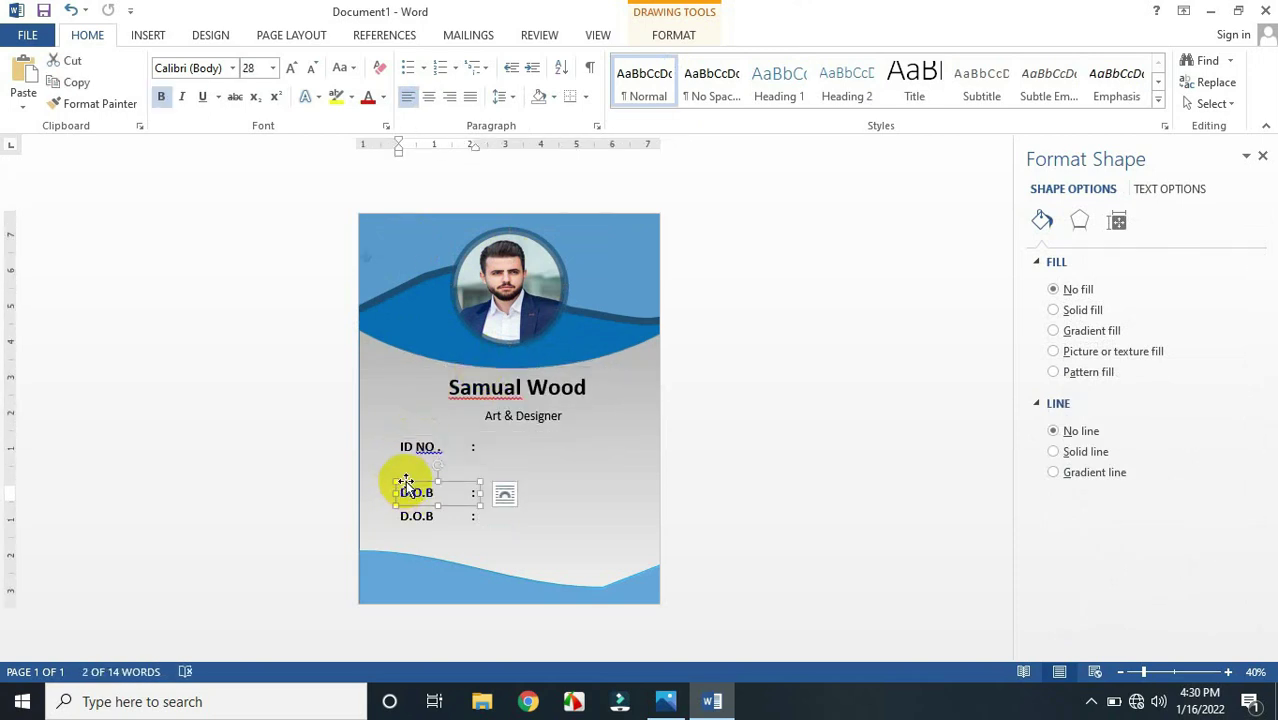
left_click(410, 515)
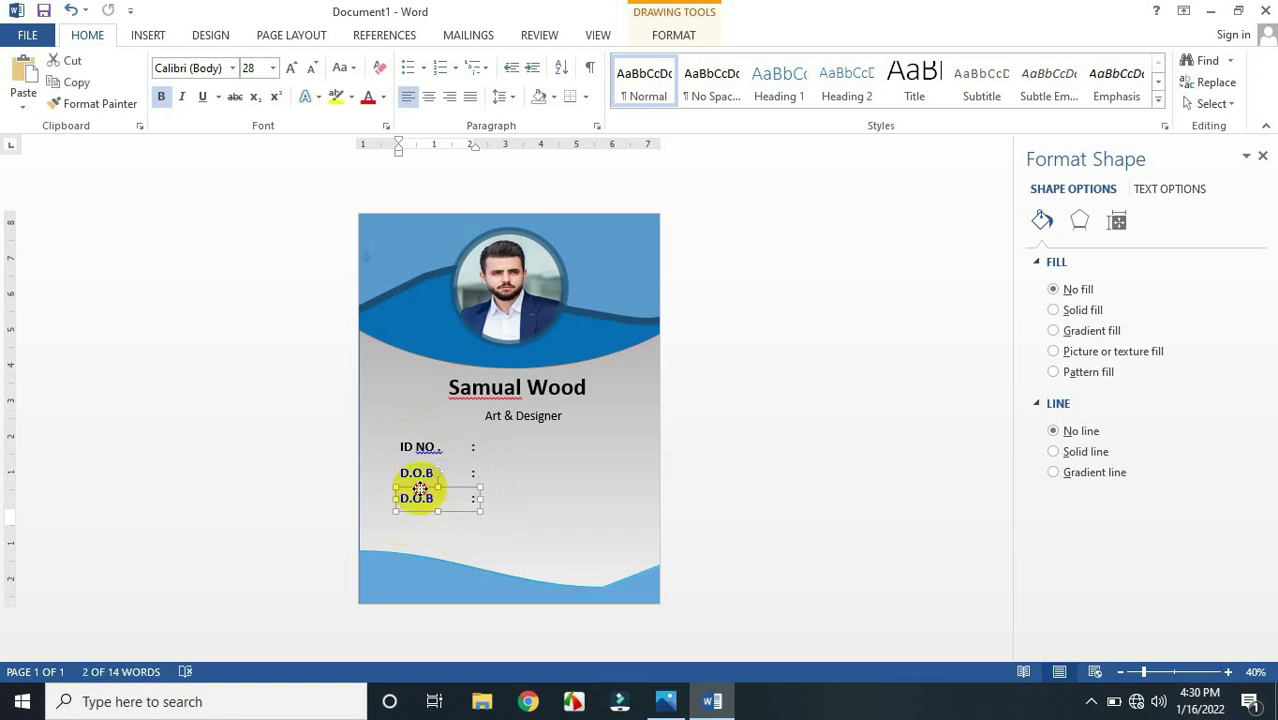
Step: Add another label row and retype the fourth label as PHONE
key("alt+Tab")
key("alt+Tab")
left_click_drag(450, 493, 447, 554)
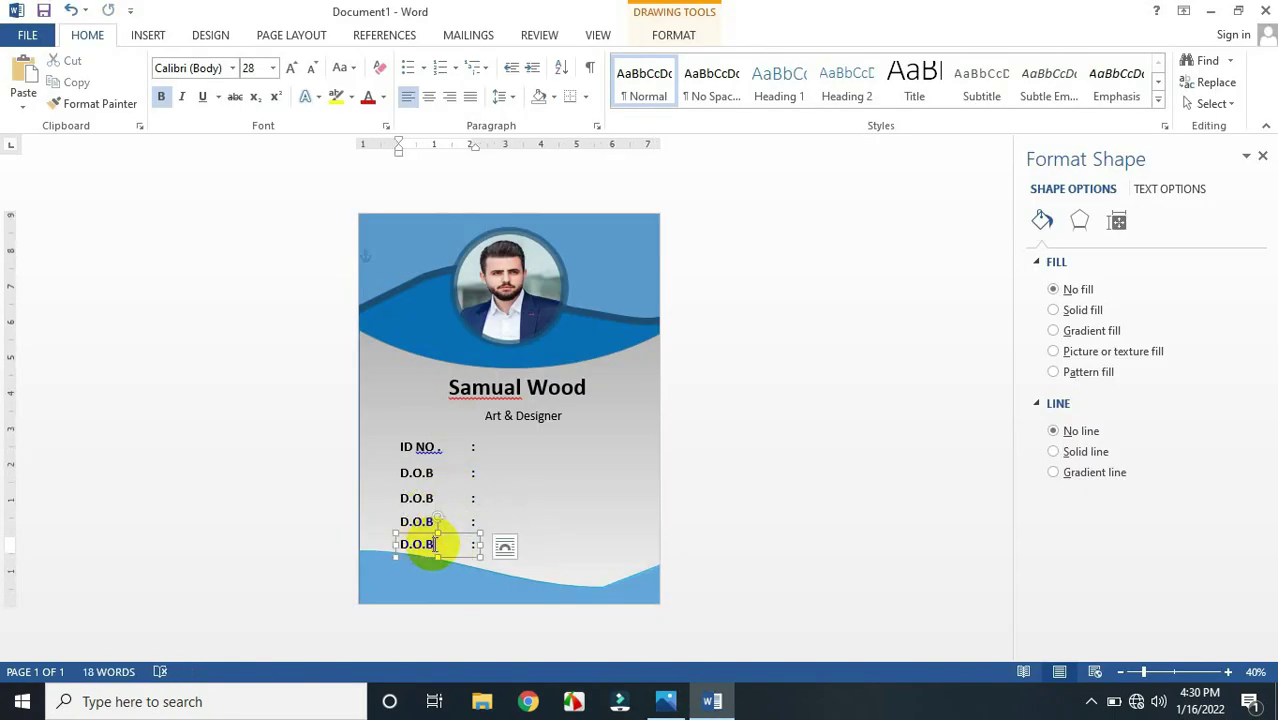
key("alt+Tab")
key("alt+Tab")
key("BackSpace")
key("BackSpace")
left_click_drag(430, 521, 372, 527)
type("PHONE")
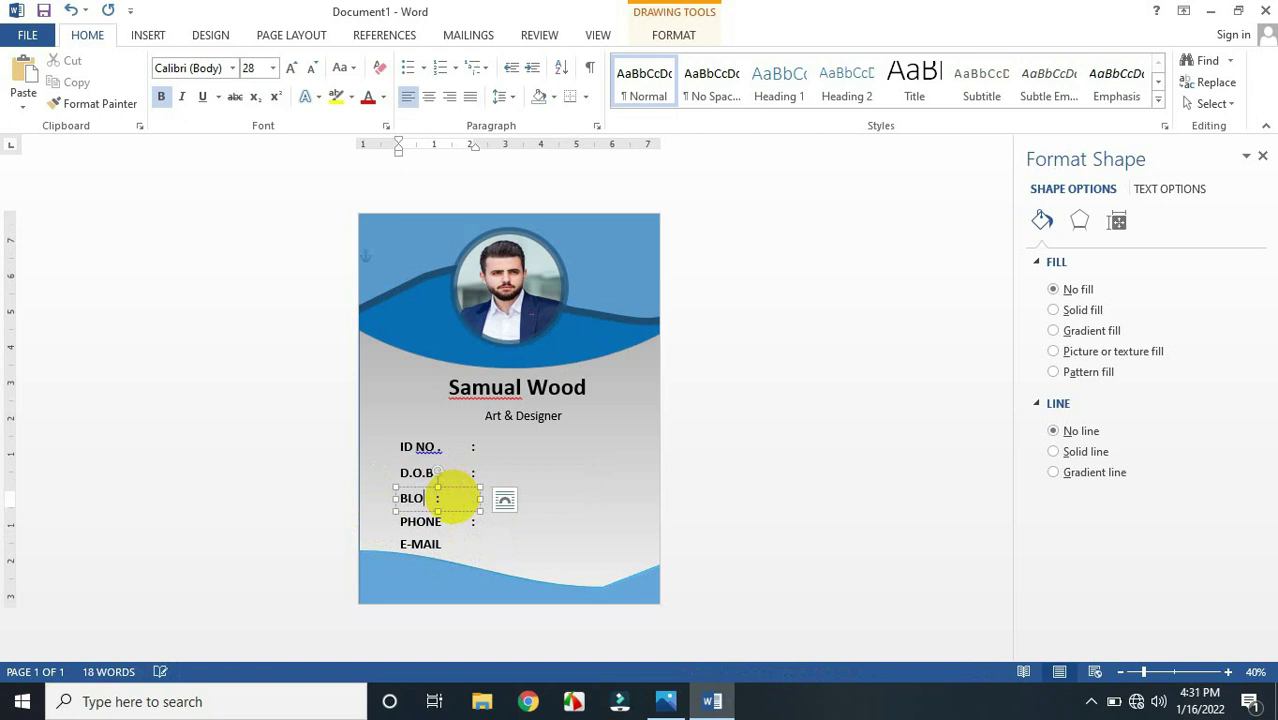
key("alt+Tab")
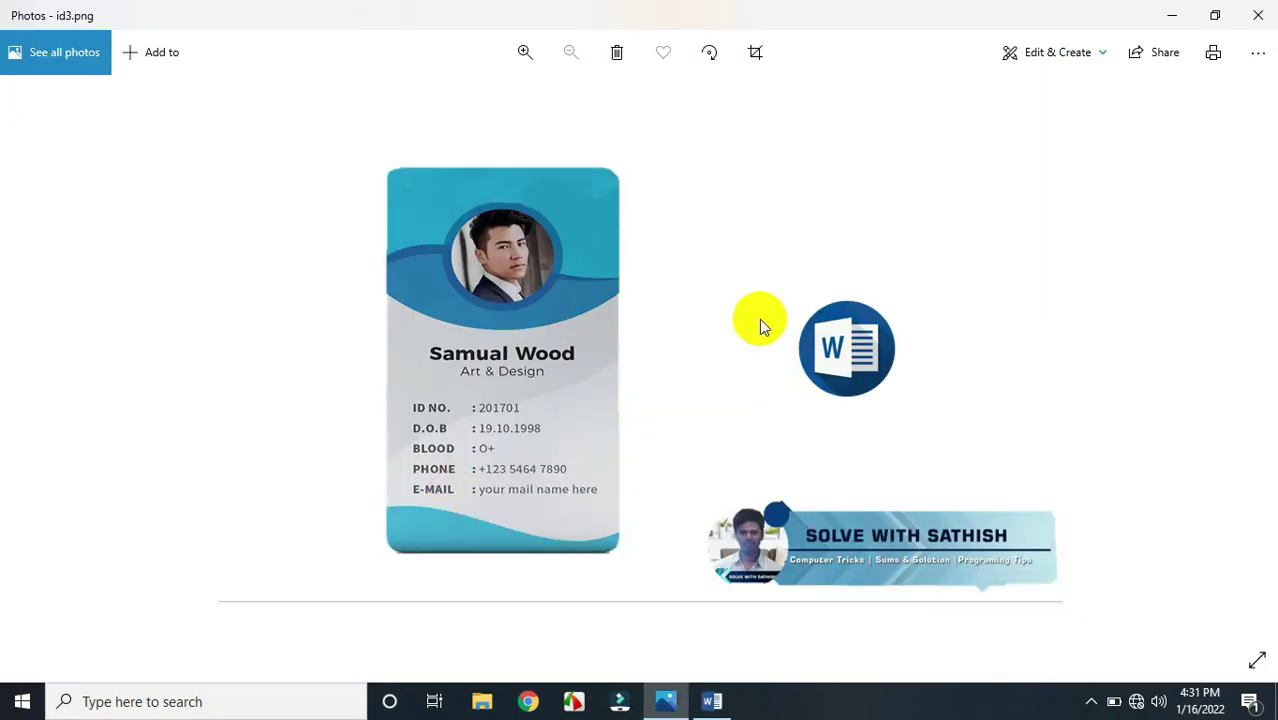
Step: Place a value box beside ID NO. reading 201701
key("alt+Tab")
key("ctrl+v")
mouse_move(452, 490)
left_mouse_down()
mouse_move(544, 445)
mouse_move(468, 448)
left_mouse_up()
key("alt+Tab")
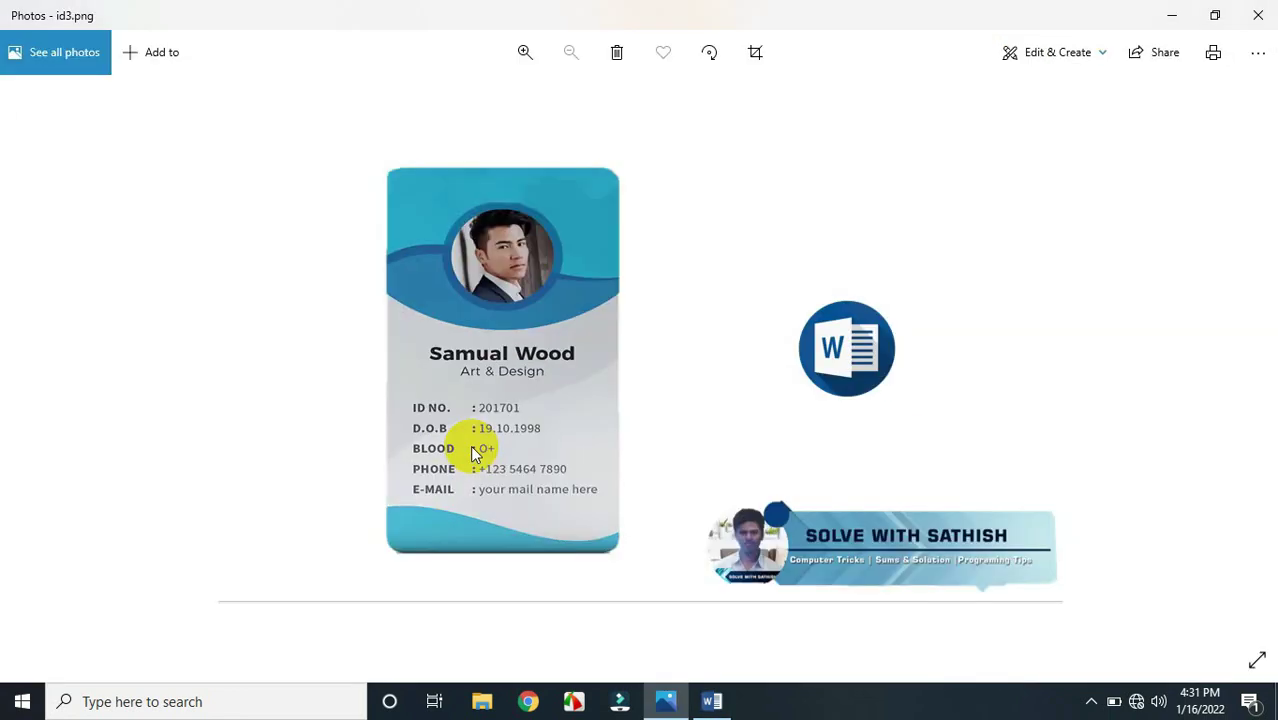
key("alt+Tab")
type("0")
key("alt+Tab")
type("201701")
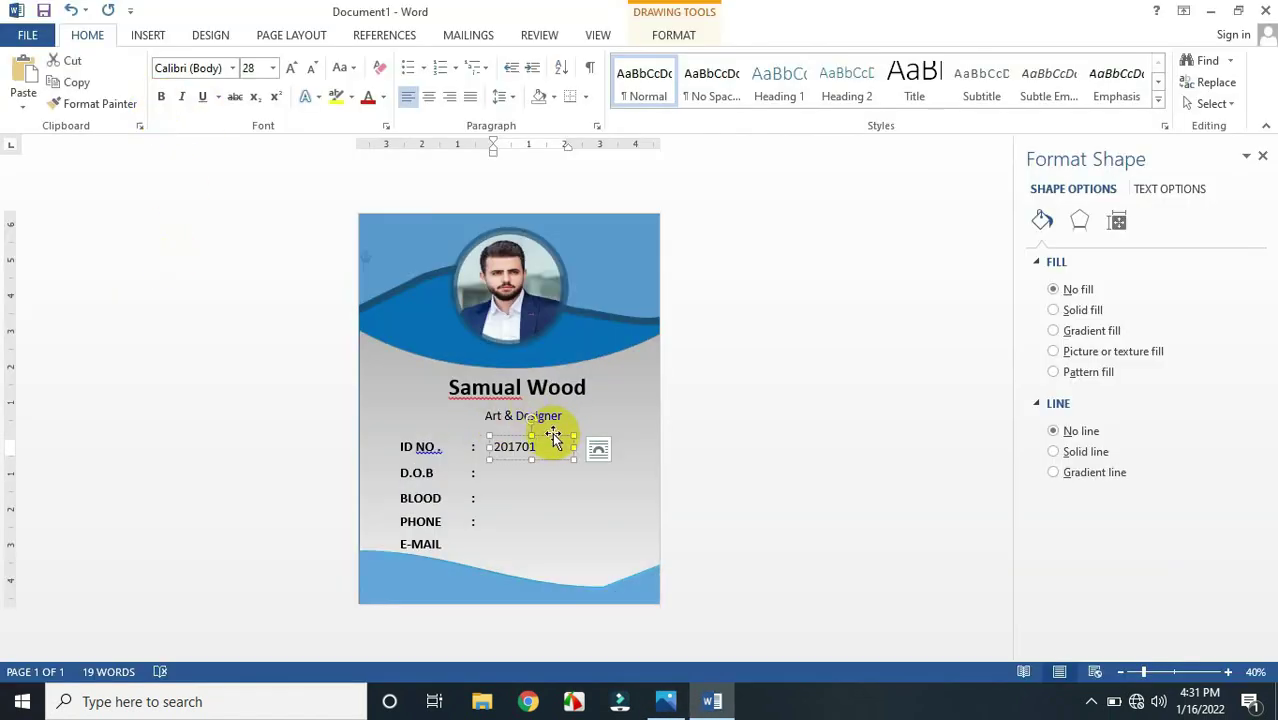
Step: Paste copies of the value box onto the D.O.B, BLOOD and PHONE rows
key("ctrl+v")
left_click_drag(553, 445, 545, 561)
key("ctrl+v")
key("ctrl+v")
key("ctrl+v")
left_click_drag(465, 236, 551, 531)
Step: Enter the sample phone number in the PHONE row's value box
key("alt+Tab")
key("alt+Tab")
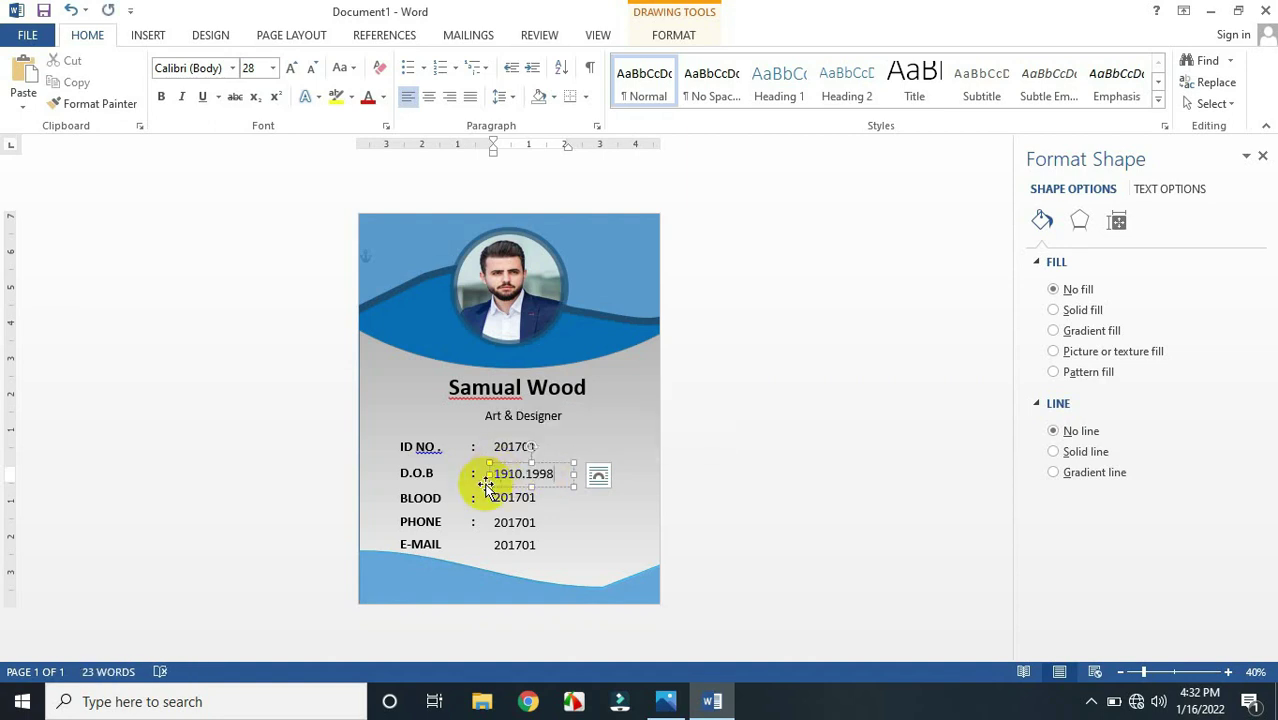
key("alt+Tab")
key("alt+Tab")
type("2")
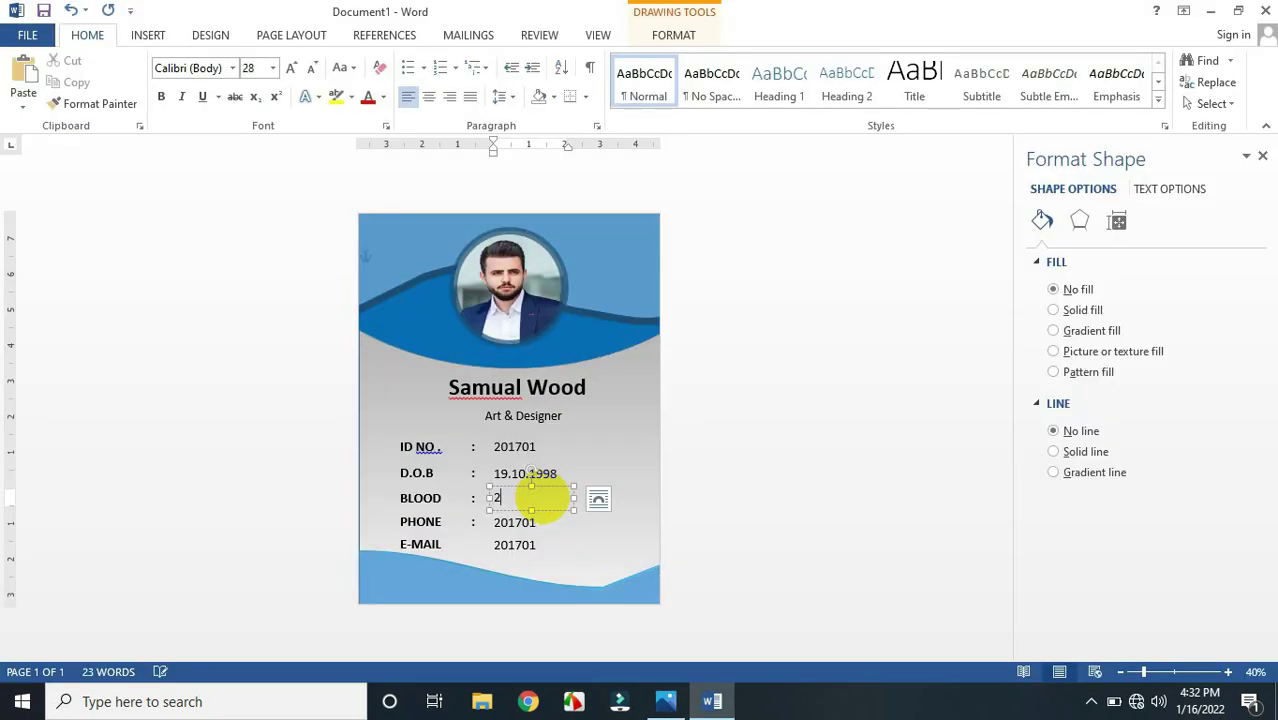
key("alt+Tab")
double_click(514, 522)
type("+1234")
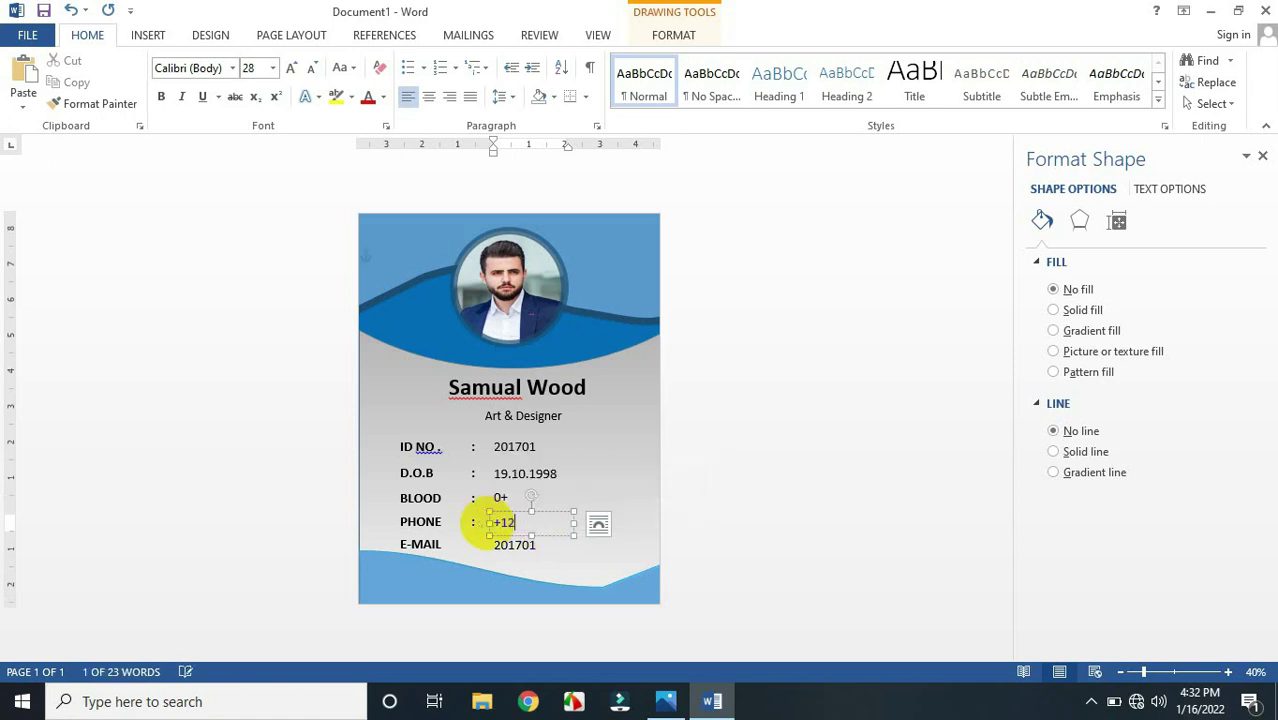
type(" 4566 6666")
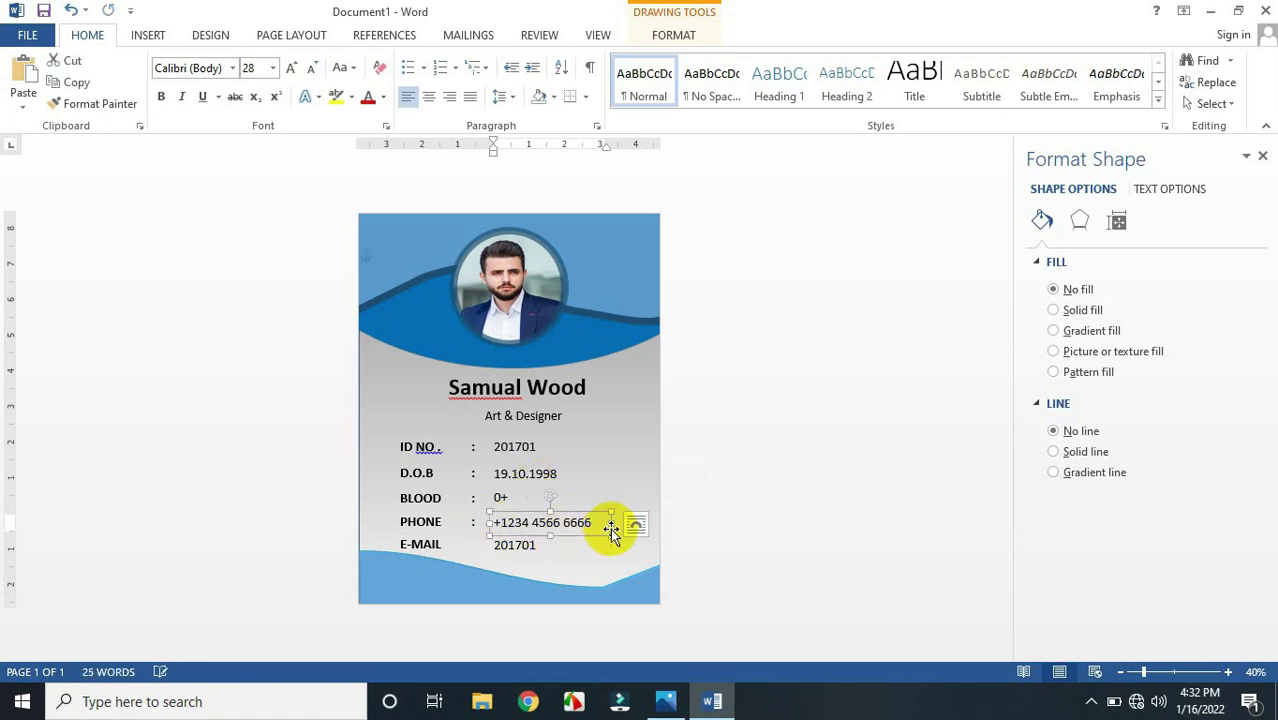
Step: Clear the E-MAIL value box and widen it to fit the full address
left_click(447, 540)
left_click_drag(478, 543, 563, 544)
key("ctrl+a")
key("BackSpace")
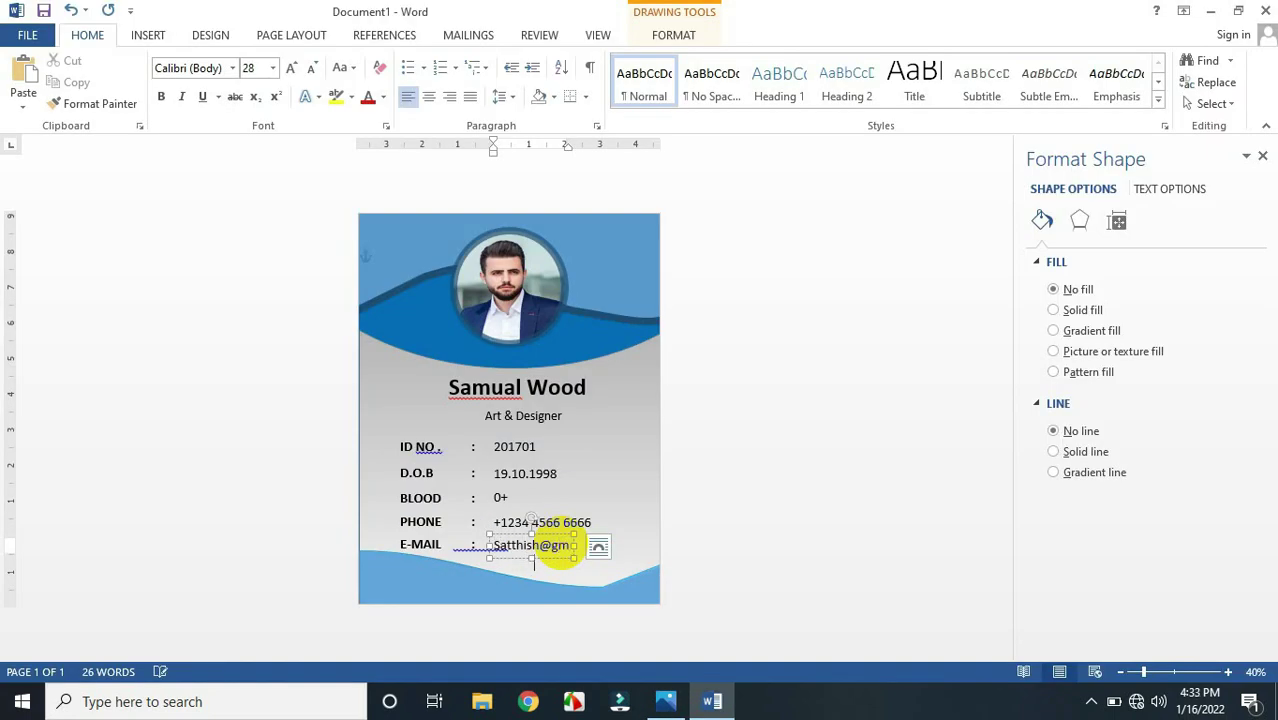
left_click_drag(573, 546, 645, 546)
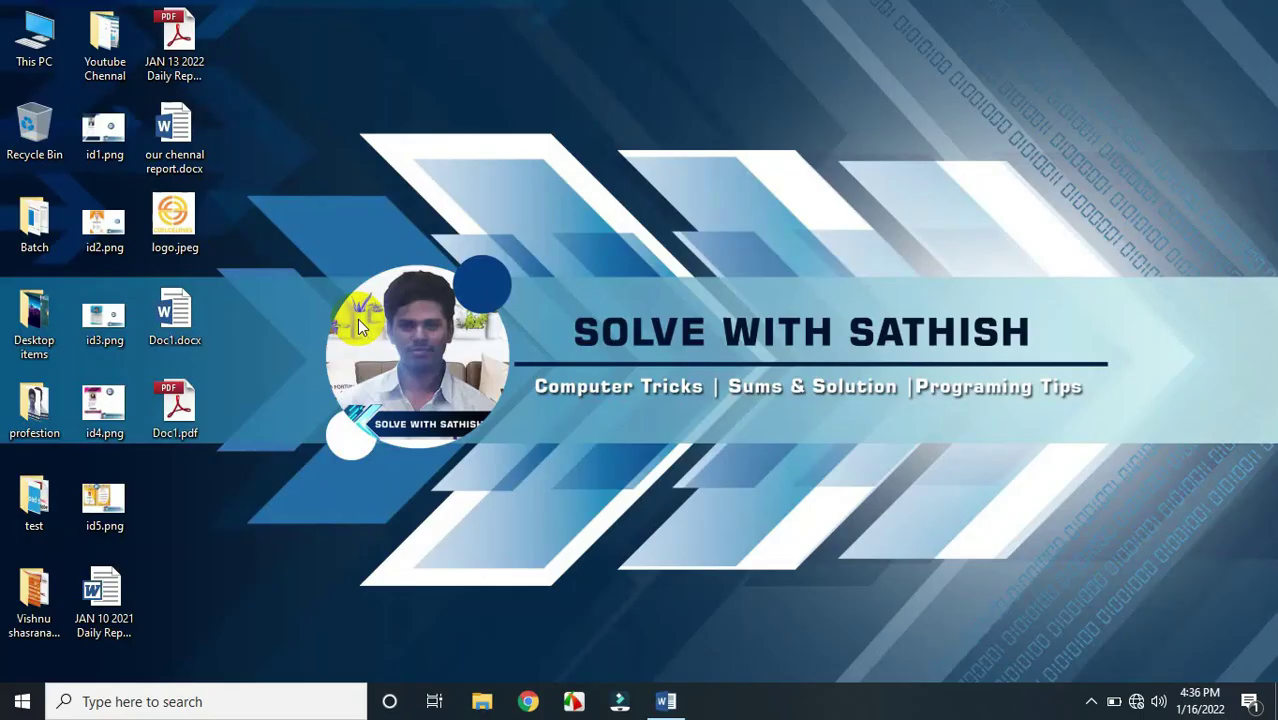
Step: Open Doc1.pdf from the desktop and zoom out to the whole page
double_click(176, 400)
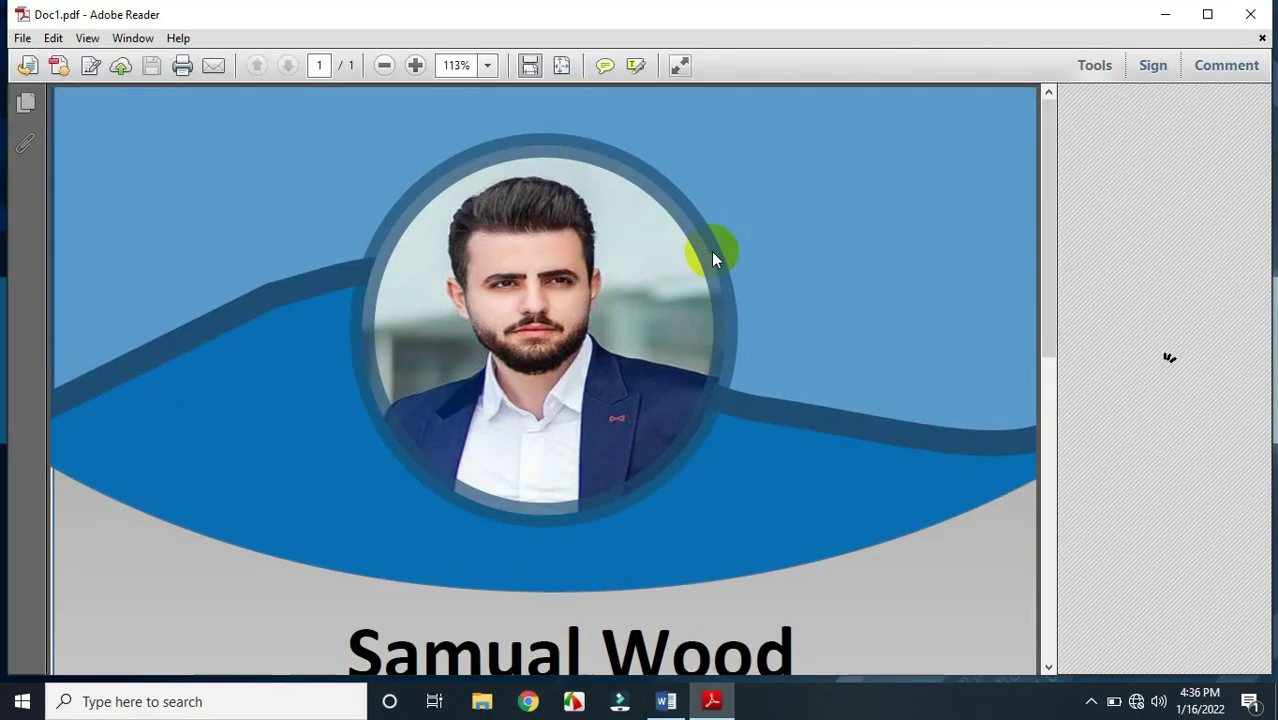
left_click(384, 65)
left_click(384, 65)
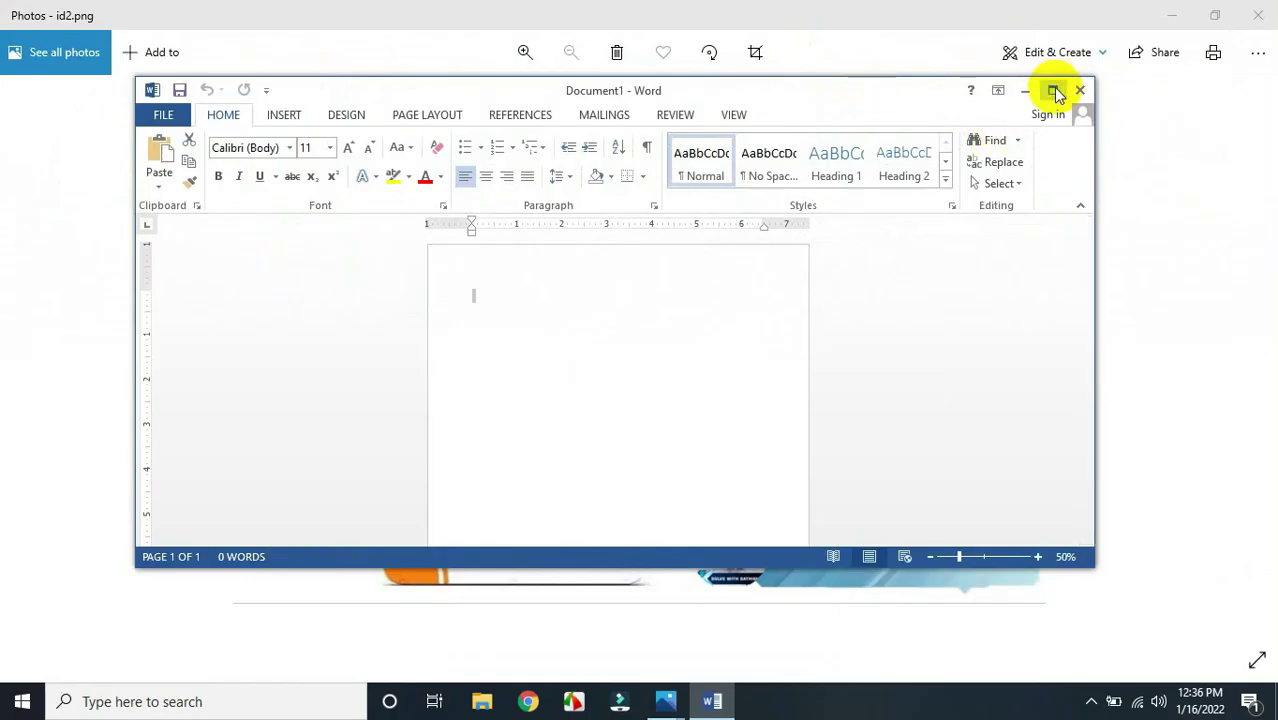
Step: Draw a rounded rectangle covering the whole page and fill it orange
left_click(1215, 15)
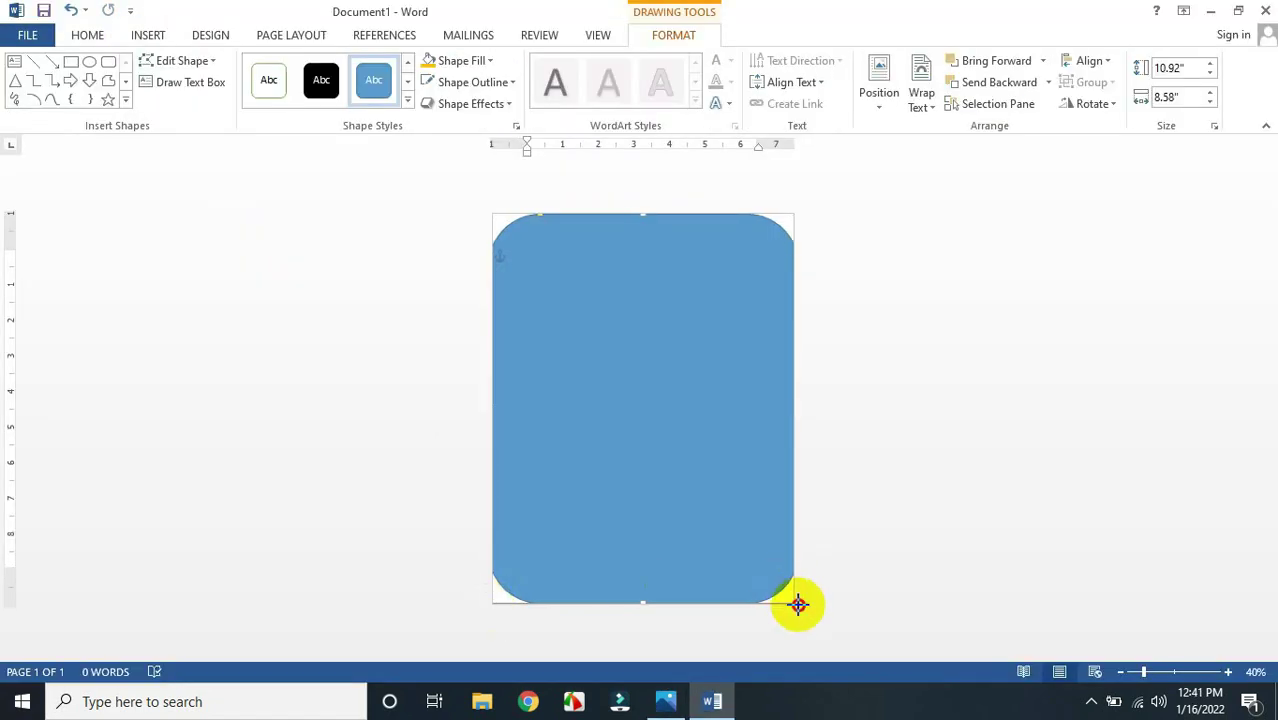
left_click_drag(797, 604, 799, 607)
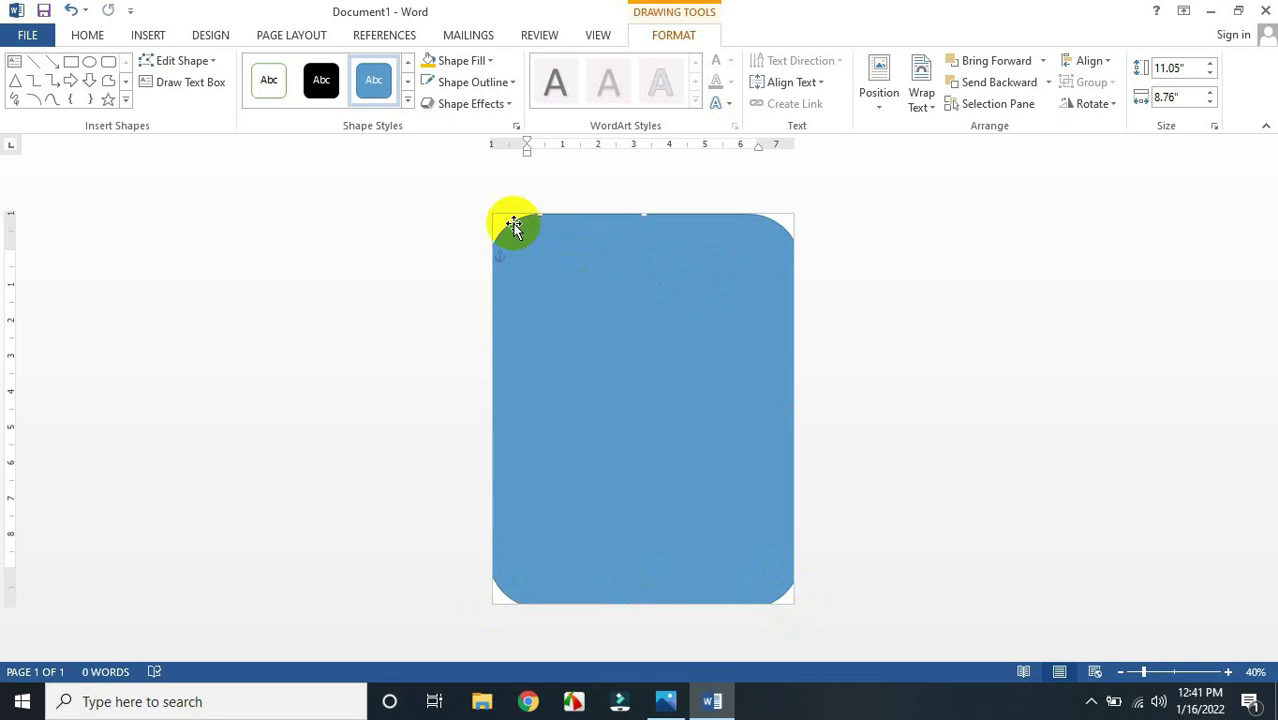
left_click(487, 59)
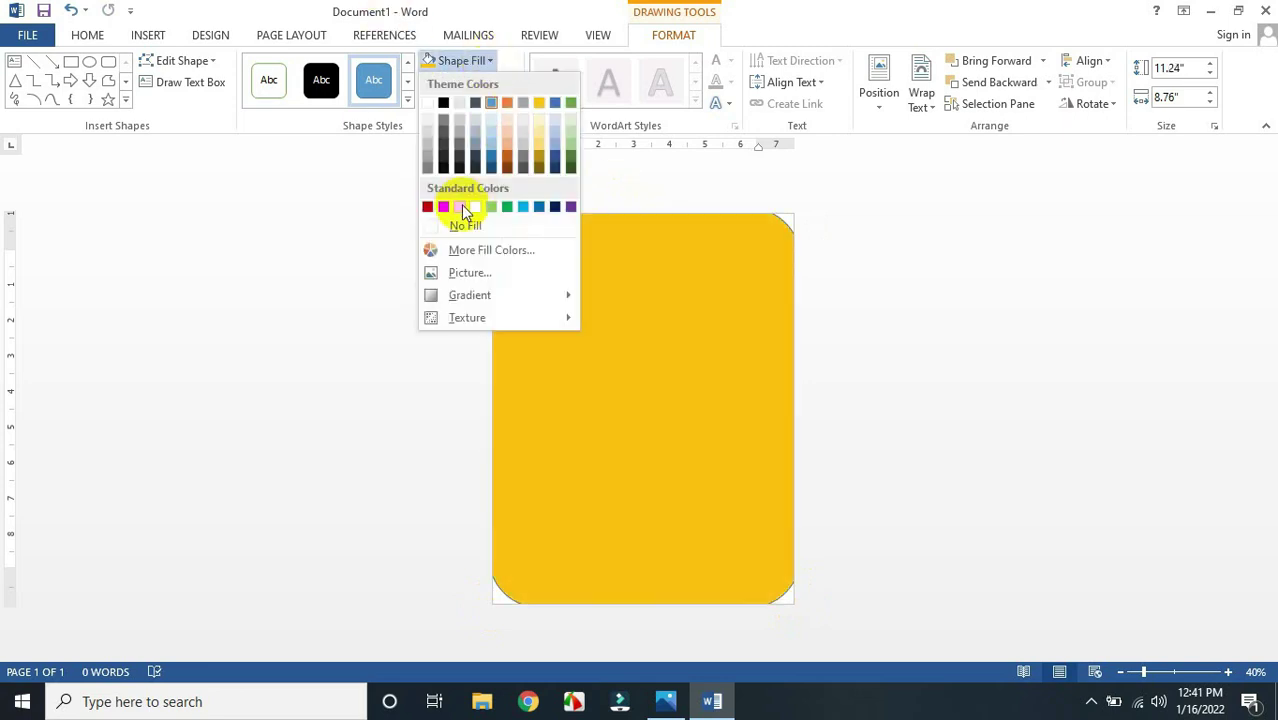
left_click(502, 257)
left_click(792, 215)
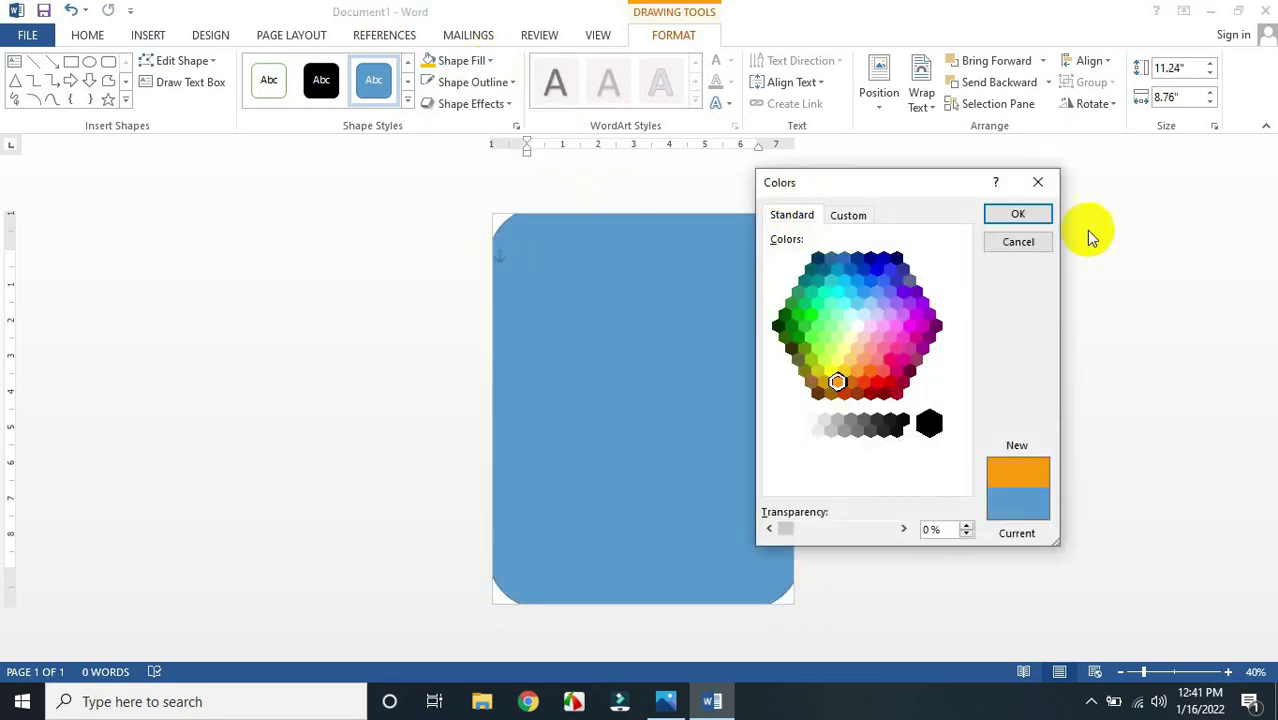
left_click(1018, 214)
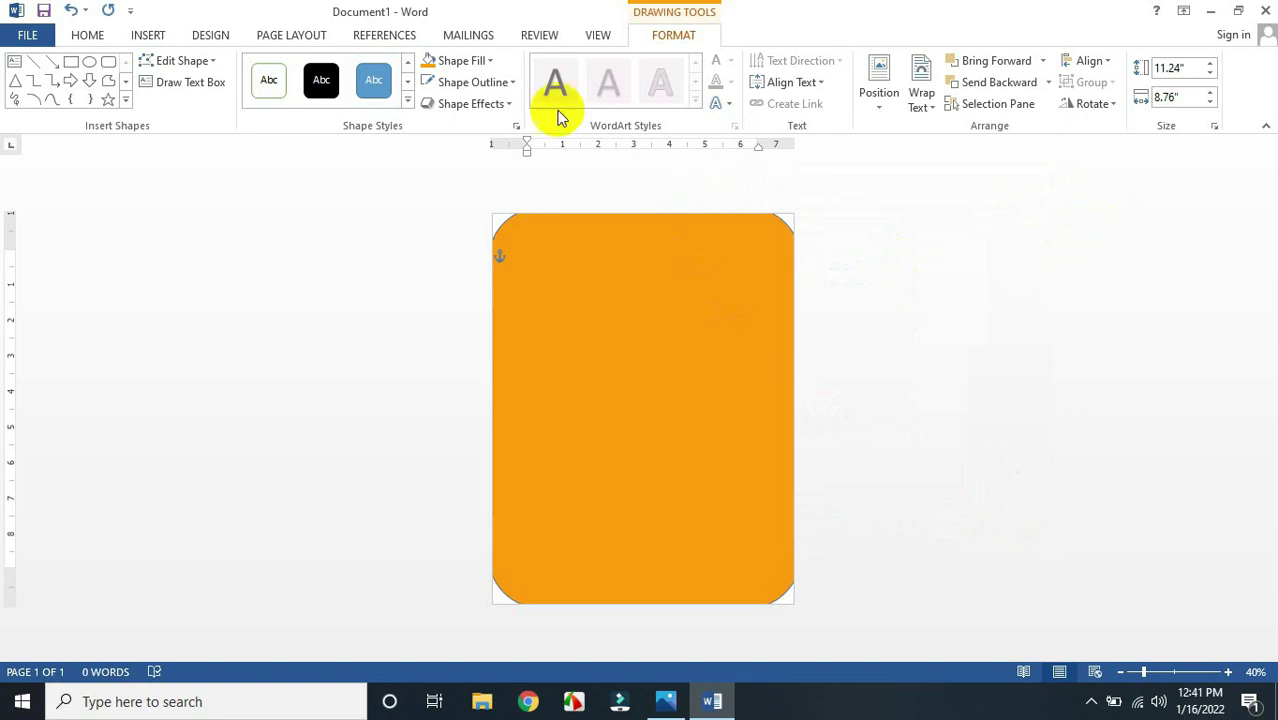
Step: Change the rectangle's fill to a gradient in Format Shape
left_click(516, 125)
left_click(1052, 233)
left_click(1053, 302)
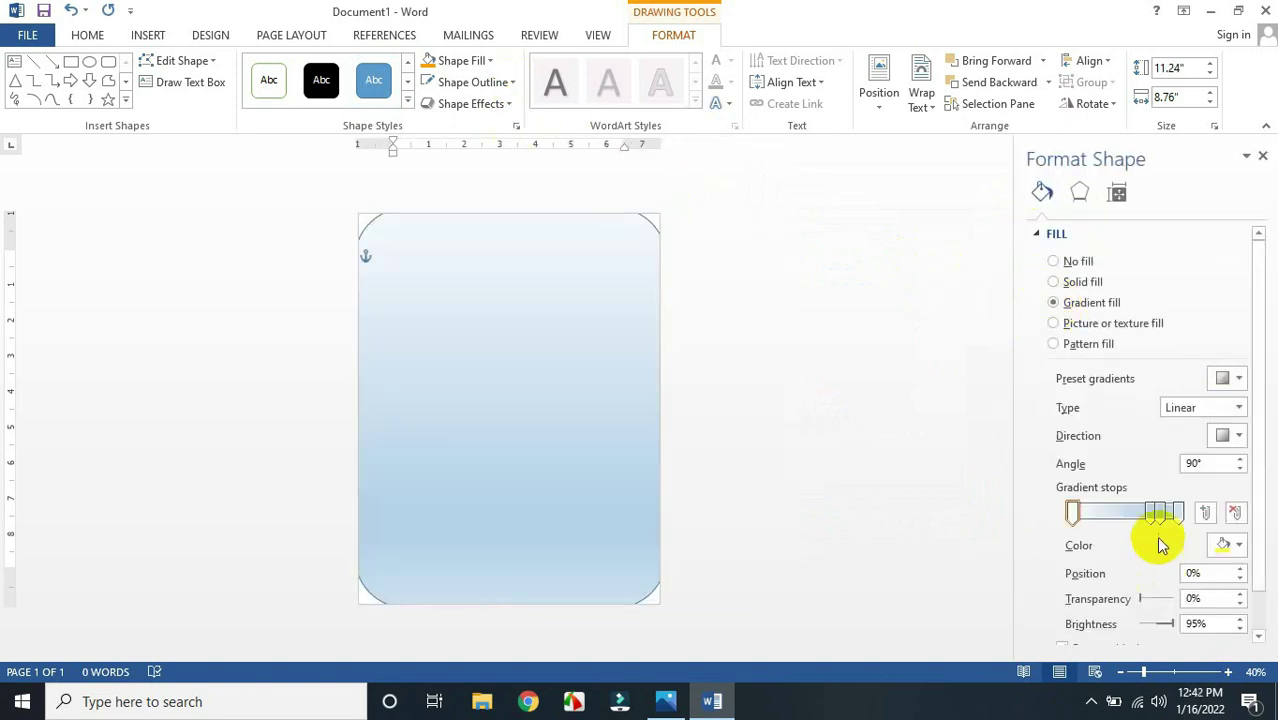
Step: Set the gradient stops to orange and gold, removing the middle stops
left_click(1238, 546)
left_click(1123, 507)
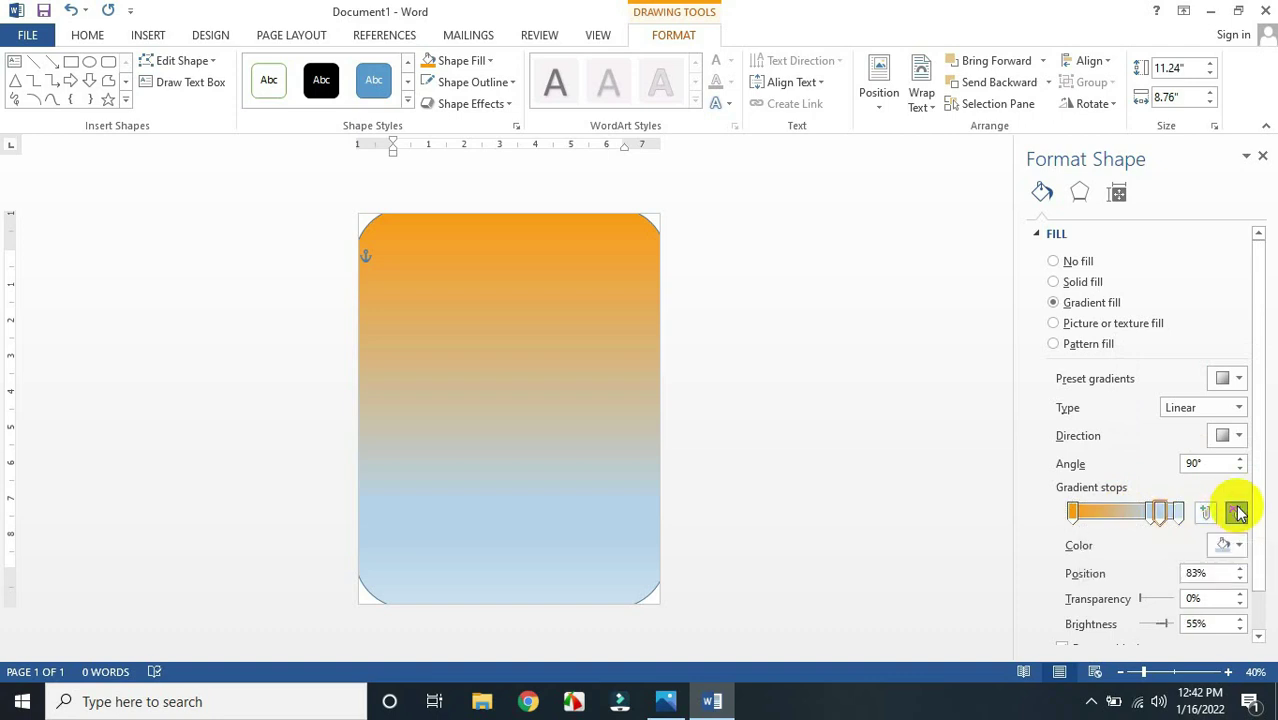
left_click(1238, 512)
left_click(1238, 546)
left_click(1157, 468)
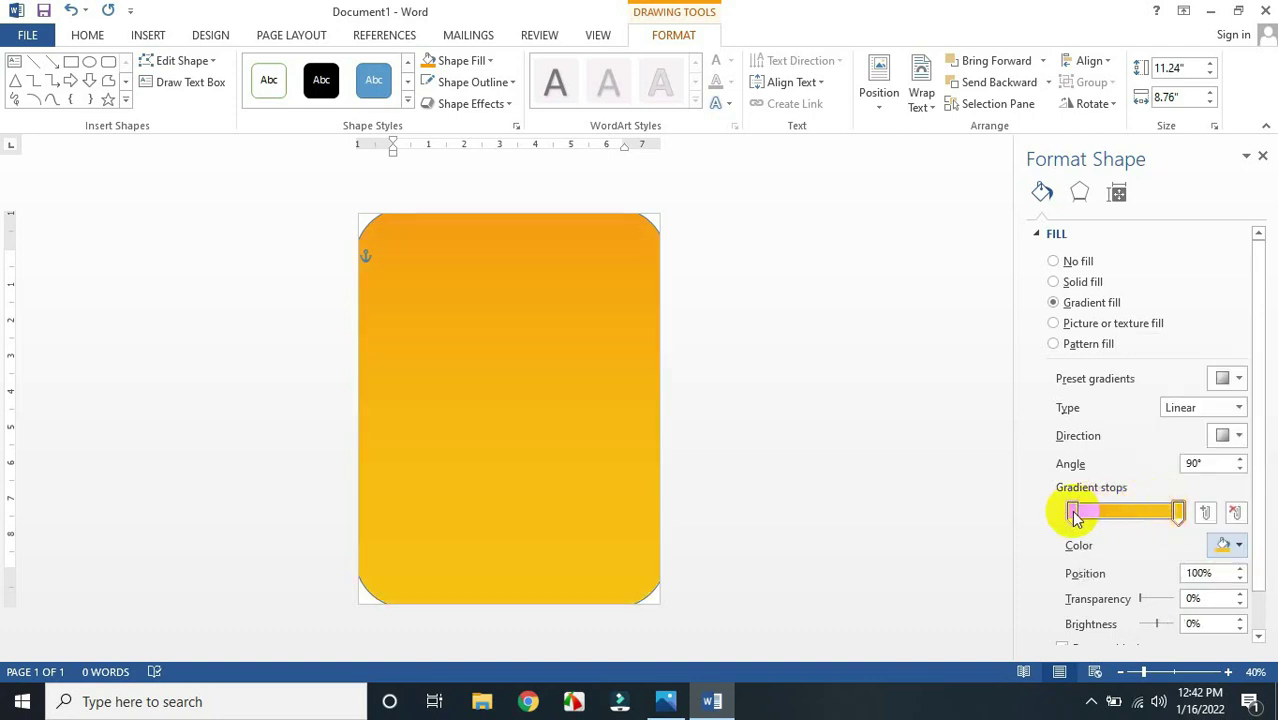
left_click_drag(1075, 516, 1129, 522)
Step: Try the radial, rectangular and path gradient types, then settle on linear
left_click(1239, 407)
left_click(1200, 441)
left_click(1239, 407)
left_click(1200, 459)
left_click(1239, 407)
left_click(1195, 479)
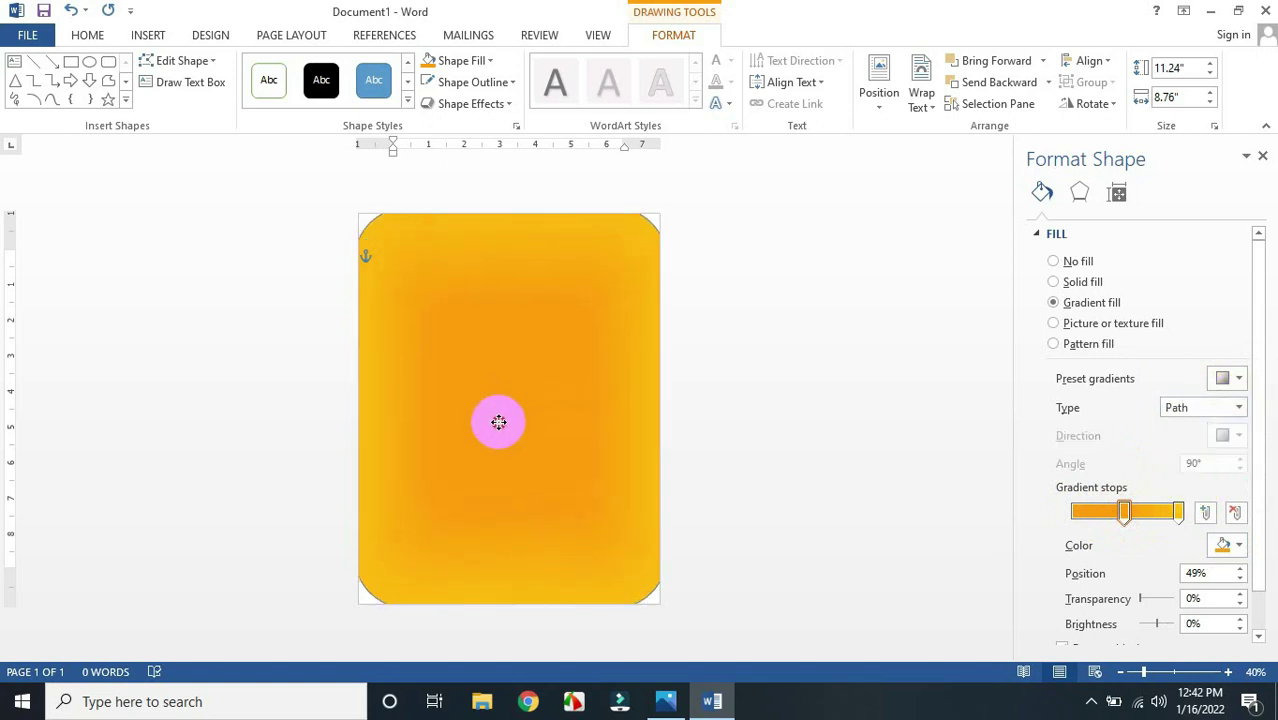
left_click(1239, 407)
left_click(1203, 427)
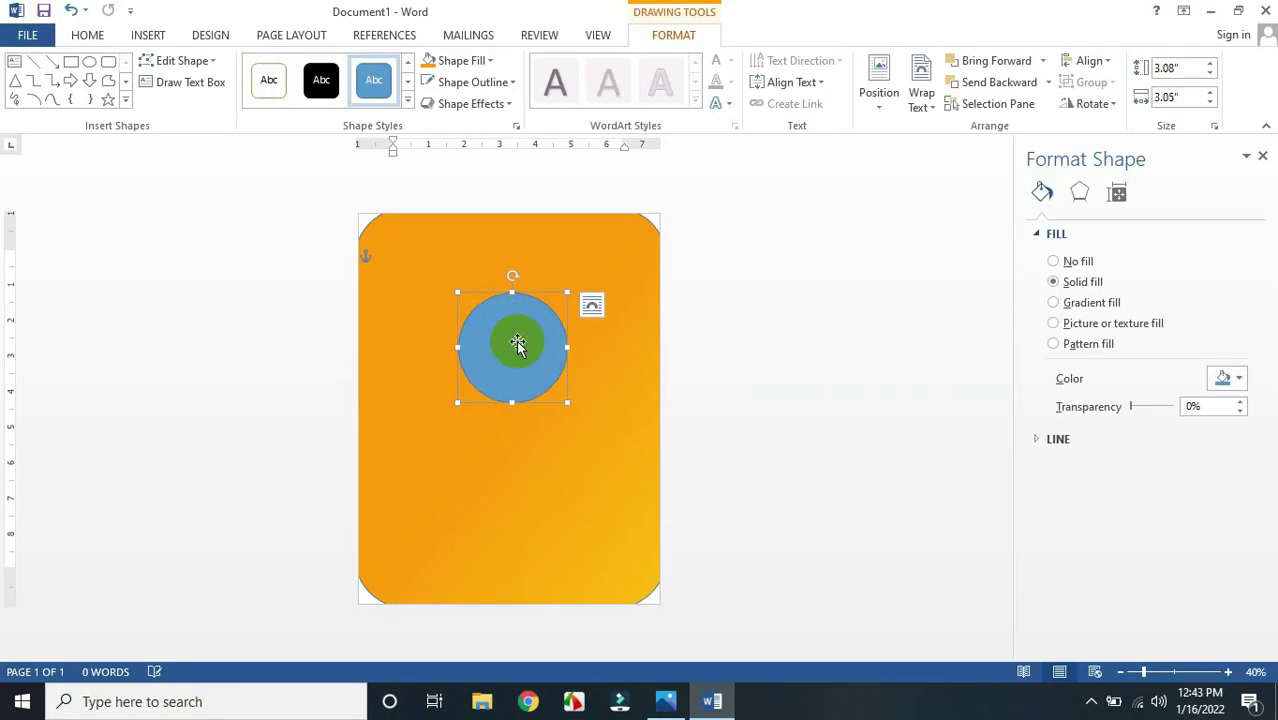
Step: Give the photo circle a yellow 4½ pt outline
left_click(488, 61)
left_click(488, 82)
left_click(488, 82)
left_click(471, 228)
left_click(480, 82)
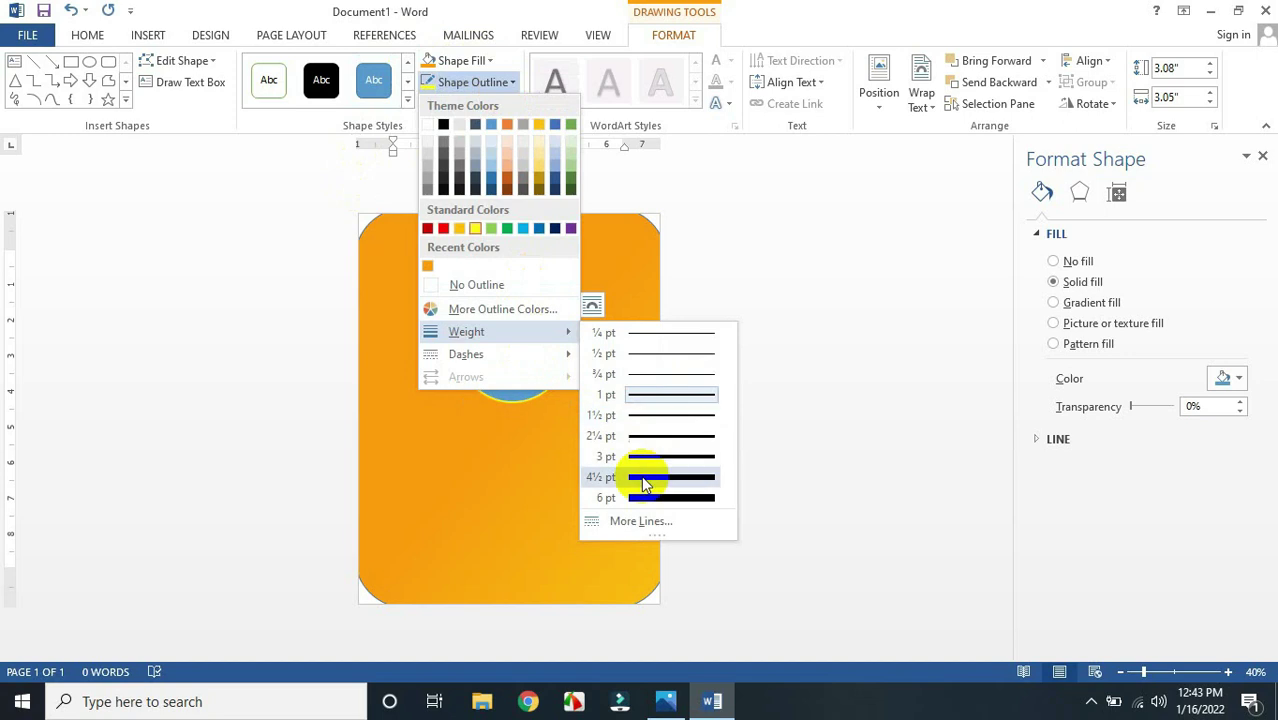
left_click(650, 462)
Step: Fill the circle with the person photo from the ID Card -MS Word folder
left_click(1054, 323)
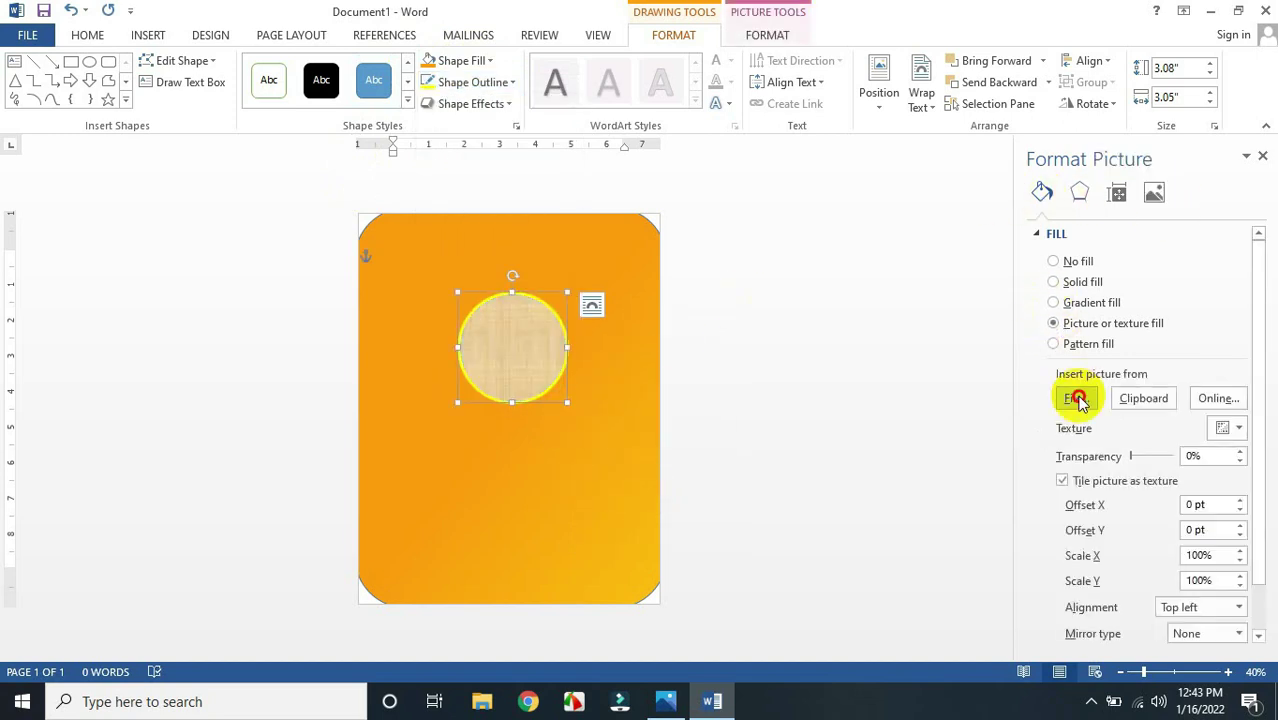
left_click(1076, 398)
left_click(80, 154)
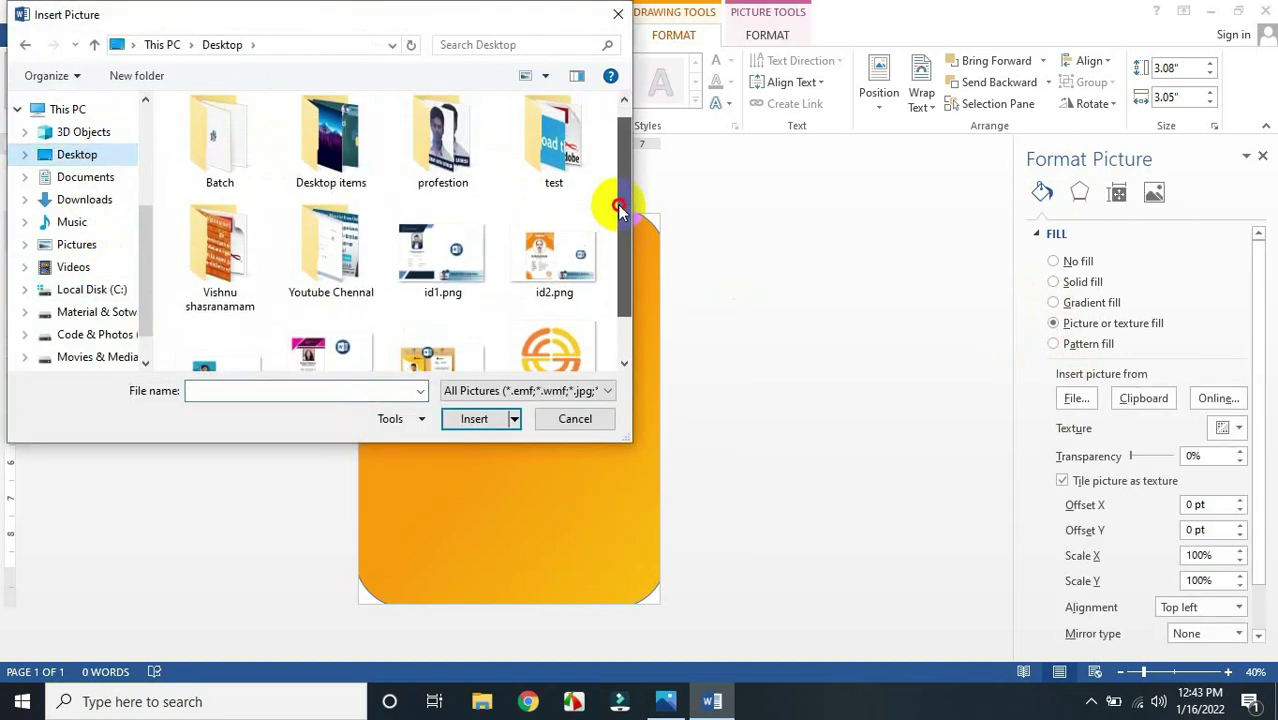
double_click(331, 262)
double_click(300, 238)
double_click(448, 145)
left_click(487, 183)
left_click_drag(624, 125, 625, 348)
left_click(442, 290)
left_click(474, 418)
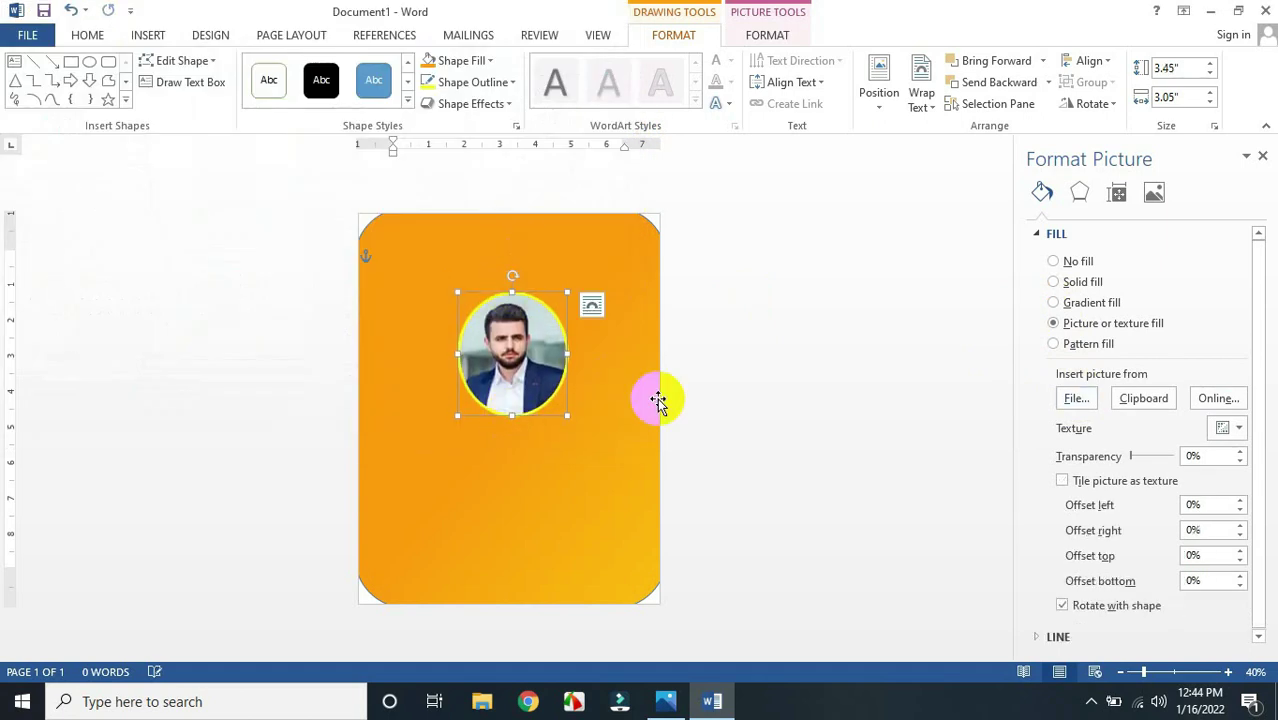
Step: Select the orange card background and bring up the Shapes gallery
left_click(445, 457)
left_click(143, 34)
left_click(257, 80)
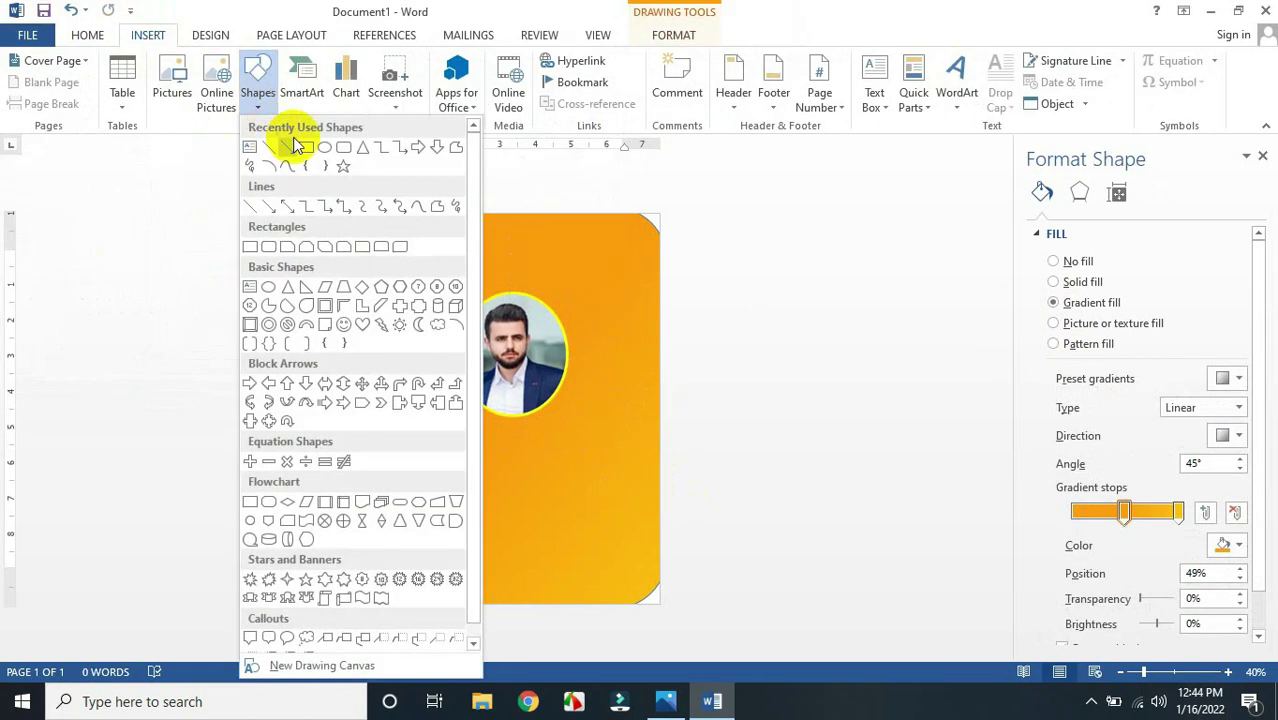
Step: Draw a large oval over the card, trim its top, and fill it white
left_click(325, 147)
left_click_drag(388, 314, 710, 685)
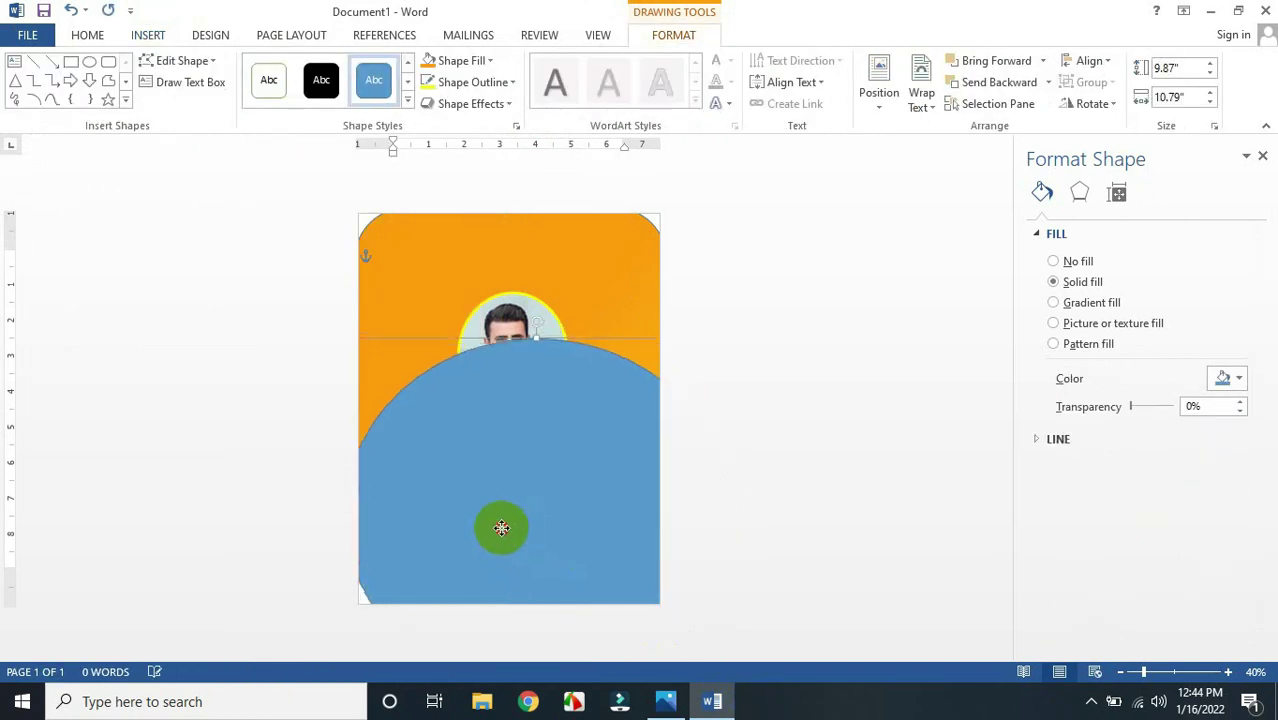
left_click_drag(499, 528, 481, 517)
left_click_drag(514, 330, 519, 427)
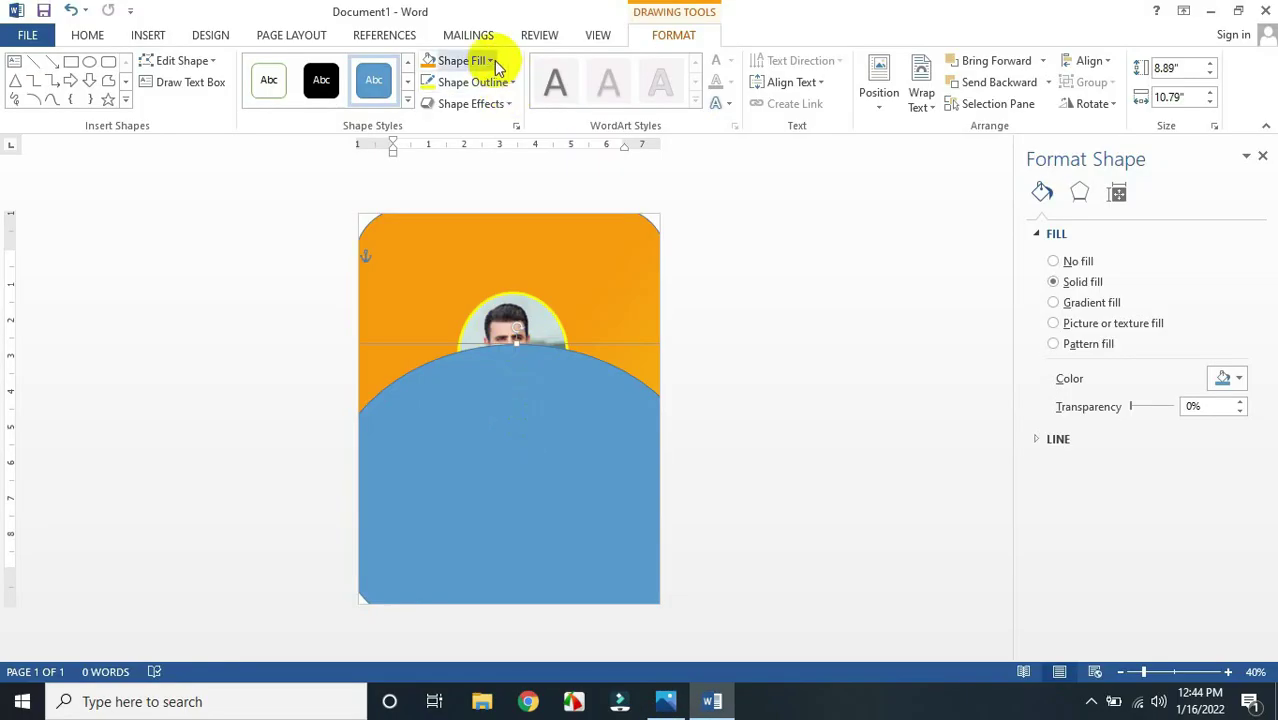
left_click(492, 61)
left_click(432, 101)
Step: Fix the white ellipse's stacking order, stretch it downward, and remove its outline
right_click(559, 530)
left_click(757, 376)
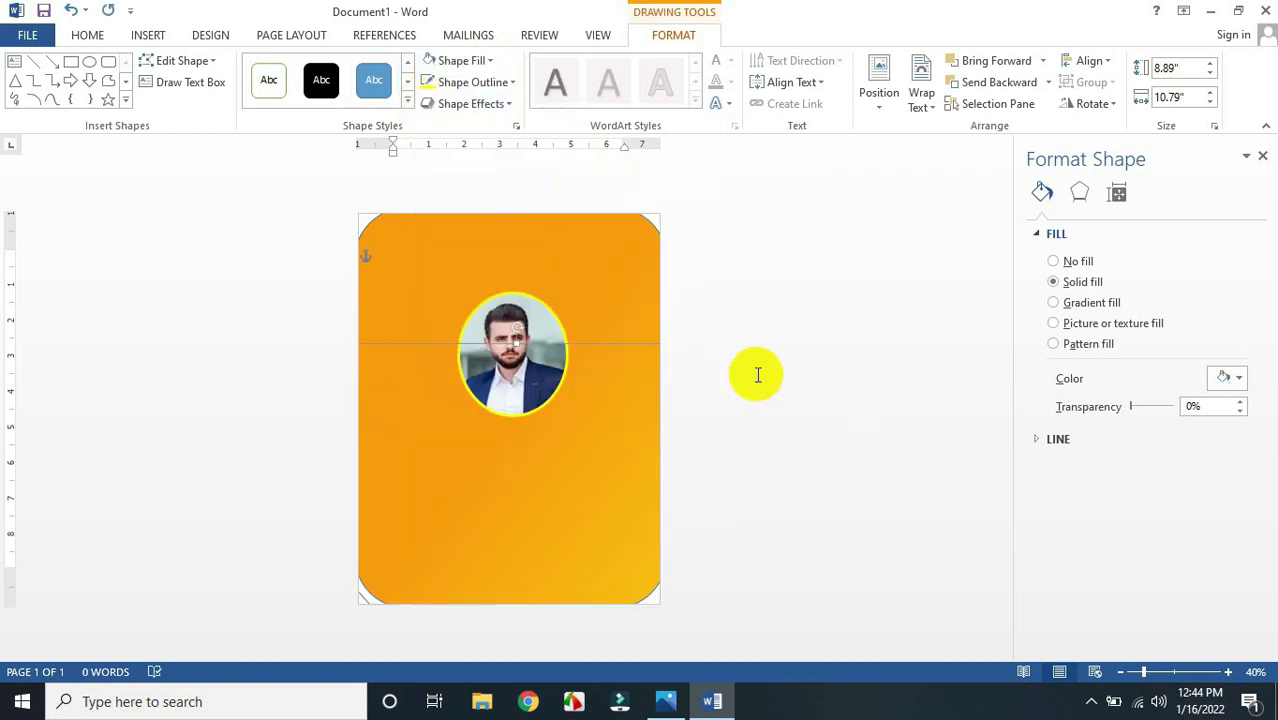
left_click(1003, 58)
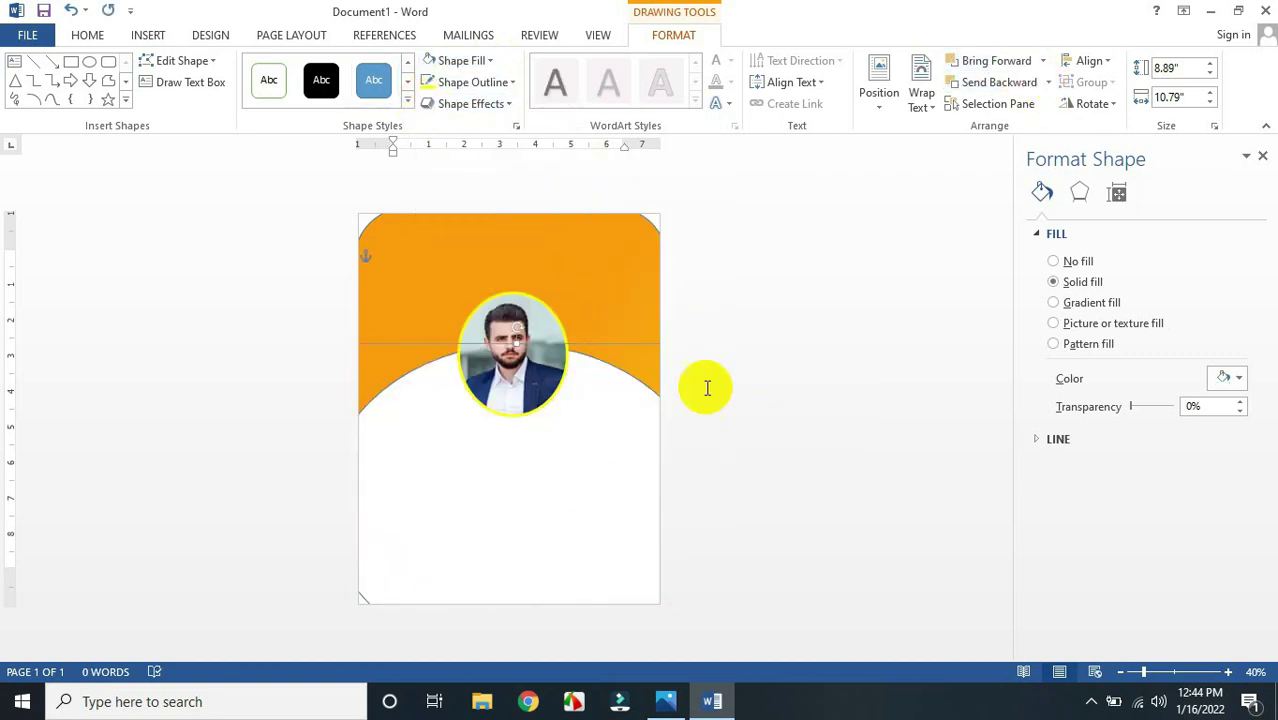
left_click_drag(516, 560, 528, 600)
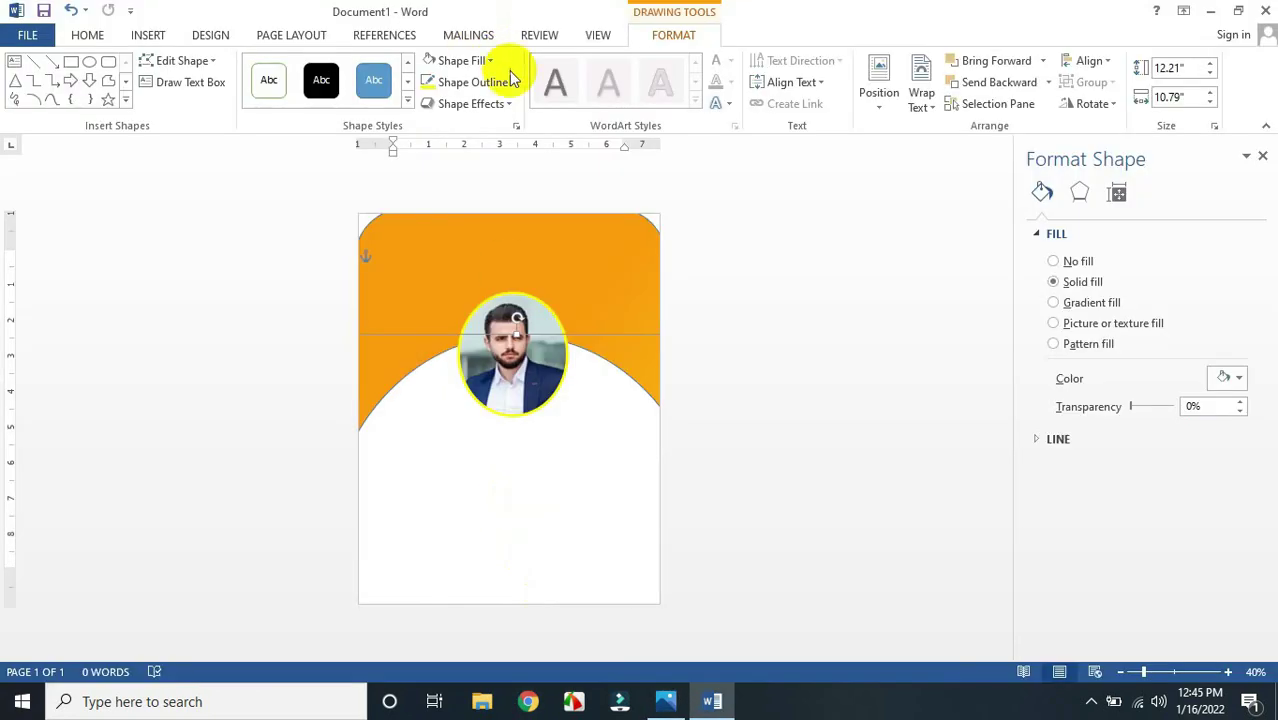
left_click(478, 82)
left_click(474, 287)
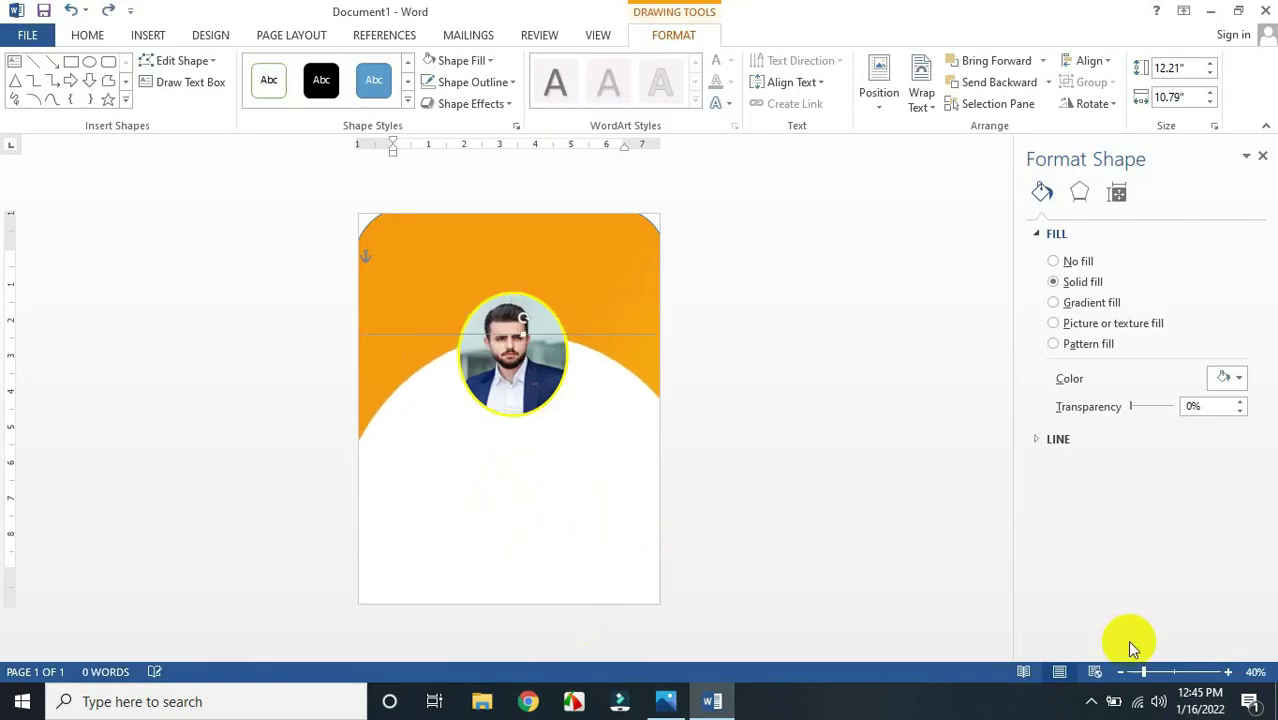
Step: Enlarge the white ellipse behind the photo and widen it across the page
left_click(1125, 671)
left_click(1228, 671)
left_click(530, 311)
left_click_drag(359, 314, 442, 411)
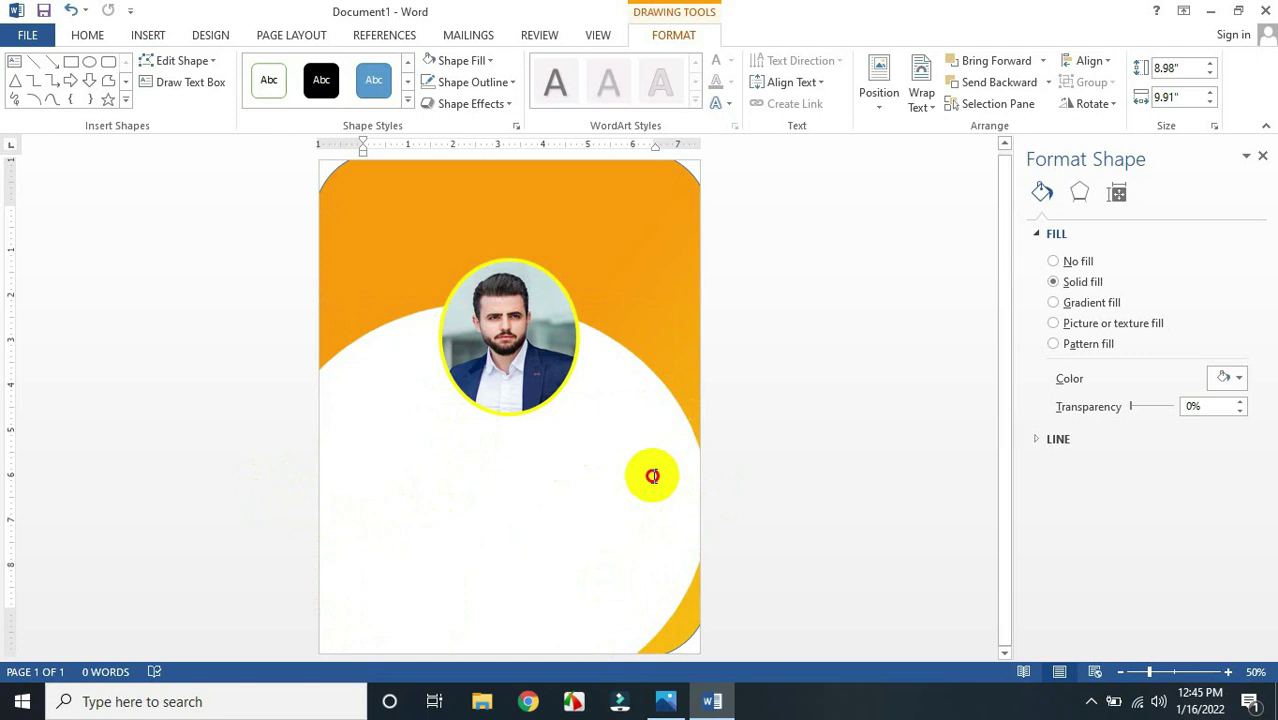
left_click_drag(556, 465, 740, 511)
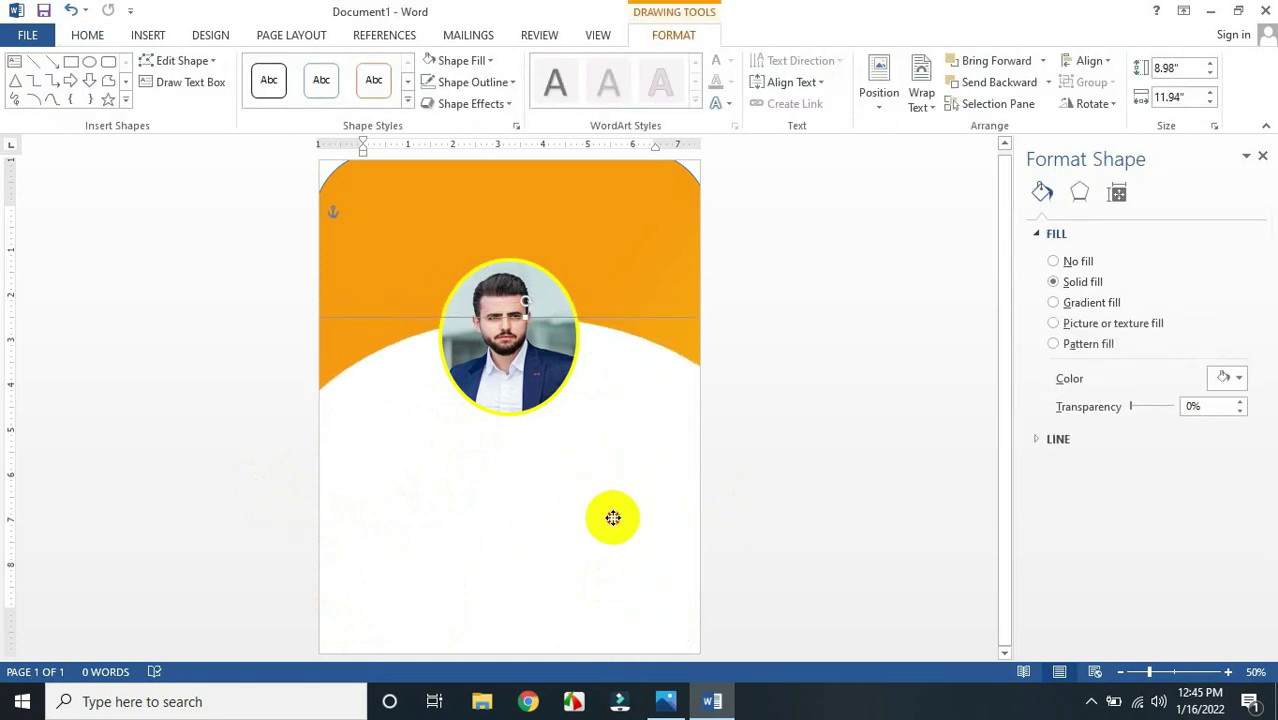
Step: Browse orange shades for the background's gradient stop, then close the picker unchanged
left_click(559, 348)
left_click(1053, 323)
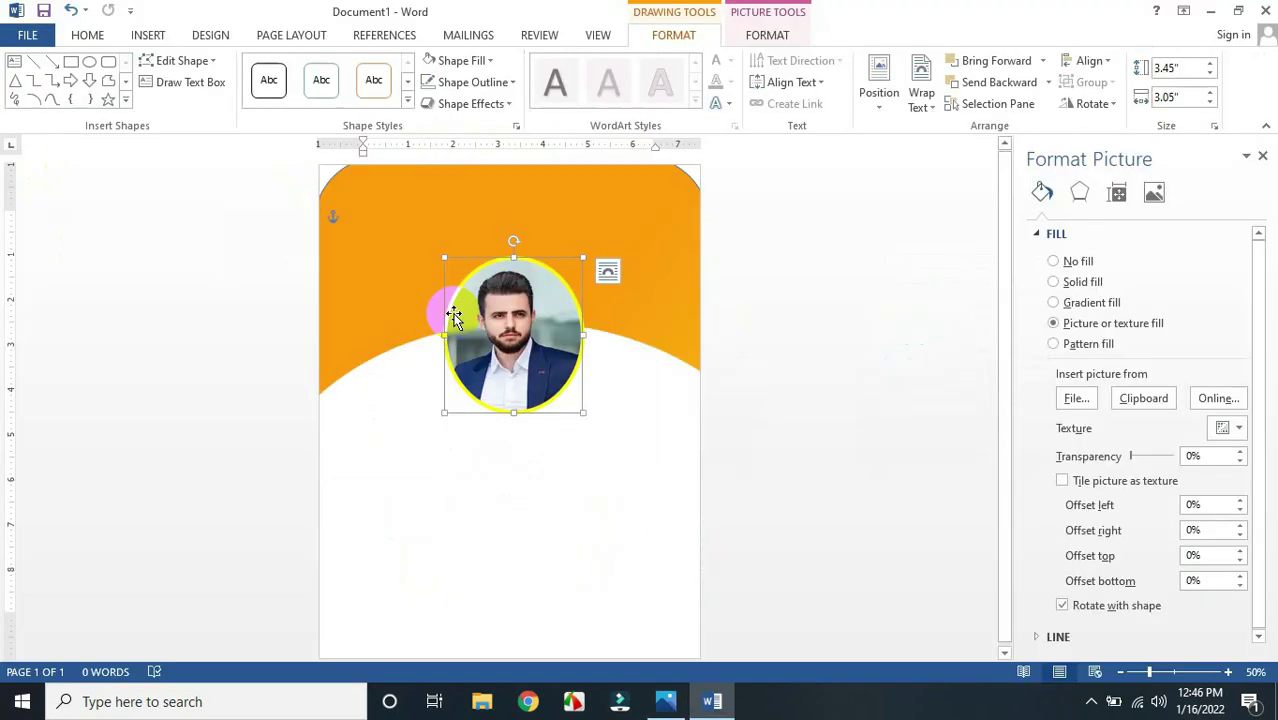
left_click(559, 223)
left_click(1053, 302)
left_click(1238, 545)
left_click(1171, 522)
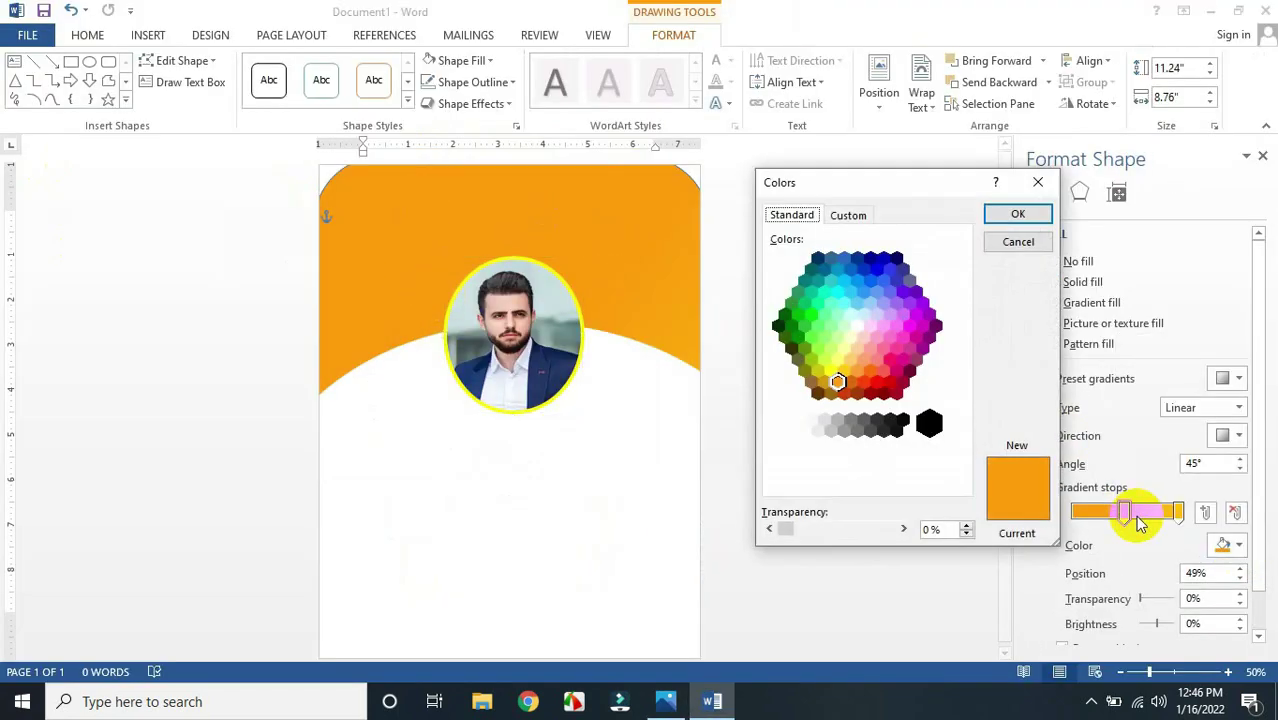
left_click(851, 380)
left_click(863, 383)
left_click(838, 388)
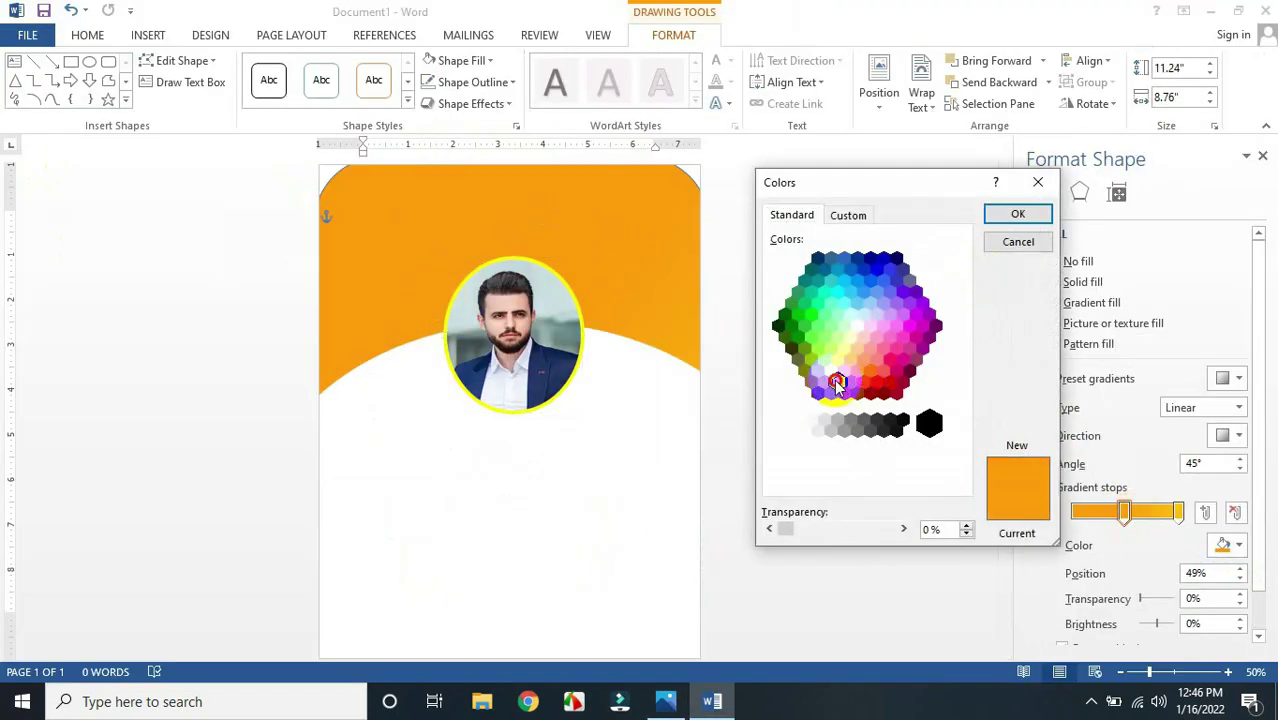
left_click(848, 215)
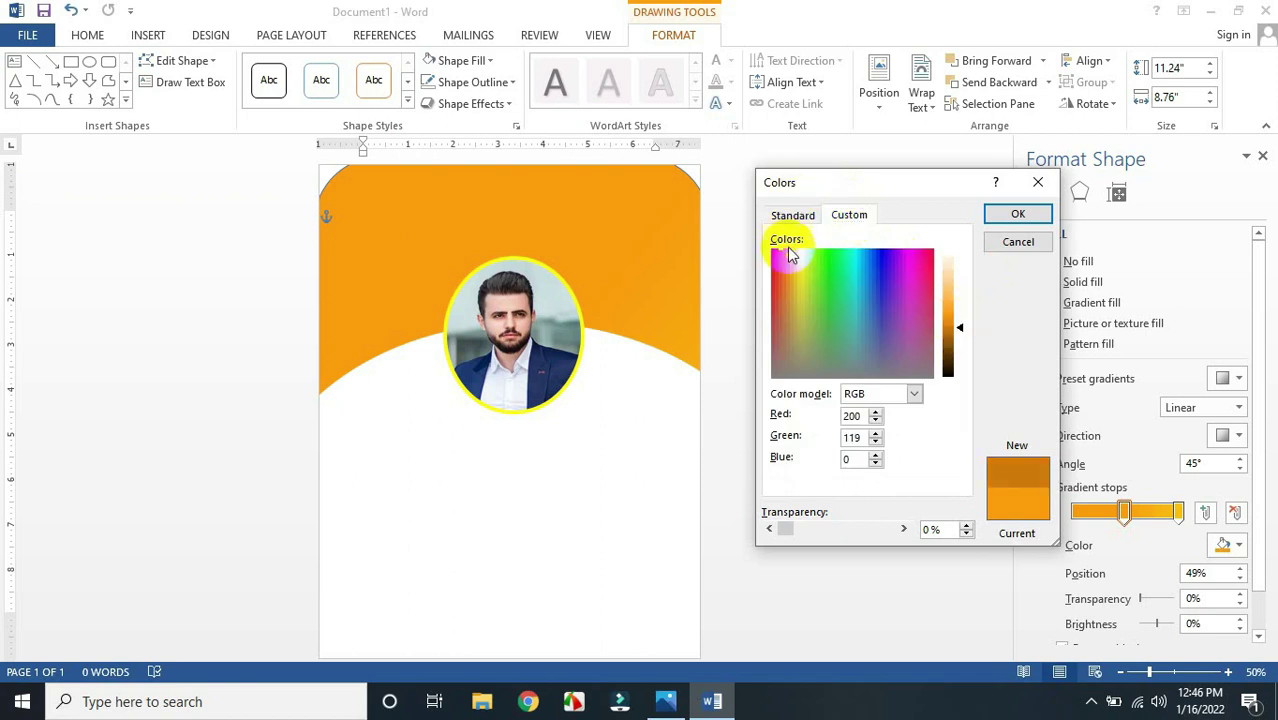
left_click(1017, 242)
left_click(653, 305)
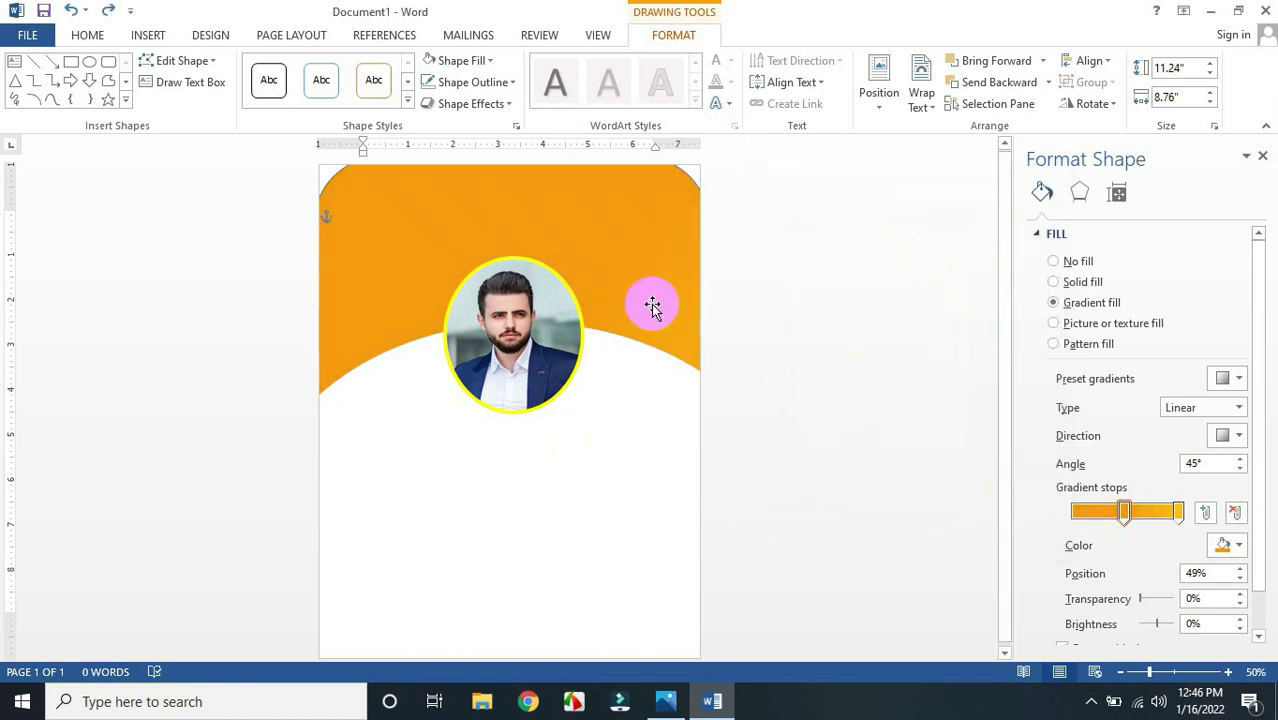
Step: Draw a small new oval near the top of the card
left_click(146, 35)
left_click(257, 85)
left_click(325, 147)
left_click_drag(388, 224, 472, 323)
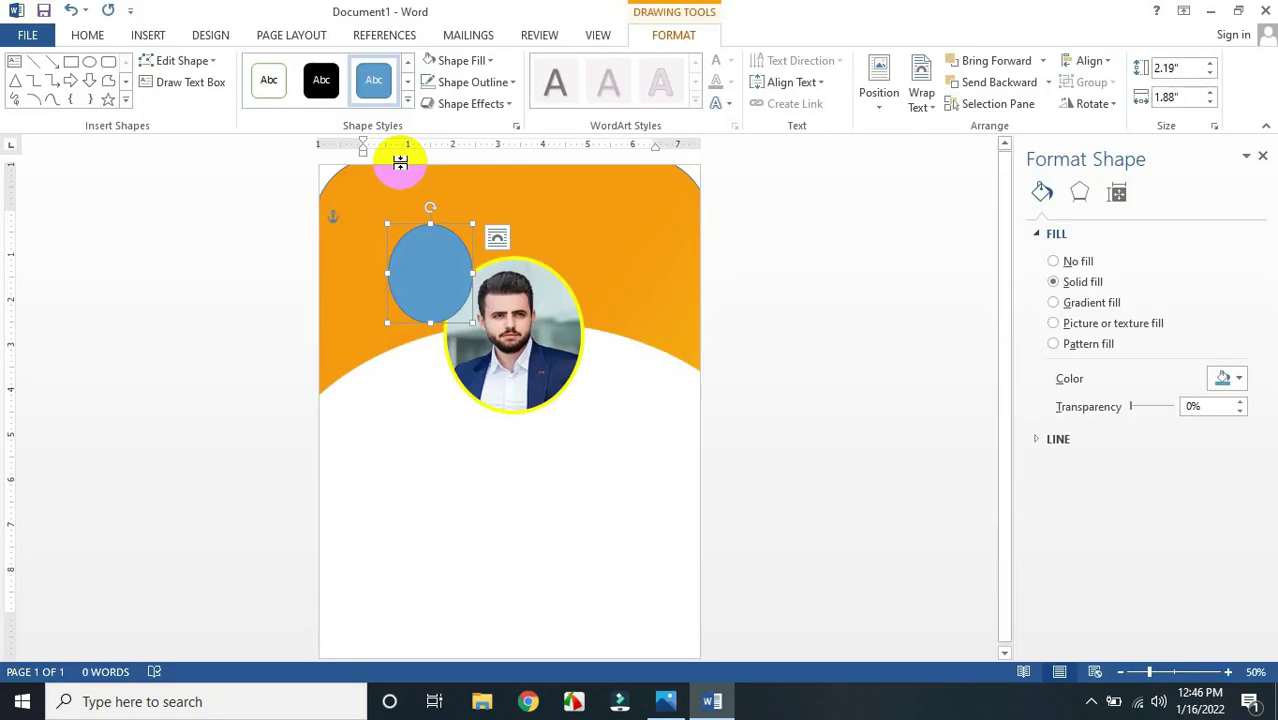
Step: Give the oval an orange fill, yellow outline, a shadow and a heavier outline weight
left_click(461, 60)
left_click(460, 206)
left_click(472, 82)
left_click(446, 142)
left_click(480, 104)
mouse_move(482, 180)
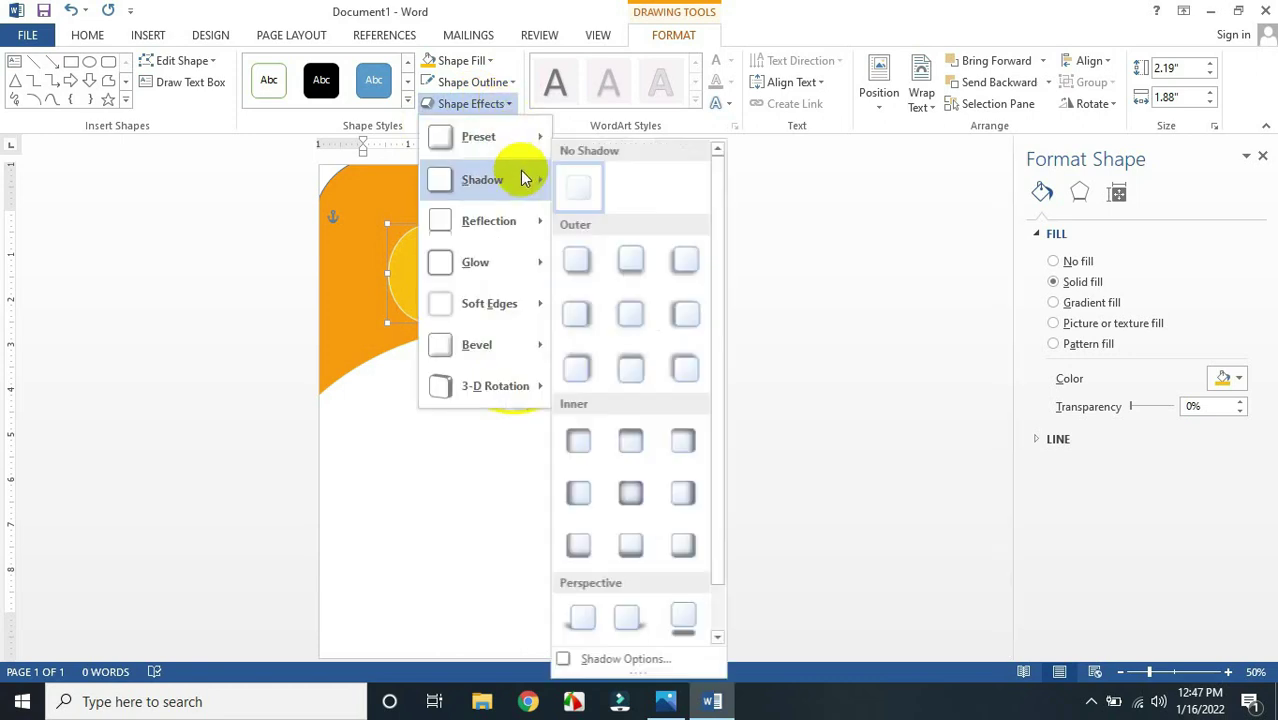
left_click(576, 263)
left_click(512, 82)
left_click(602, 456)
left_click(470, 104)
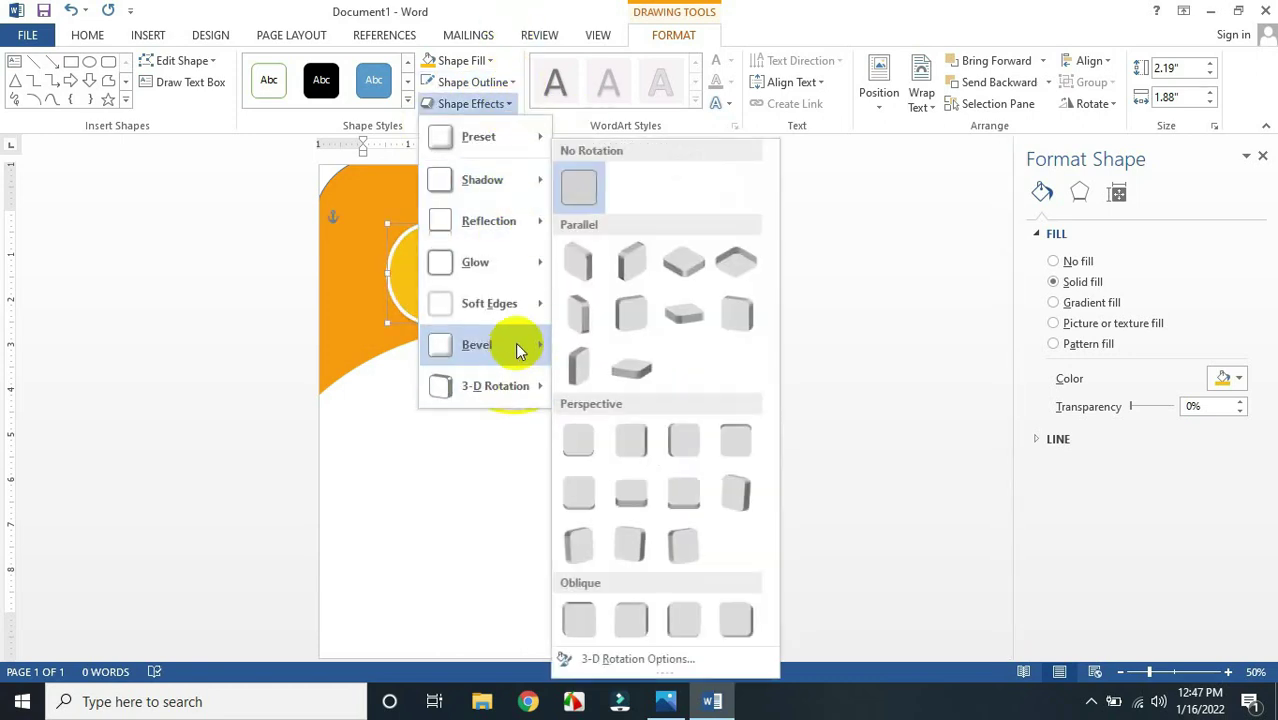
Step: Move the circle to the top-left corner with a thick white outline, enlarge it, and duplicate it
left_click_drag(456, 220, 322, 181)
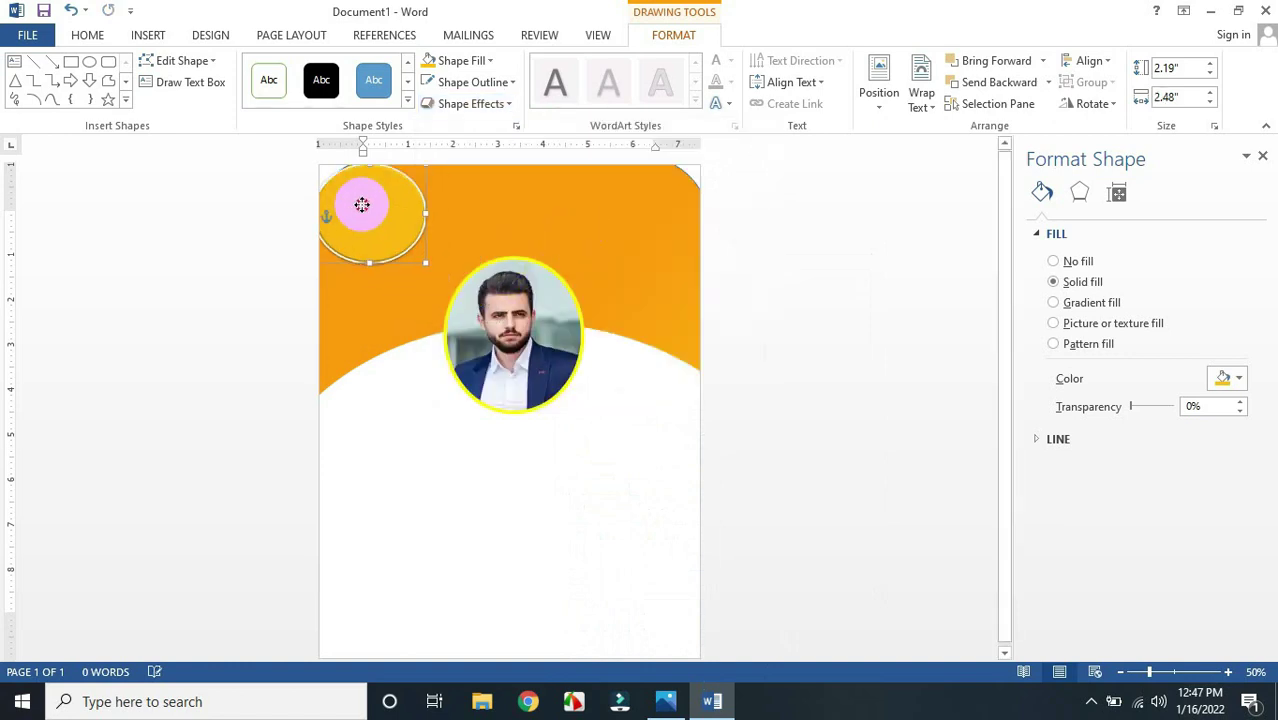
left_click(512, 82)
mouse_move(467, 331)
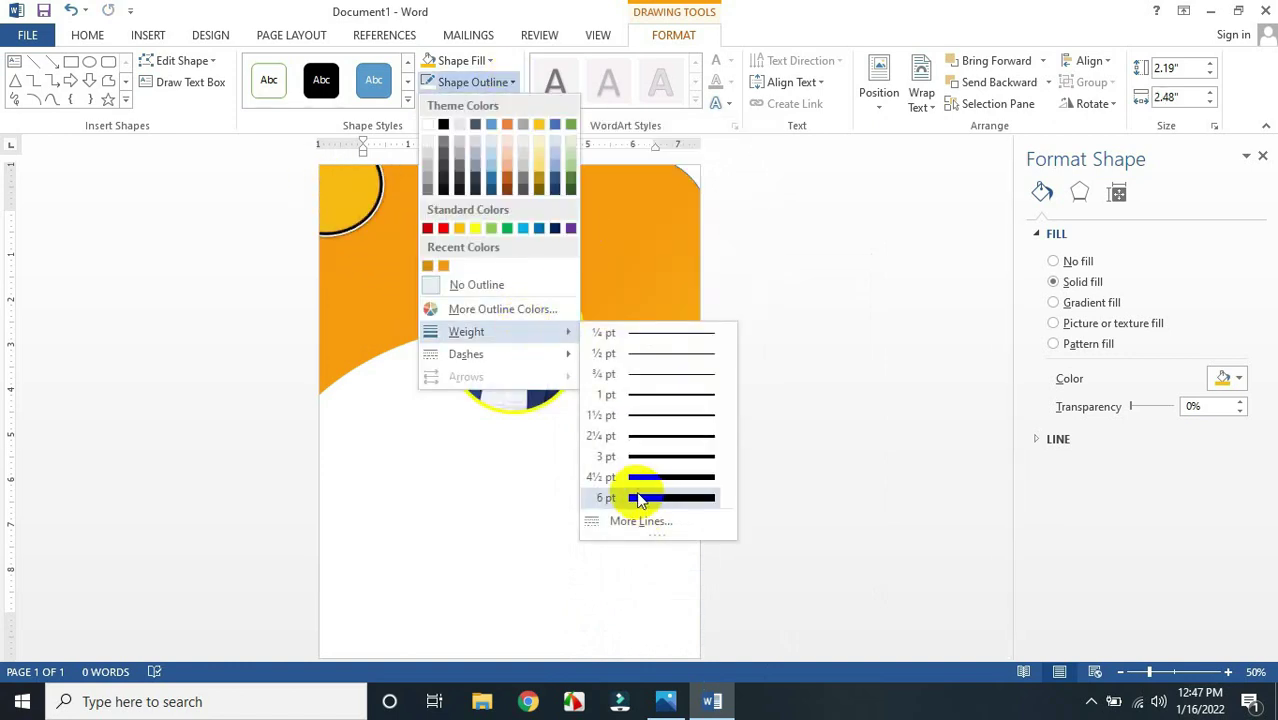
left_click(633, 491)
left_click(512, 86)
left_click(428, 130)
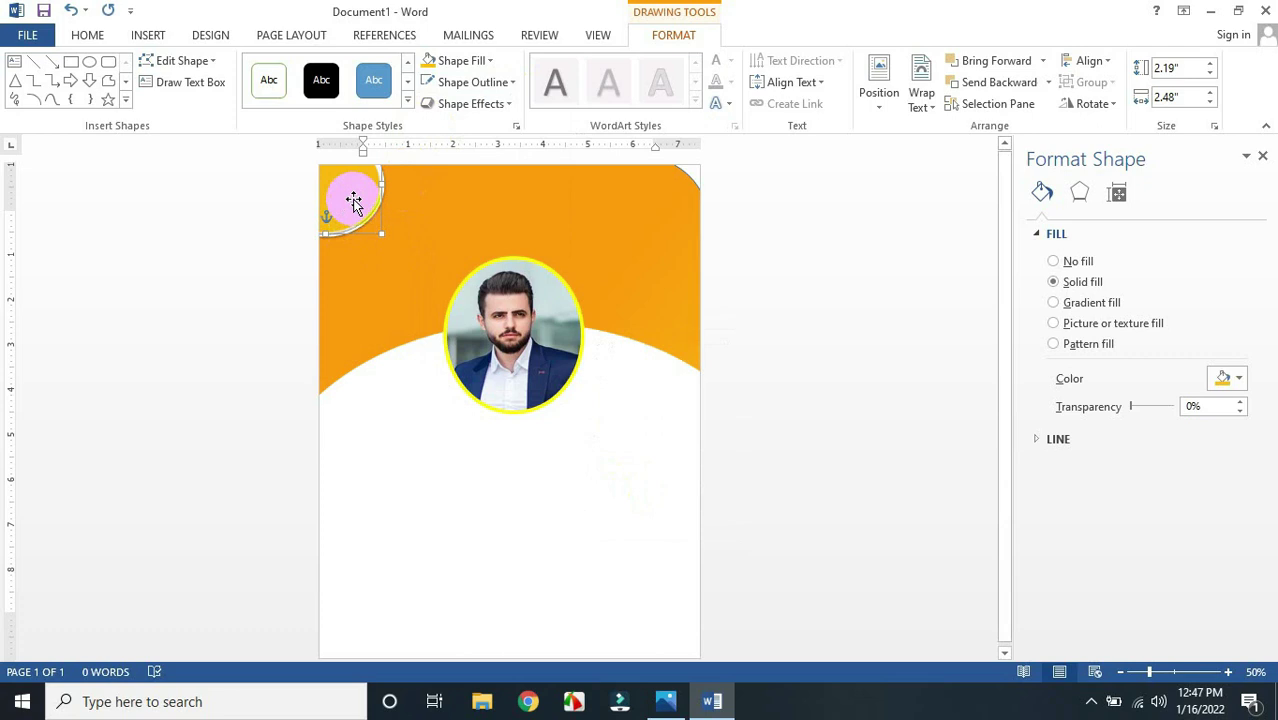
mouse_move(385, 230)
left_mouse_down()
mouse_move(386, 265)
mouse_move(348, 207)
mouse_move(730, 183)
left_mouse_up()
key("ctrl+c")
key("ctrl+v")
Step: Enlarge the circular photo on the card
key("alt+Tab")
key("alt+Tab")
left_click(513, 263)
left_click_drag(444, 252, 420, 232)
left_click(403, 160)
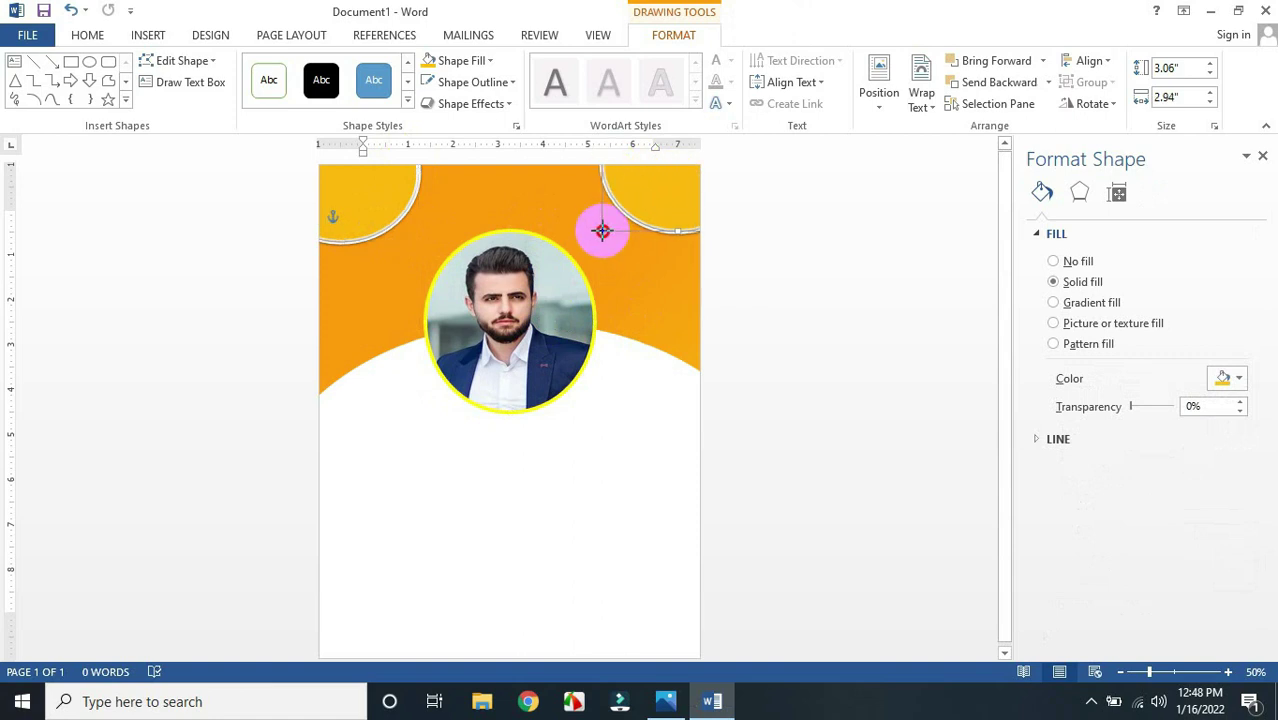
left_click(739, 297)
key("alt+Tab")
key("alt+Tab")
Step: Draw a text box below the photo with no fill and no outline
left_click(148, 35)
left_click(257, 77)
left_click(245, 143)
left_click_drag(436, 418, 603, 467)
left_click(462, 60)
left_click(477, 260)
left_click(472, 82)
left_click(478, 289)
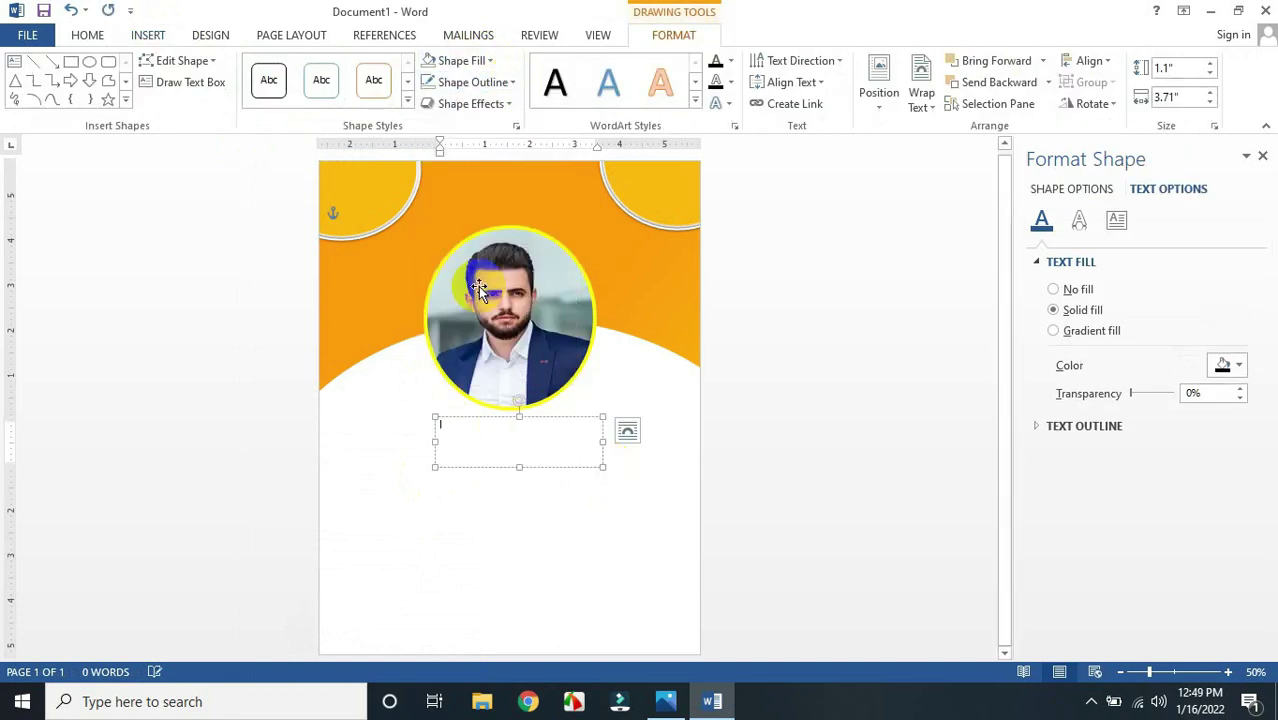
Step: Set the box's text to black at 26 pt and type the cardholder's name
left_click(104, 42)
left_click(730, 66)
left_click(733, 126)
left_click(100, 35)
left_click(272, 68)
left_click(251, 265)
type("ar")
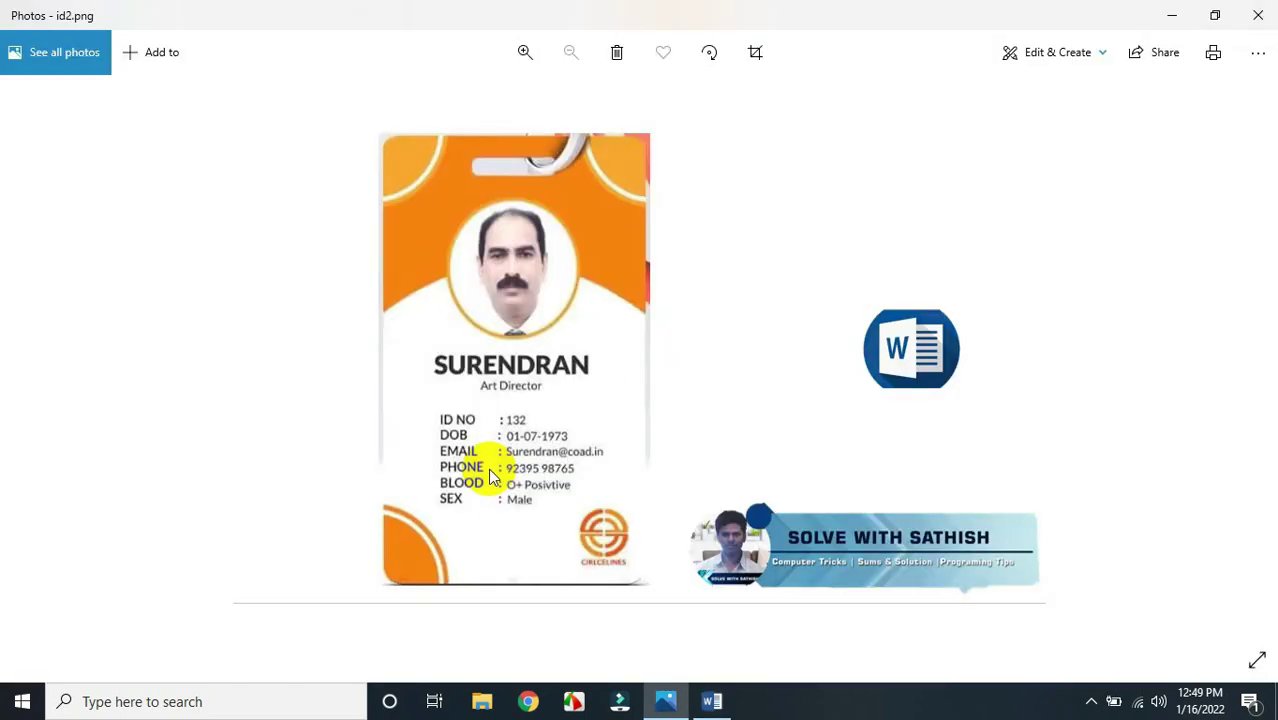
Step: Format the name as uppercase, 48 pt bold Berlin Sans FB
left_click_drag(502, 432, 437, 430)
left_click(343, 68)
left_click(390, 136)
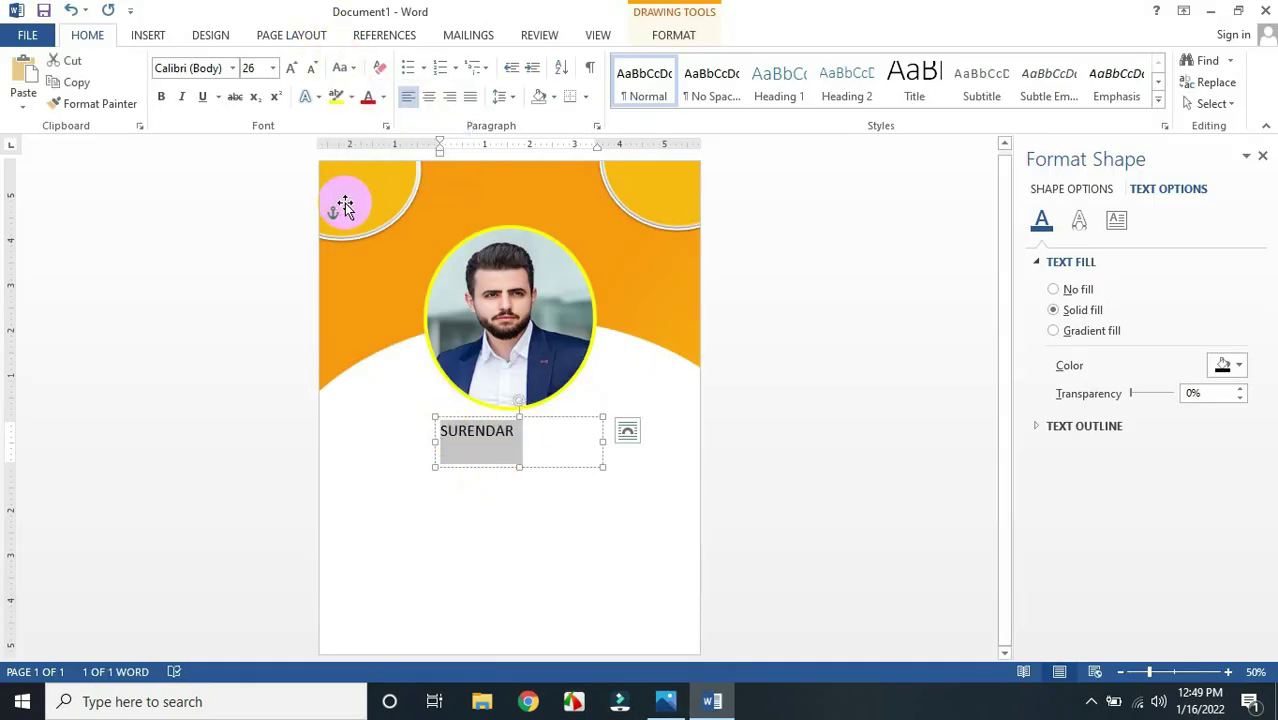
left_click(272, 68)
left_click(248, 341)
left_click(232, 68)
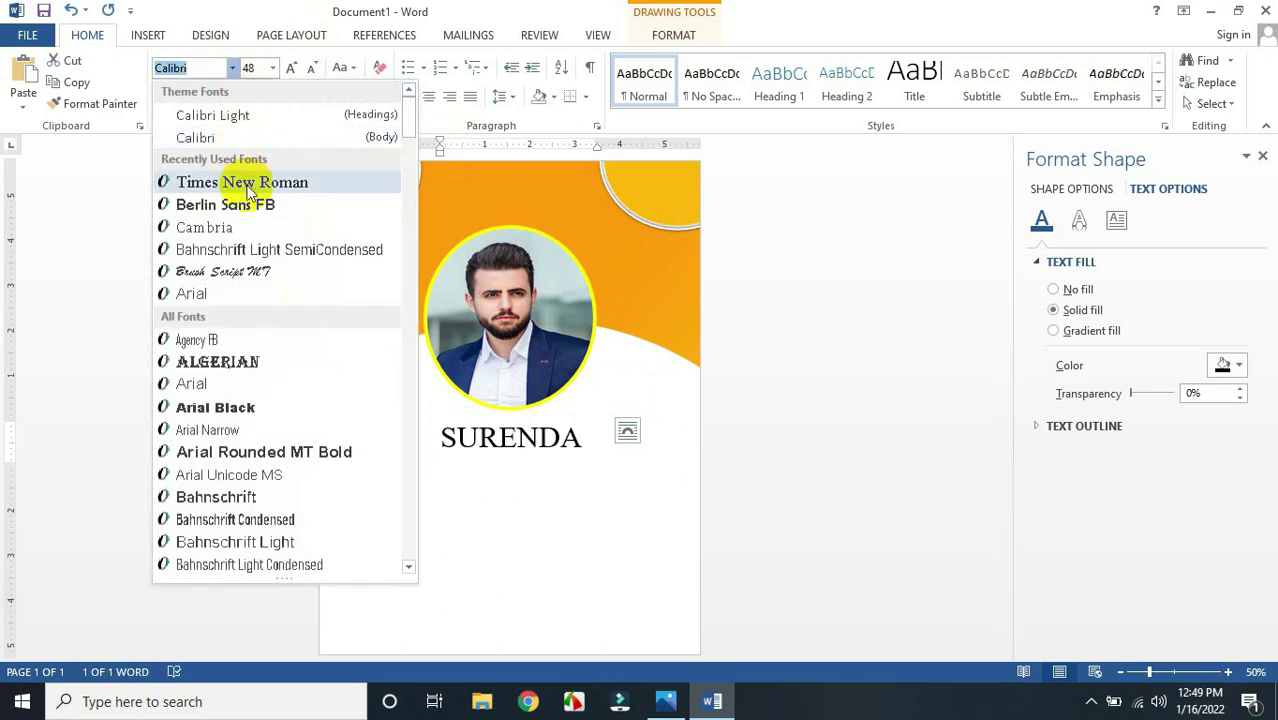
left_click(235, 206)
key("ctrl+b")
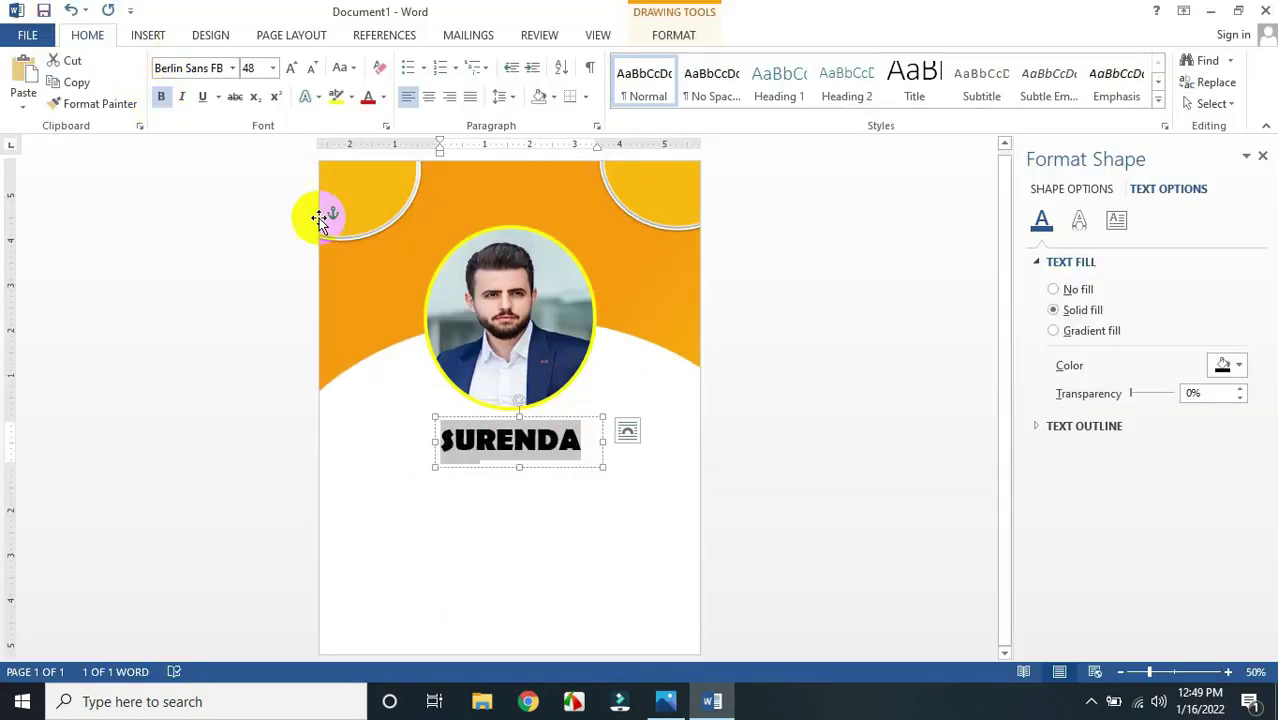
left_click(232, 68)
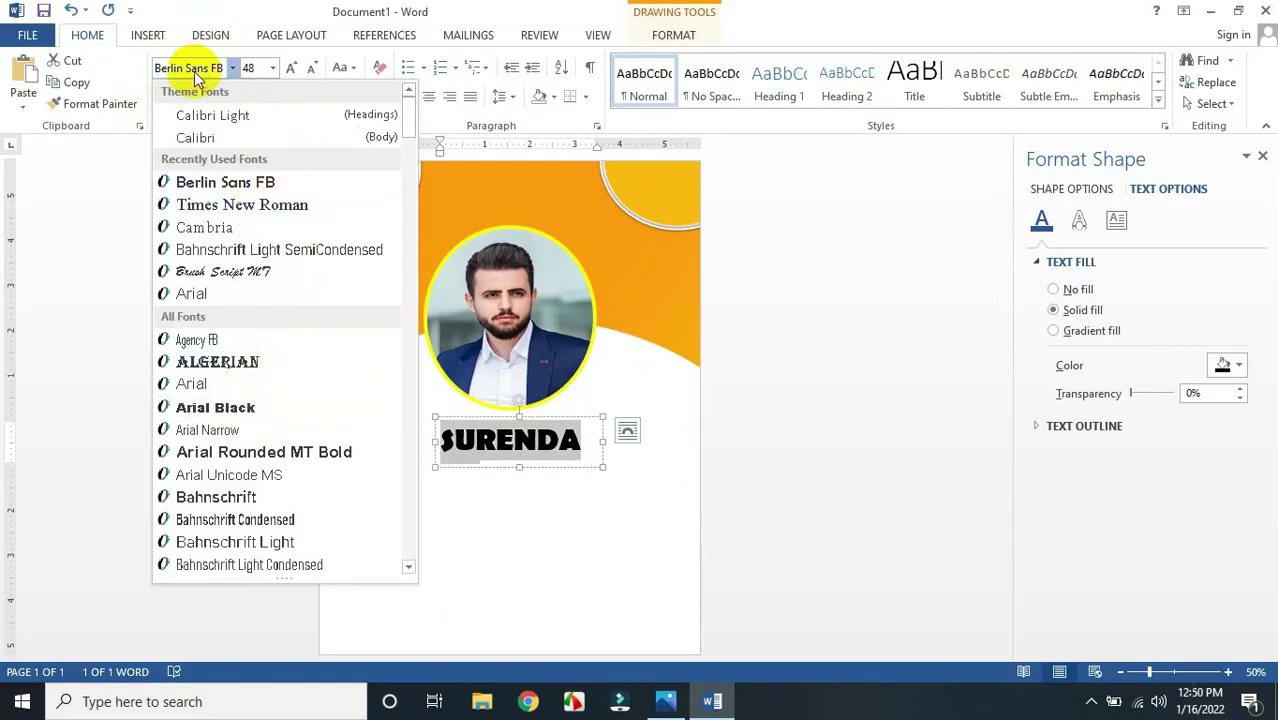
left_click(161, 96)
left_click(522, 485)
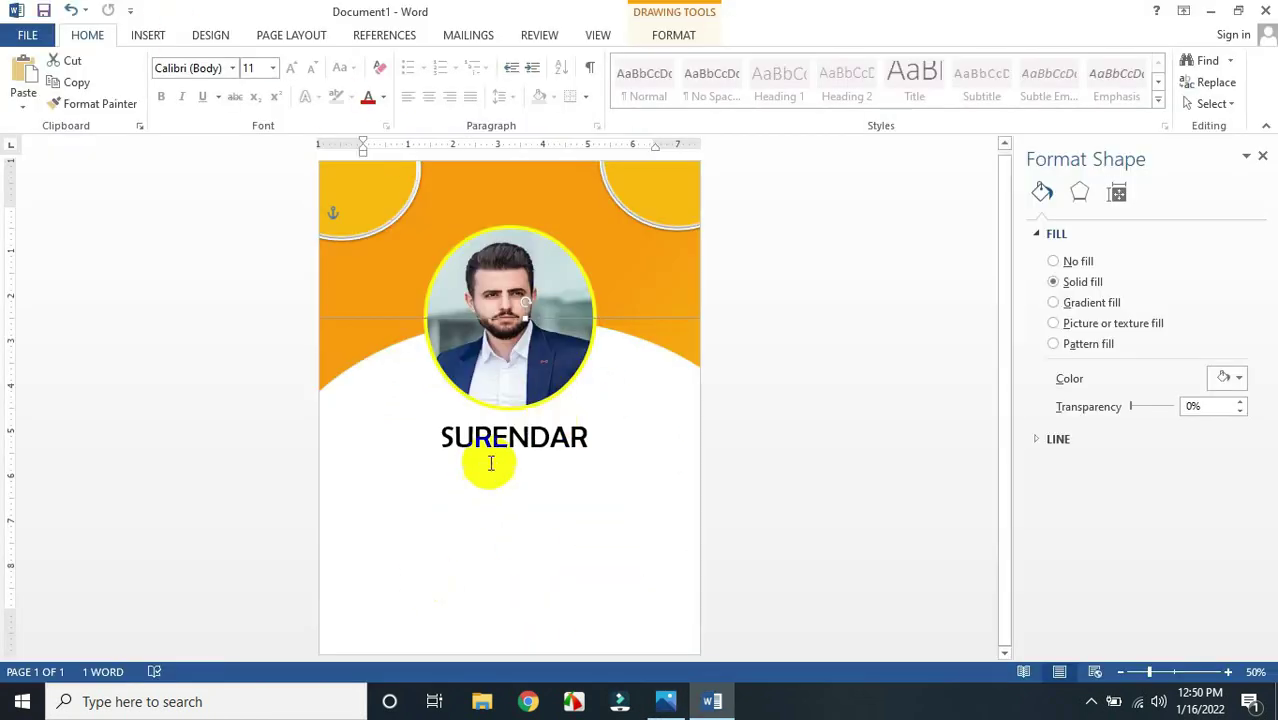
Step: Duplicate the name box below the name and replace its text with 'Art Director'
left_click(485, 414)
key("ctrl+c")
key("ctrl+v")
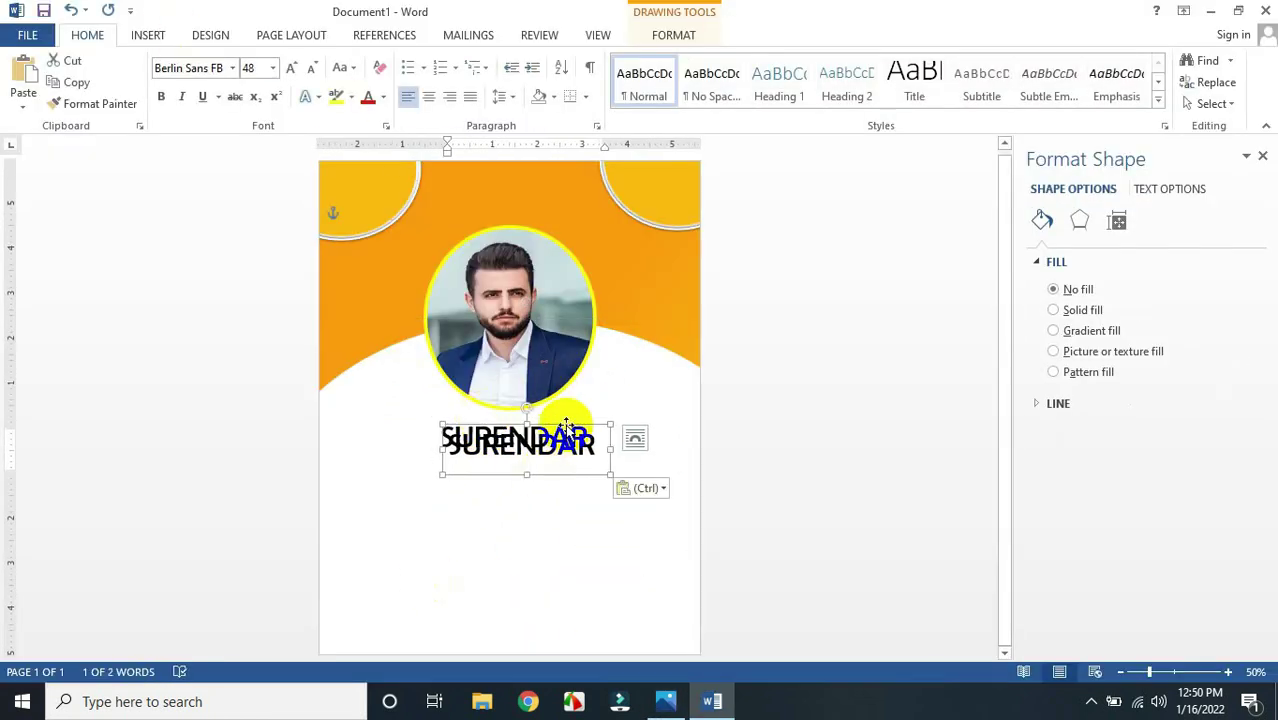
left_click(566, 428)
type("22")
left_click_drag(566, 428, 562, 456)
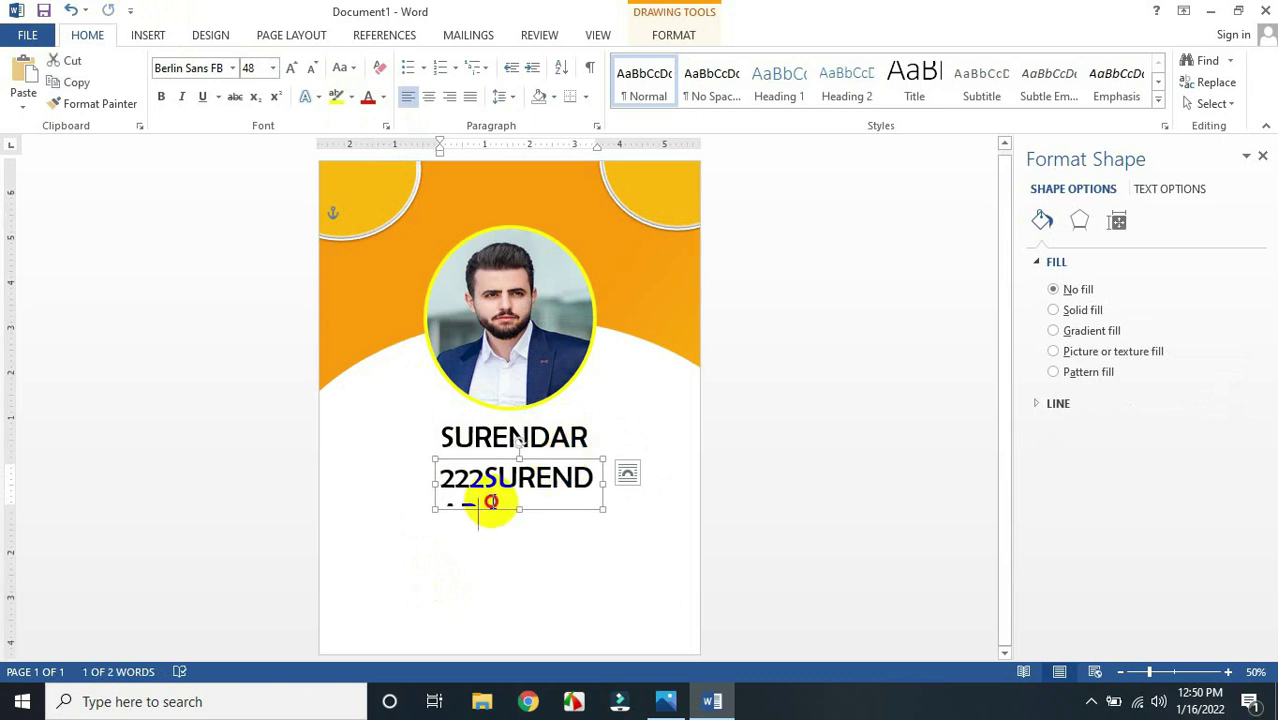
key("ctrl+a")
key("Delete")
type("Art D")
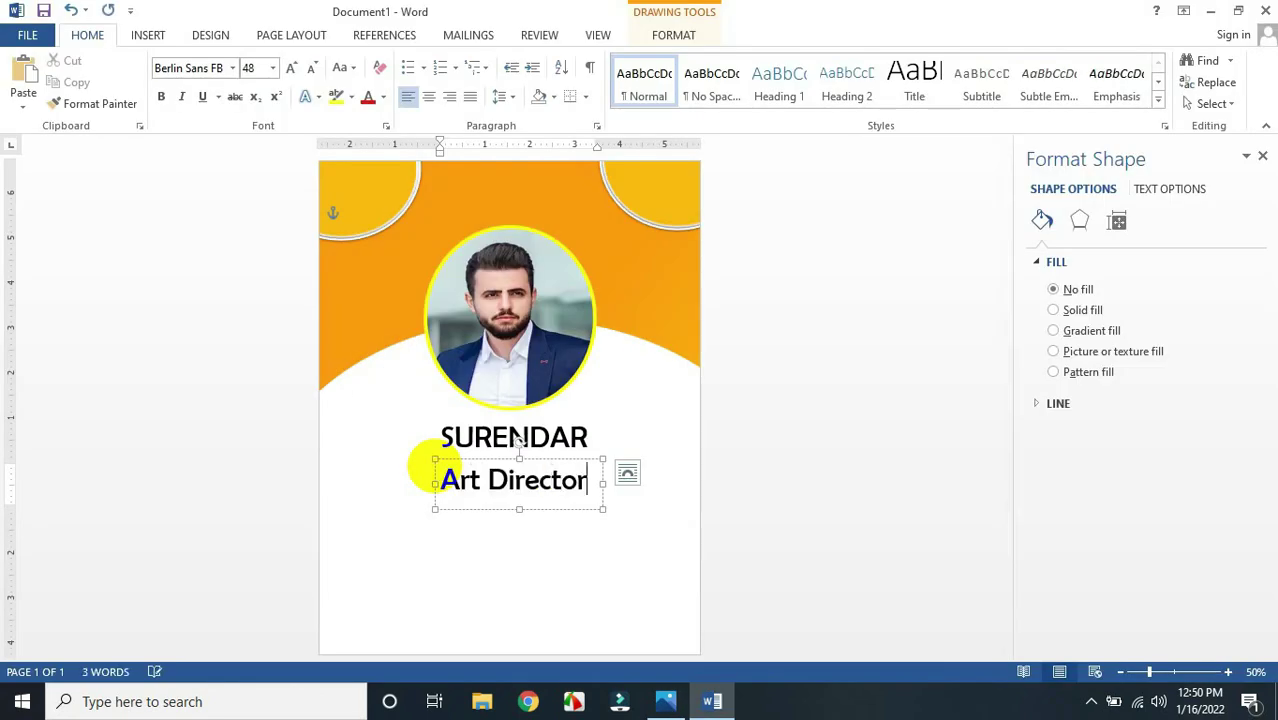
Step: Make 'Art Director' dark grey at 22 pt and nudge its box slightly right
triple_click(440, 470)
left_click(372, 97)
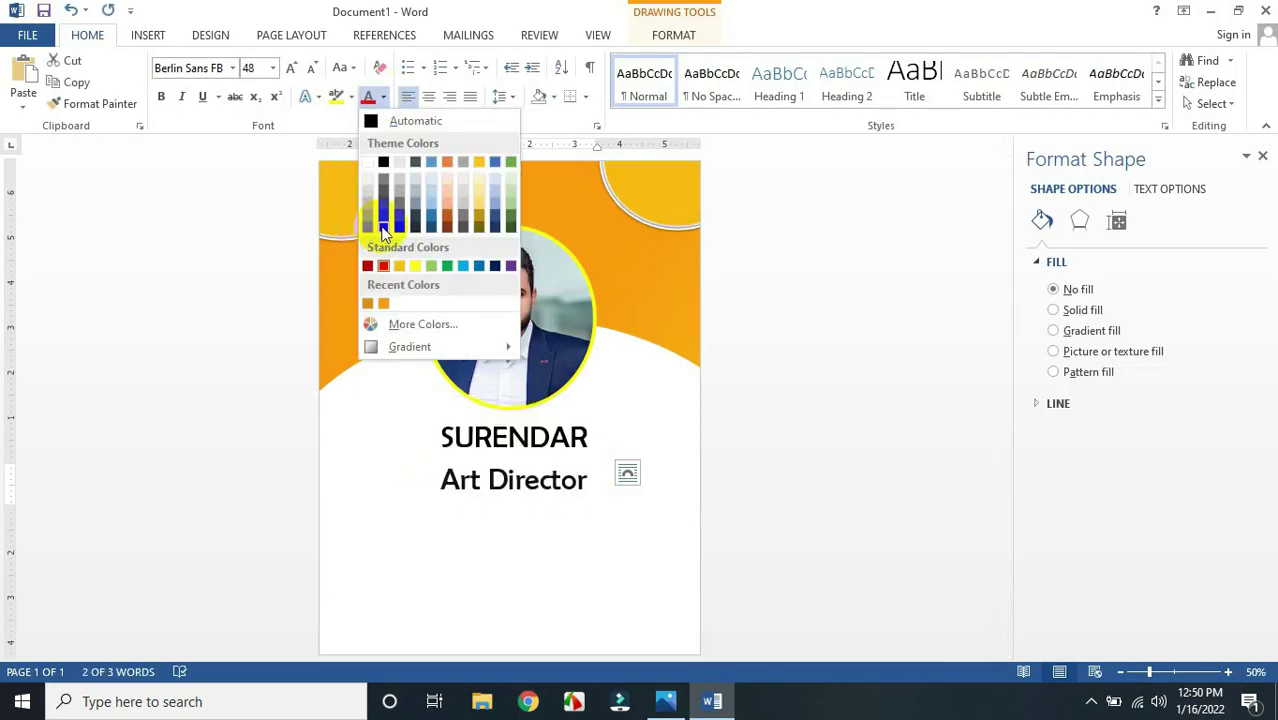
left_click(383, 195)
left_click(272, 67)
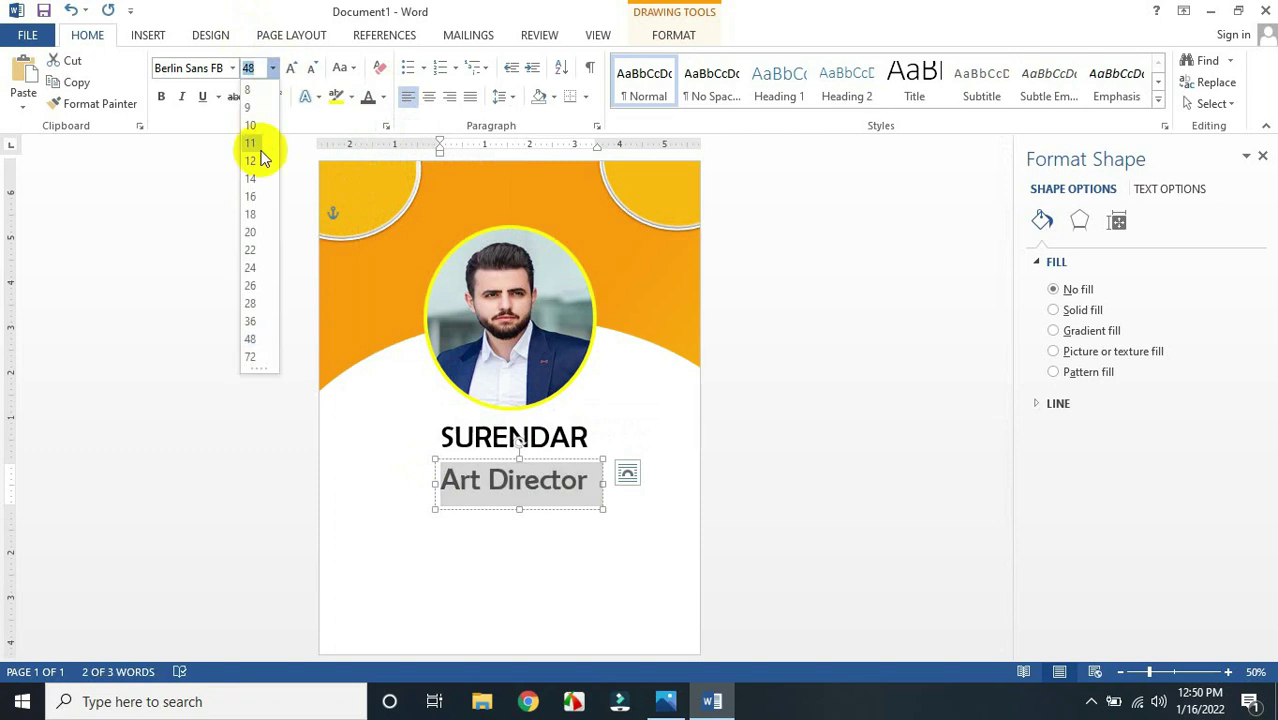
left_click(254, 249)
left_click_drag(499, 463, 524, 452)
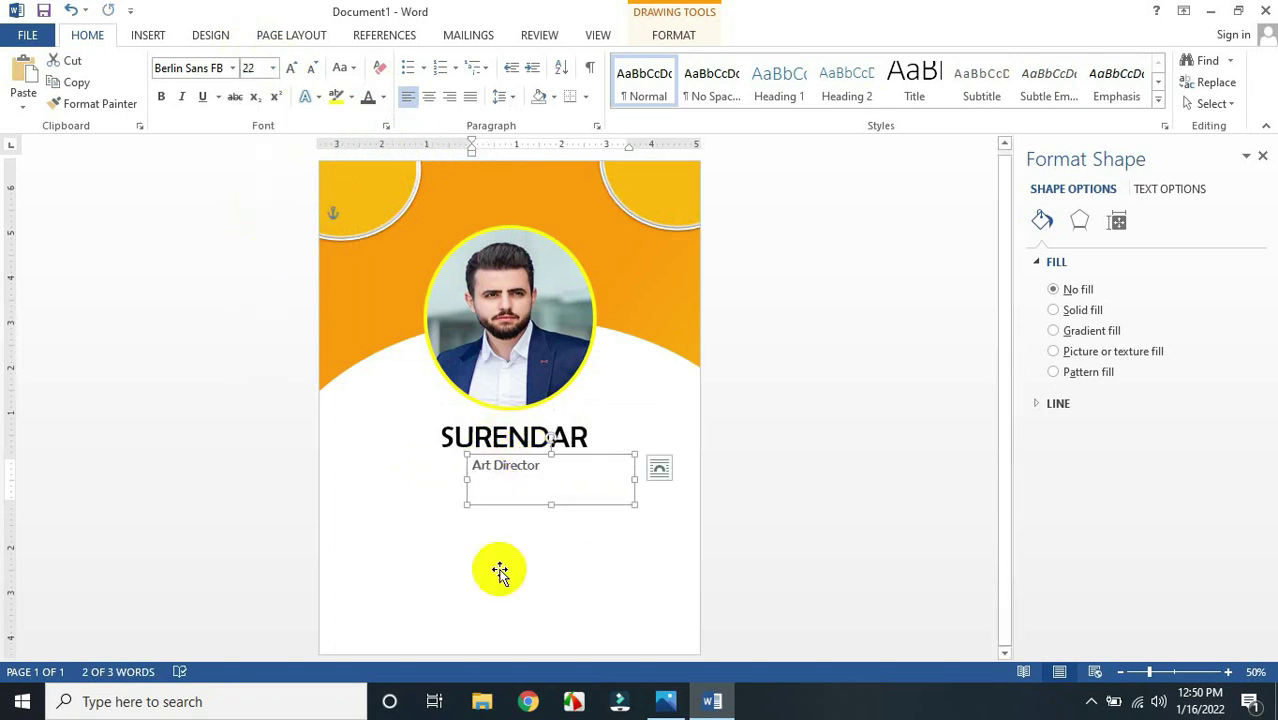
Step: Paste another copy of the Art Director box lower down to hold the details
key("alt+Tab")
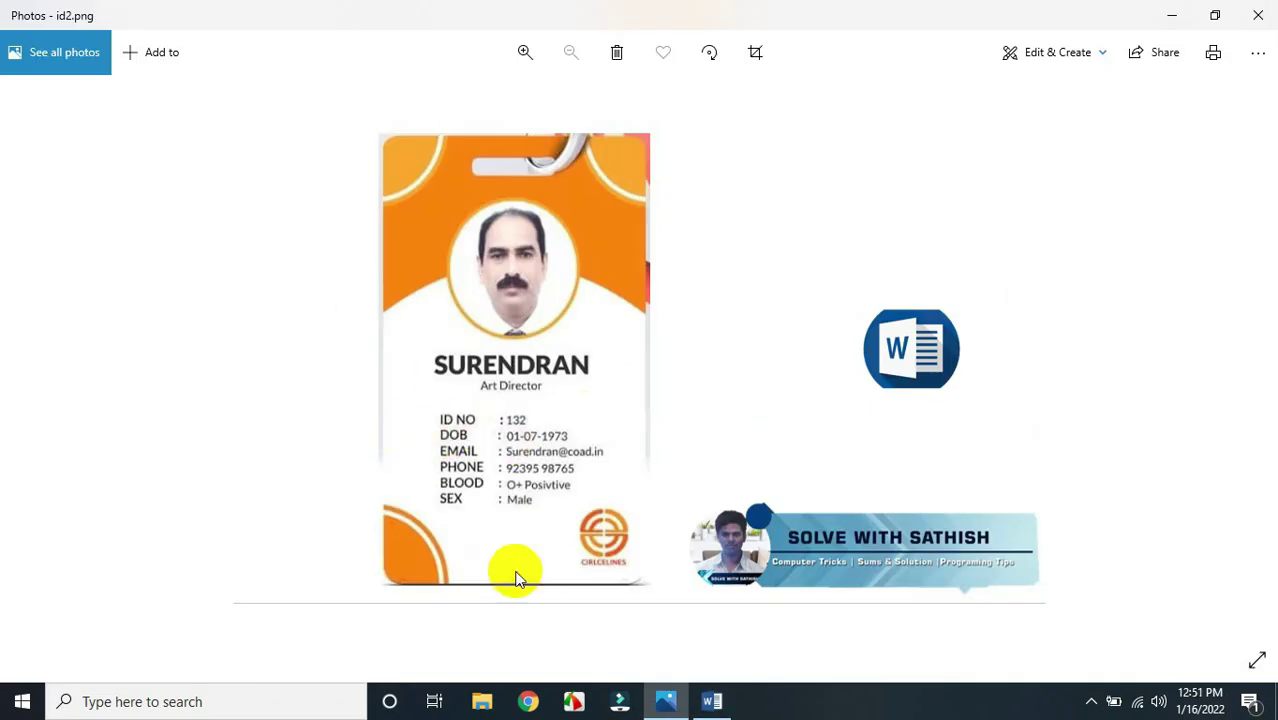
key("alt+Tab")
key("ctrl+v")
left_click_drag(530, 463, 384, 505)
Step: Set the copied box's ID No text to black and shift the box slightly right
key("alt+Tab")
key("alt+Tab")
left_click(460, 505)
left_click(383, 97)
left_click(385, 160)
key("alt+Tab")
Step: Add a DOB line with the date of birth aligned at the tab stop
key("alt+Tab")
left_click(473, 512)
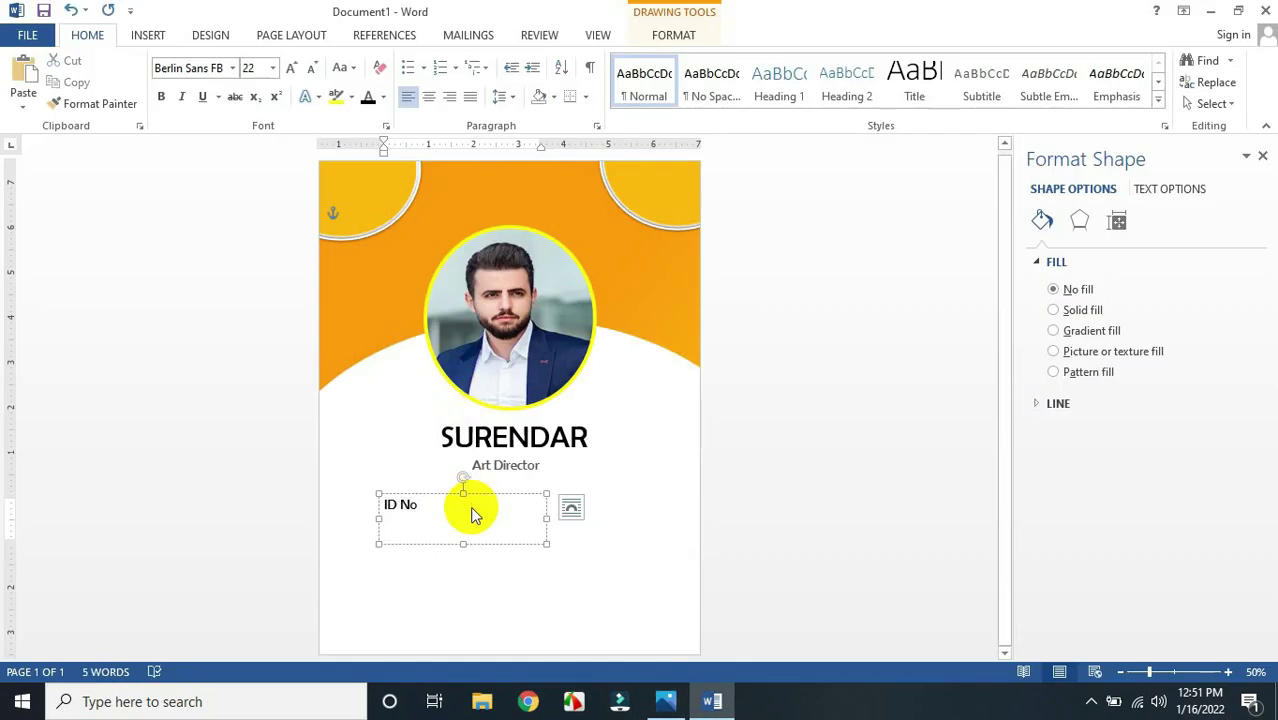
left_click_drag(489, 493, 527, 493)
key("alt+Tab")
key("alt+Tab")
right_click(527, 493)
left_click(551, 505)
left_click(530, 505)
key("Return")
key("alt+Tab")
key("alt+Tab")
key("Tab")
left_click(491, 527)
key("Tab")
left_click(572, 527)
key("Return")
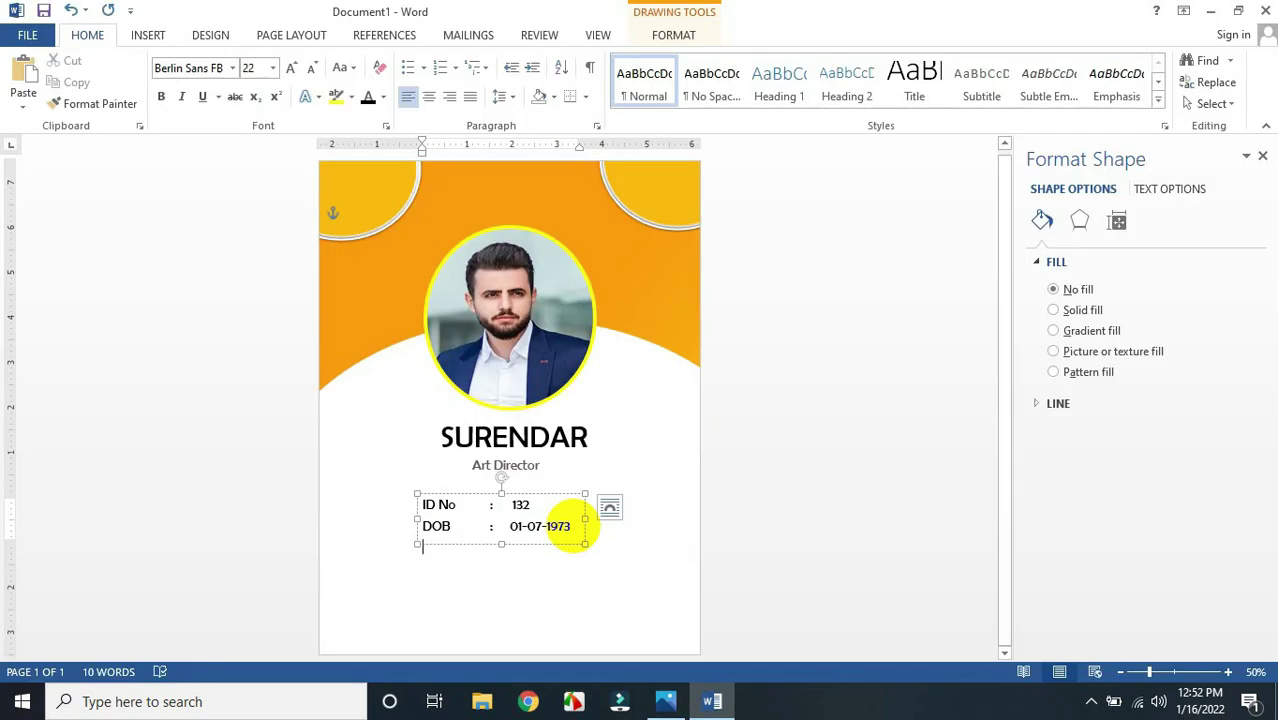
Step: Add the EMAIL line with the email address, enlarging and widening the box to fit
type("EMAIL")
left_click_drag(500, 563, 506, 611)
left_click(497, 550)
key("alt+Tab")
key("alt+Tab")
key("Tab")
type(":\tS")
key("alt+Tab")
key("alt+Tab")
type("r@coo")
left_click_drag(586, 552, 633, 553)
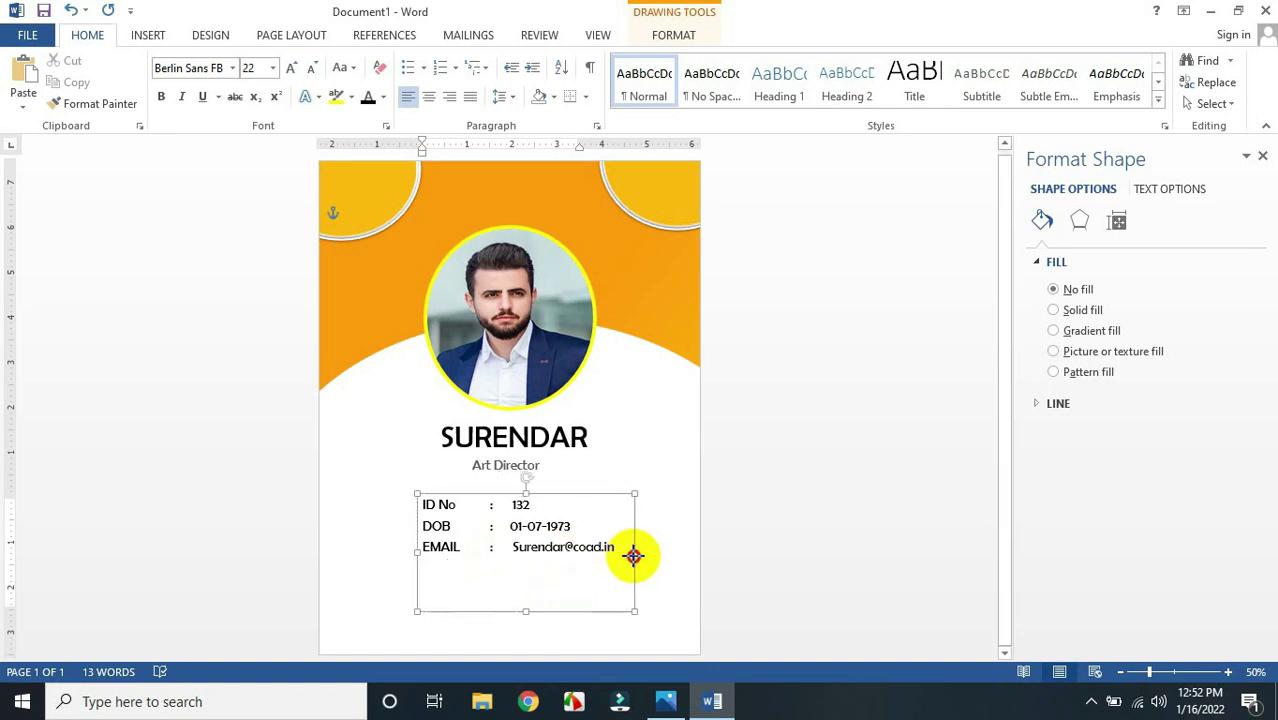
key("Return")
Step: Check the email link's options, then move to the line below the email
right_click(577, 556)
key("Escape")
key("alt+Tab")
key("alt+Tab")
right_click(599, 551)
key("Escape")
key("alt+Tab")
key("alt+Tab")
left_click(545, 547)
left_click(440, 567)
Step: Add the PHONE line with the phone number and a tab-aligned BLOOD line reading 'O+ Postive'
type("PHONE :")
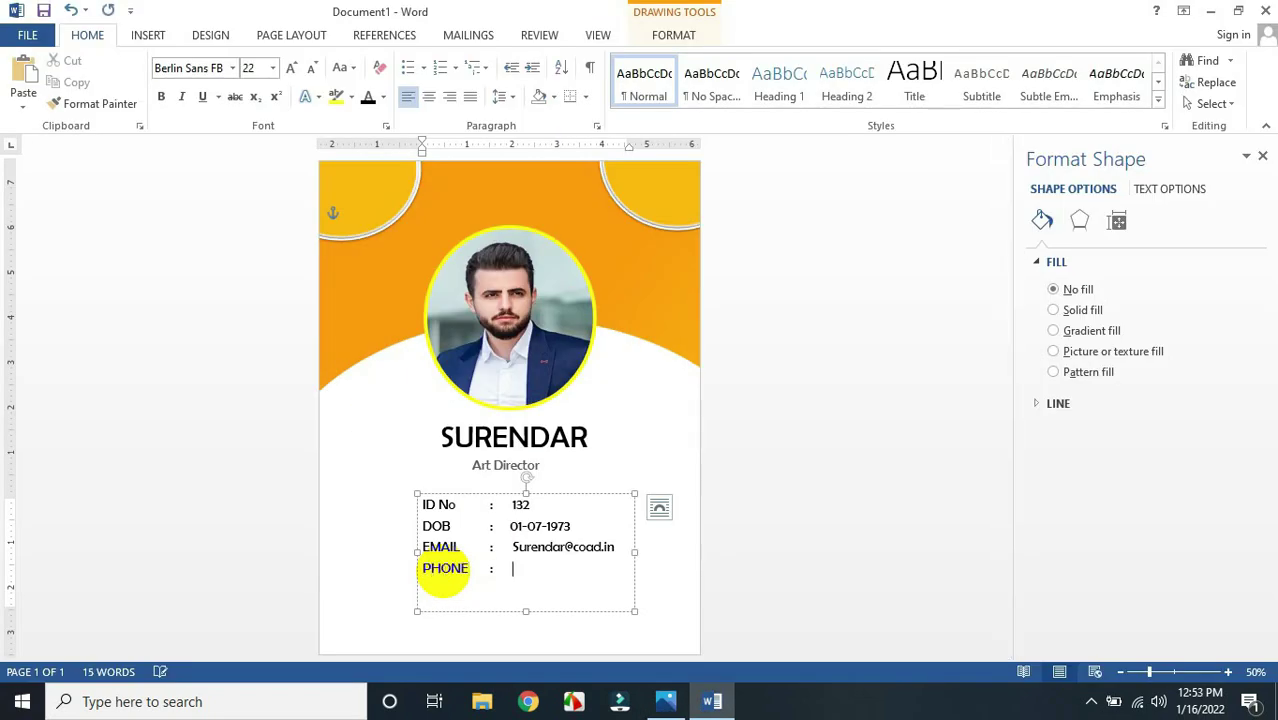
key("alt+Tab")
key("alt+Tab")
key("Return")
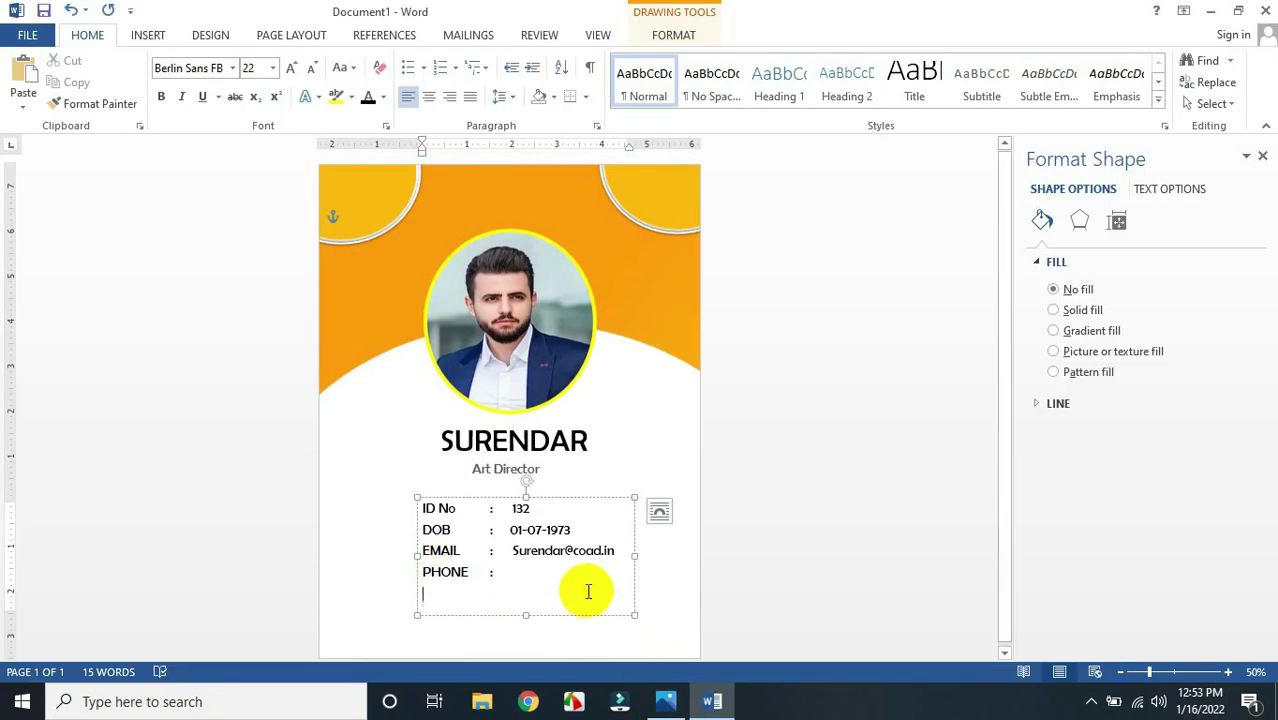
key("BackSpace")
type("BLOOD")
key("alt+Tab")
key("alt+Tab")
type("O+")
key("alt+Tab")
key("alt+Tab")
type("Postive")
left_click(491, 594)
key("Tab")
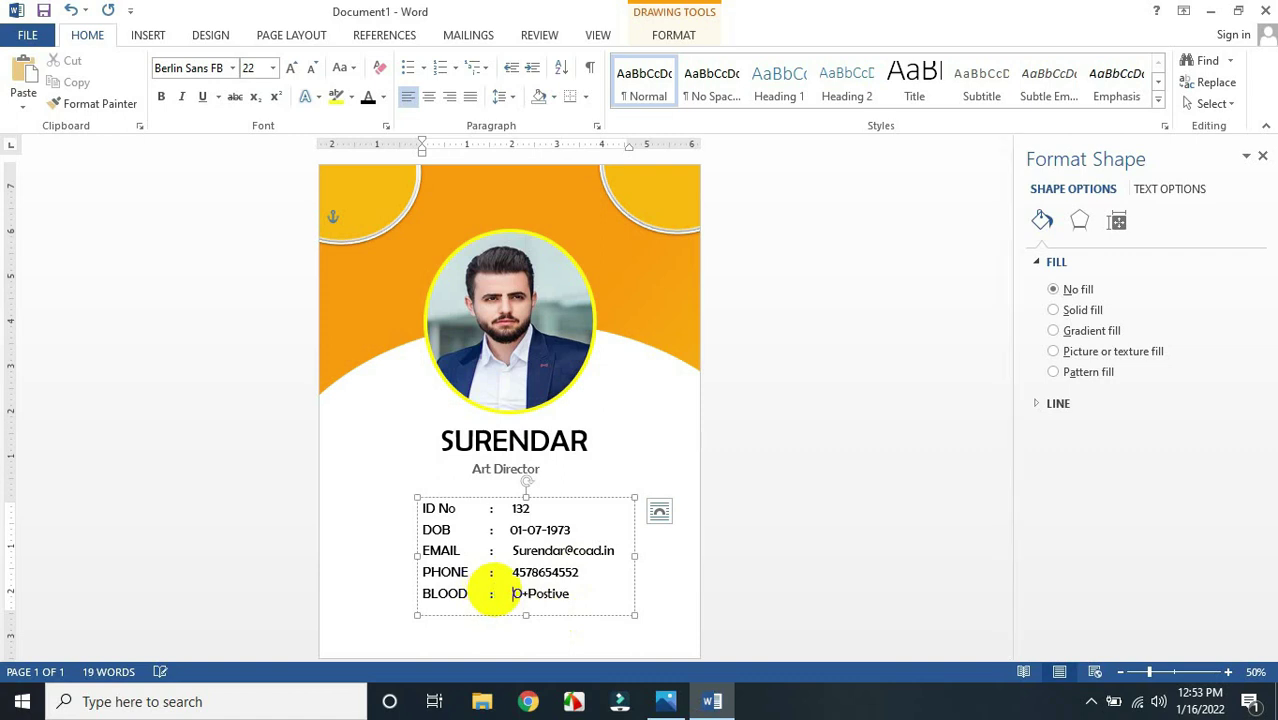
key("alt+Tab")
key("alt+Tab")
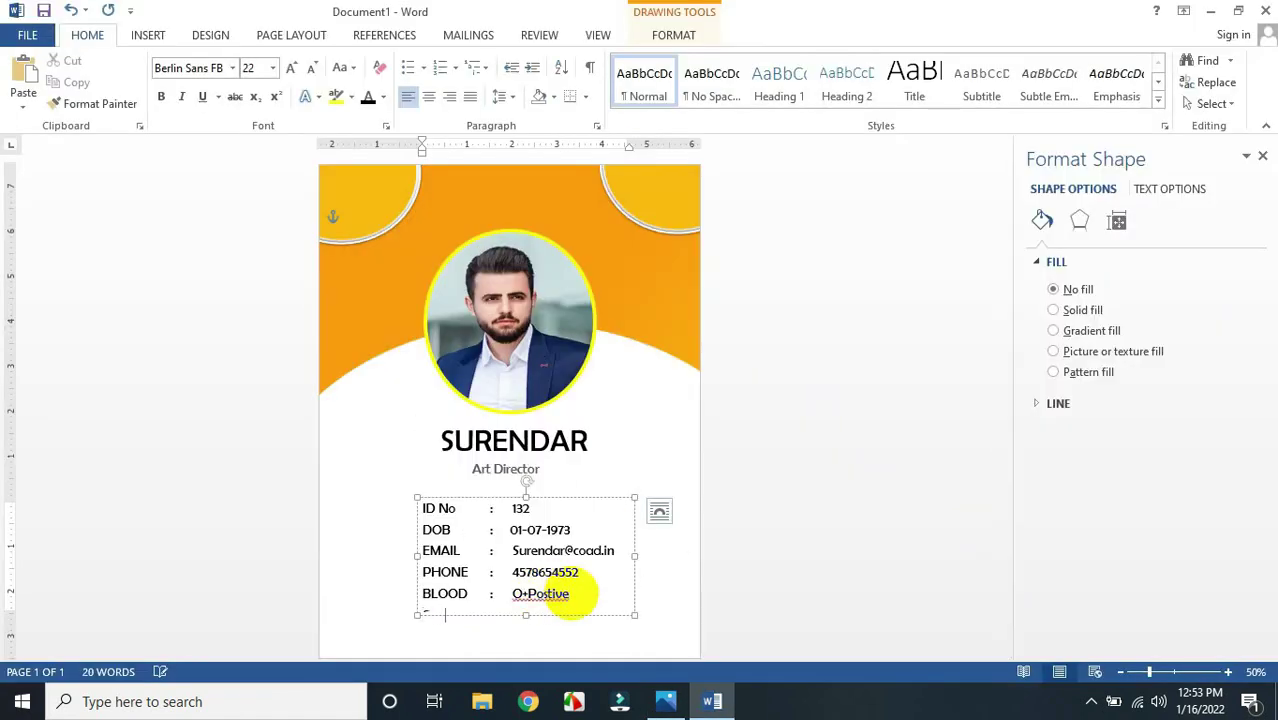
Step: Correct the blood value to O+ Positive and enlarge the details box to reveal the Sex line
type("ng")
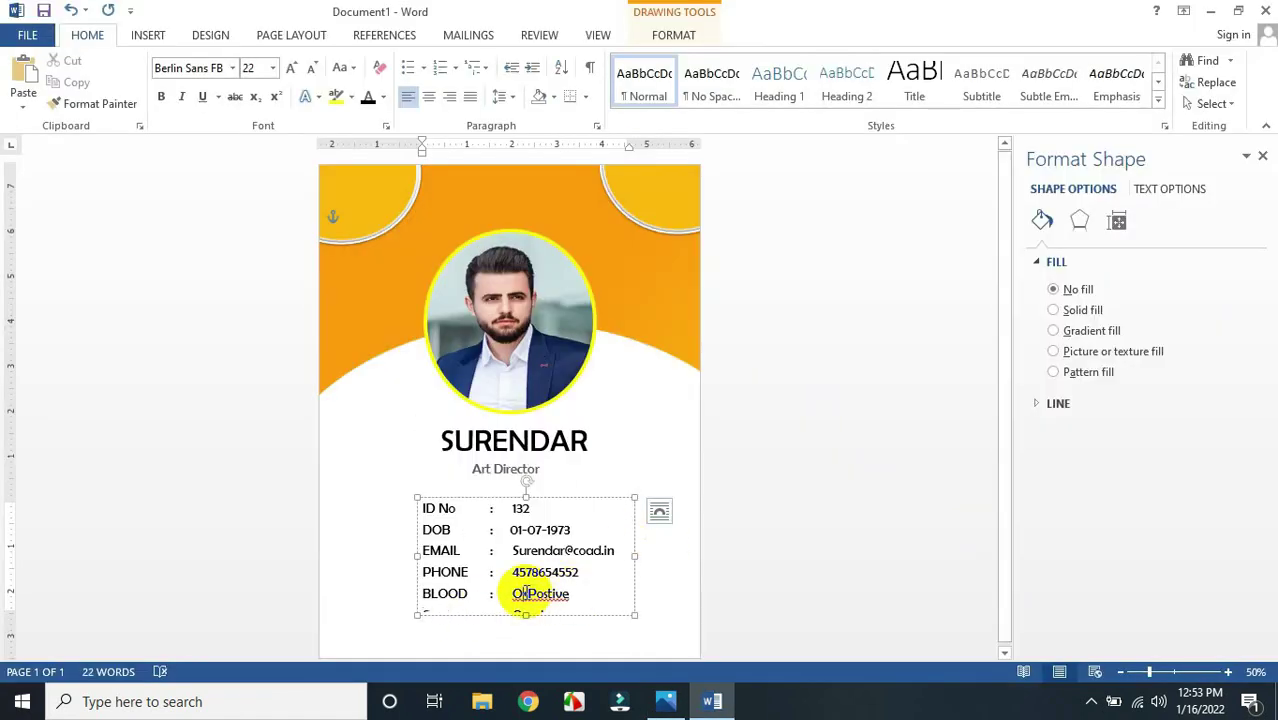
right_click(527, 594)
left_click(612, 455)
left_click_drag(525, 614, 528, 636)
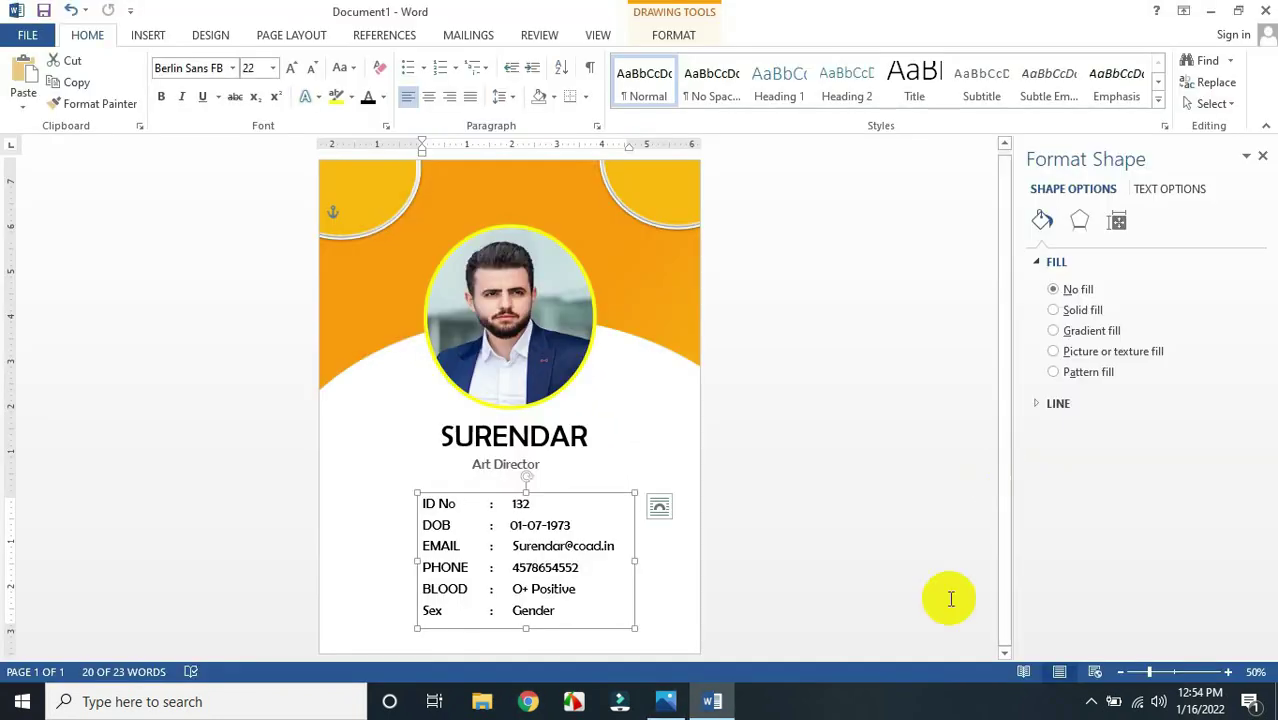
Step: Make the detail lines smaller and set the name SURENDAR to 42 pt
left_click_drag(576, 617, 416, 500)
left_click(272, 68)
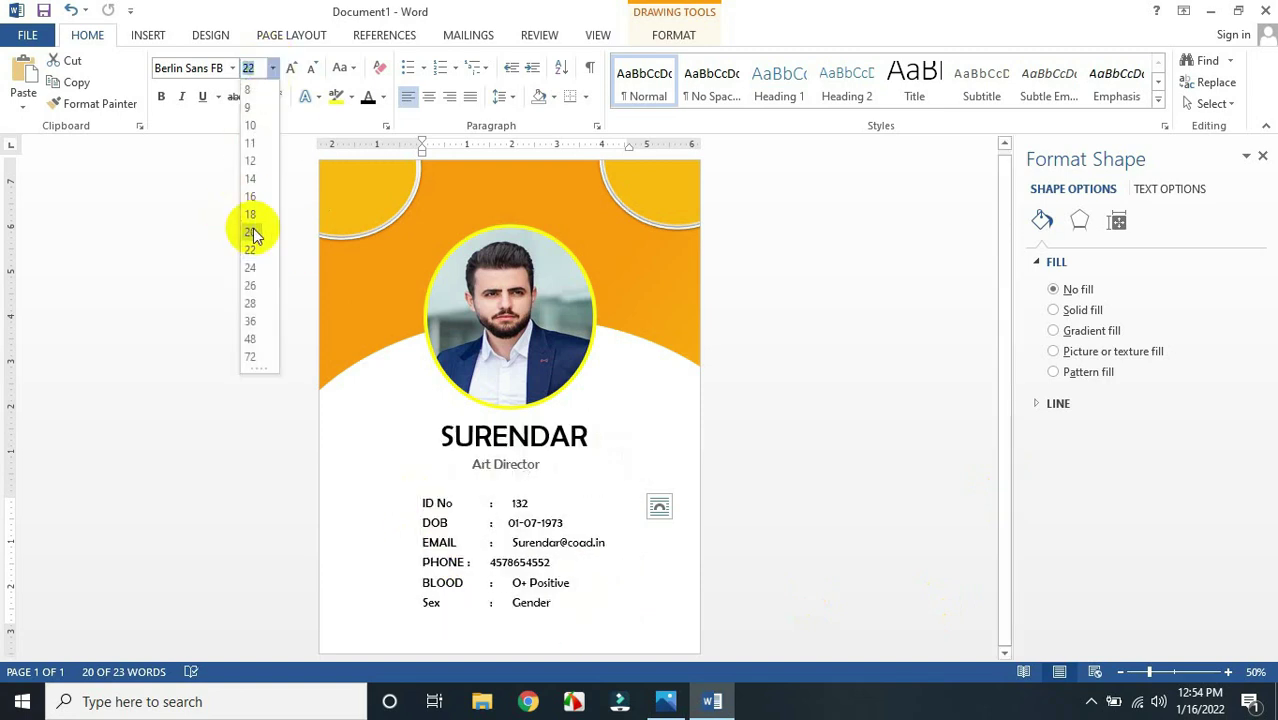
left_click(250, 232)
double_click(565, 432)
left_click(272, 68)
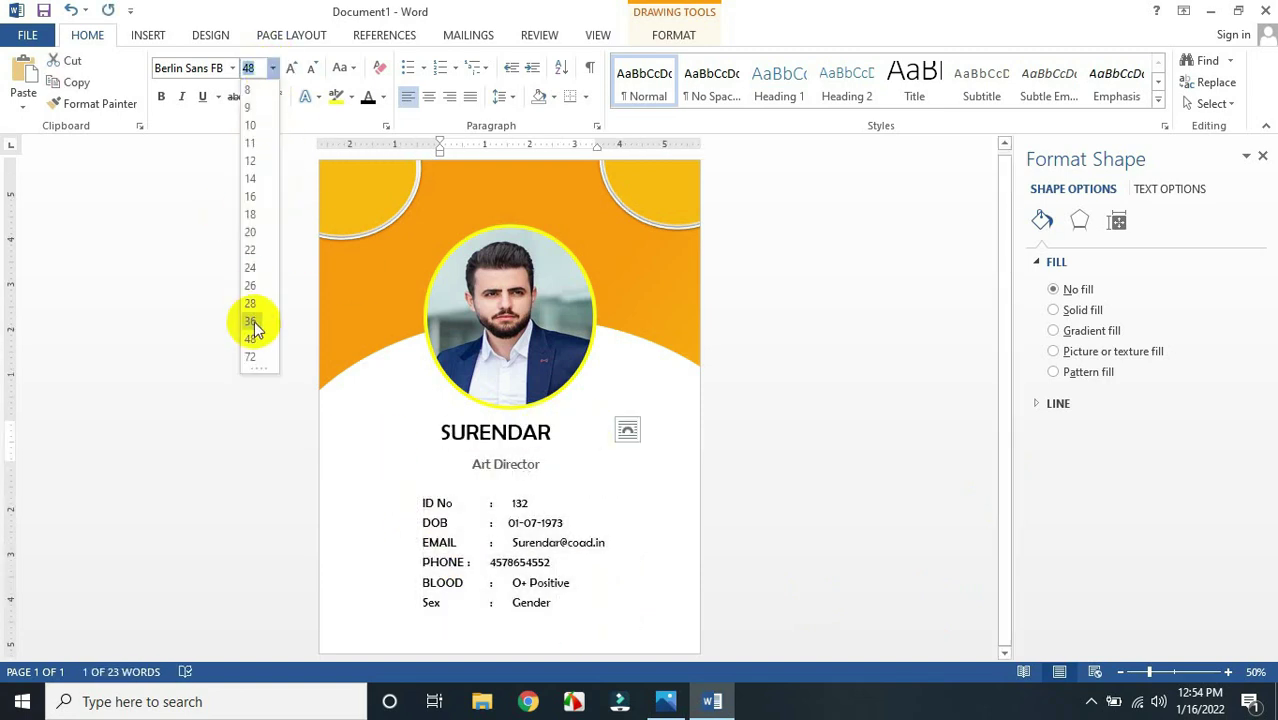
left_click(254, 321)
left_click(250, 68)
type("42")
key("Return")
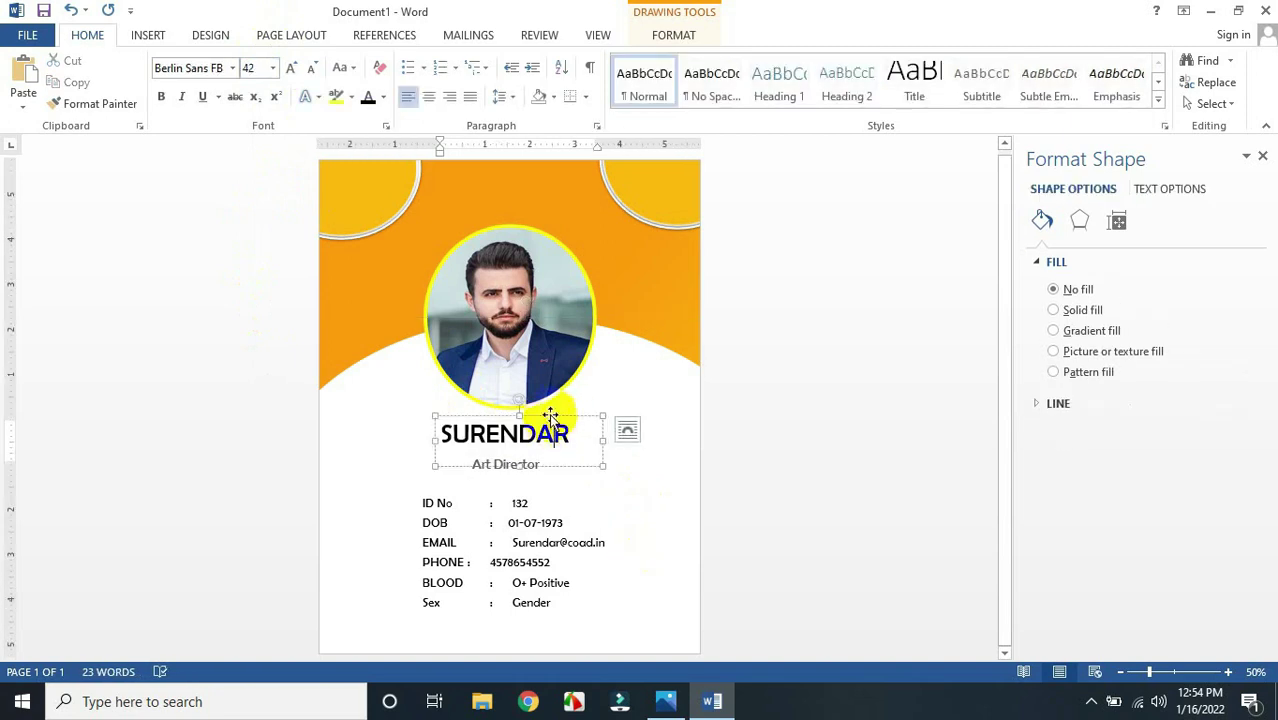
Step: Nudge the name, Art Director and details boxes upward to tighten the spacing
left_click_drag(551, 418, 565, 412)
left_click_drag(506, 463, 508, 451)
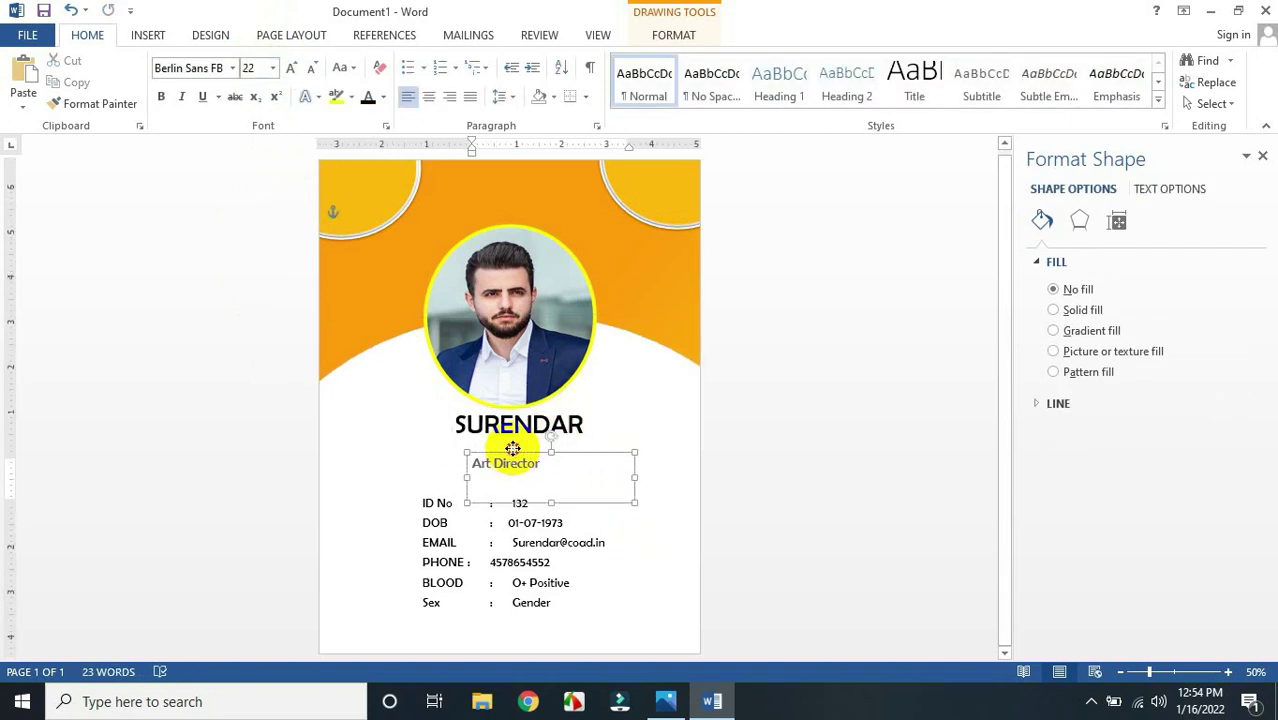
left_click(428, 500)
left_click_drag(422, 540, 556, 606)
left_click(659, 506)
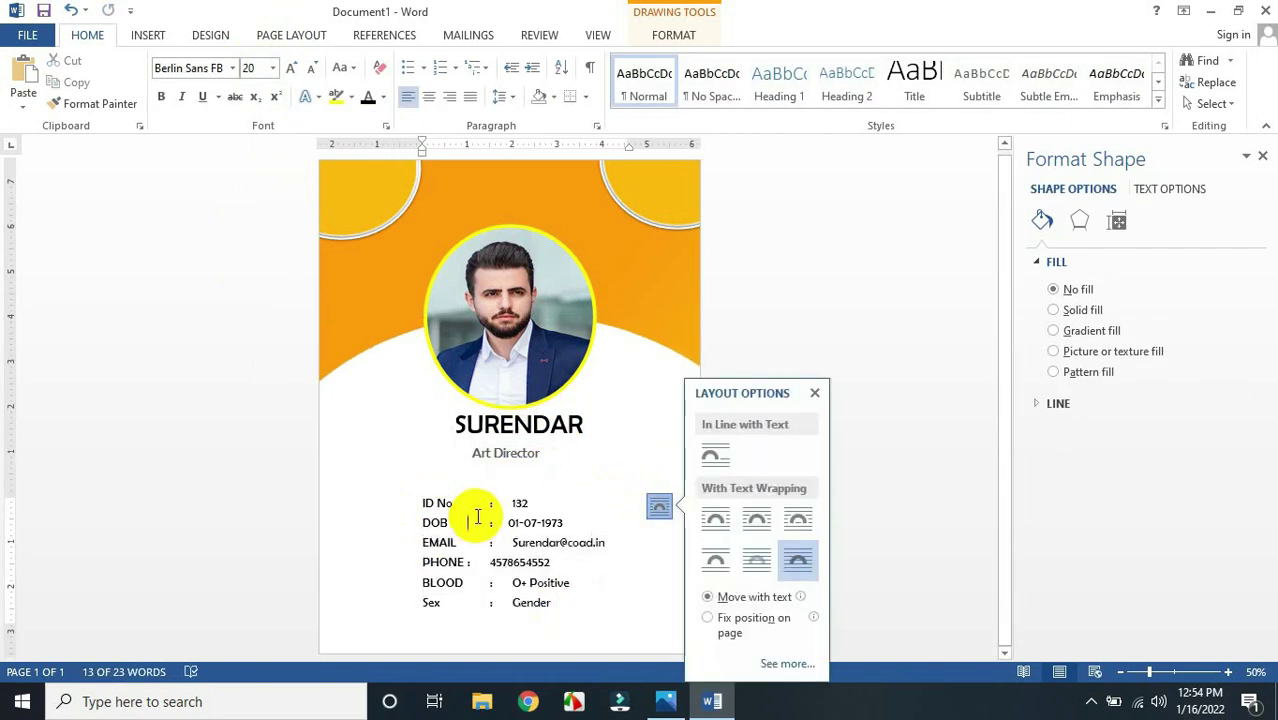
left_click_drag(442, 489, 434, 474)
left_click(786, 567)
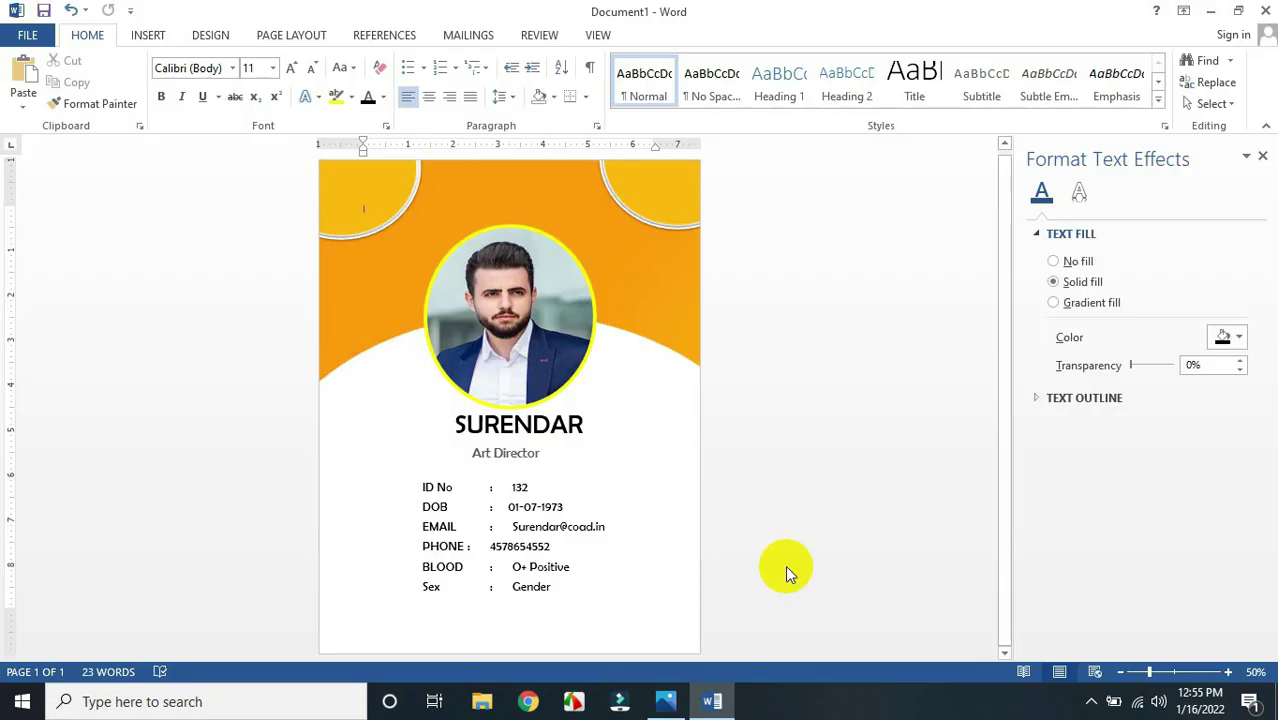
Step: Shrink the portrait photo slightly and move it down closer to the text
left_click(498, 364)
left_click_drag(426, 410, 441, 381)
mouse_move(518, 377)
left_mouse_down()
mouse_move(545, 418)
mouse_move(518, 432)
left_mouse_up()
left_click(545, 425)
left_click(518, 447)
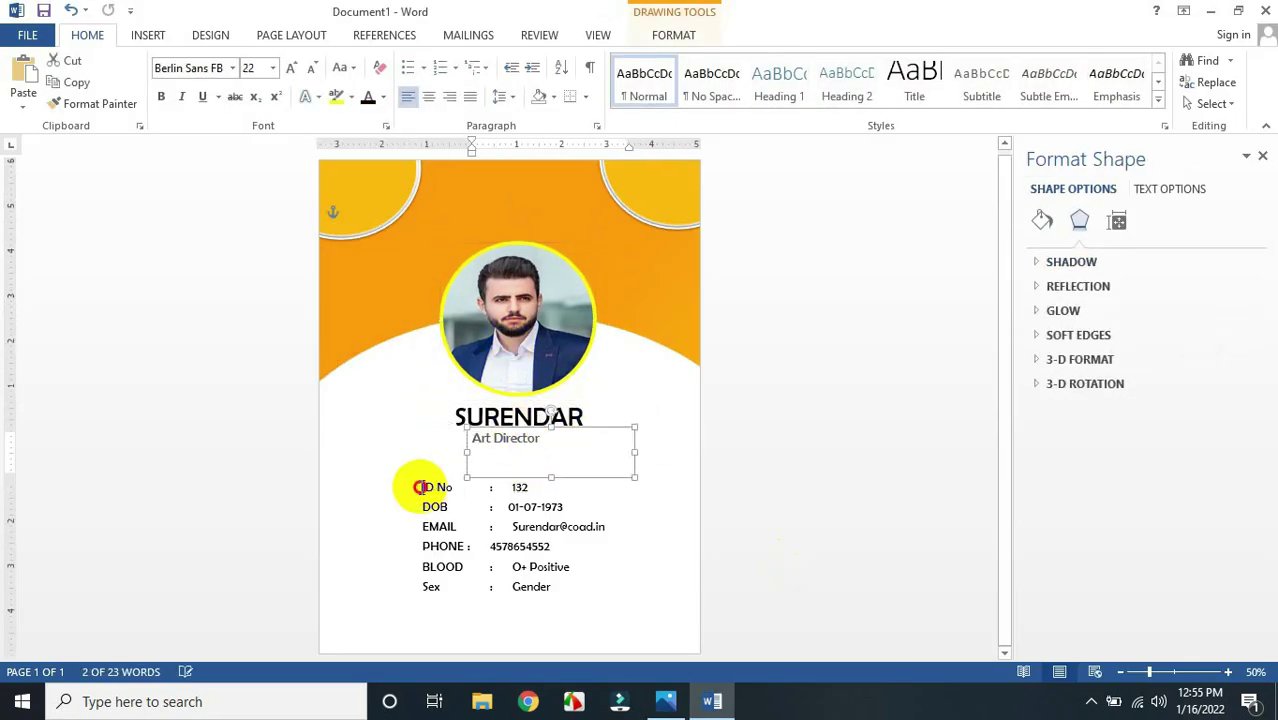
left_click(442, 478)
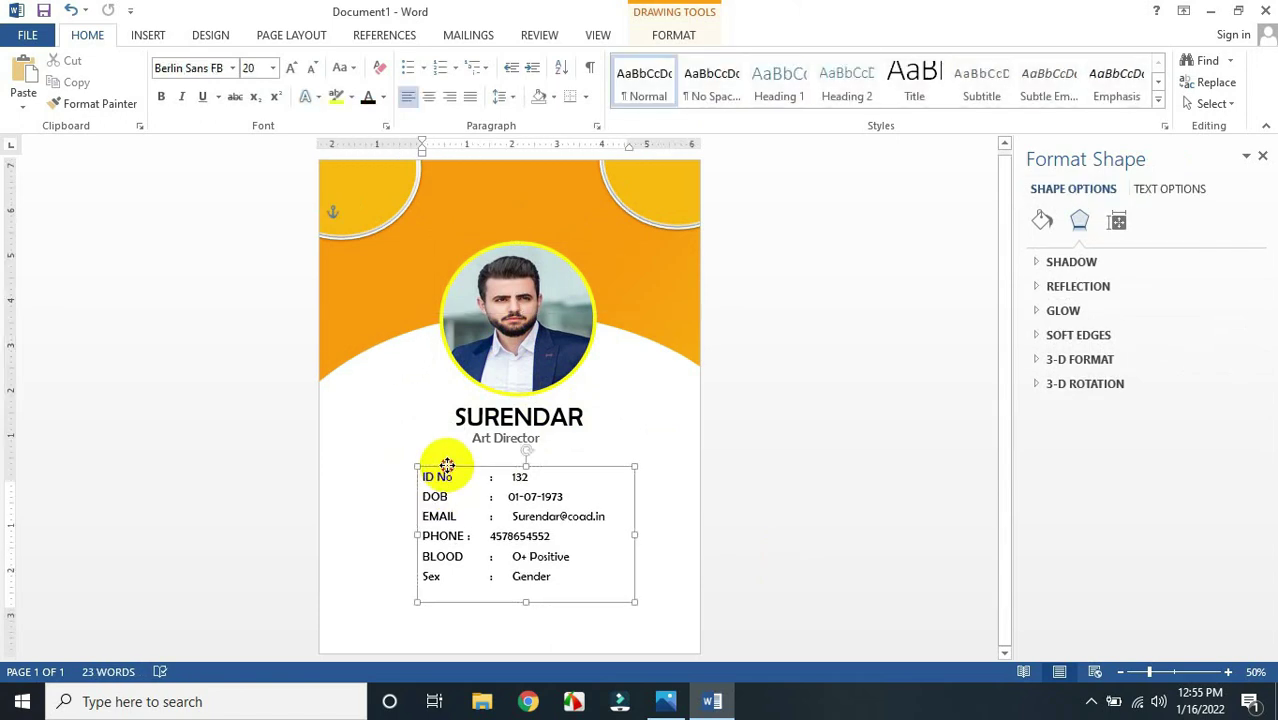
left_click(476, 634)
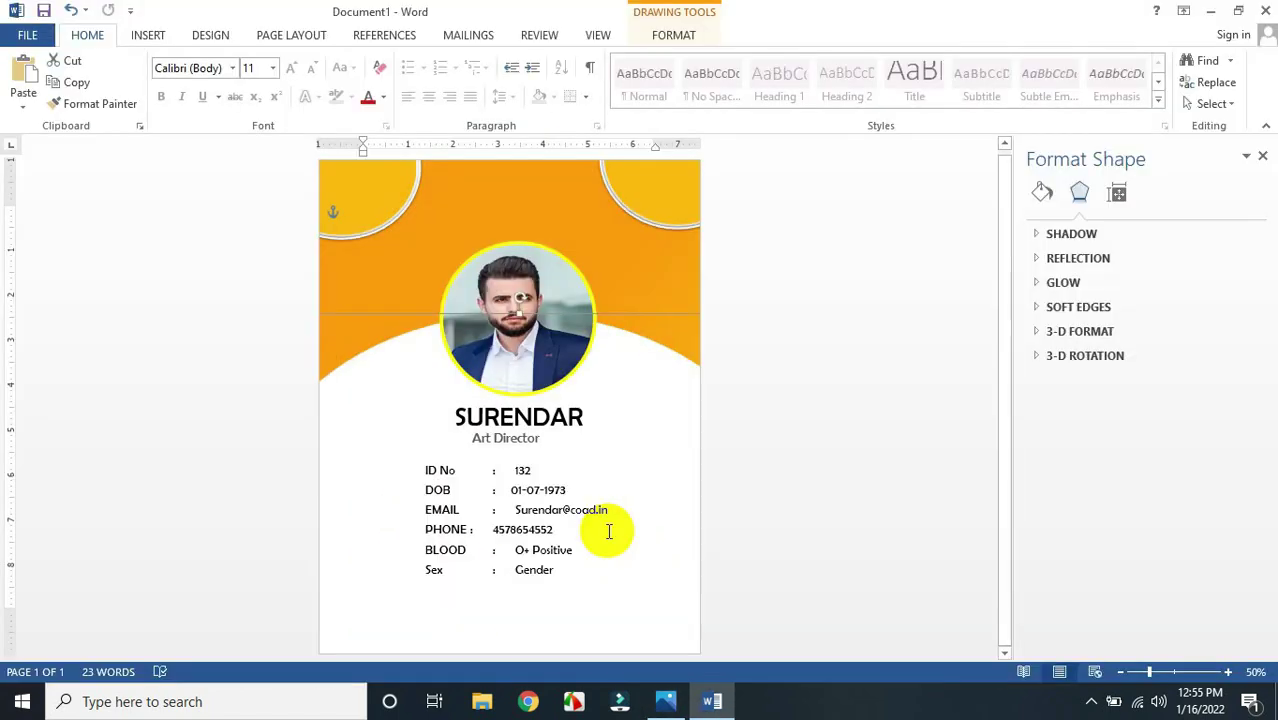
left_click(131, 34)
left_click(171, 63)
Step: Insert the logo.jpeg picture after the Gender line in the details box
left_click(271, 45)
left_click(550, 355)
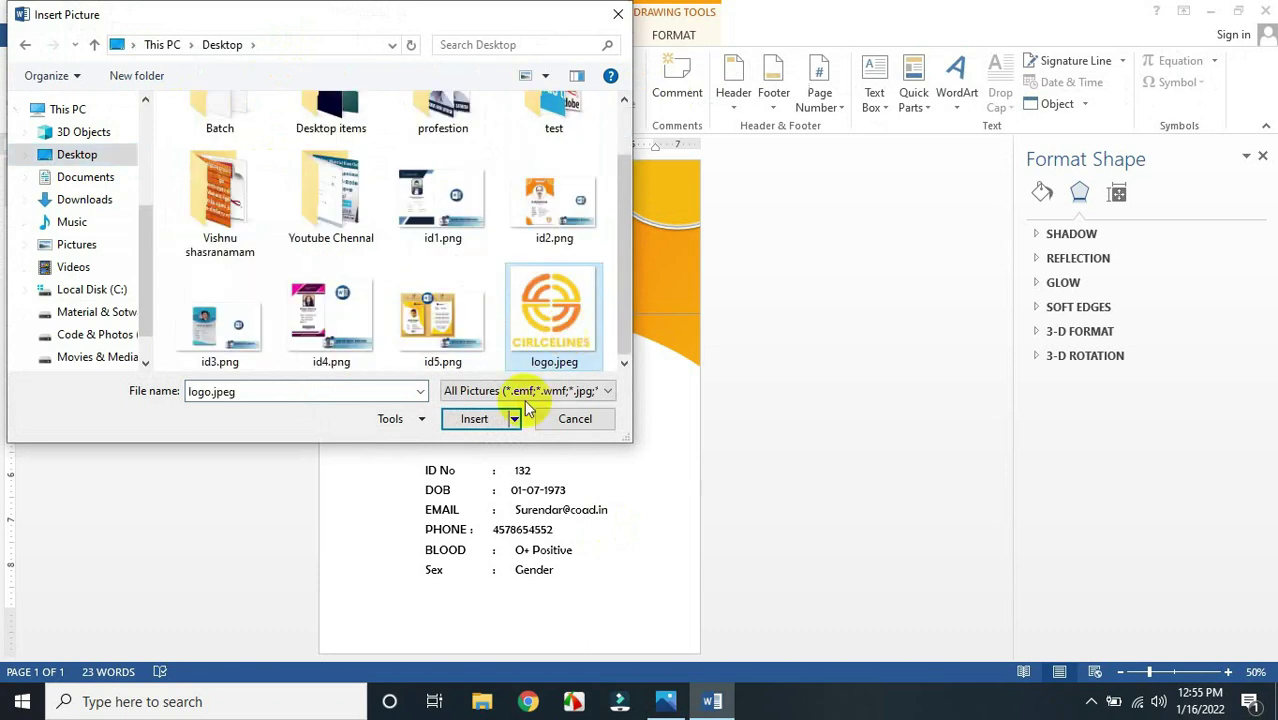
left_click(476, 418)
left_click(590, 357)
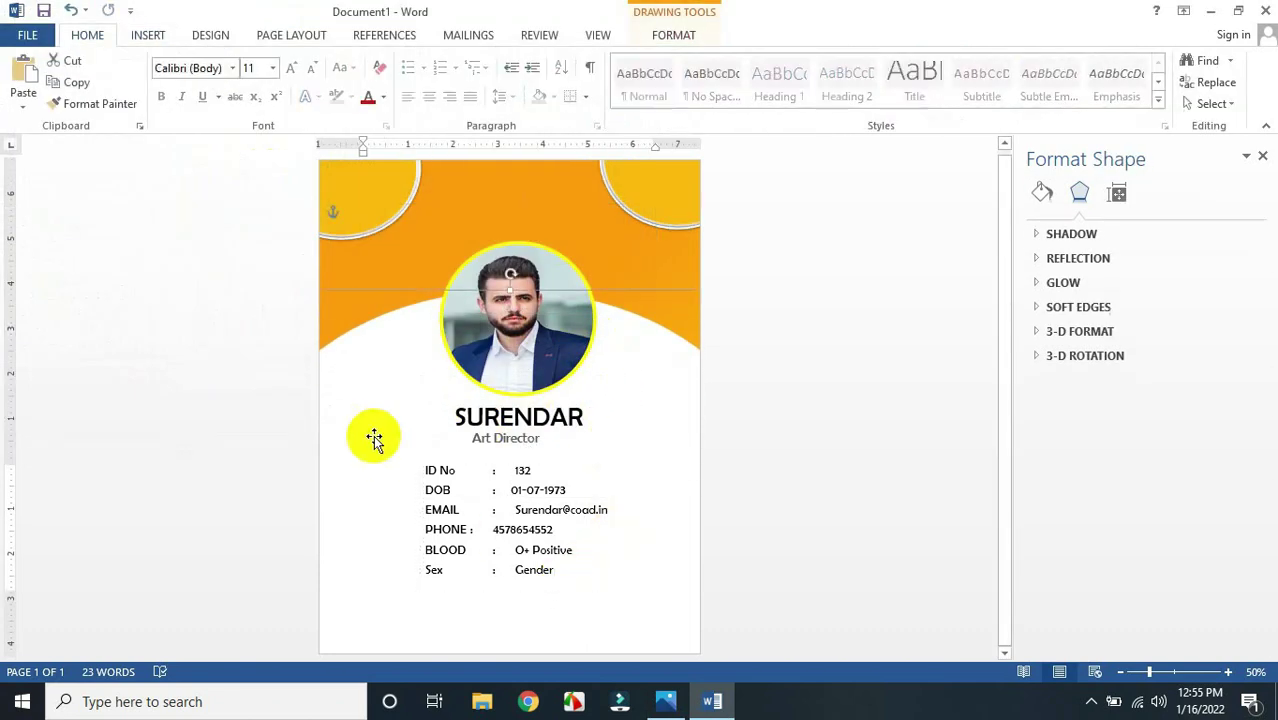
left_click(579, 573)
left_click(148, 35)
left_click(171, 68)
double_click(425, 220)
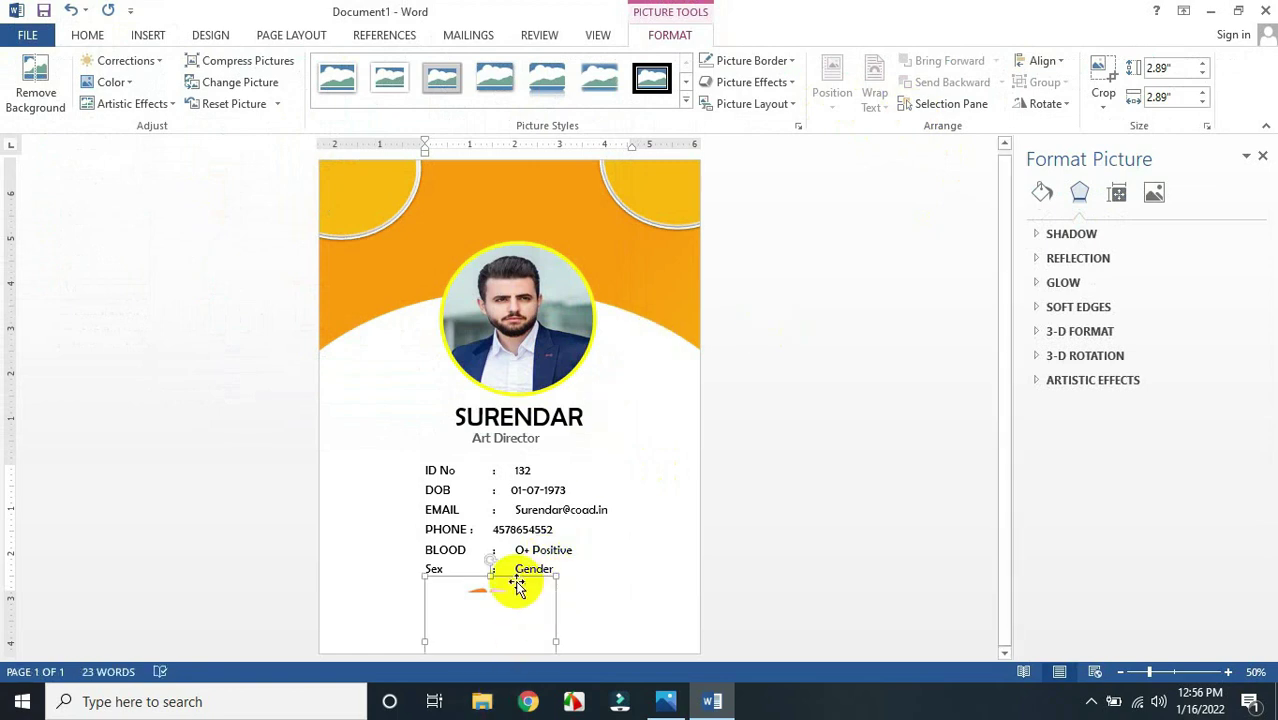
left_click_drag(543, 592, 499, 571)
Step: Set the CIRCLELINES logo In Front of Text, shrink it and place it at the card's lower right
left_click(633, 460)
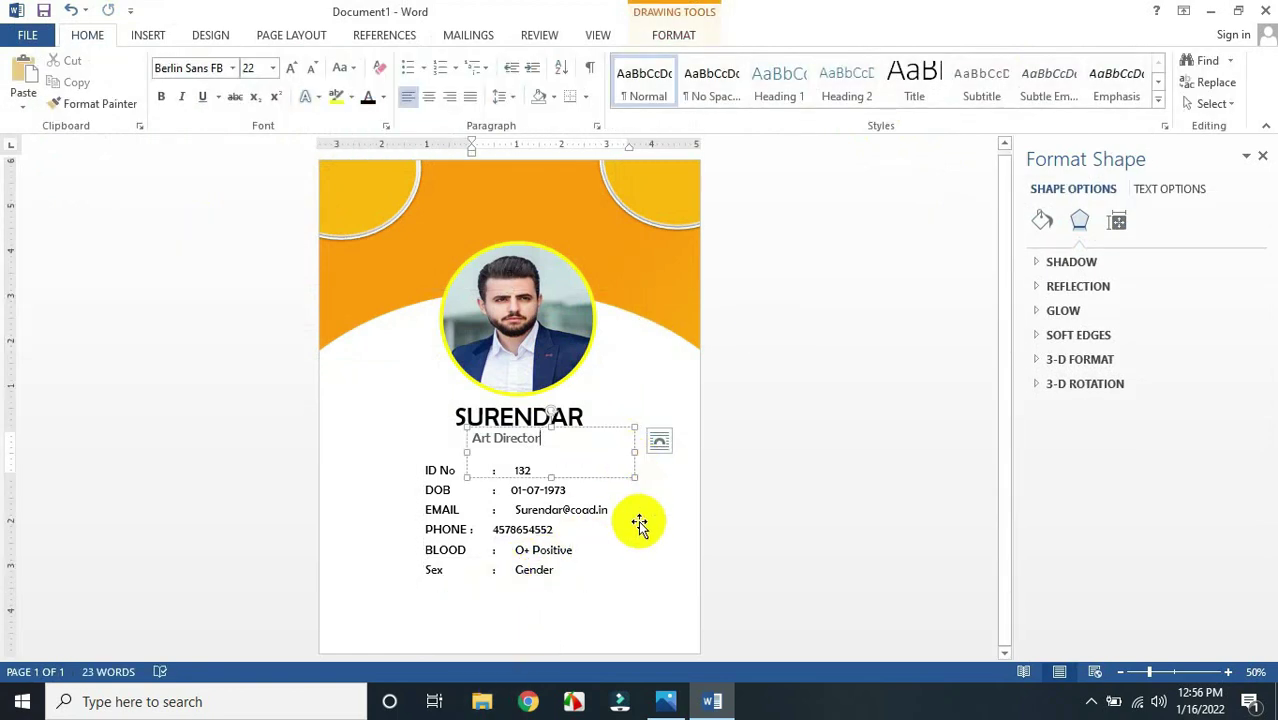
left_click_drag(667, 456, 821, 588)
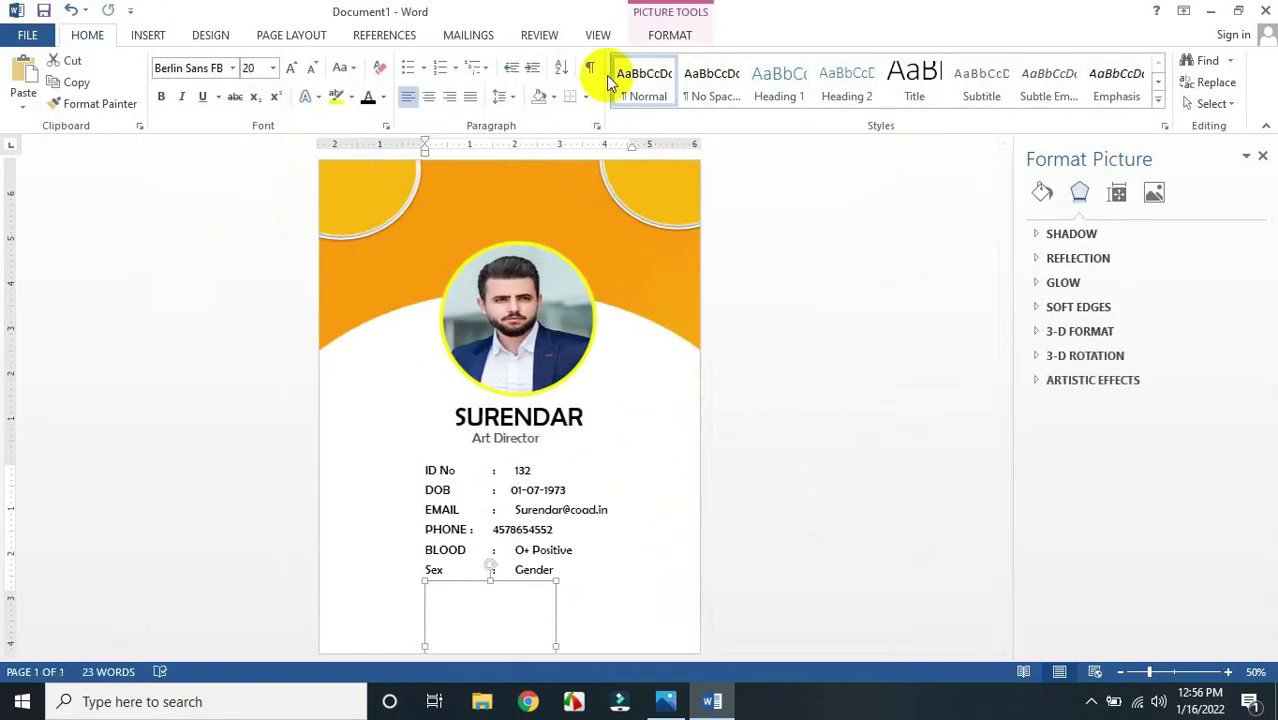
left_click(559, 580)
left_click(874, 92)
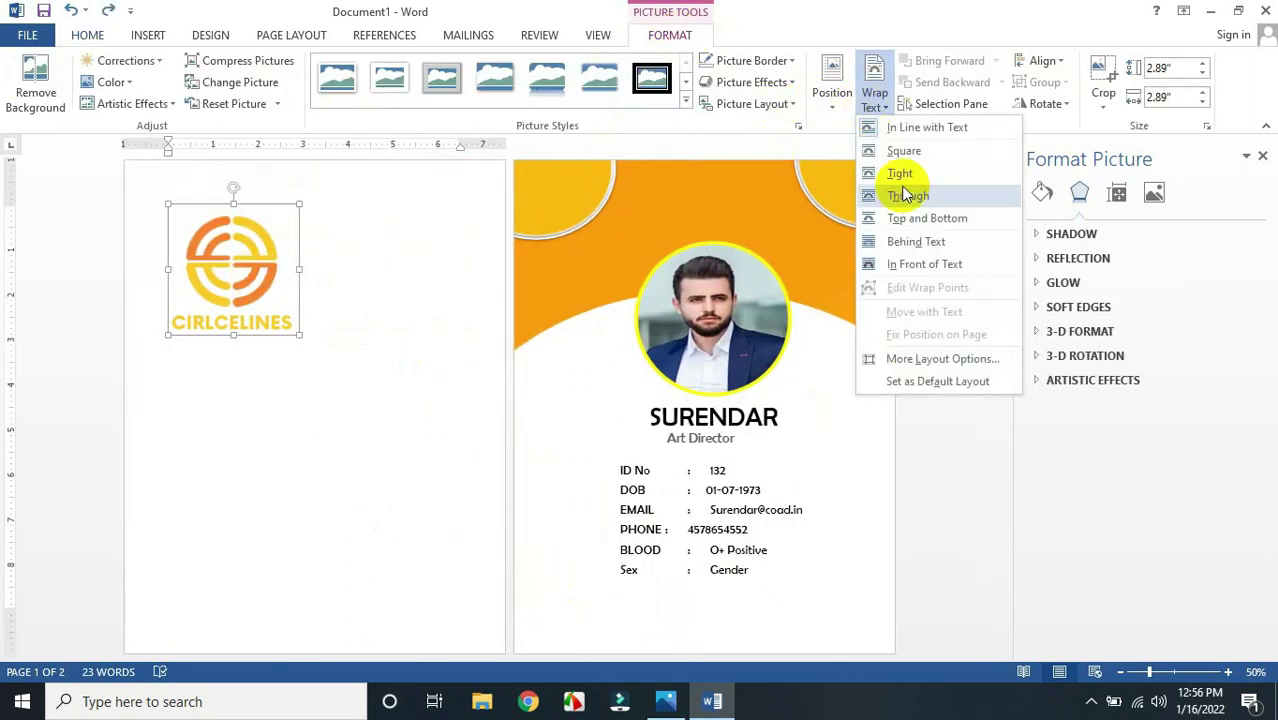
left_click(913, 263)
left_click_drag(455, 236, 651, 580)
left_click_drag(562, 540, 603, 563)
left_click(632, 472)
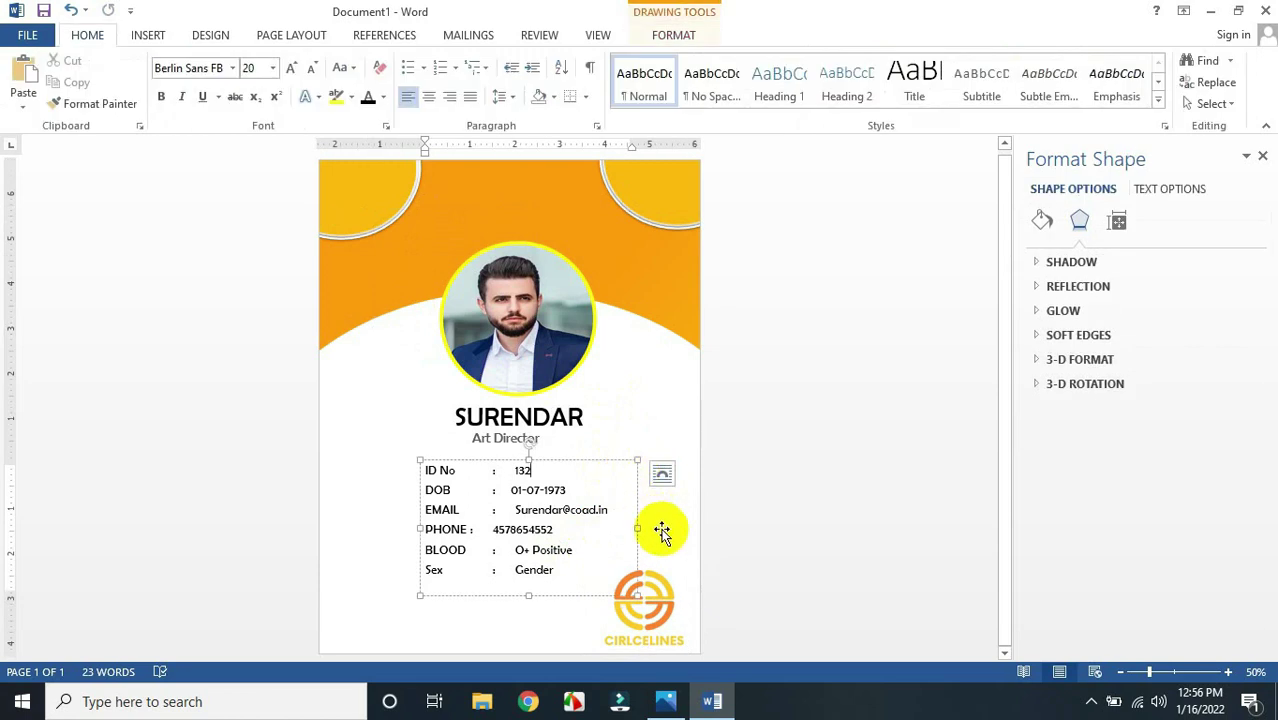
left_click(543, 628)
key("alt+Tab")
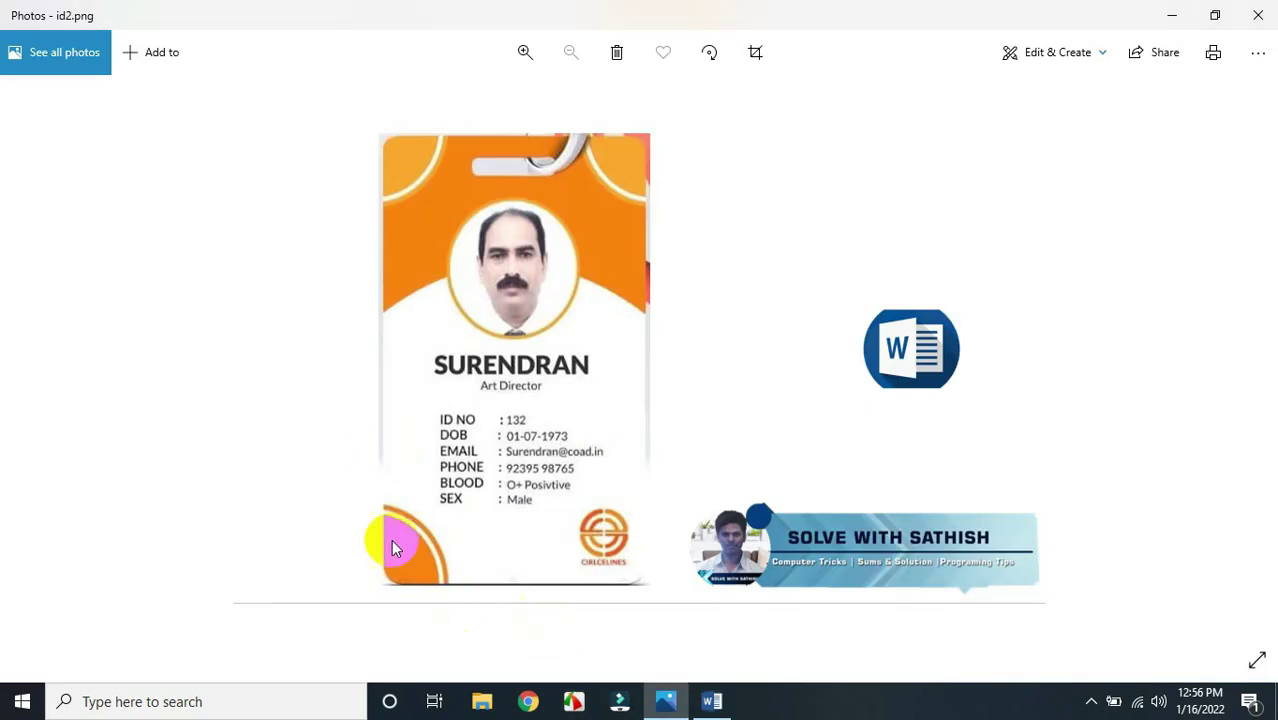
Step: Copy the top-left yellow circle to the bottom-left corner and adjust its outline thickness
key("alt+Tab")
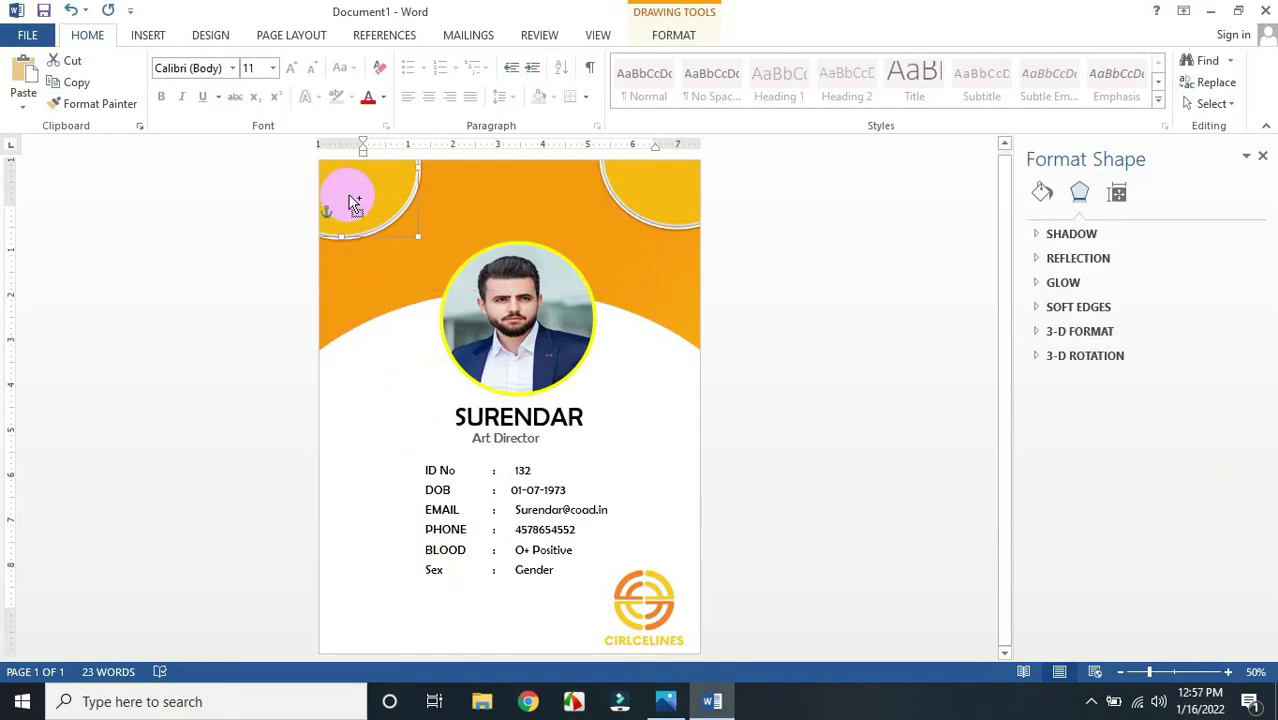
left_click_drag(348, 198, 361, 586)
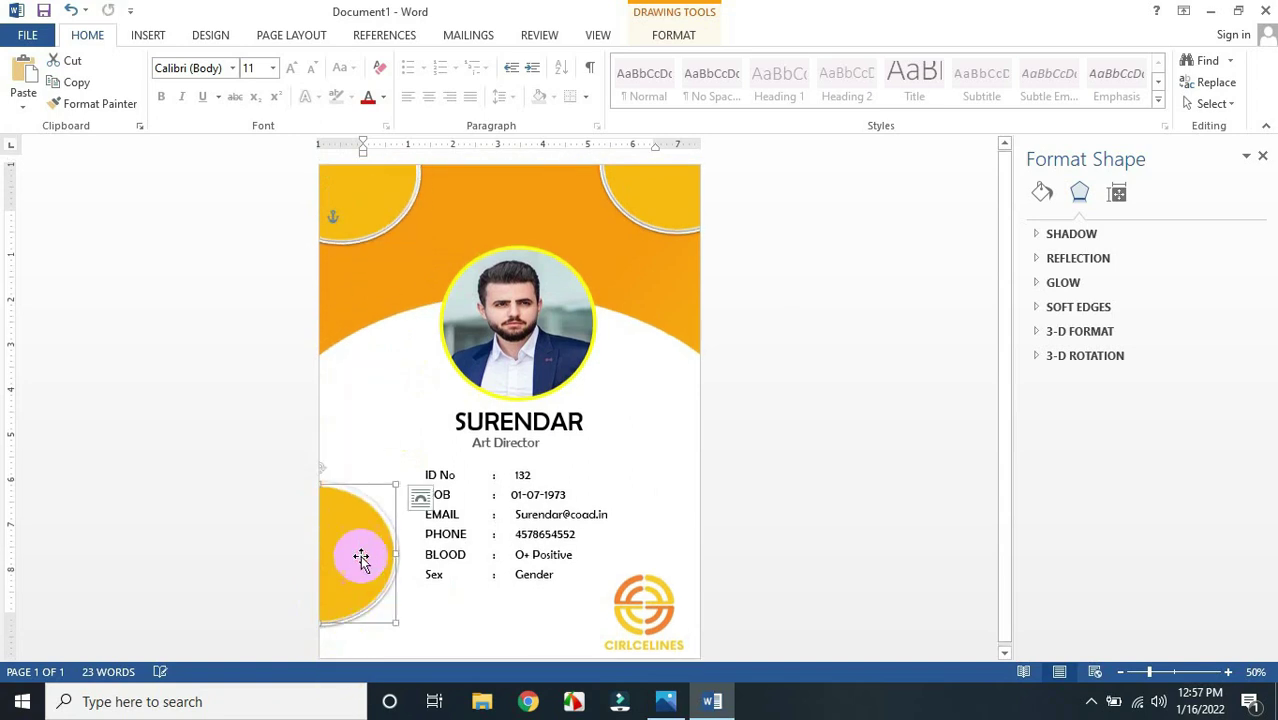
left_click(1004, 651)
left_click_drag(354, 568, 348, 645)
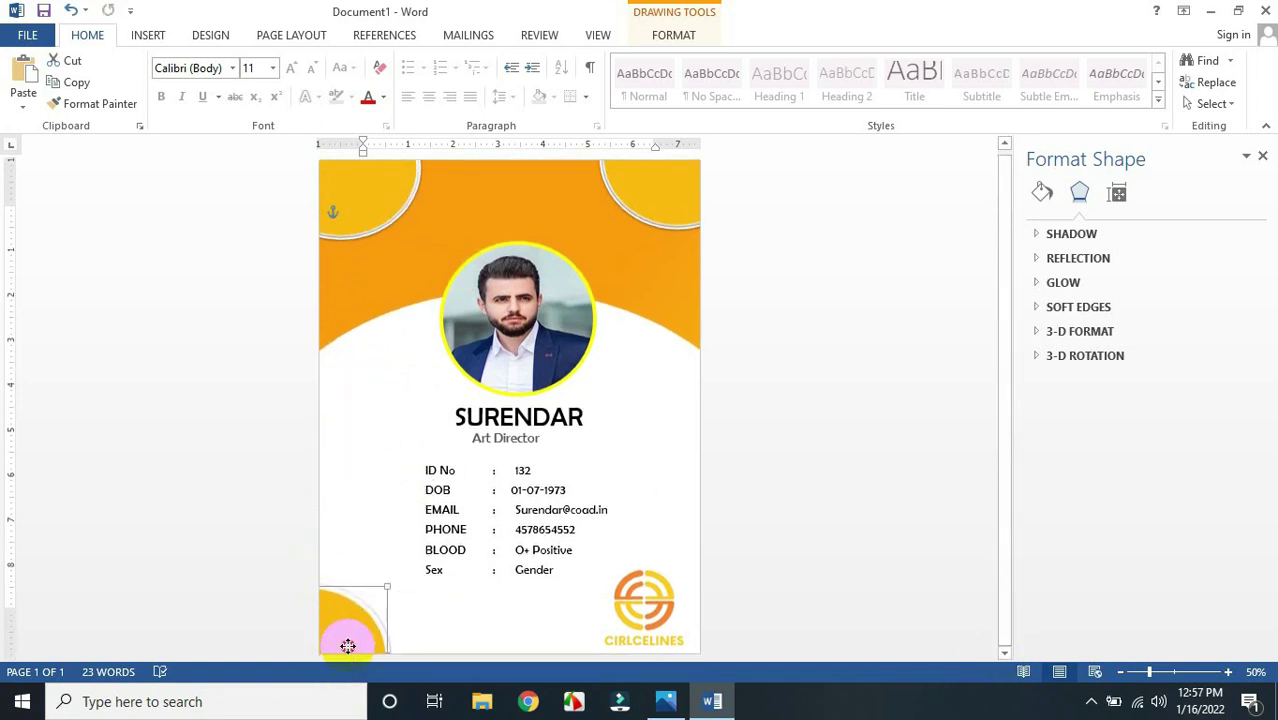
key("alt+Tab")
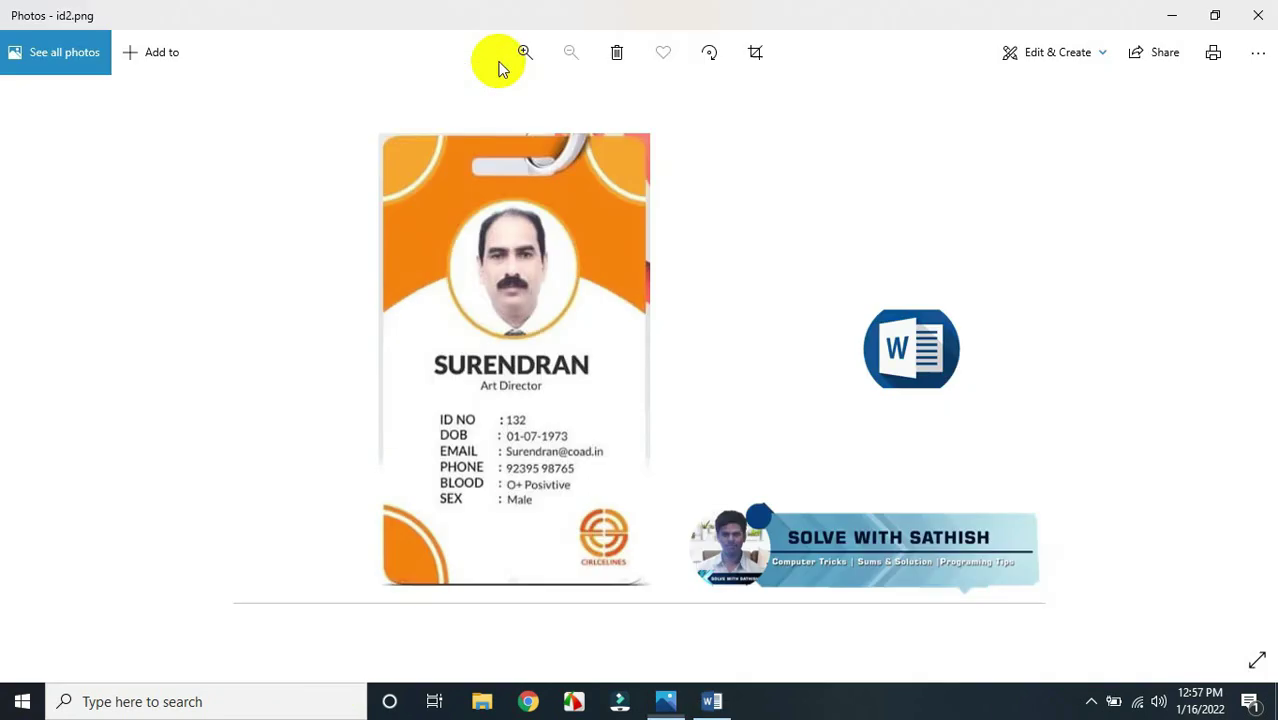
left_click(673, 36)
left_click(466, 82)
mouse_move(466, 331)
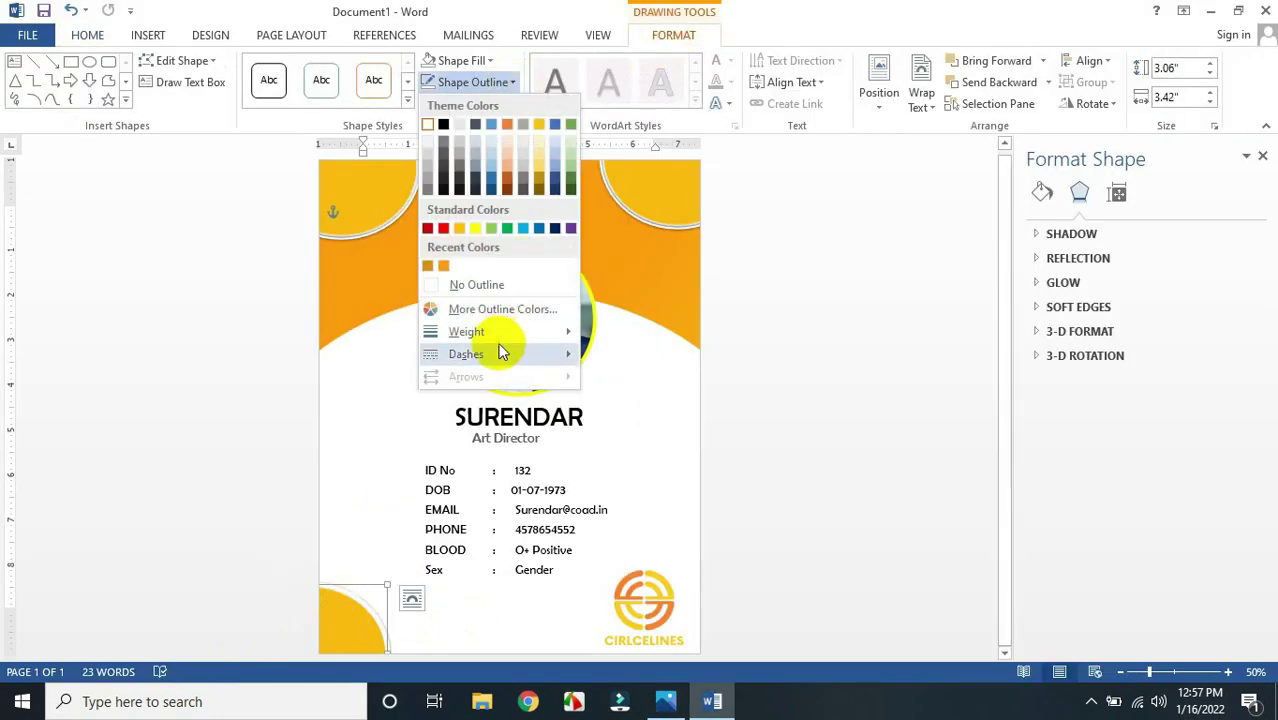
left_click(633, 516)
left_click(1195, 595)
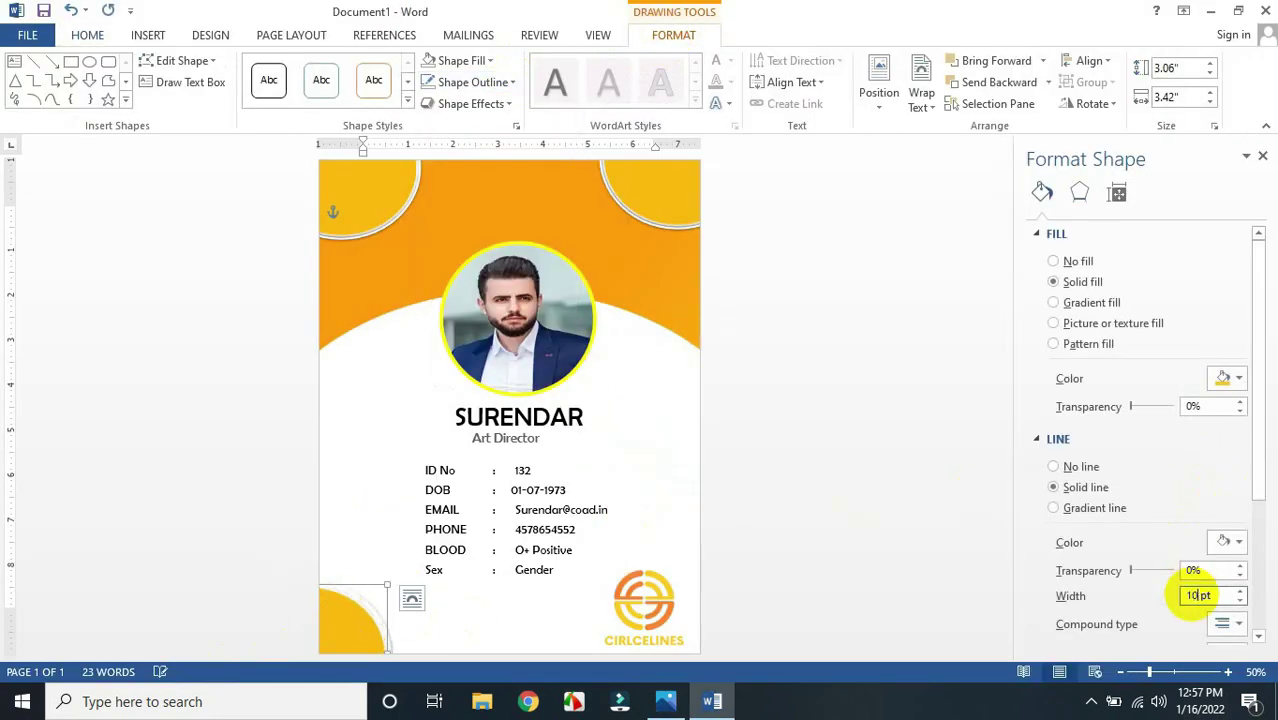
left_click(408, 491)
Step: Draw an orange-filled oval at the lower left and reshape it into a thin arc around the corner circle
left_click(148, 35)
left_click(257, 80)
left_click(325, 147)
left_click_drag(337, 588, 414, 674)
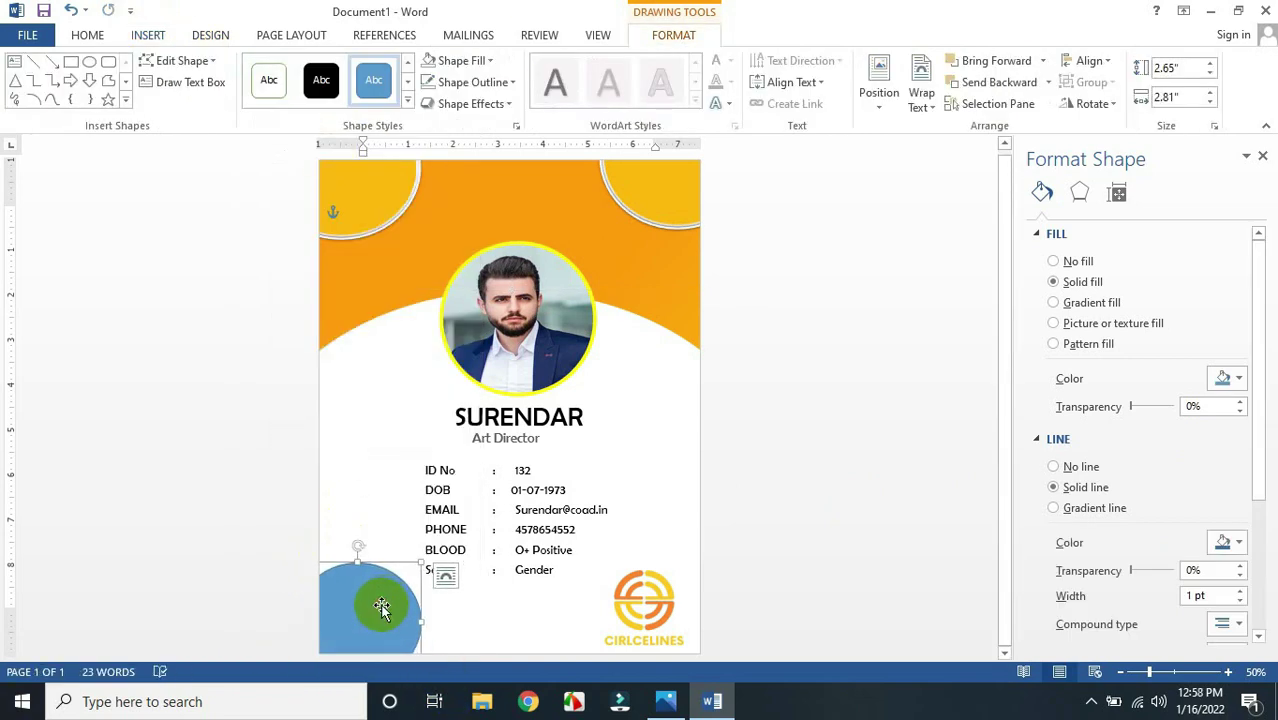
left_click(466, 60)
left_click(431, 245)
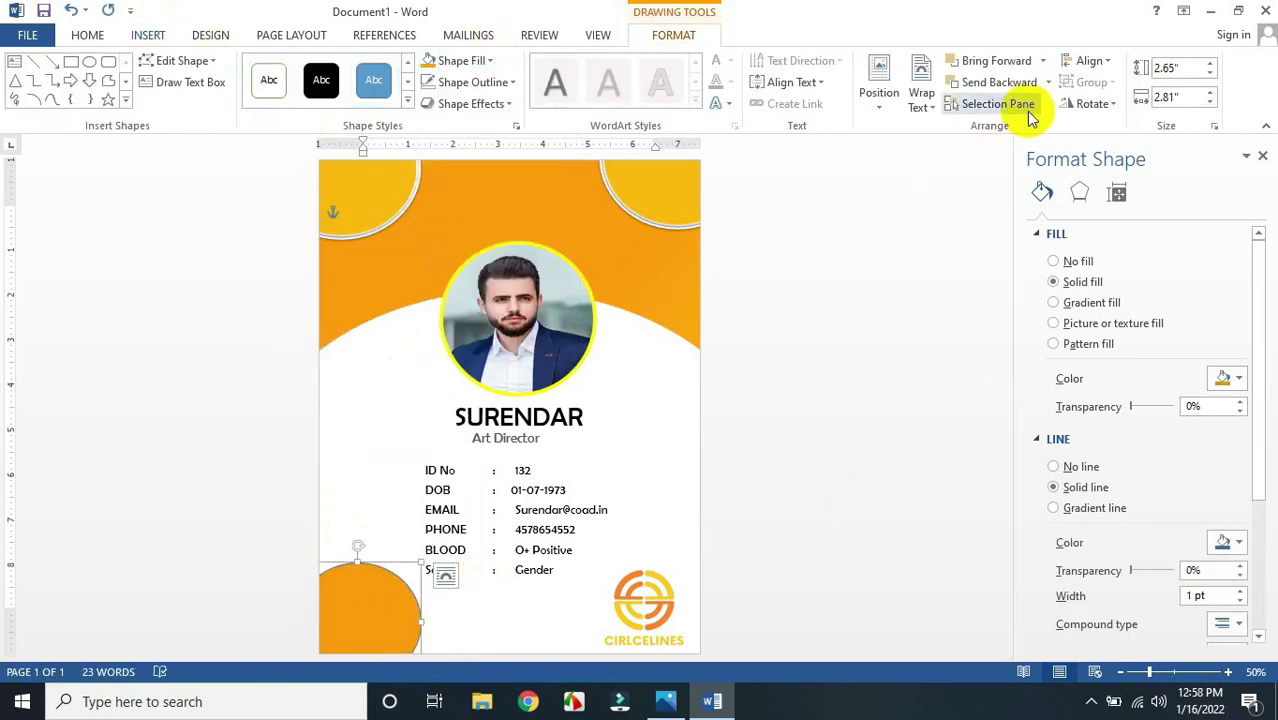
left_click_drag(348, 560, 310, 552)
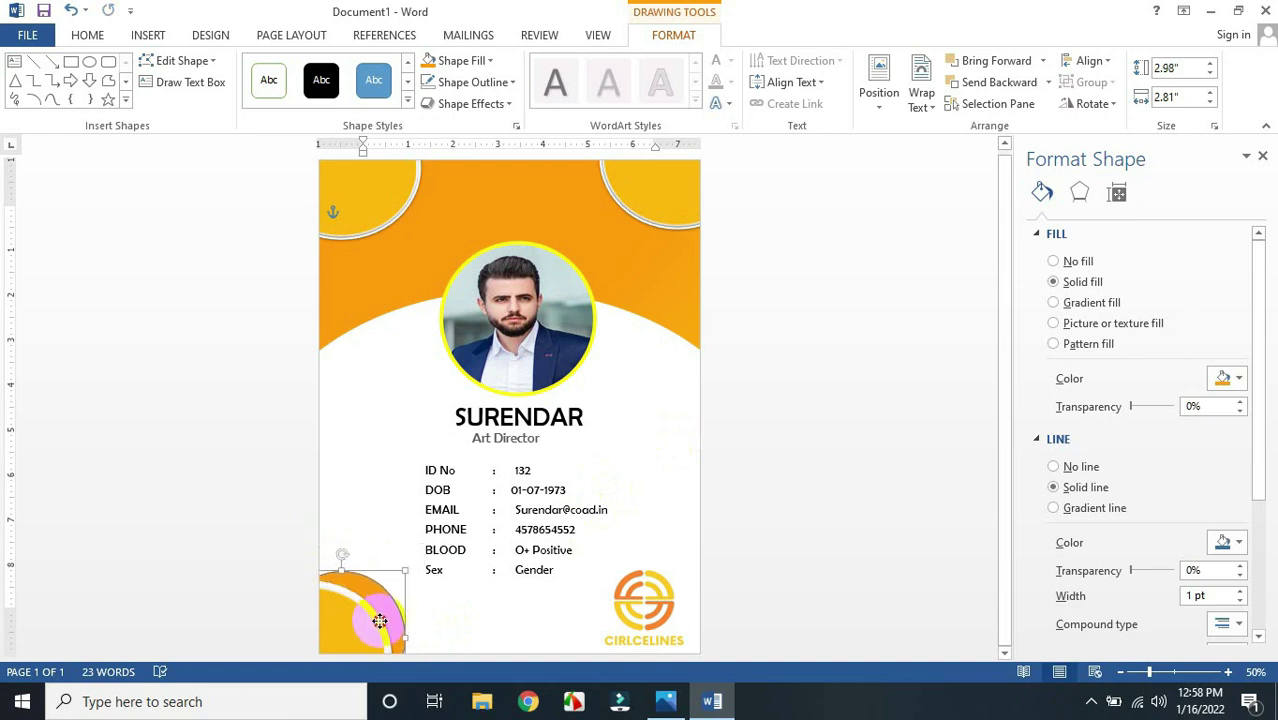
mouse_move(380, 621)
left_mouse_down()
mouse_move(396, 628)
mouse_move(380, 616)
left_mouse_up()
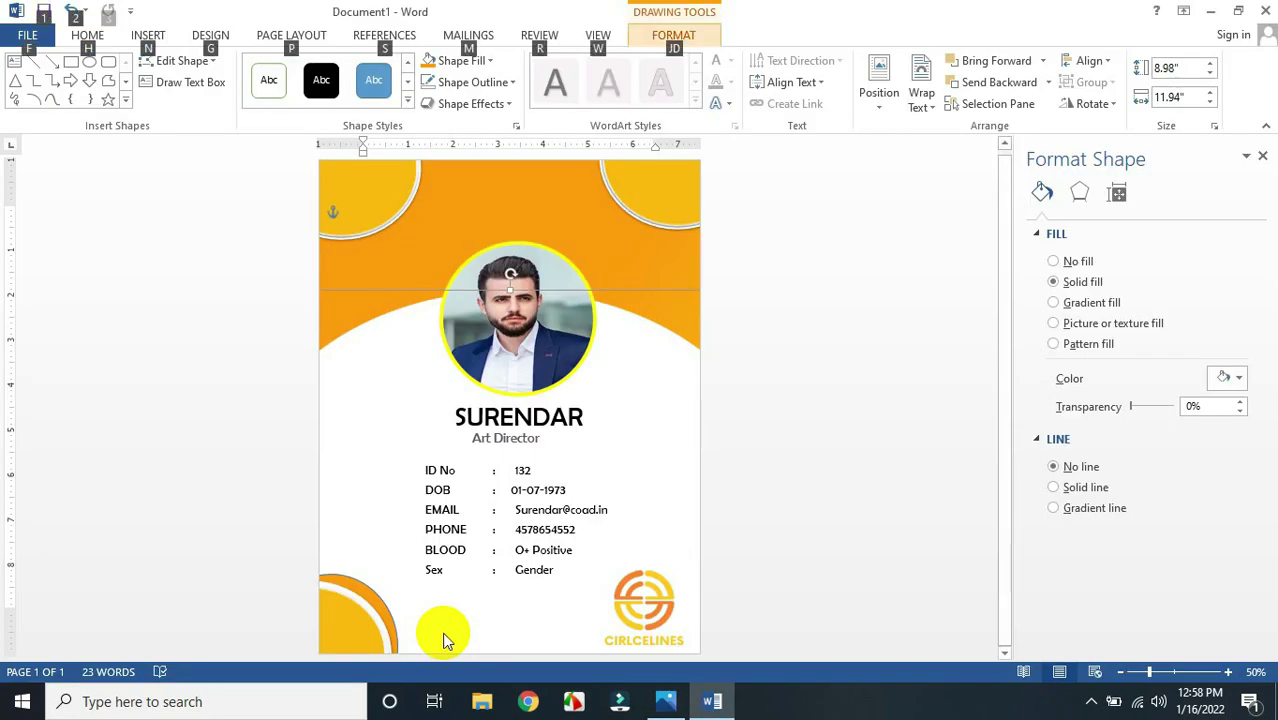
left_click(55, 152)
left_click(27, 35)
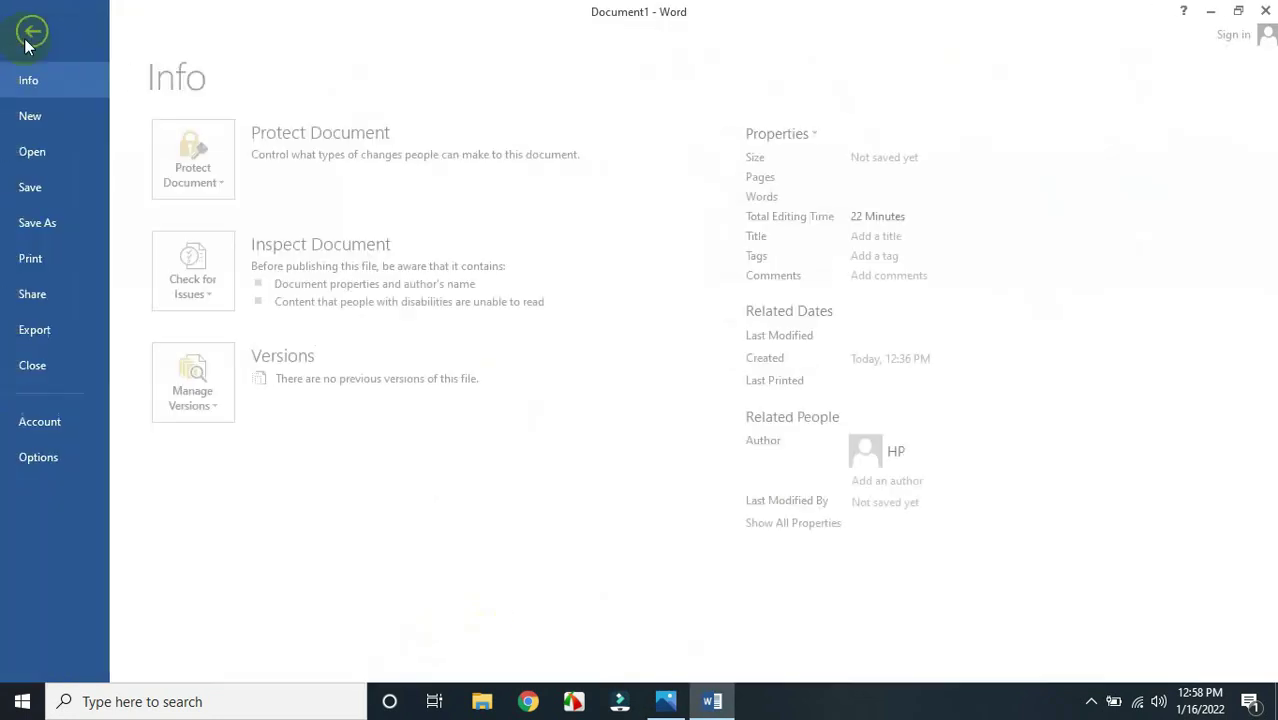
Step: Save the card as id2 in the ID Card -MS Word folder
left_click(71, 215)
left_click(586, 203)
type("id2")
key("Return")
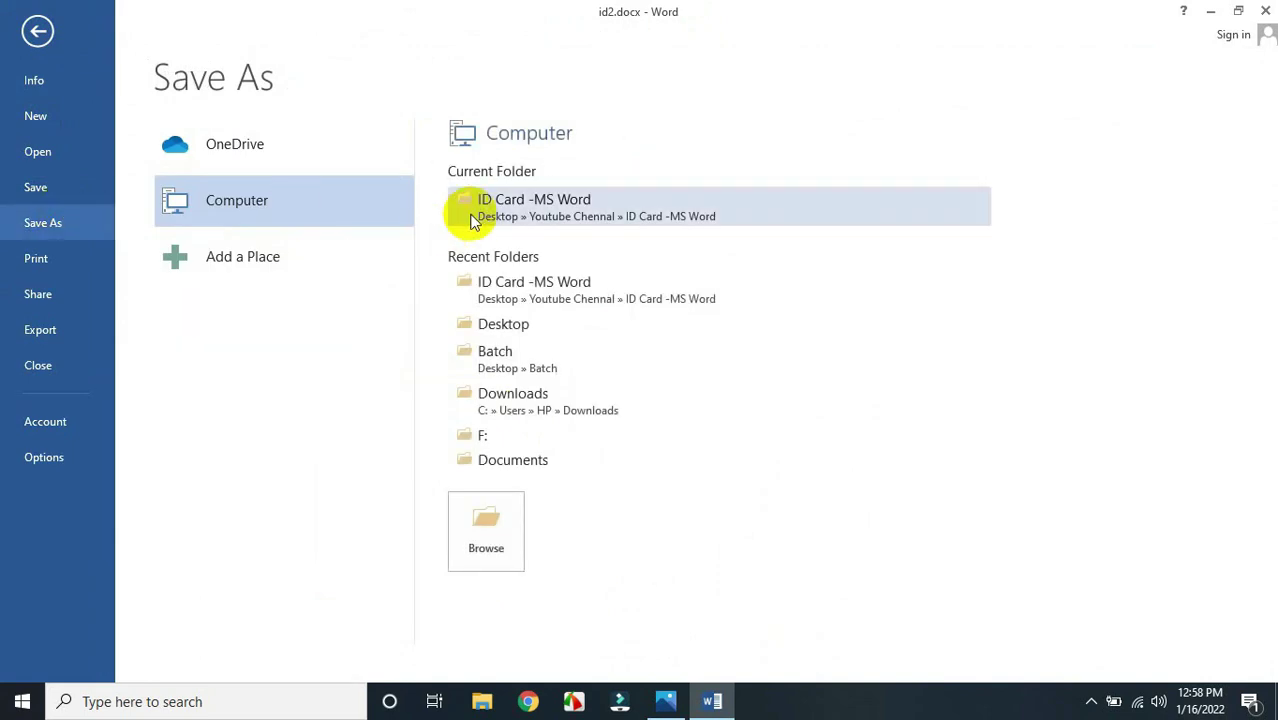
Step: Save the card again as id2 with PDF as the file type
left_click(471, 210)
type("id2")
left_click(300, 323)
left_click(375, 345)
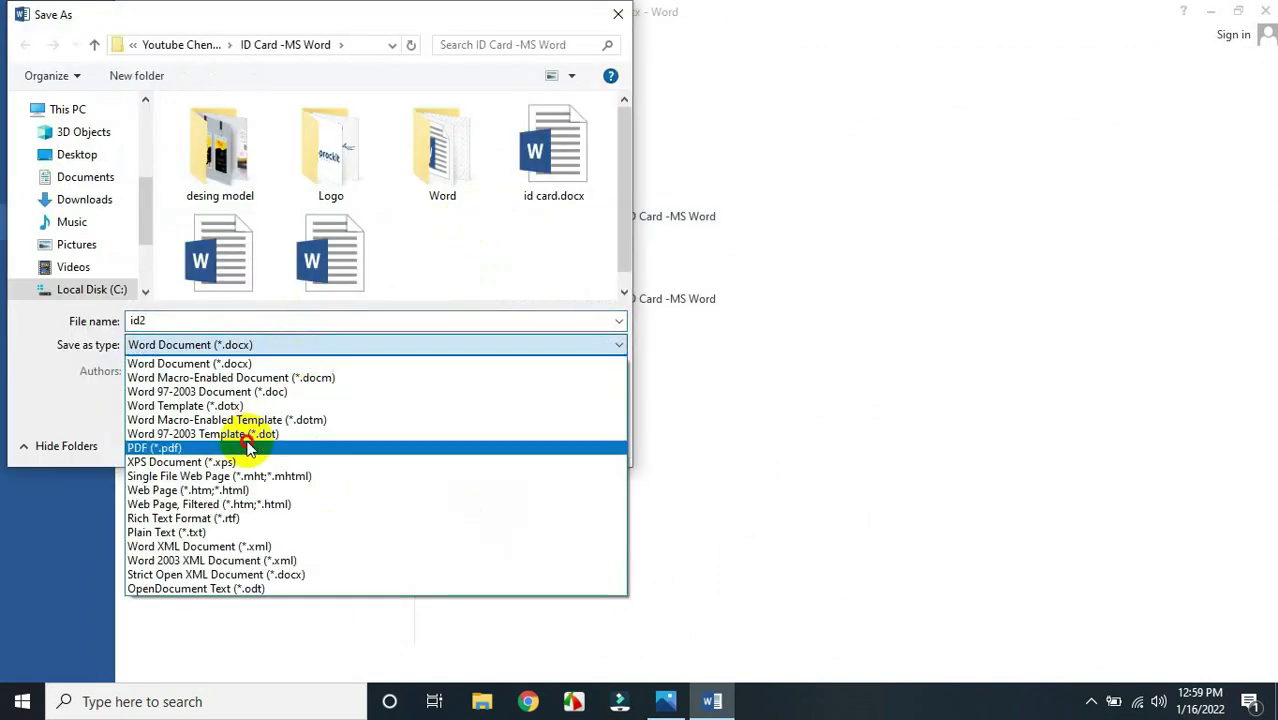
left_click(337, 446)
left_click(479, 490)
Step: Close Word and the photo viewer, then open id2.pdf from the ID Card -MS Word folder
left_click(1266, 12)
left_click(585, 408)
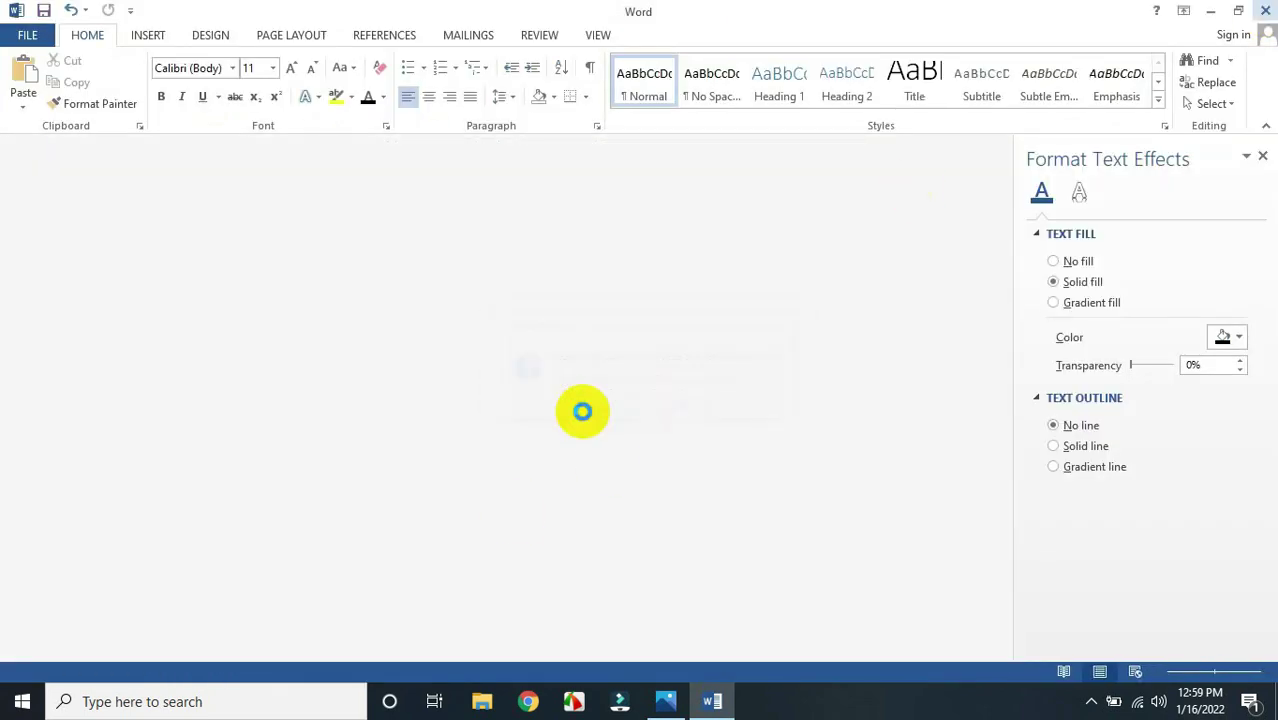
left_click(1256, 12)
double_click(87, 70)
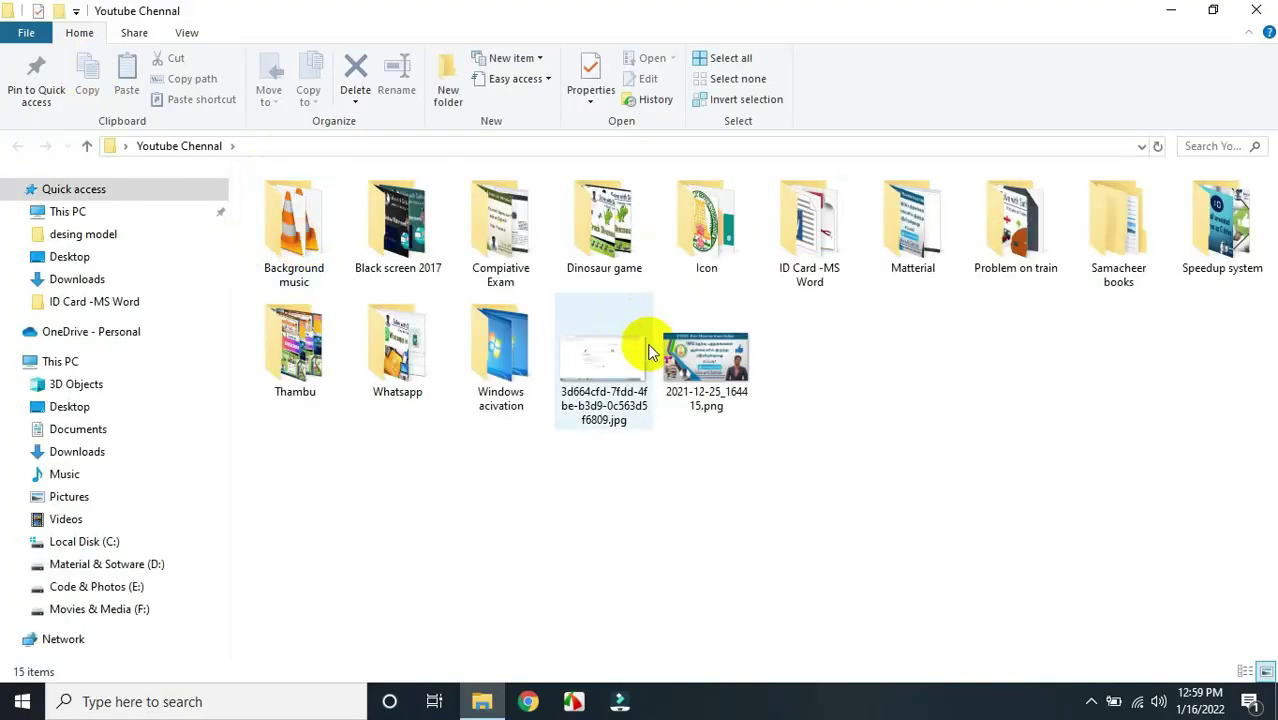
double_click(805, 210)
double_click(289, 343)
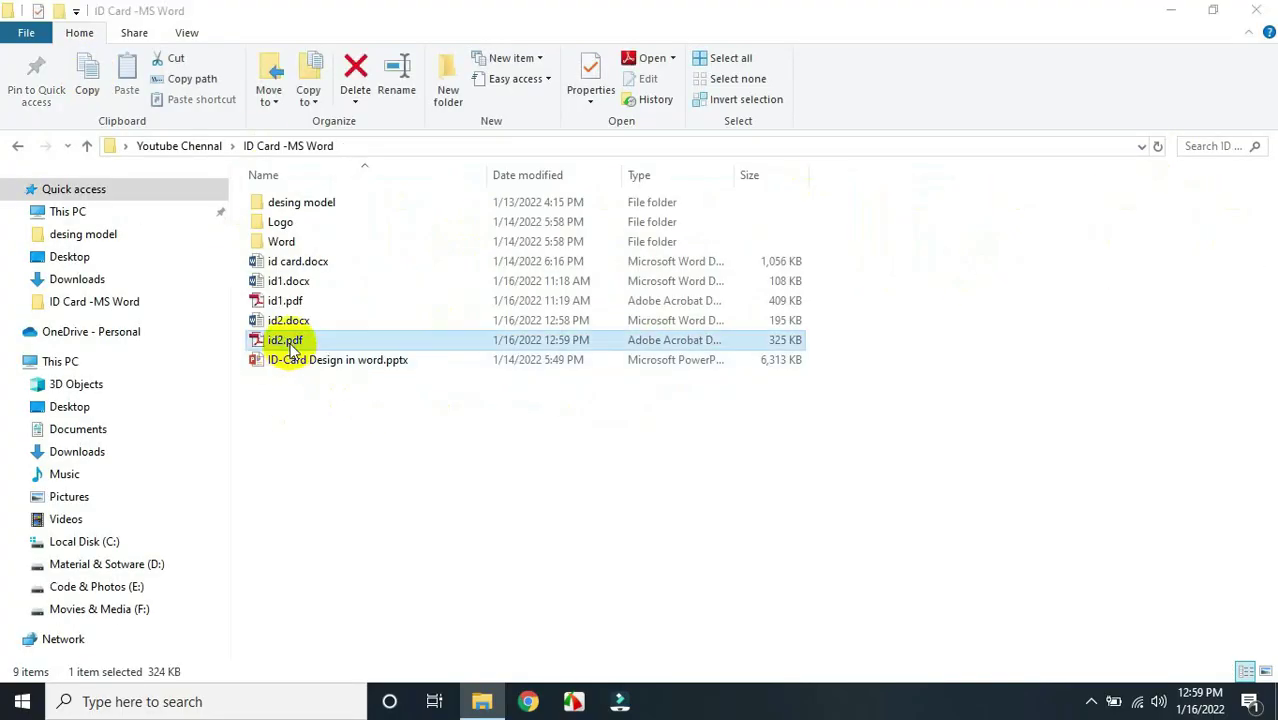
left_click(385, 66)
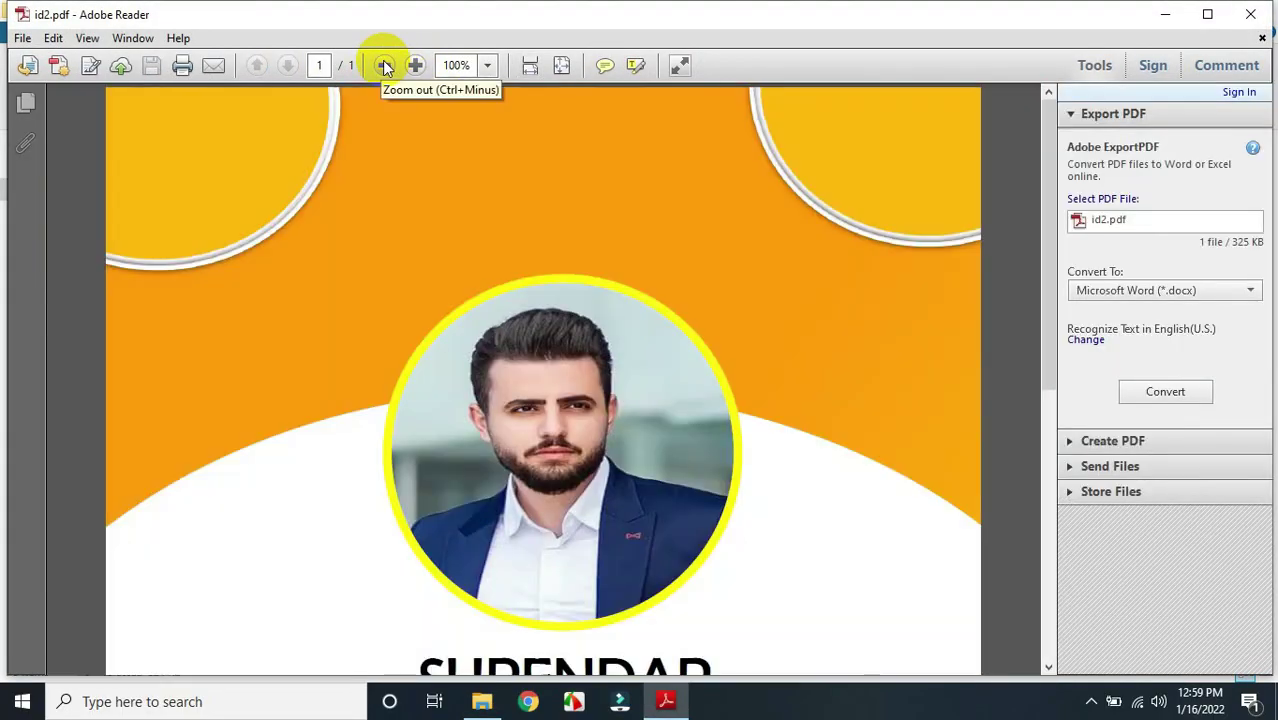
Step: Set the PDF zoom to 50% to see the whole card, then close Adobe Reader
left_click(487, 65)
left_click(523, 112)
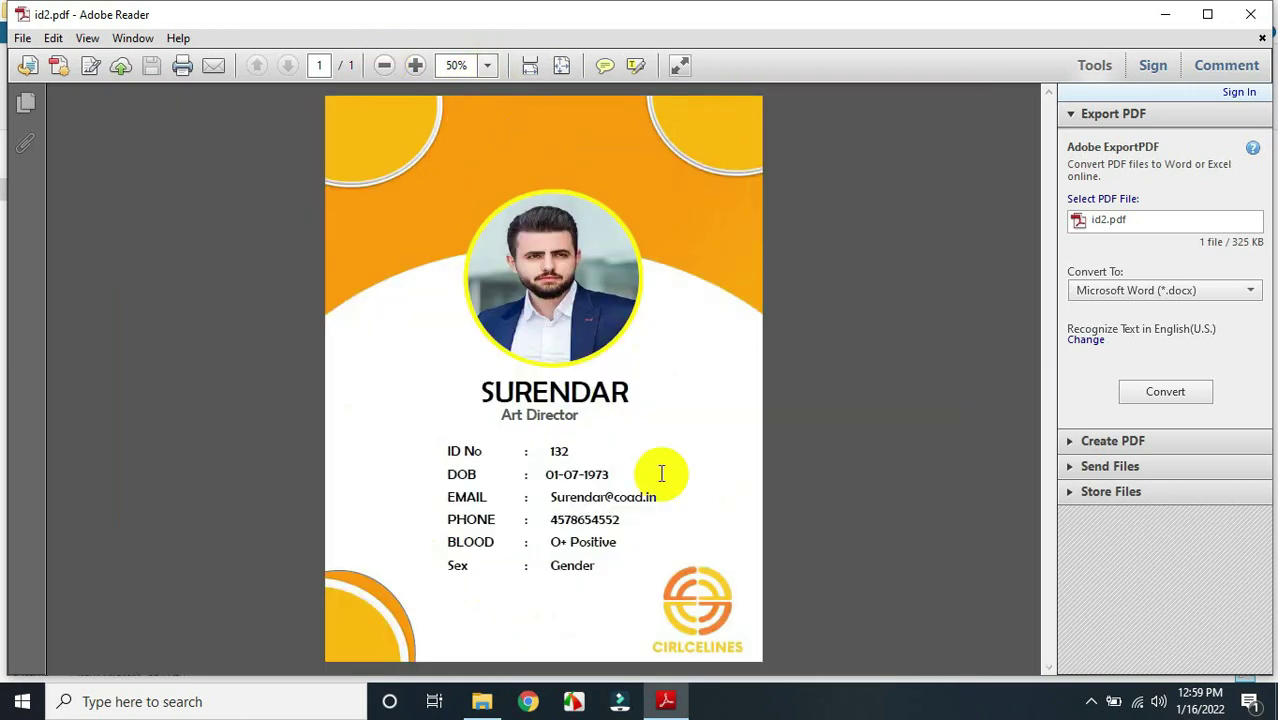
left_click(1250, 14)
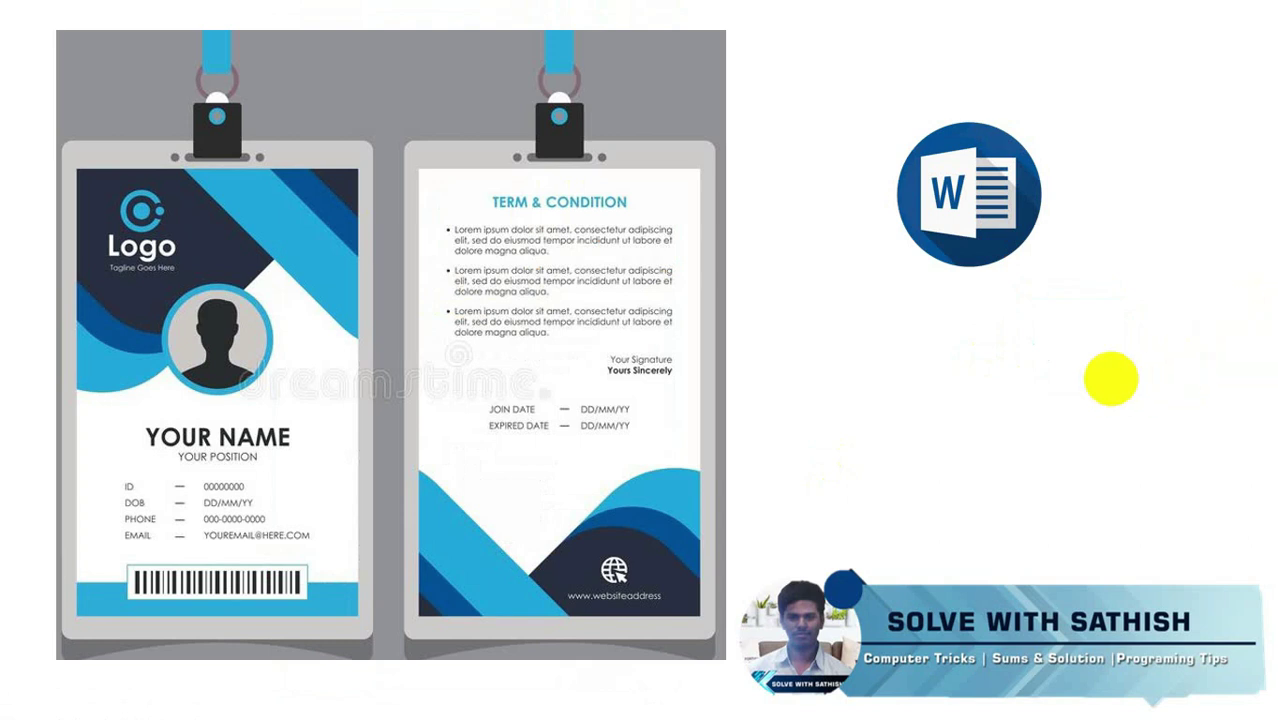
Step: Advance two slides, past the lime-green VIP card, to the vertical blue ID card sample
left_click(1234, 330)
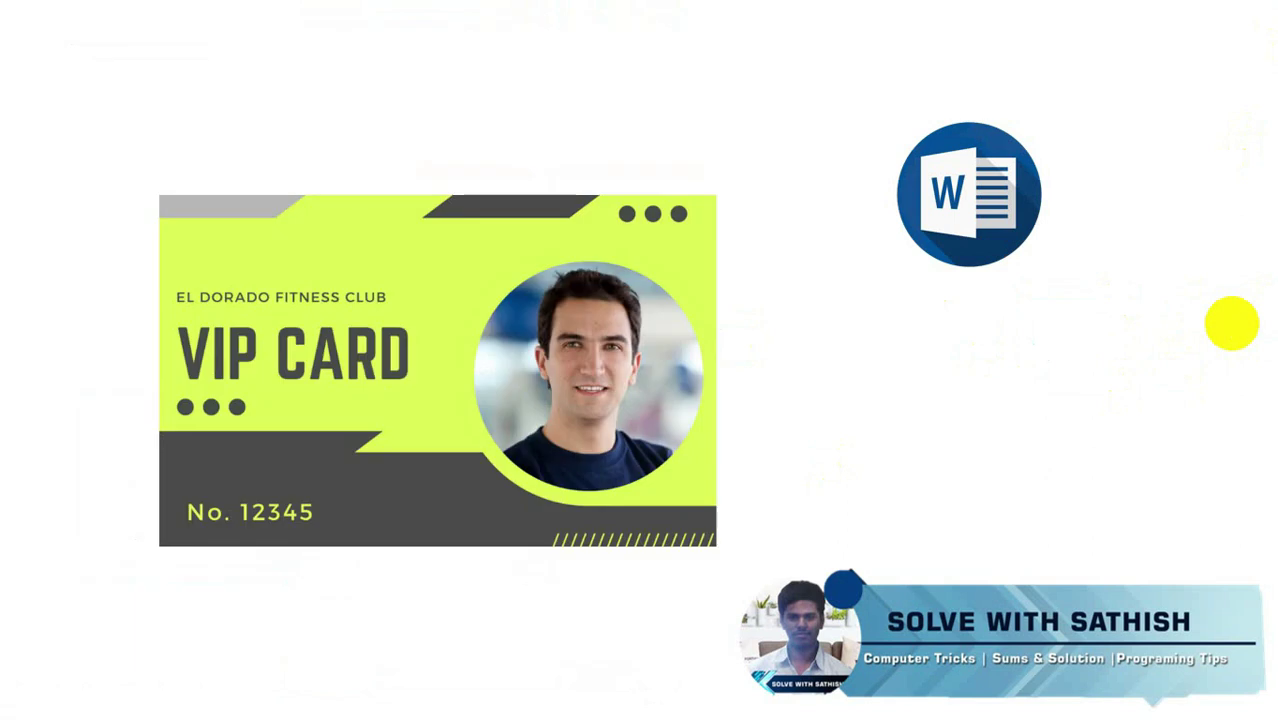
left_click(1219, 378)
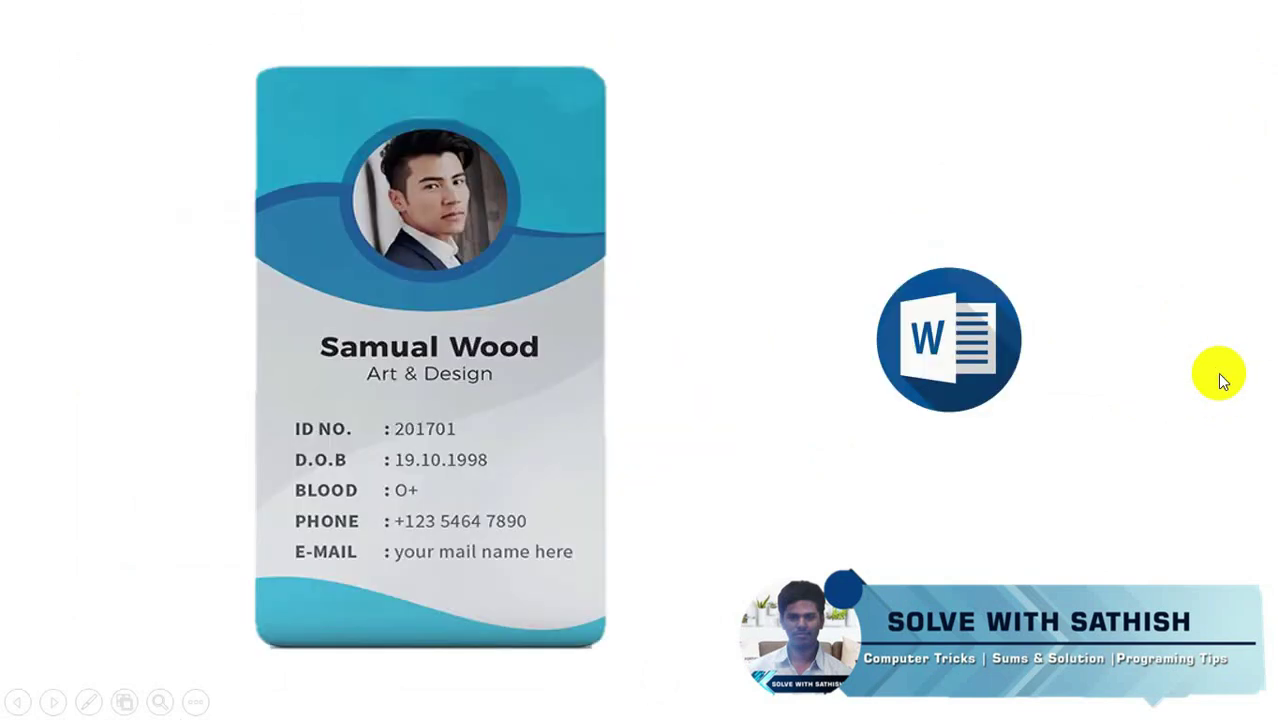